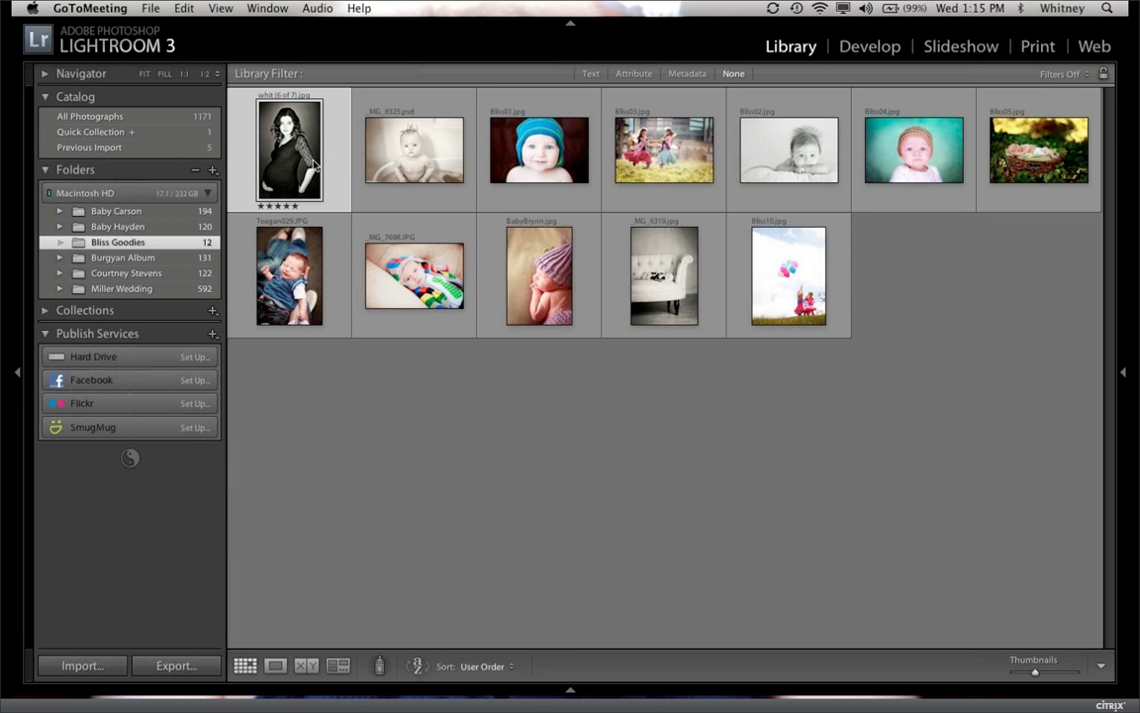
Step: Review the Bliss Goodies photos one by one at full view, from the black-and-white maternity portrait through the balloon picture
left_click(314, 166)
double_click(303, 179)
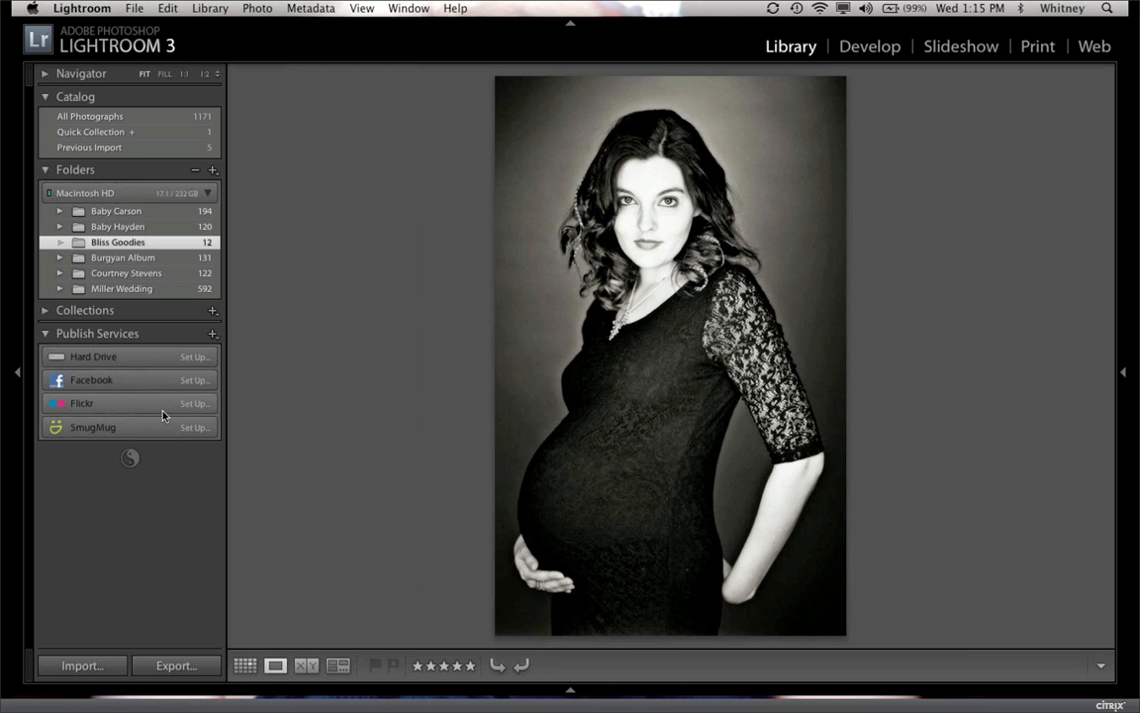
key("Right")
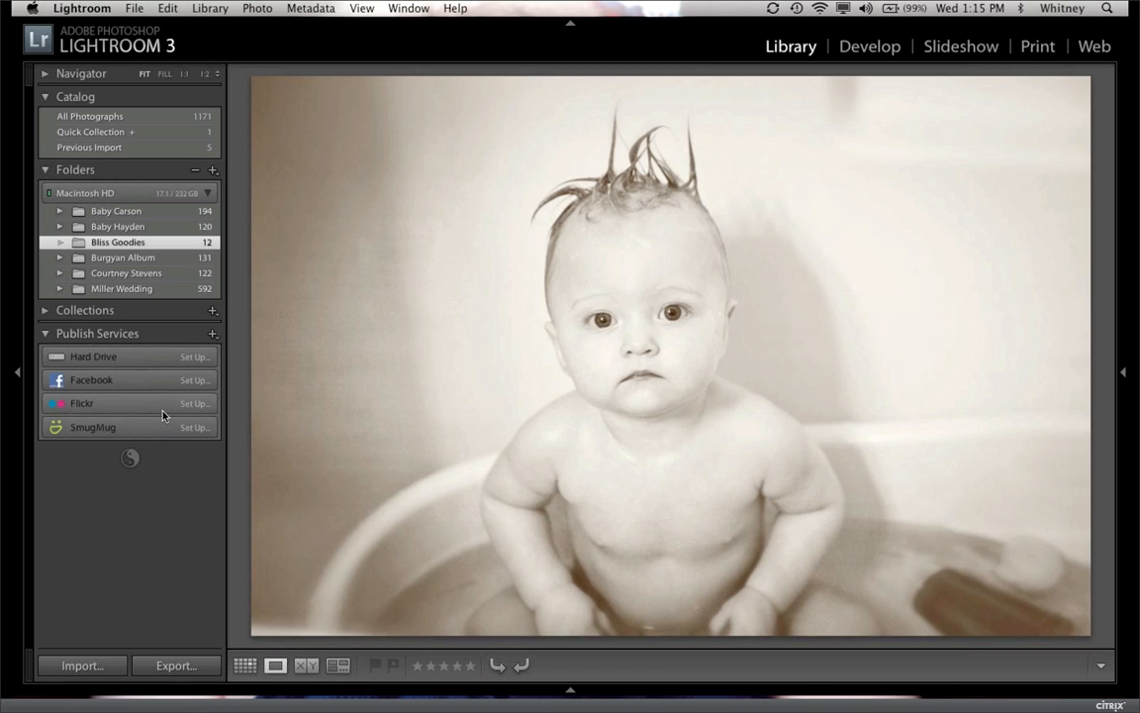
key("Right")
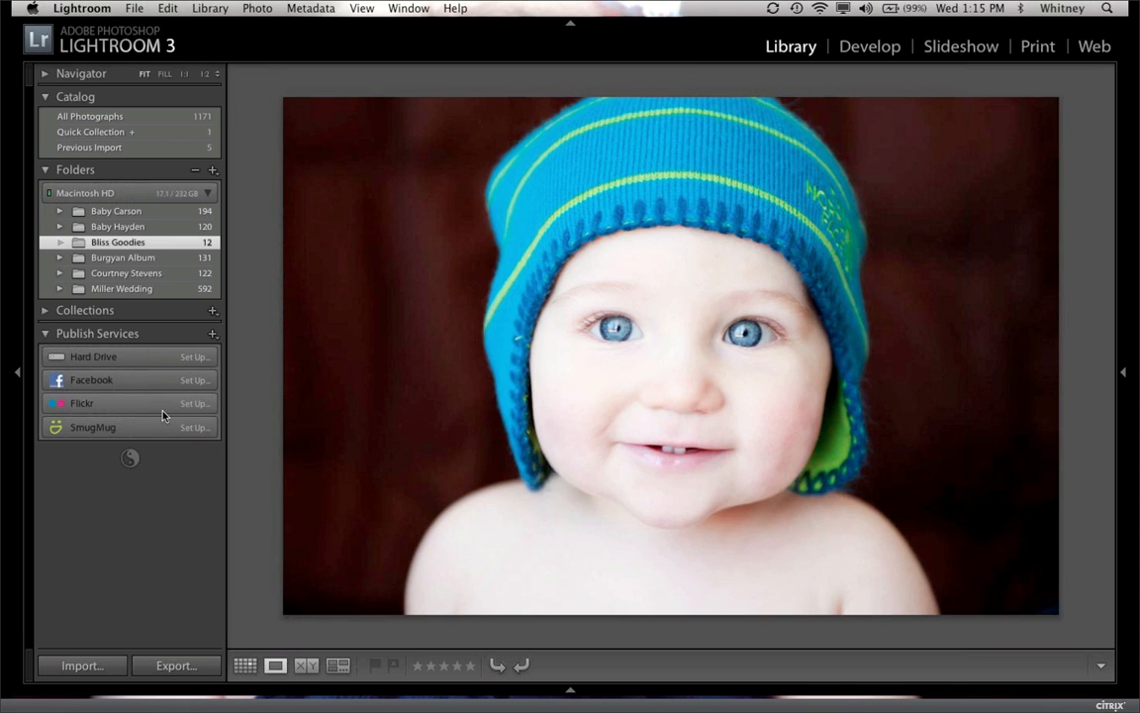
key("Right")
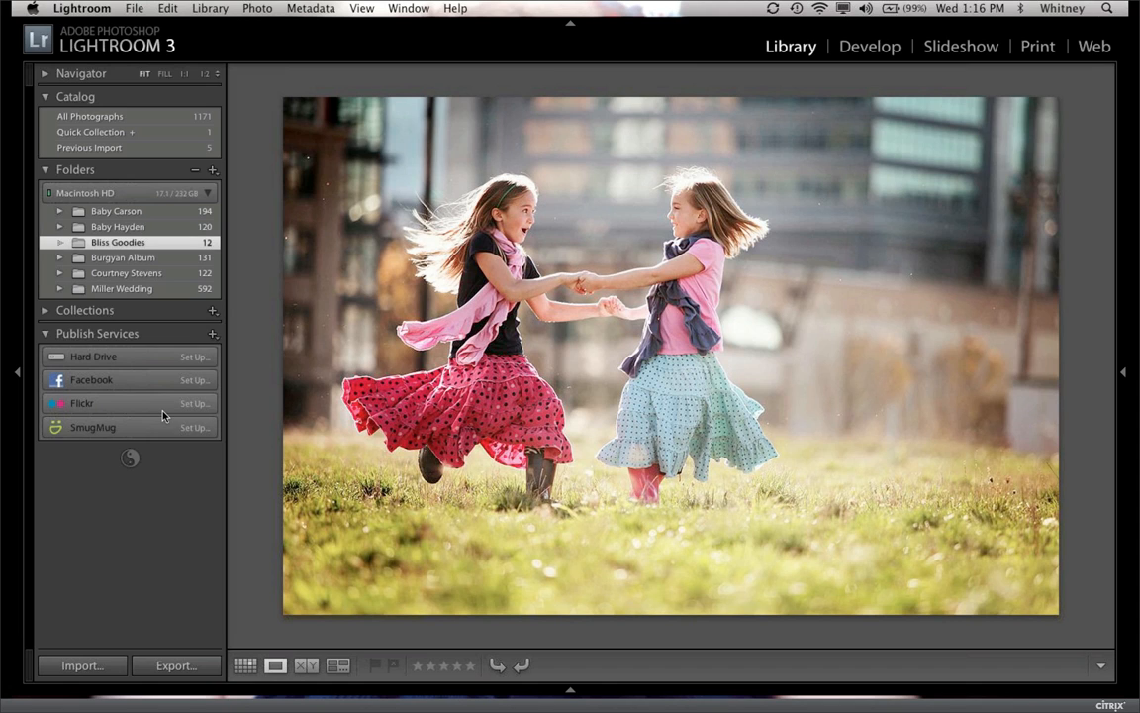
key("Right")
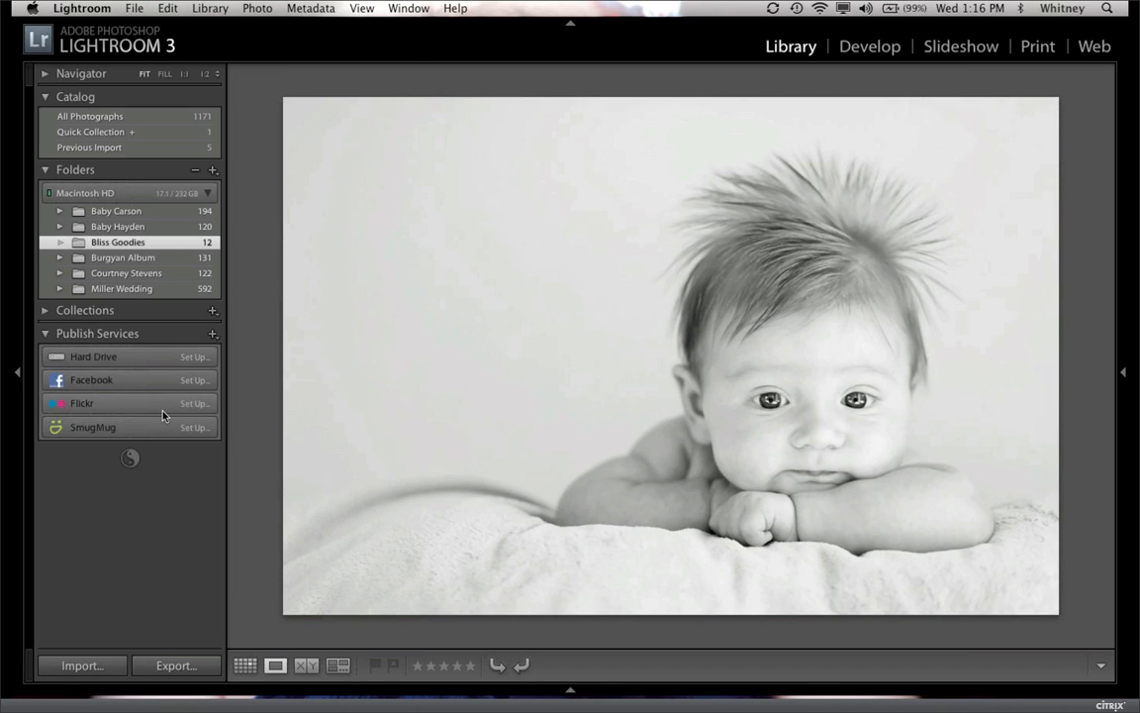
key("Right")
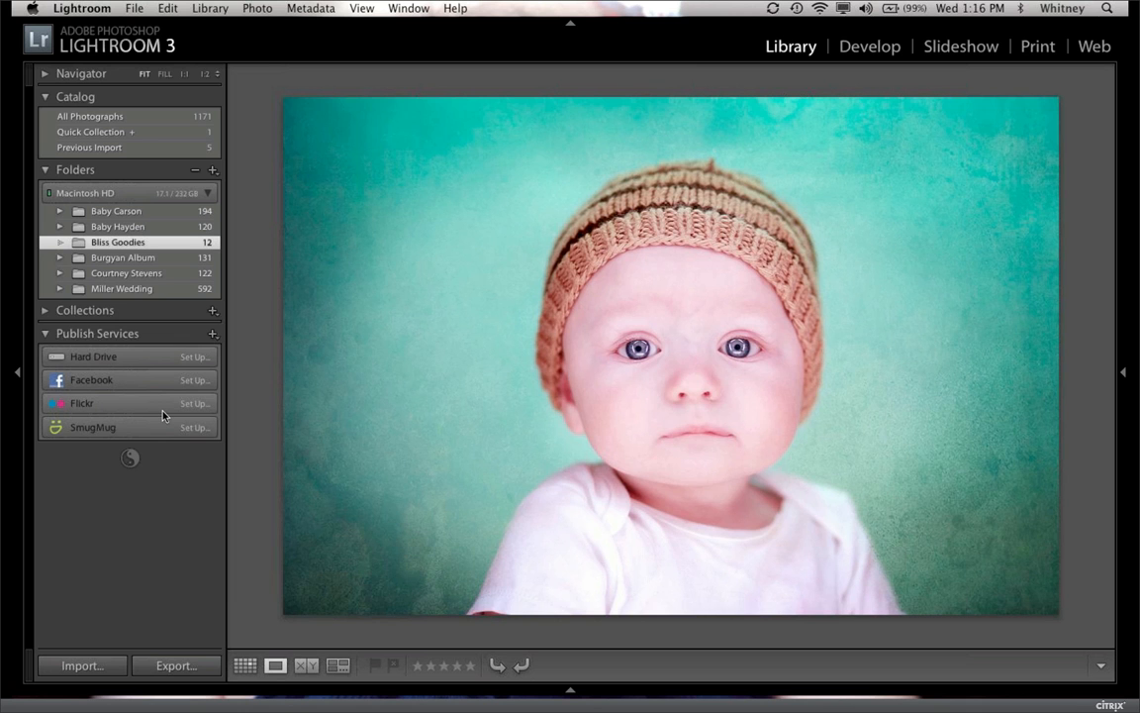
key("Right")
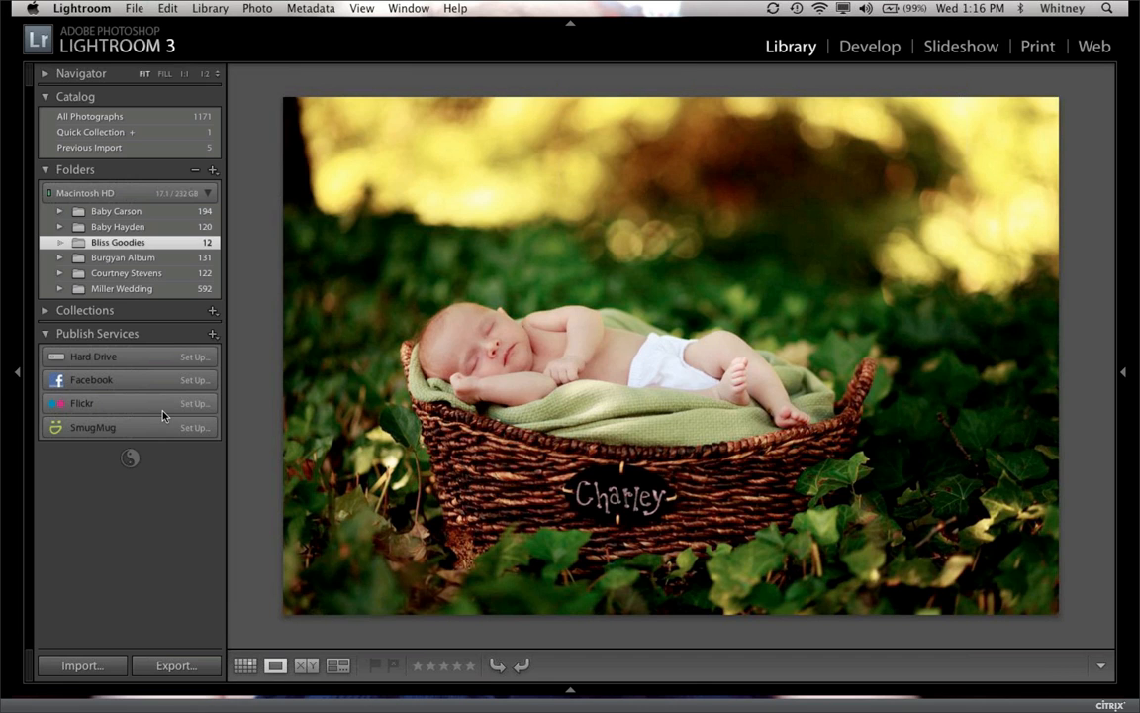
key("Right")
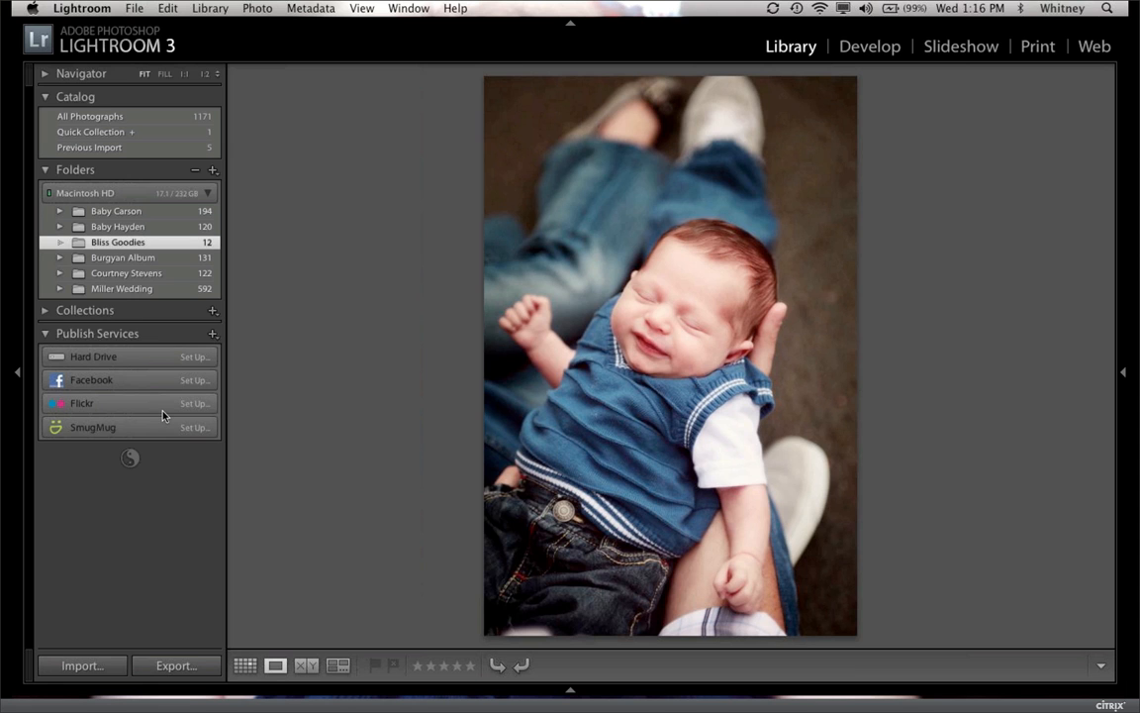
key("Right")
key("Right")
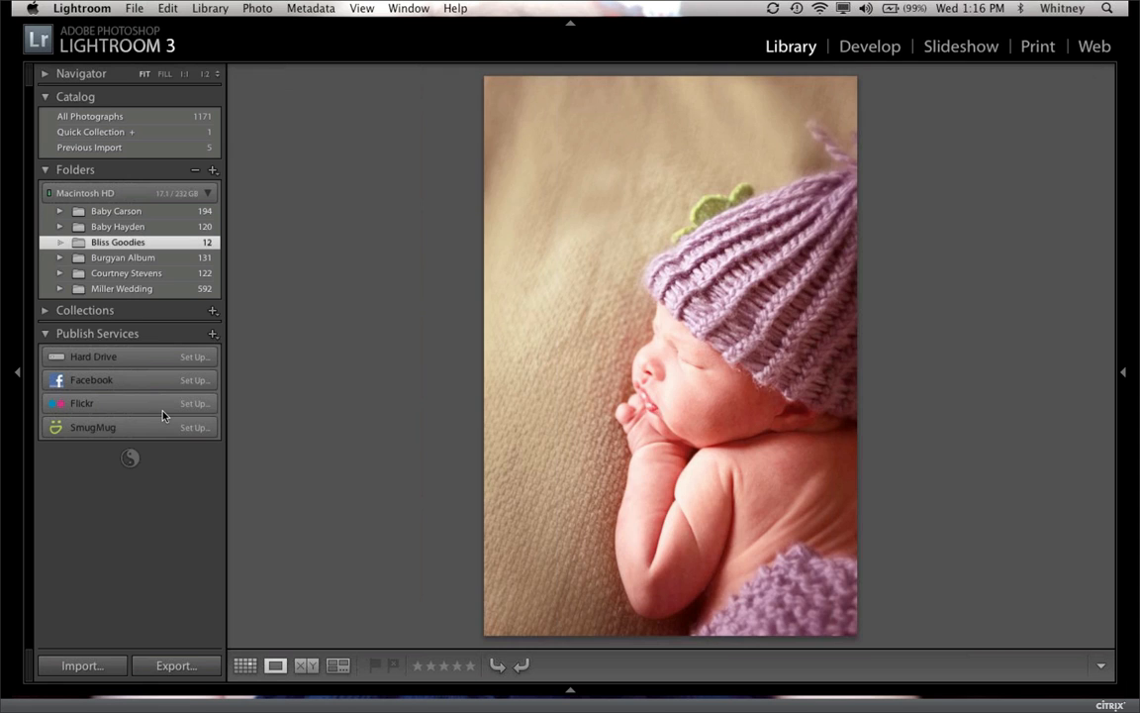
key("Right")
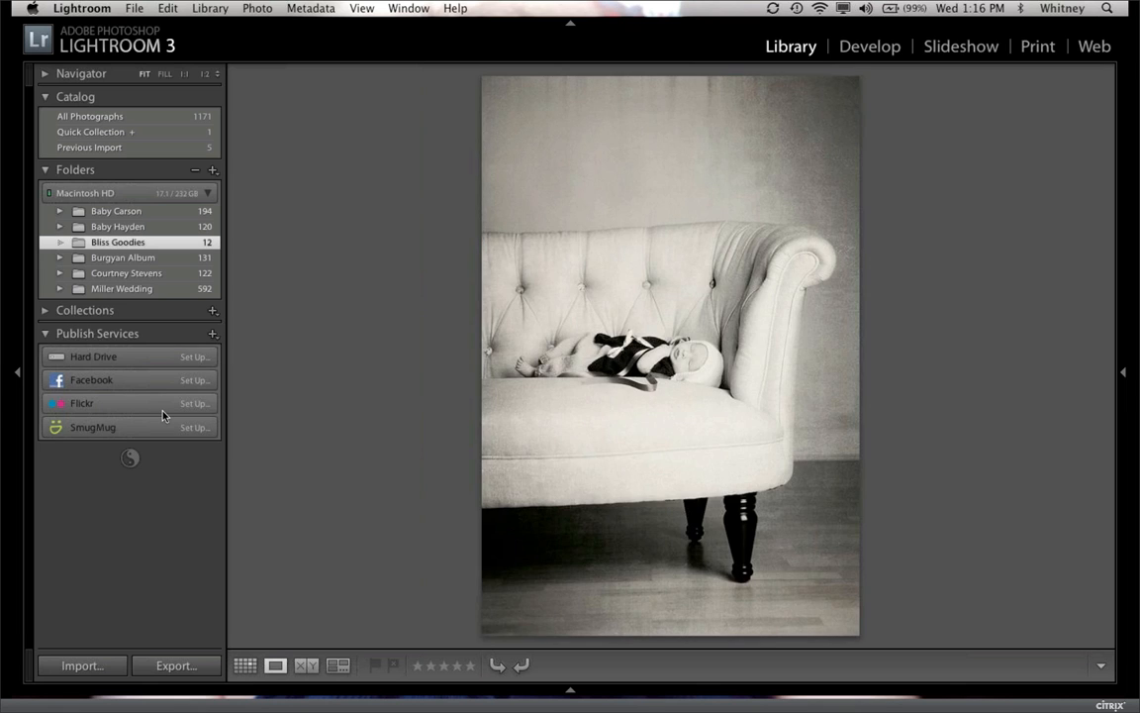
key("Right")
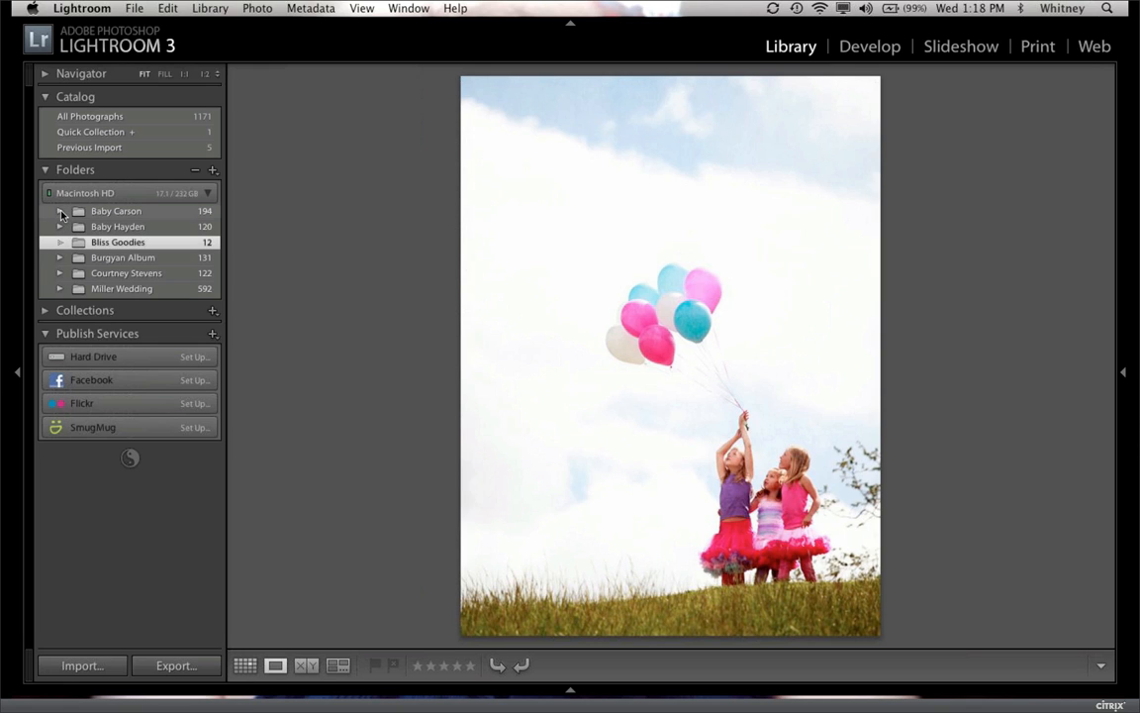
Step: Open the Album subfolder of the first baby job folder, display its pages as thumbnails, and enlarge Page01.psd
left_click(60, 212)
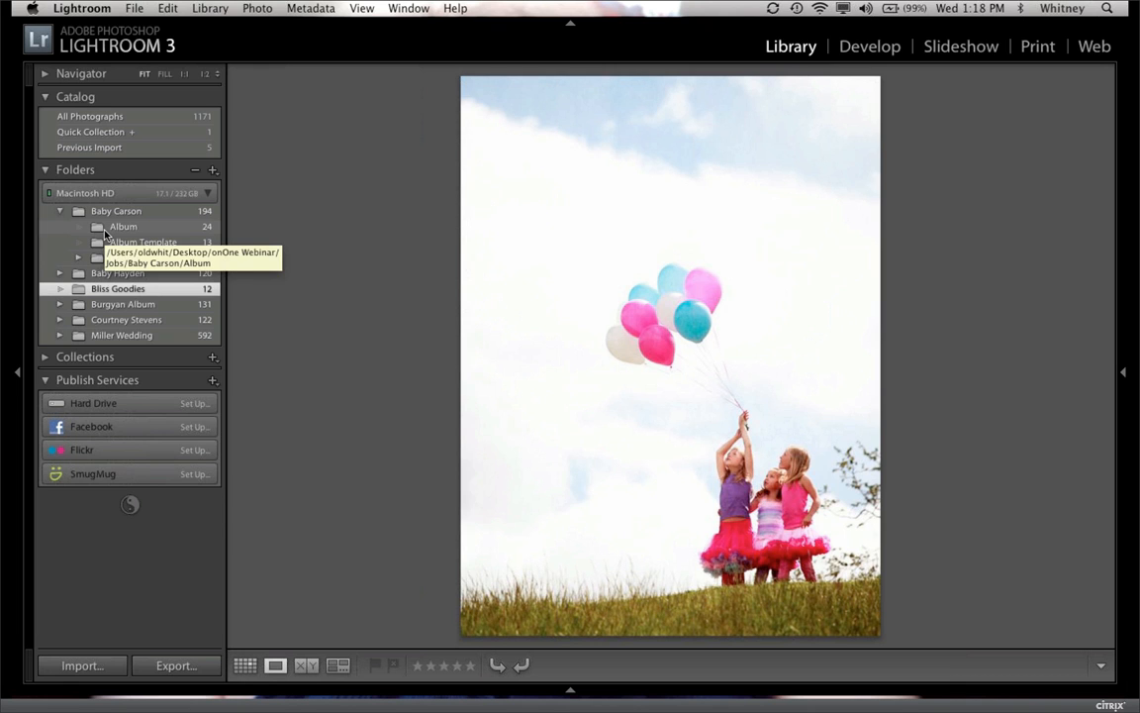
left_click(105, 232)
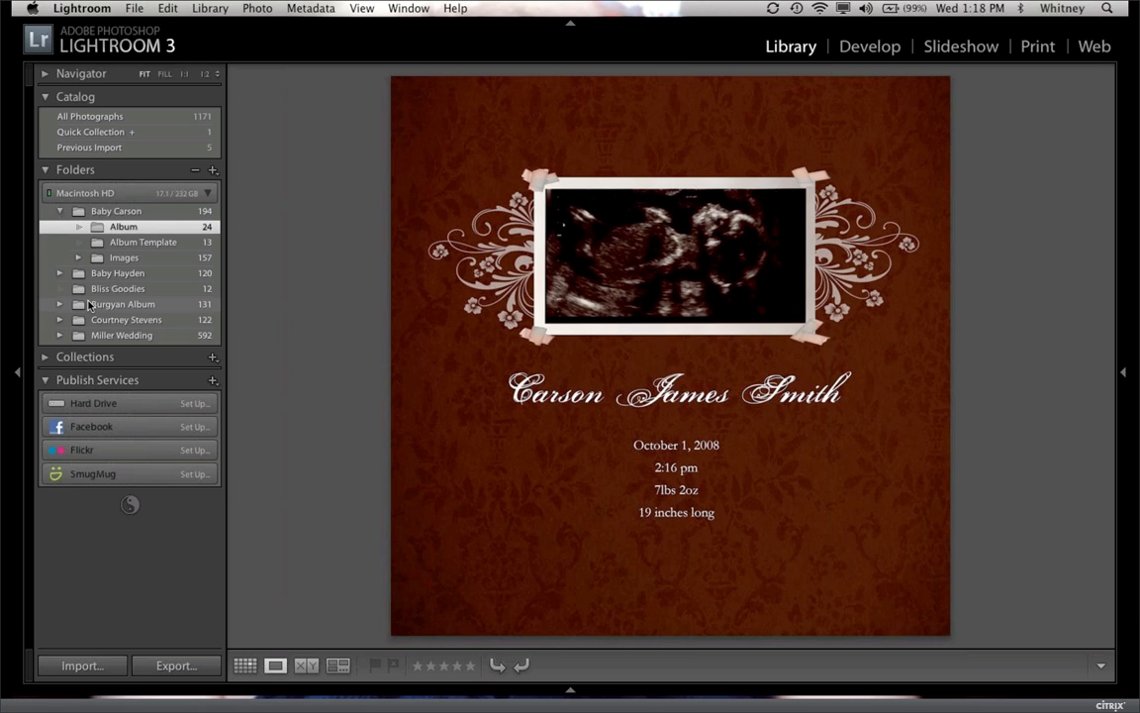
key("g")
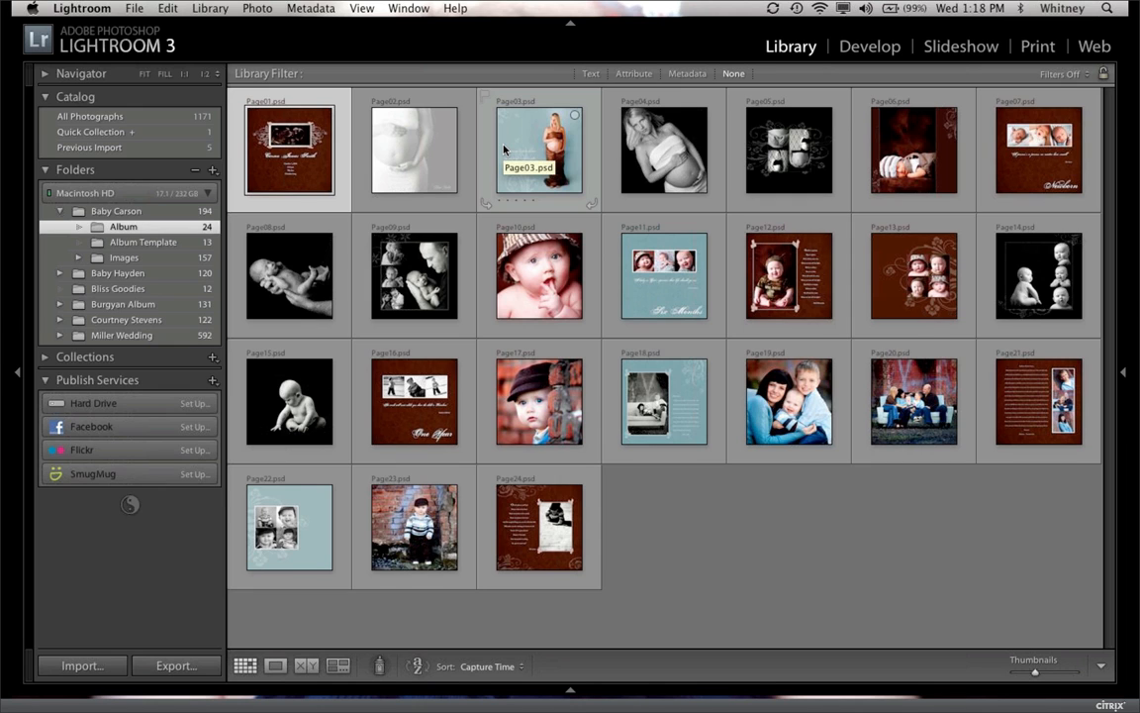
double_click(274, 121)
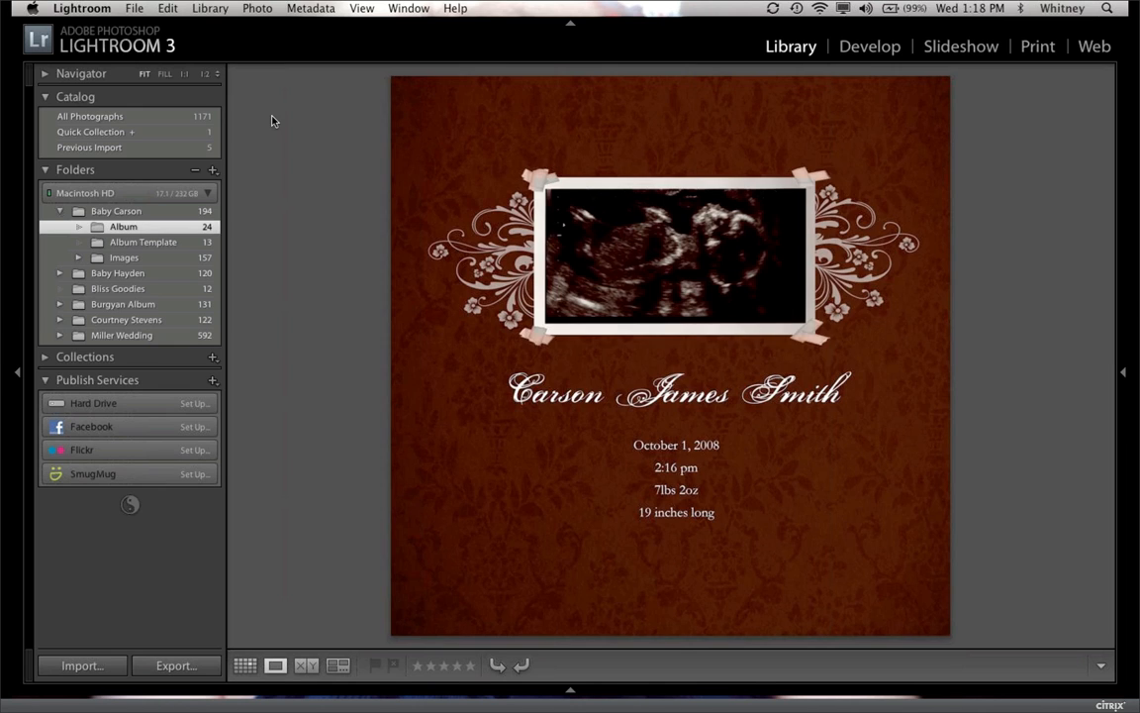
Step: Page through the enlarged baby album, examining the maternity, newborn, six-month and one-year layouts through Page22.psd
key("Right")
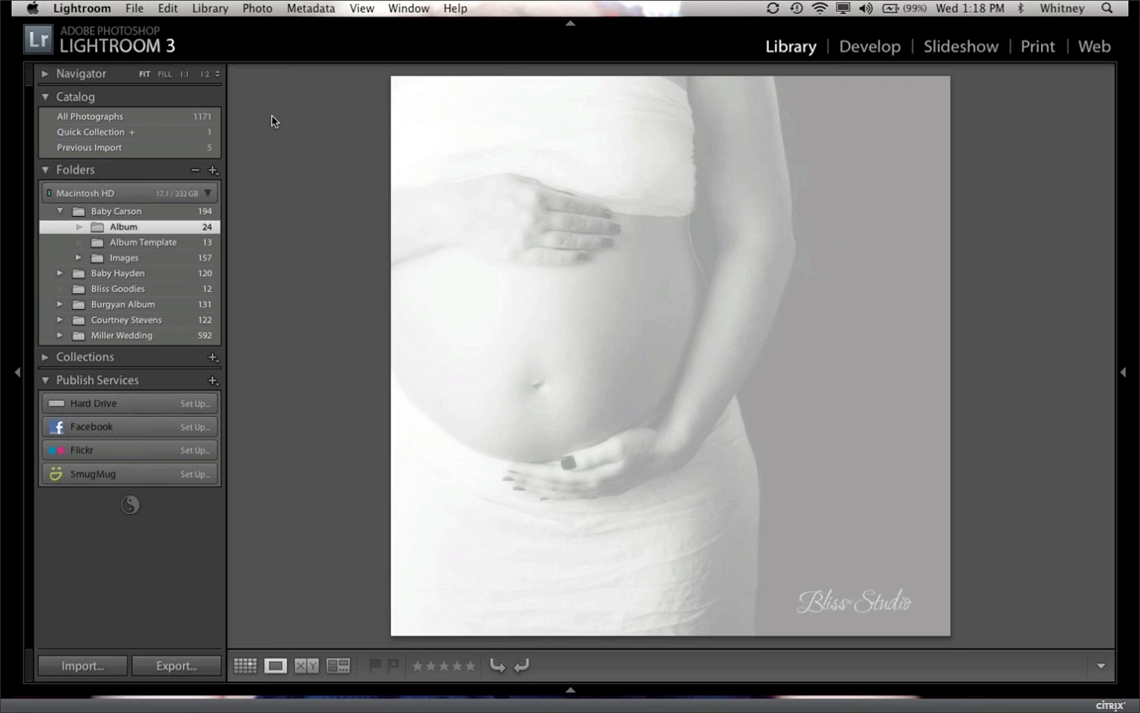
key("Right")
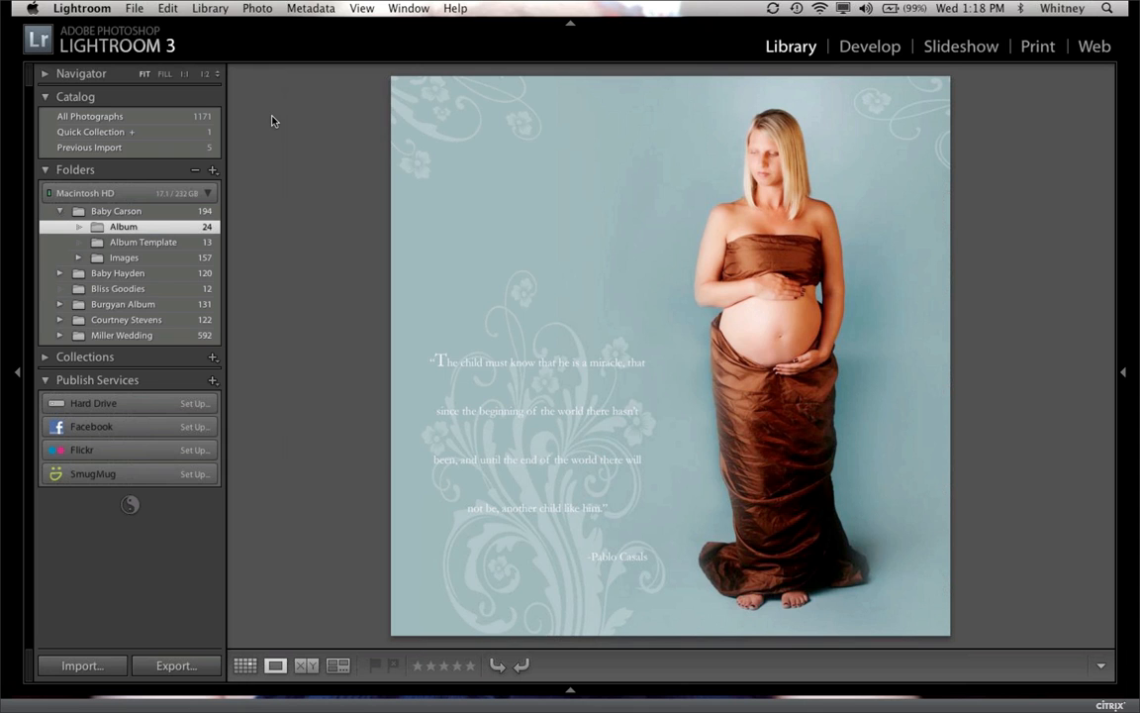
key("Left")
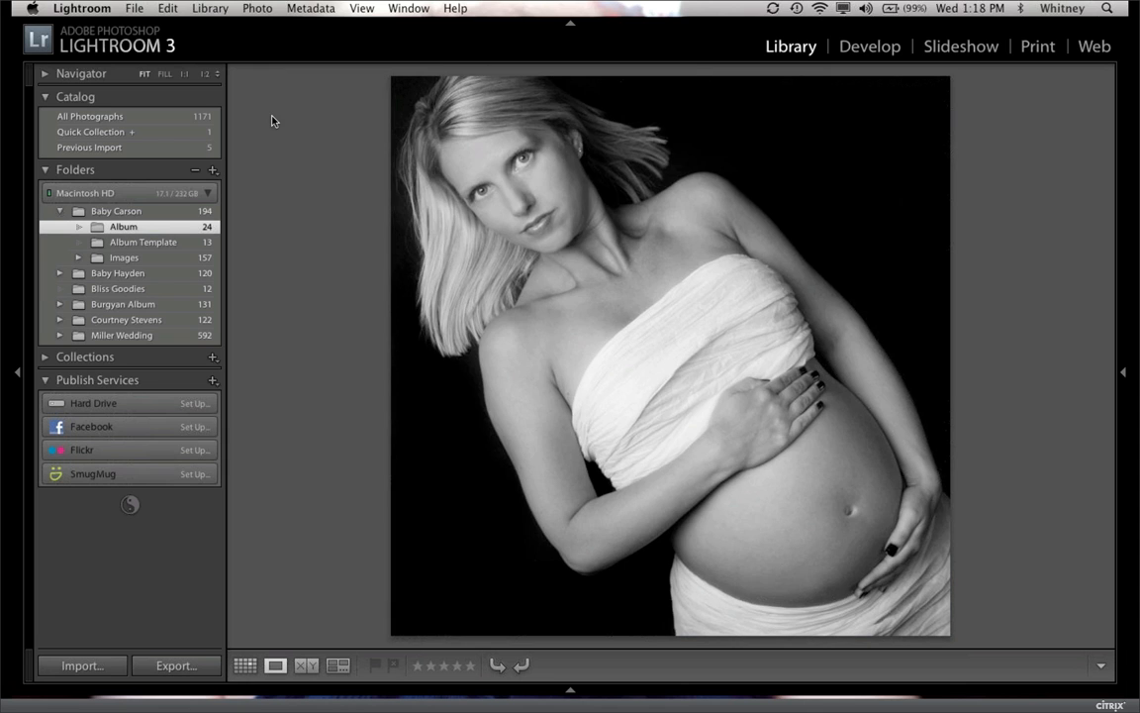
key("Left")
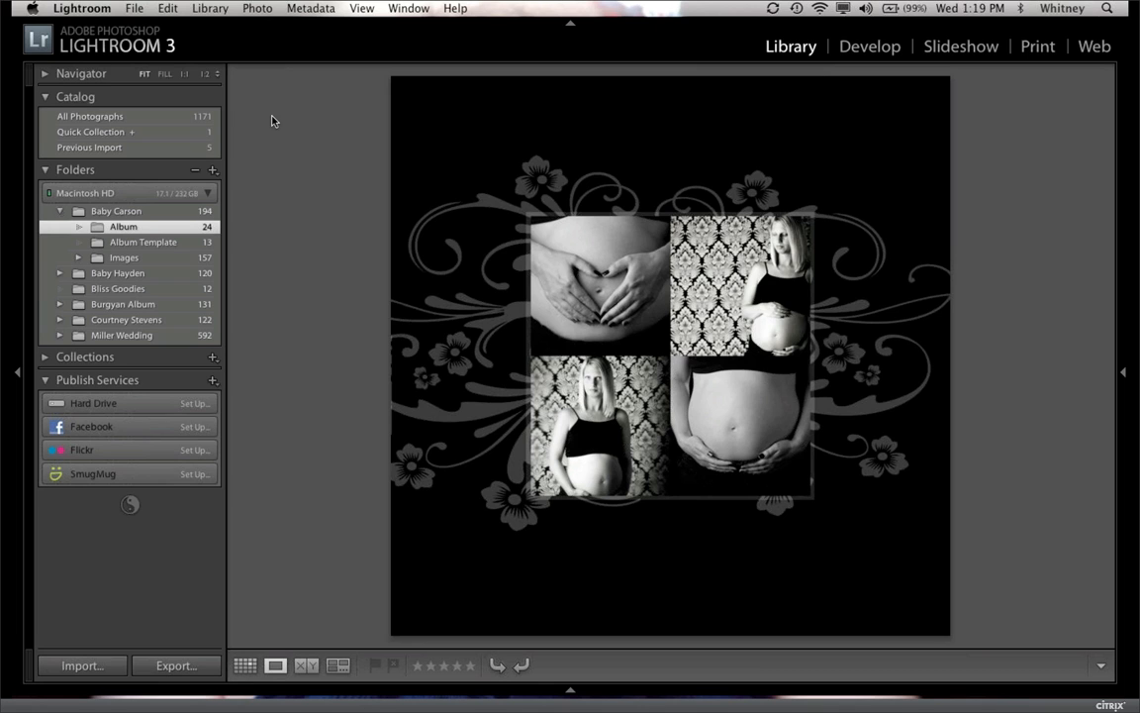
key("Right")
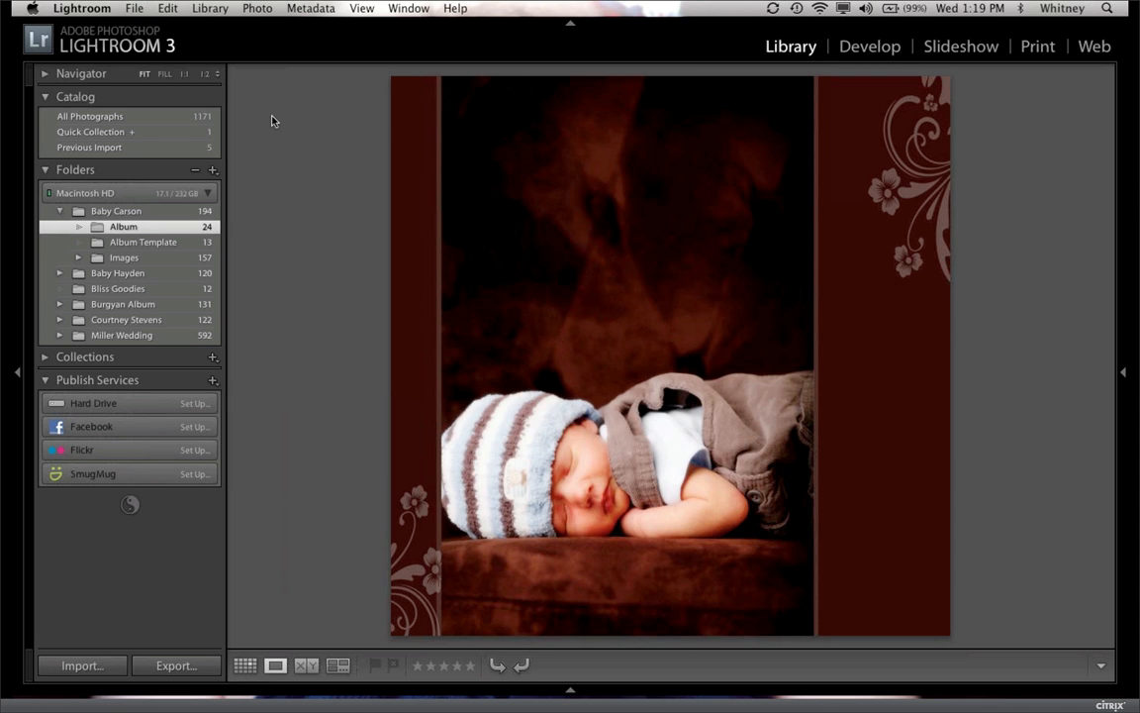
key("Right")
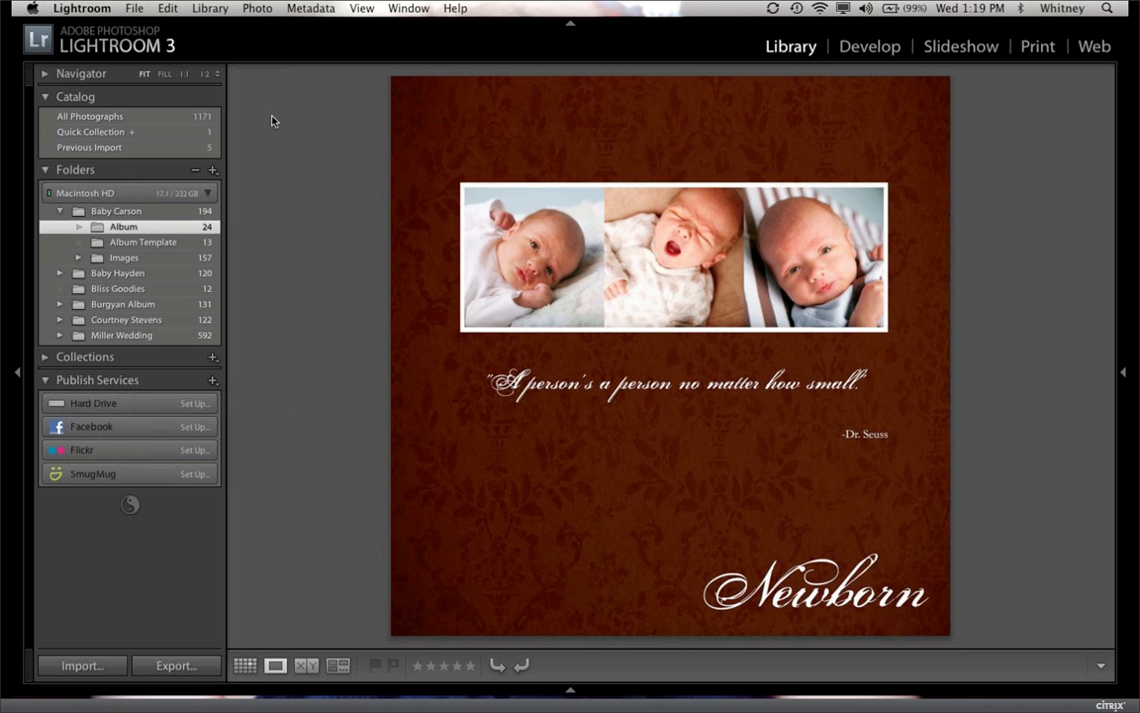
key("Right")
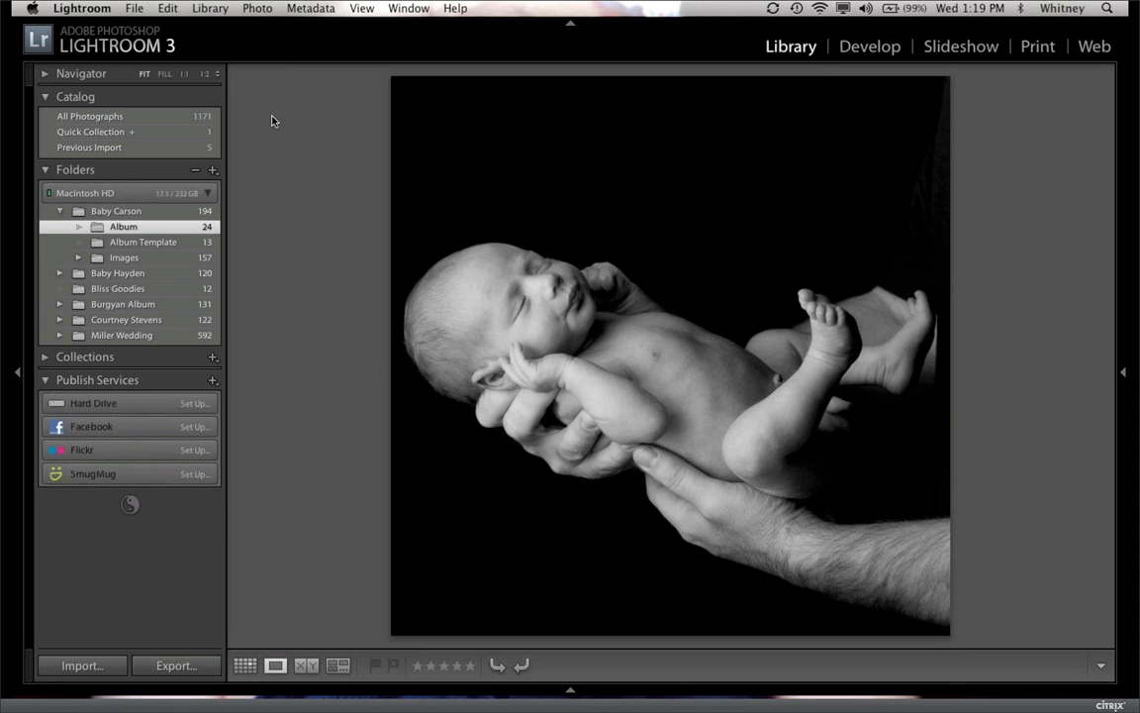
key("Right")
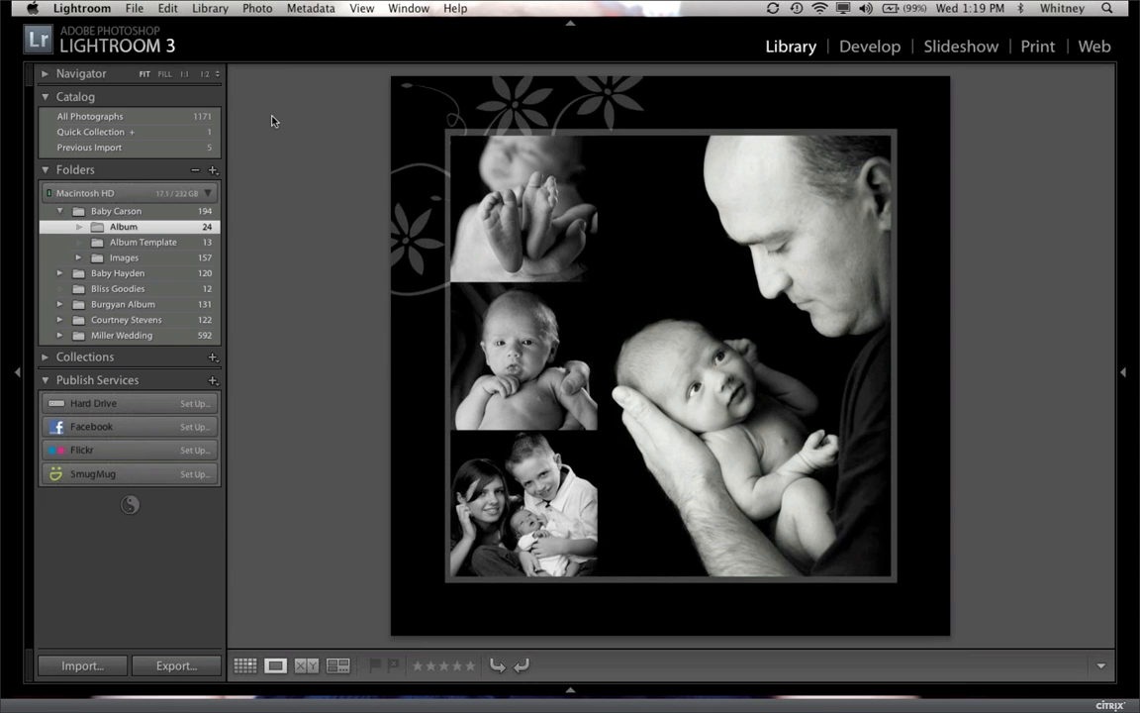
key("Right")
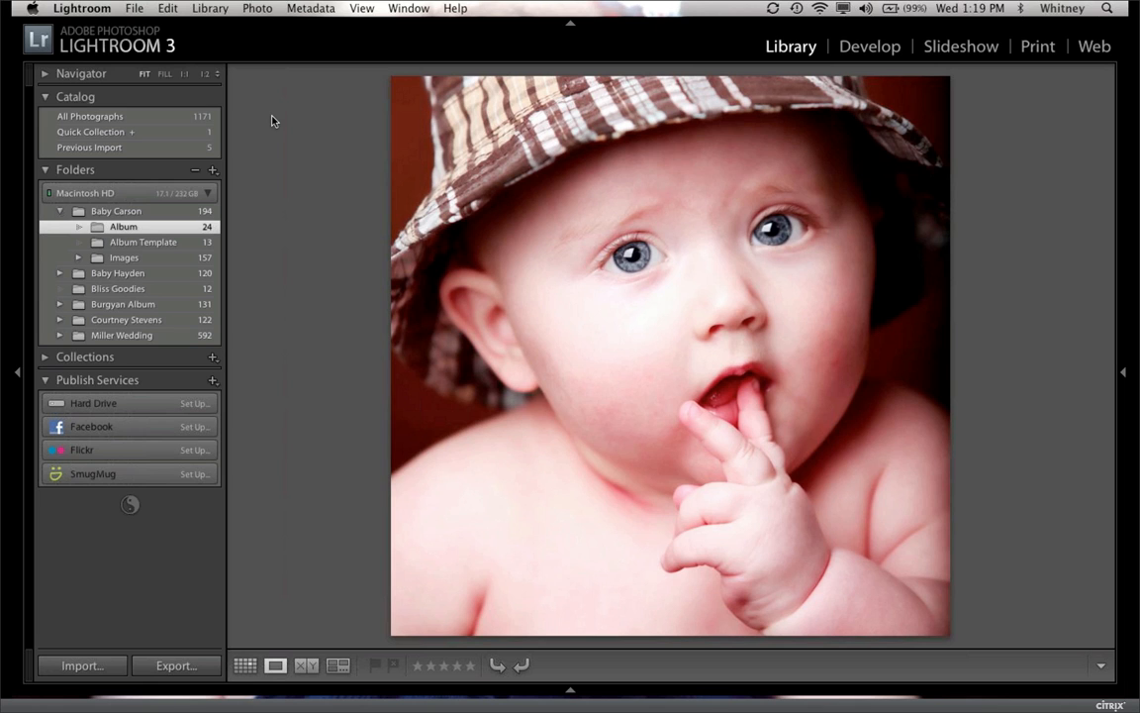
key("Right")
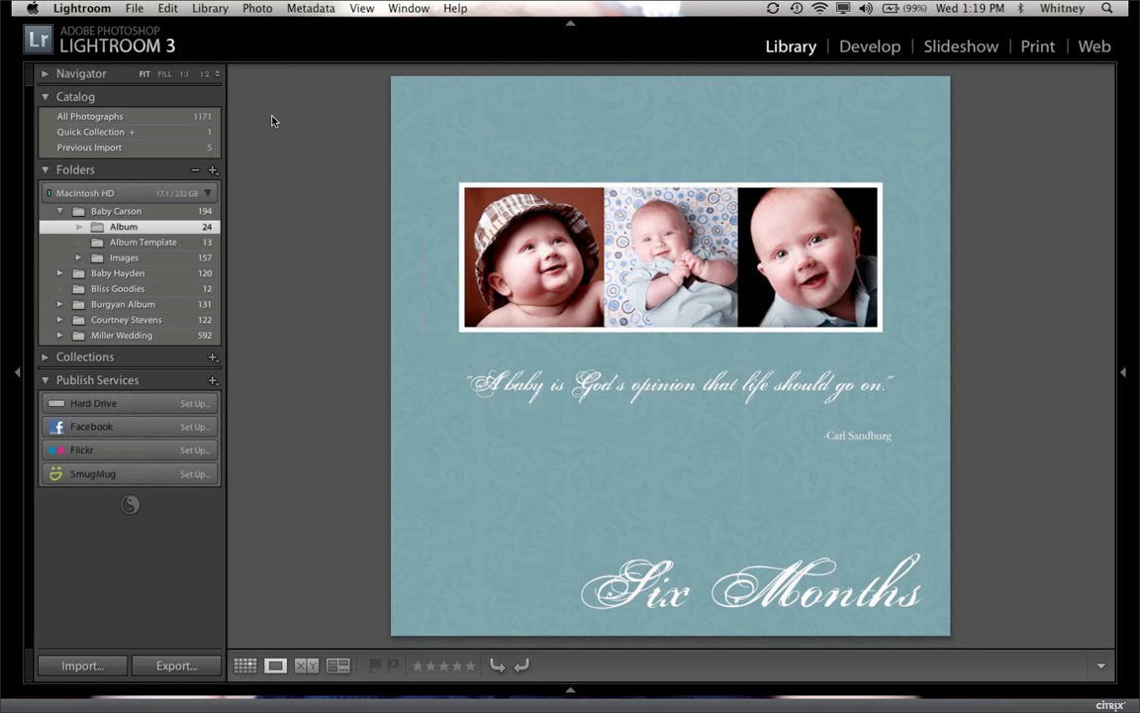
key("Right")
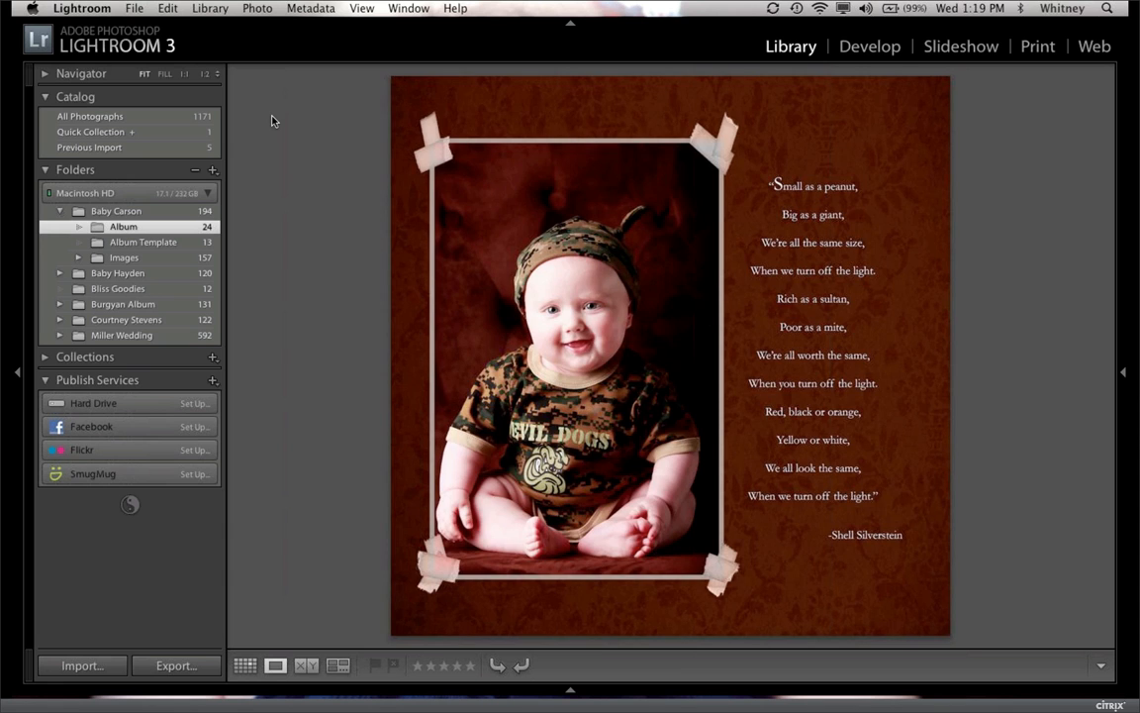
key("Right")
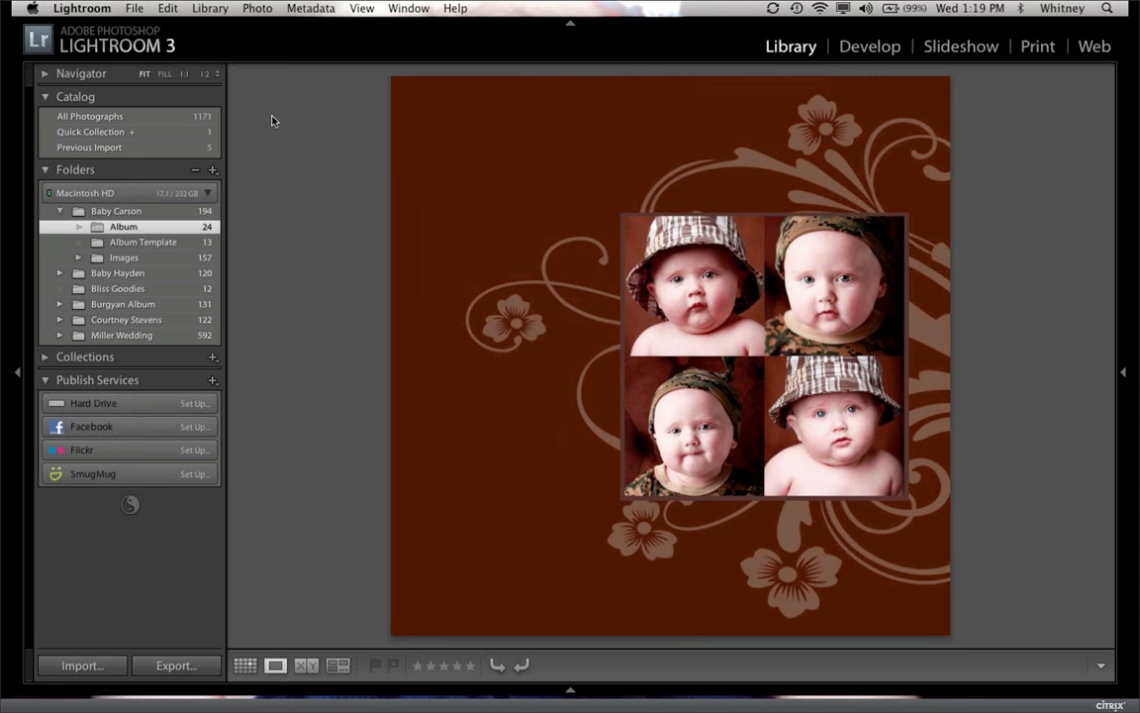
key("Right")
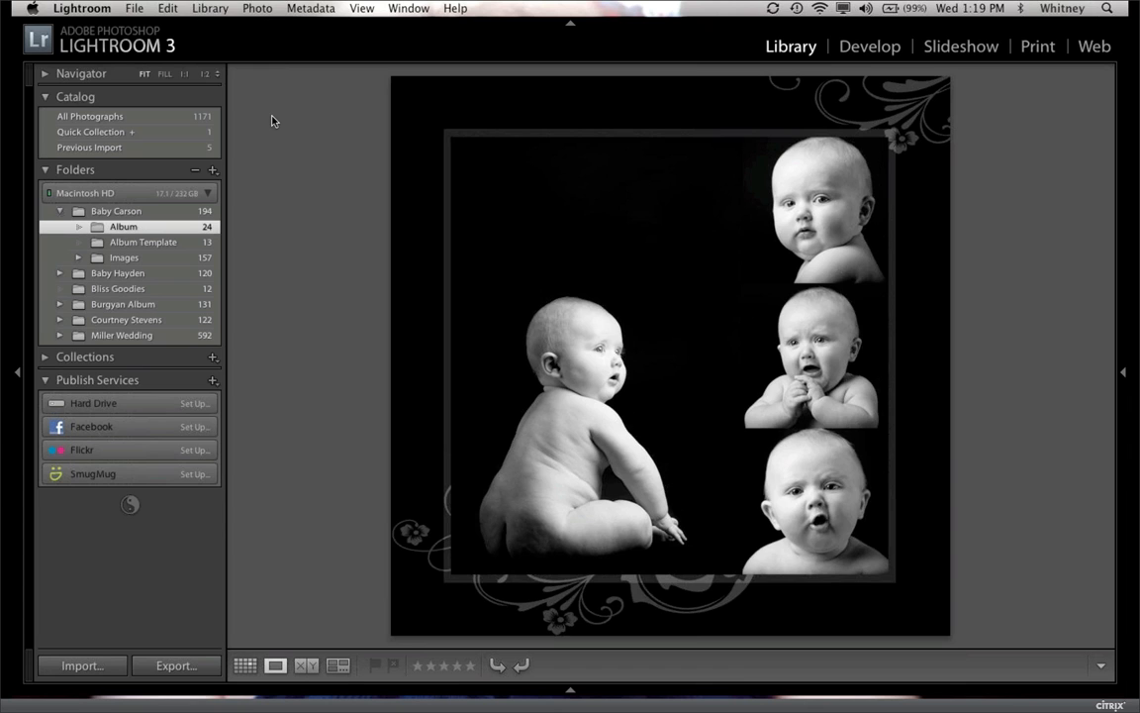
key("Right")
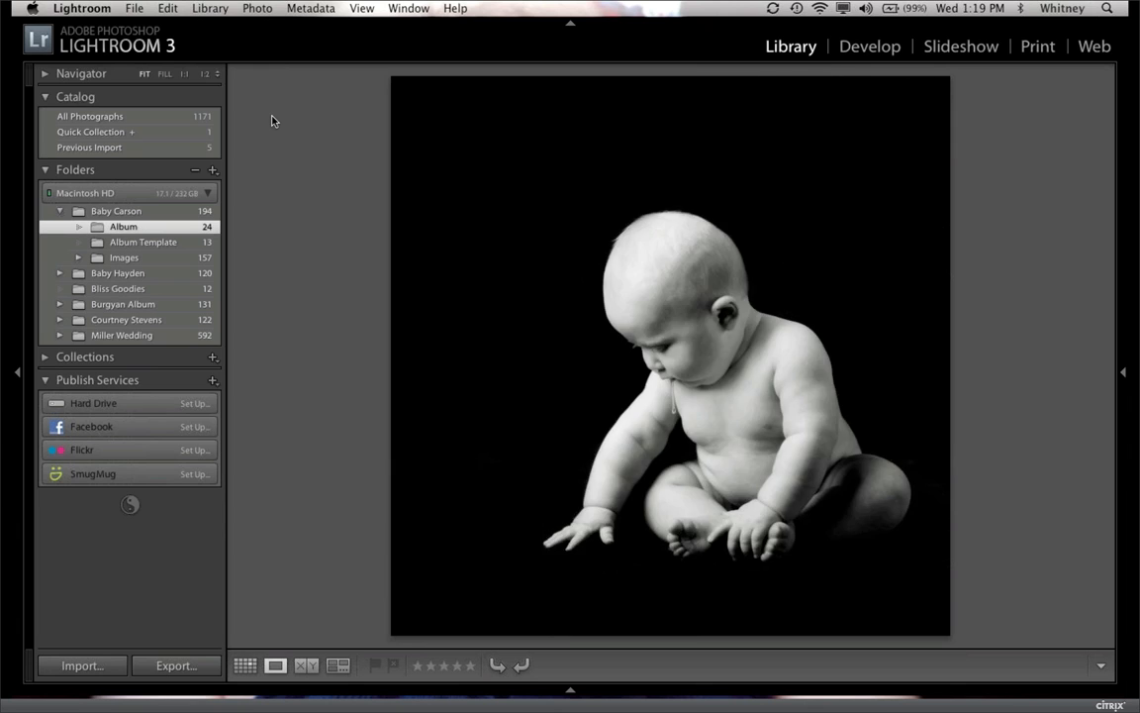
key("Right")
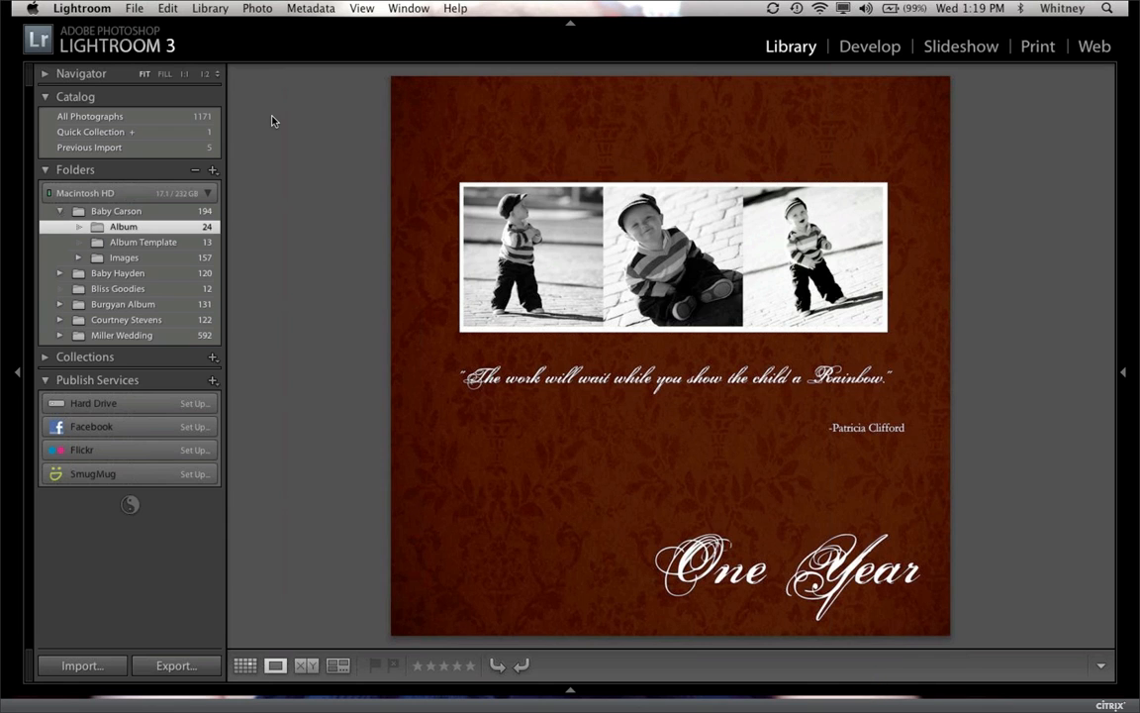
key("Right")
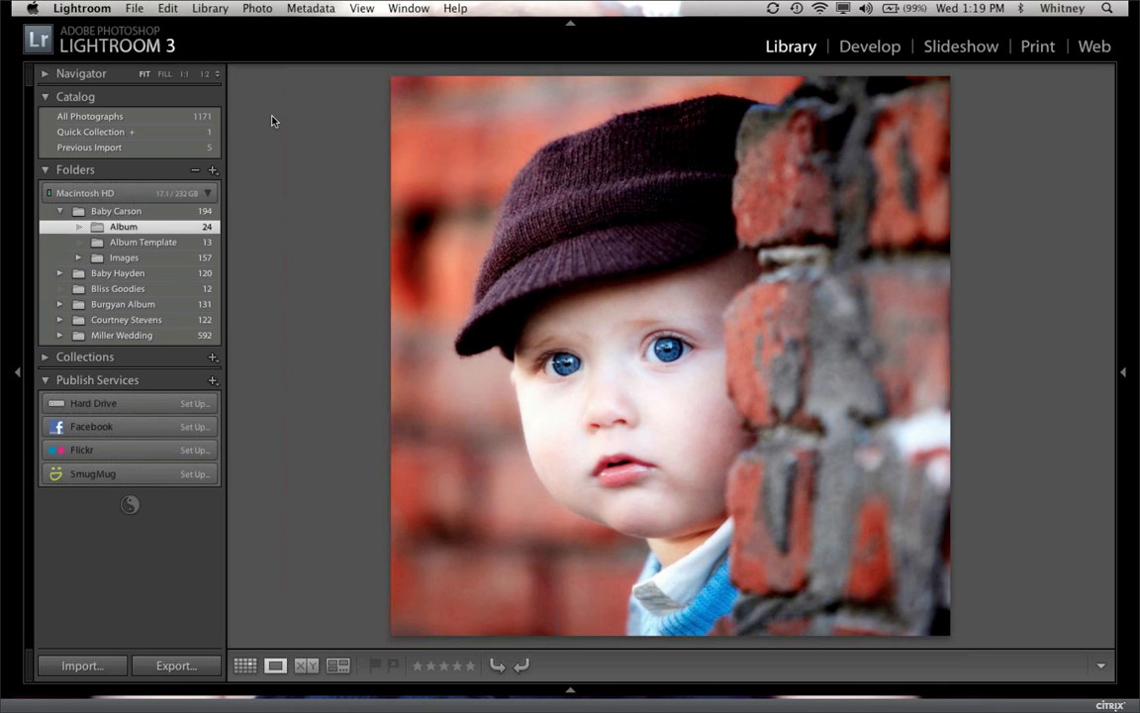
key("Right")
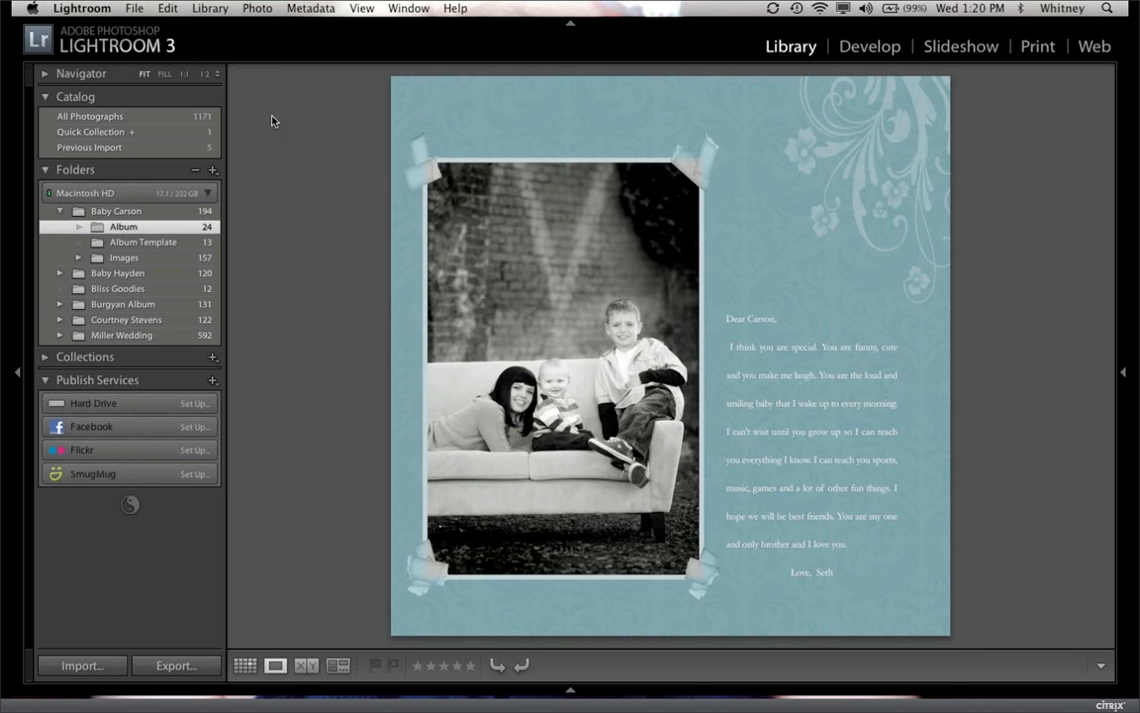
key("Right")
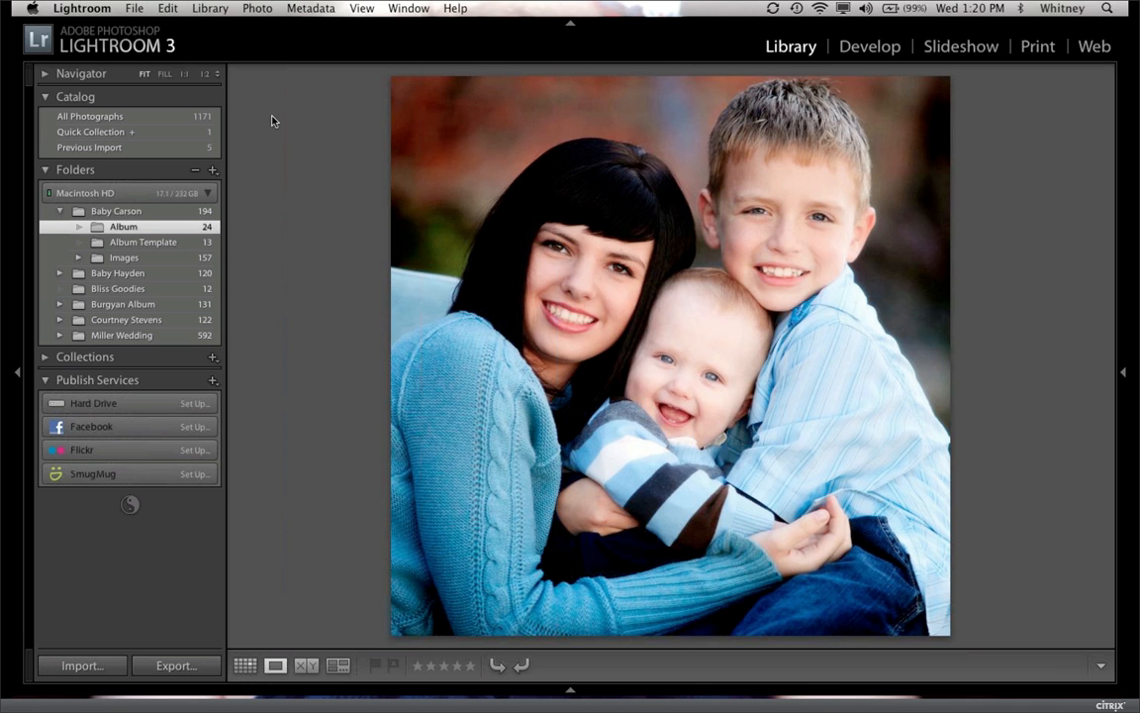
key("Right")
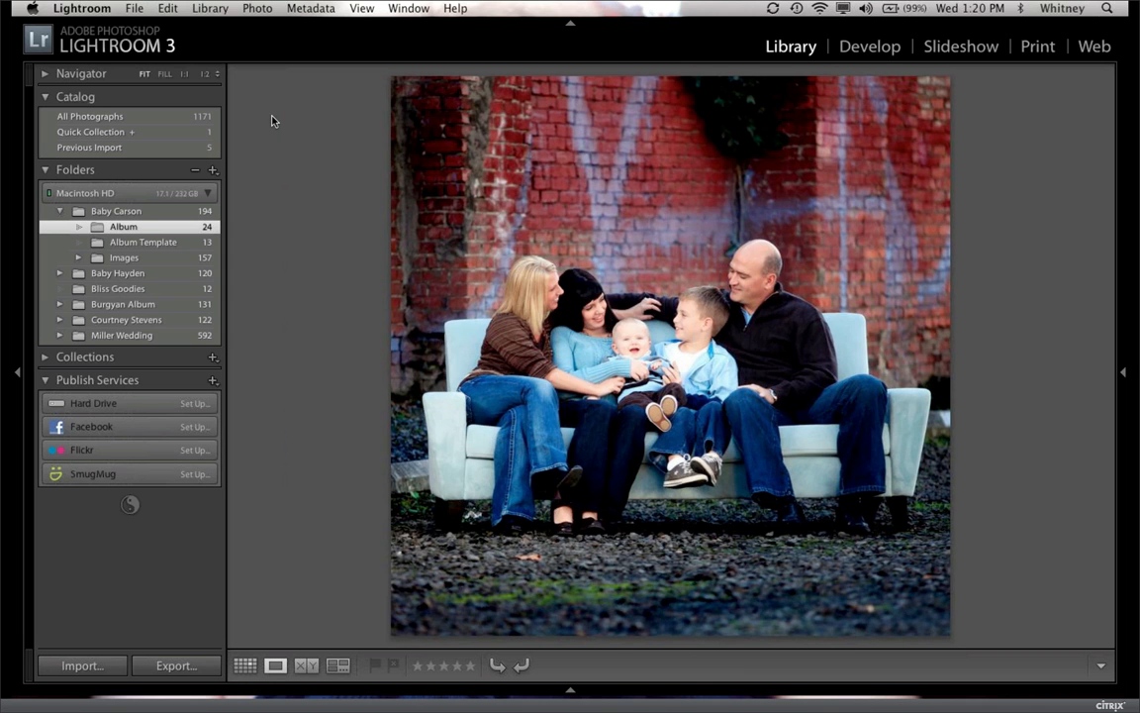
key("Right")
key("Right")
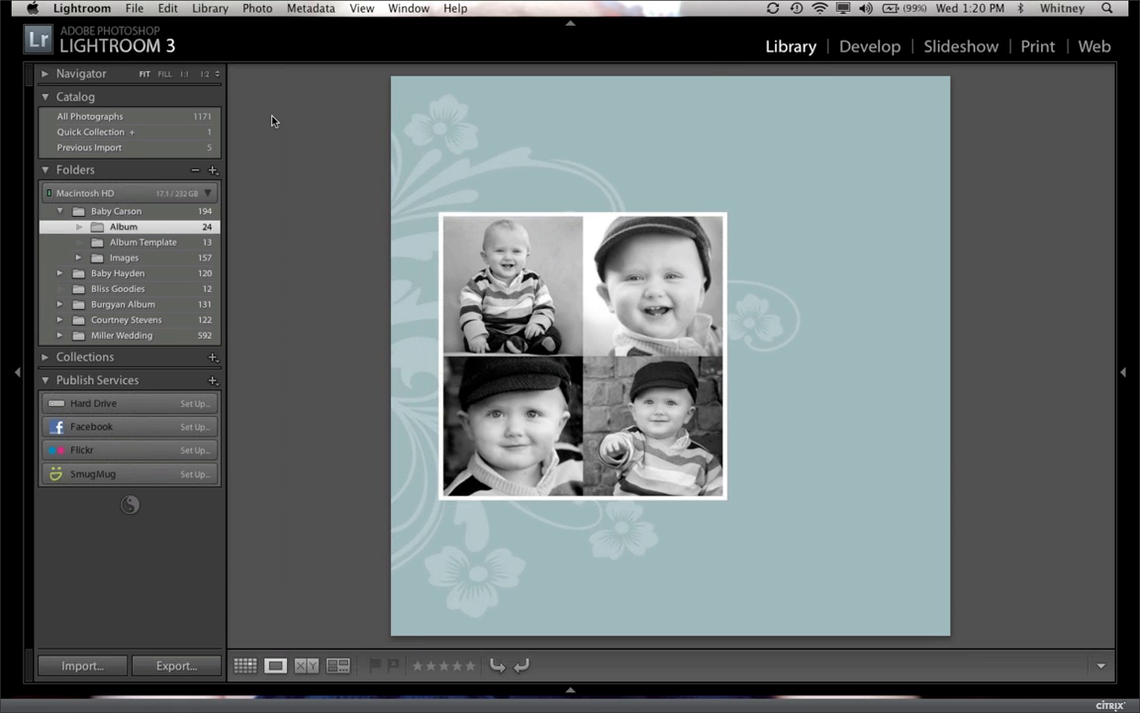
Step: Finish viewing the first baby album through its Dr. Seuss quote page and open the Album PSD subfolder of the second baby job folder
key("Right")
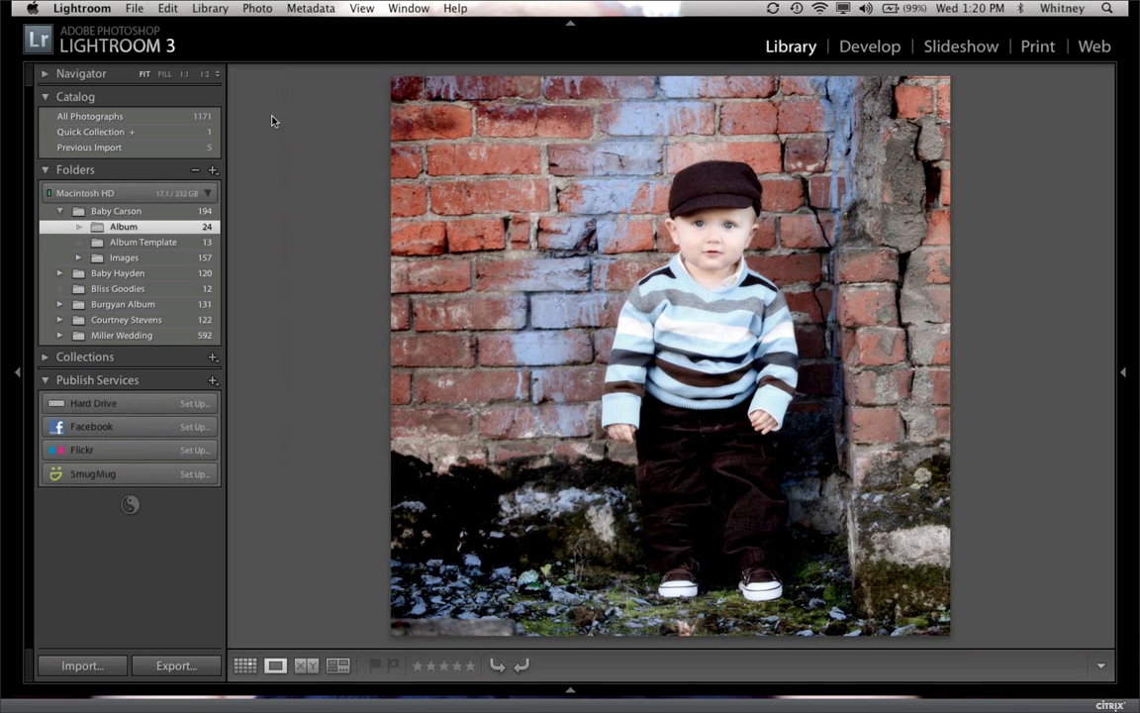
key("Right")
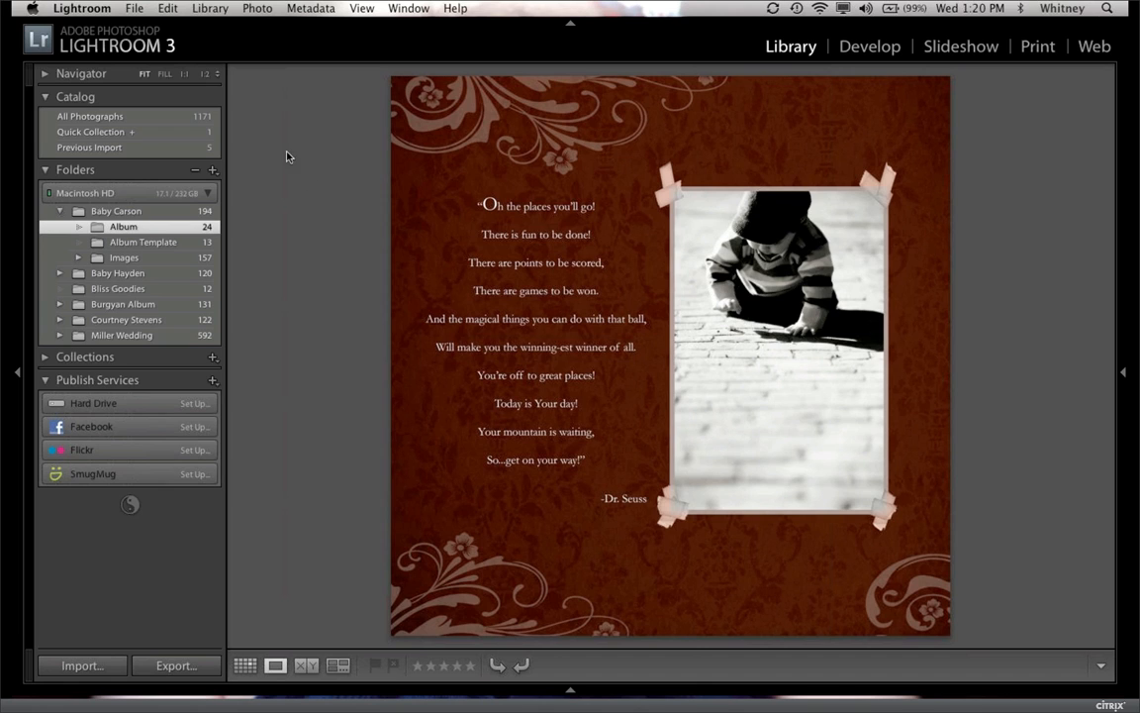
left_click(59, 273)
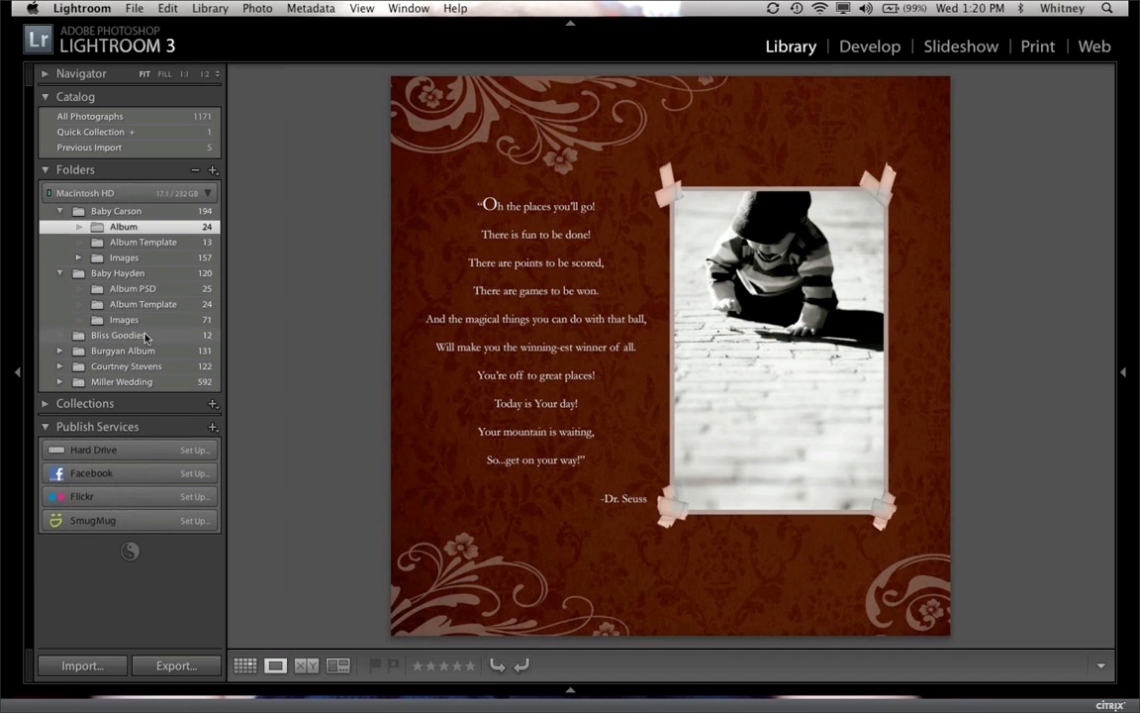
left_click(131, 288)
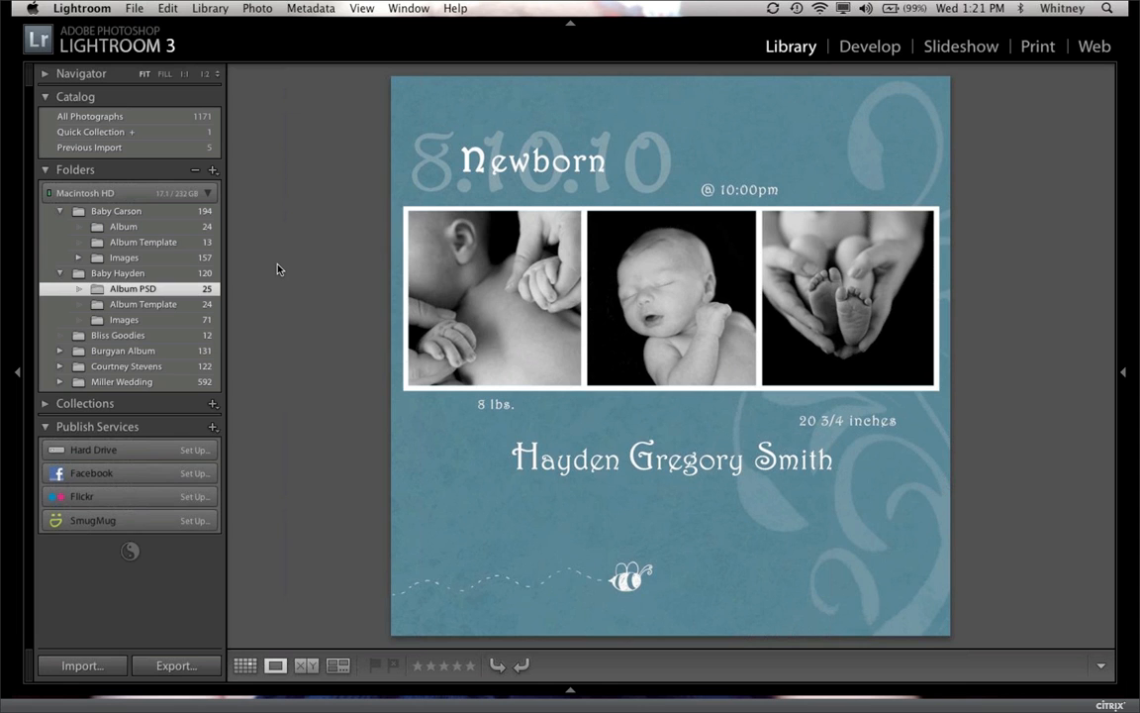
Step: Page through the second baby album from Page01.psd to Page21.psd, examining the newborn, six-month and one-year layouts
key("Right")
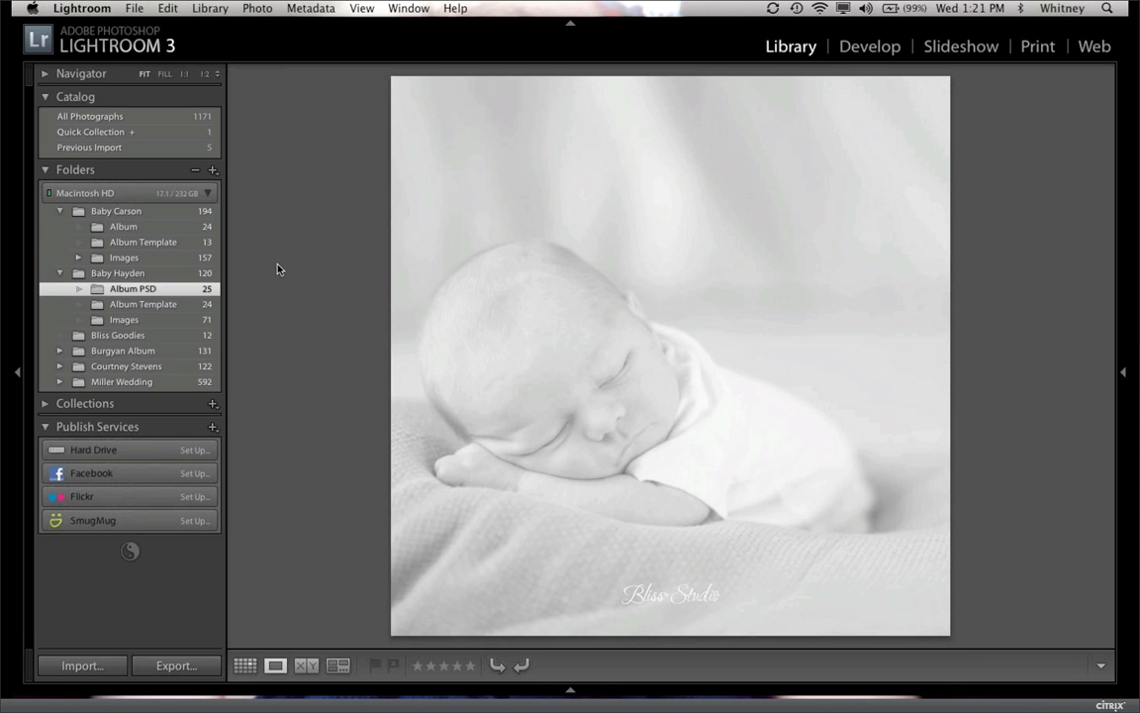
key("Right")
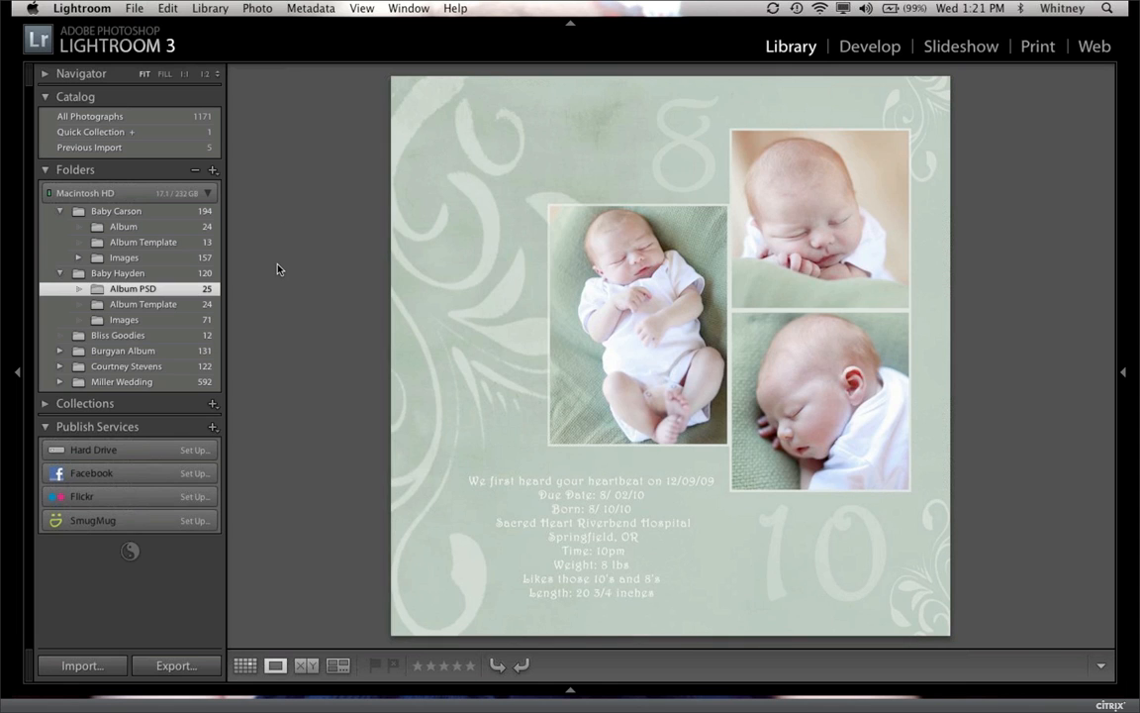
key("Right")
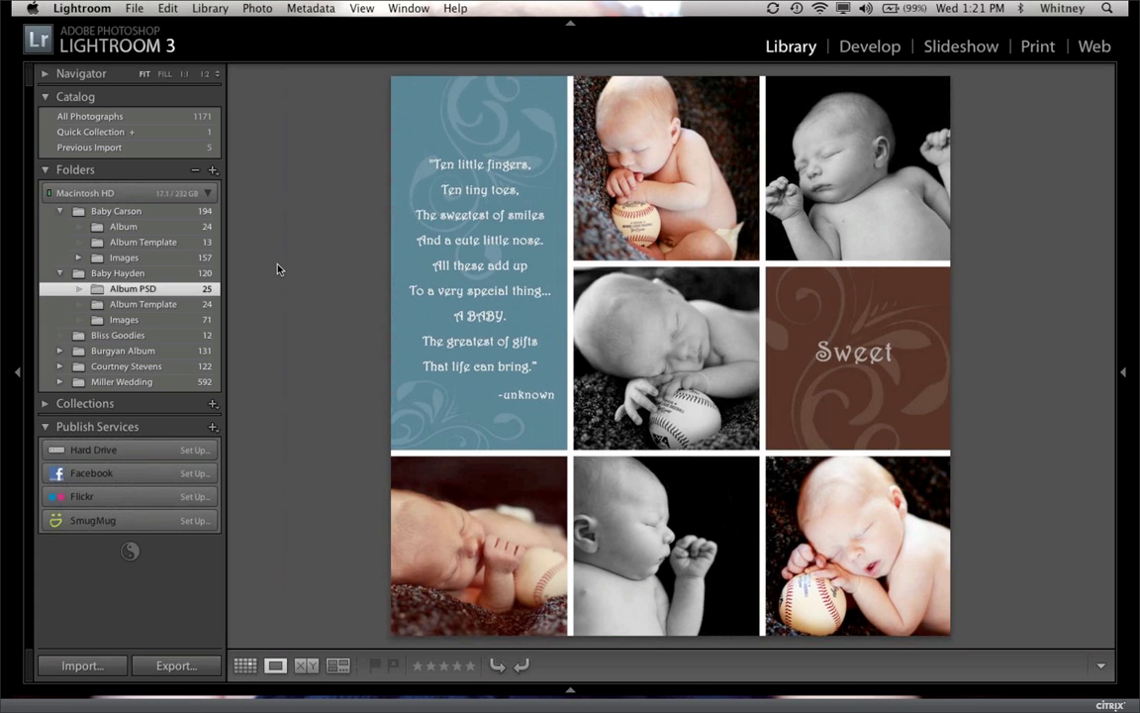
key("Right")
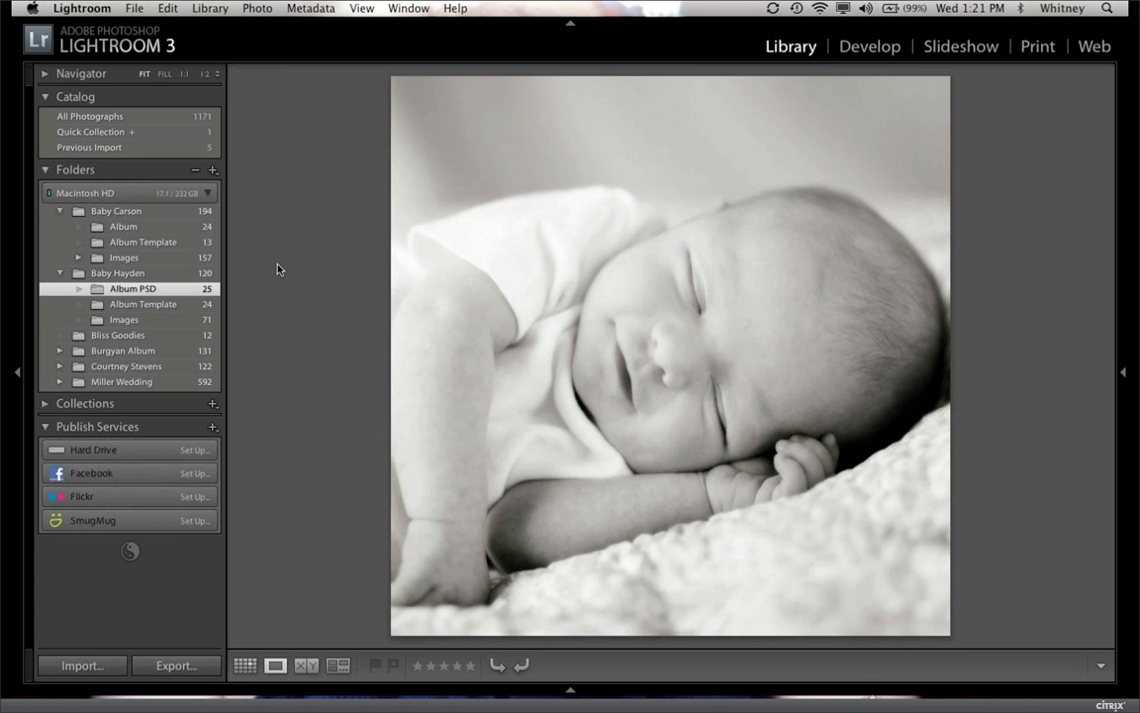
key("Right")
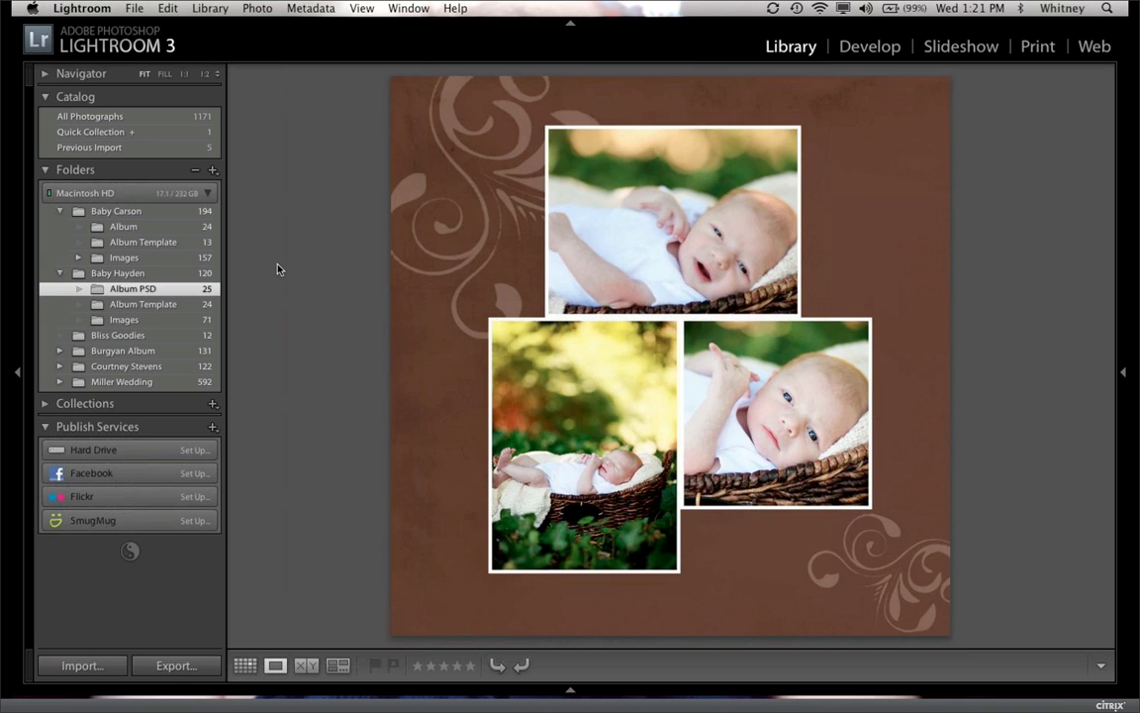
key("Right")
key("Right")
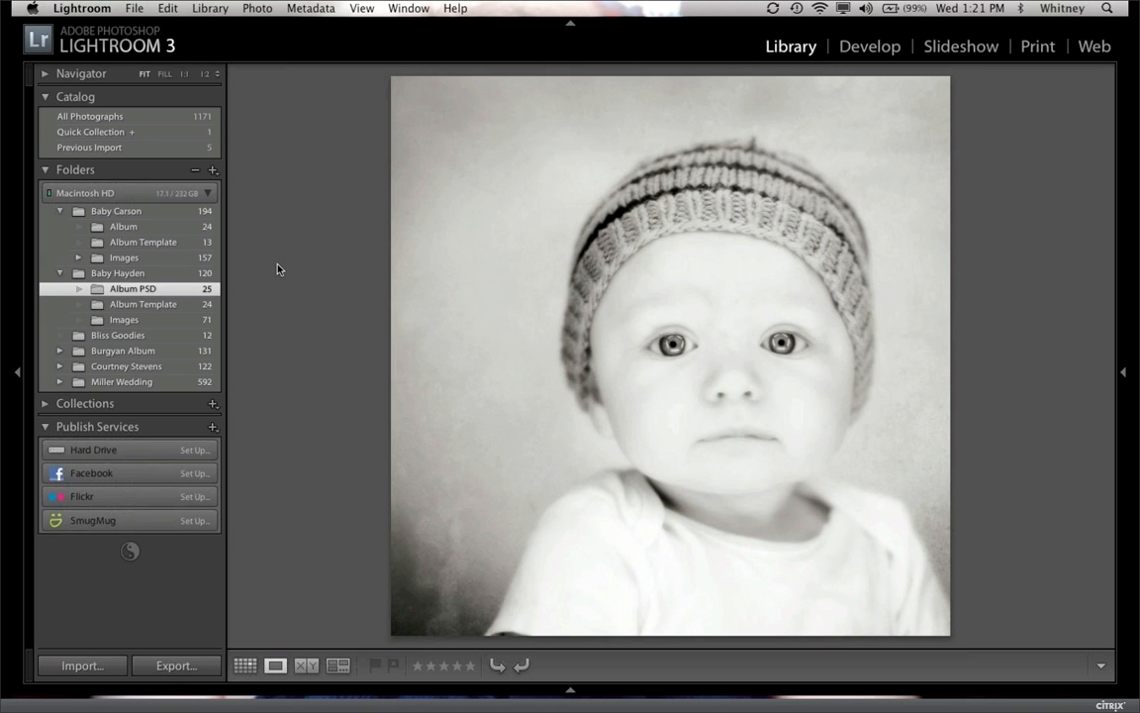
key("Right")
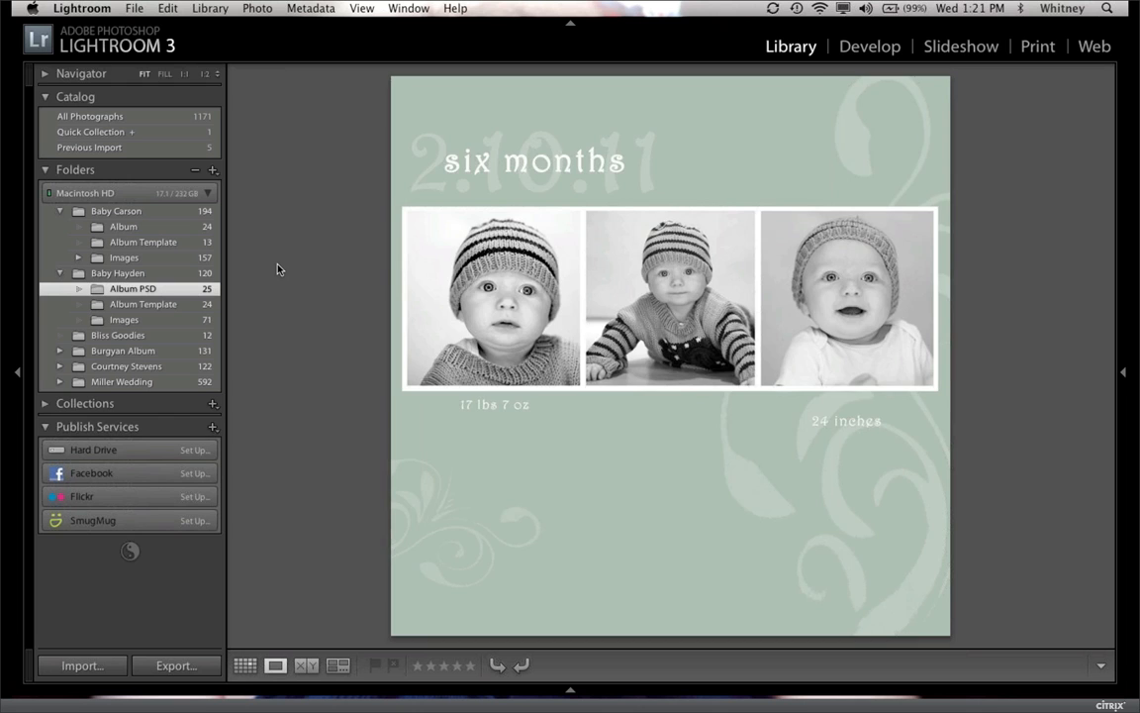
key("Right")
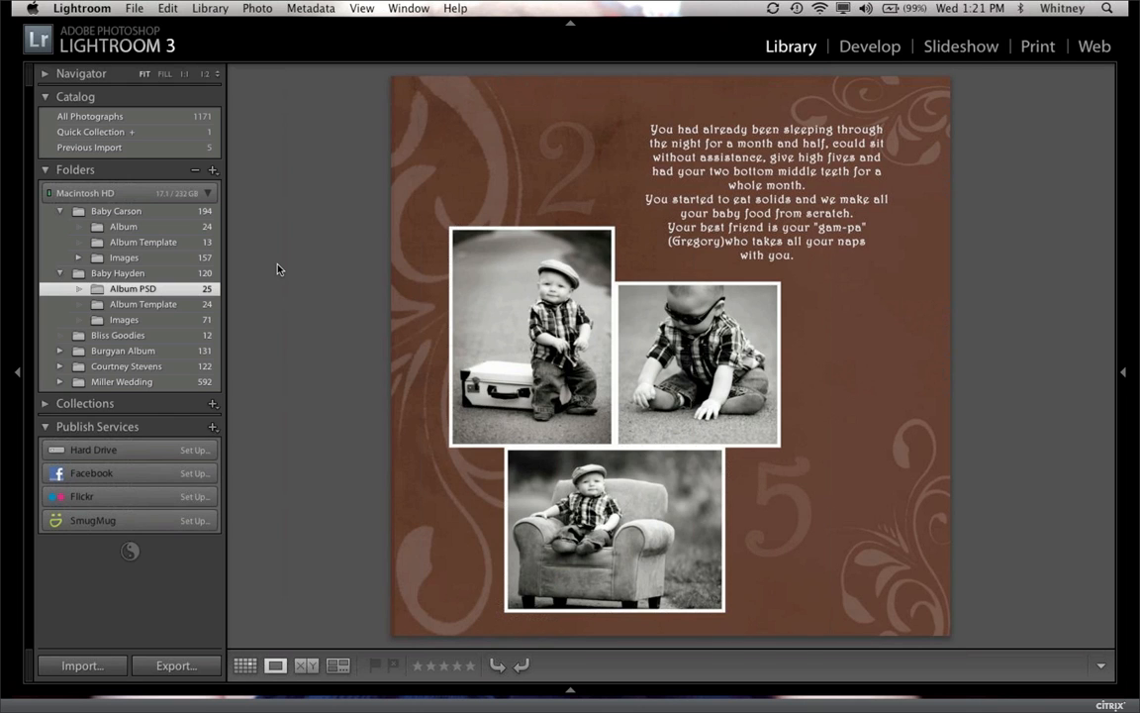
key("Right")
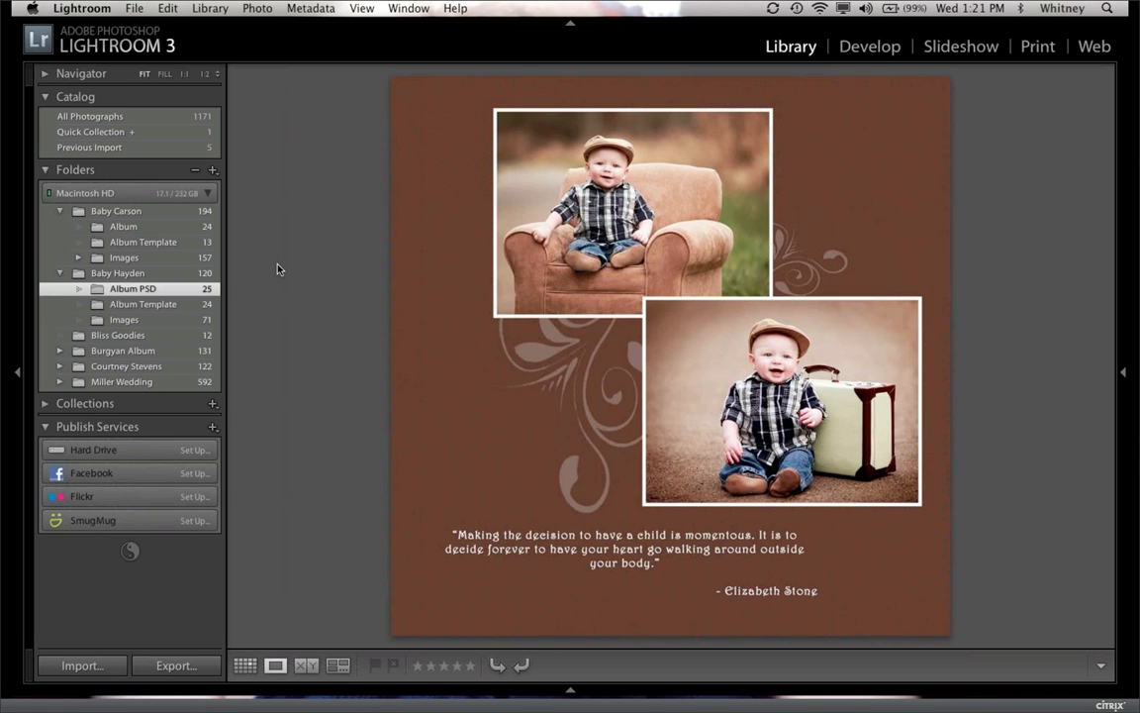
key("Right")
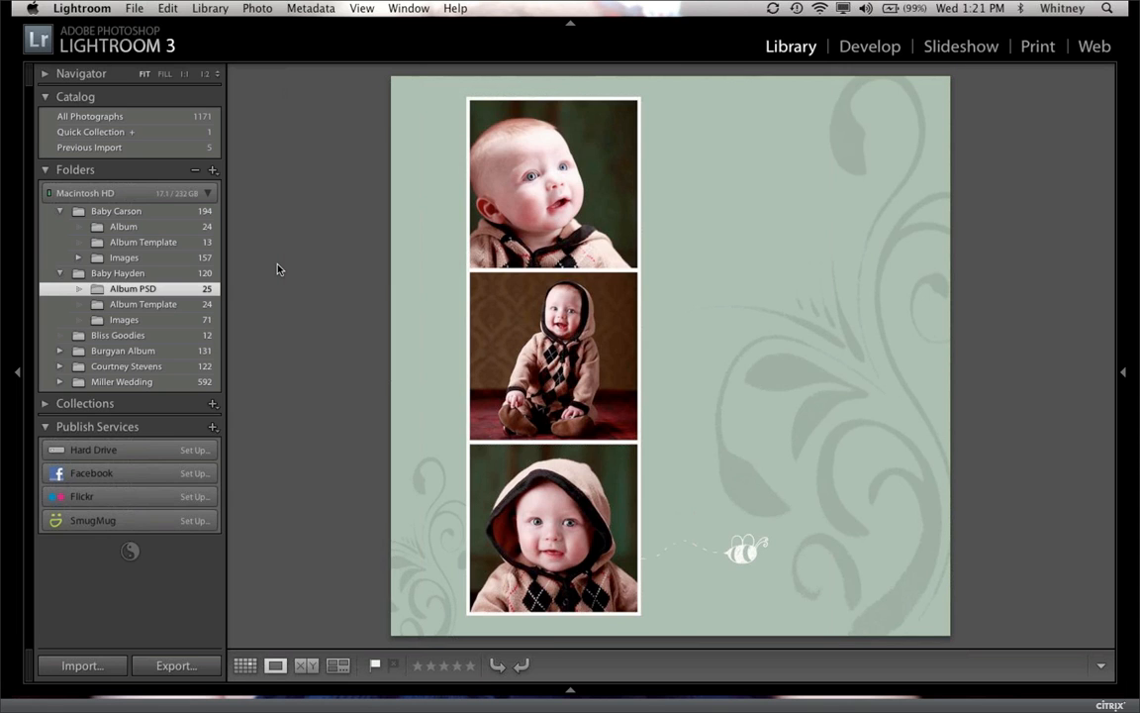
key("Right")
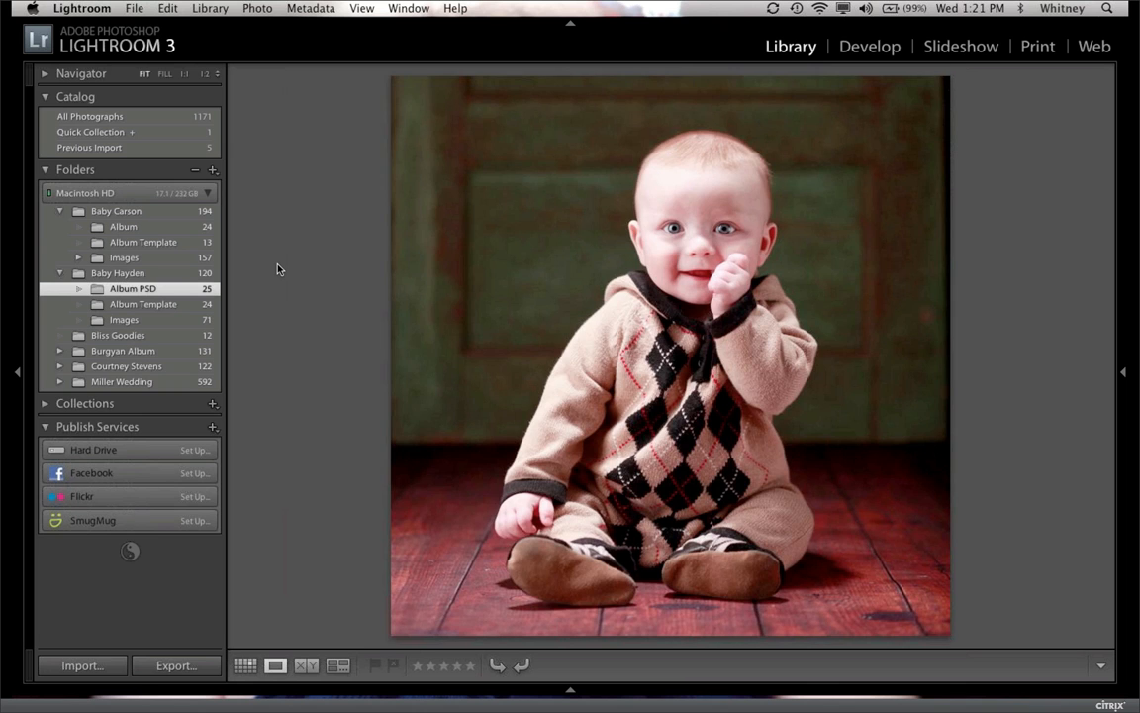
key("Right")
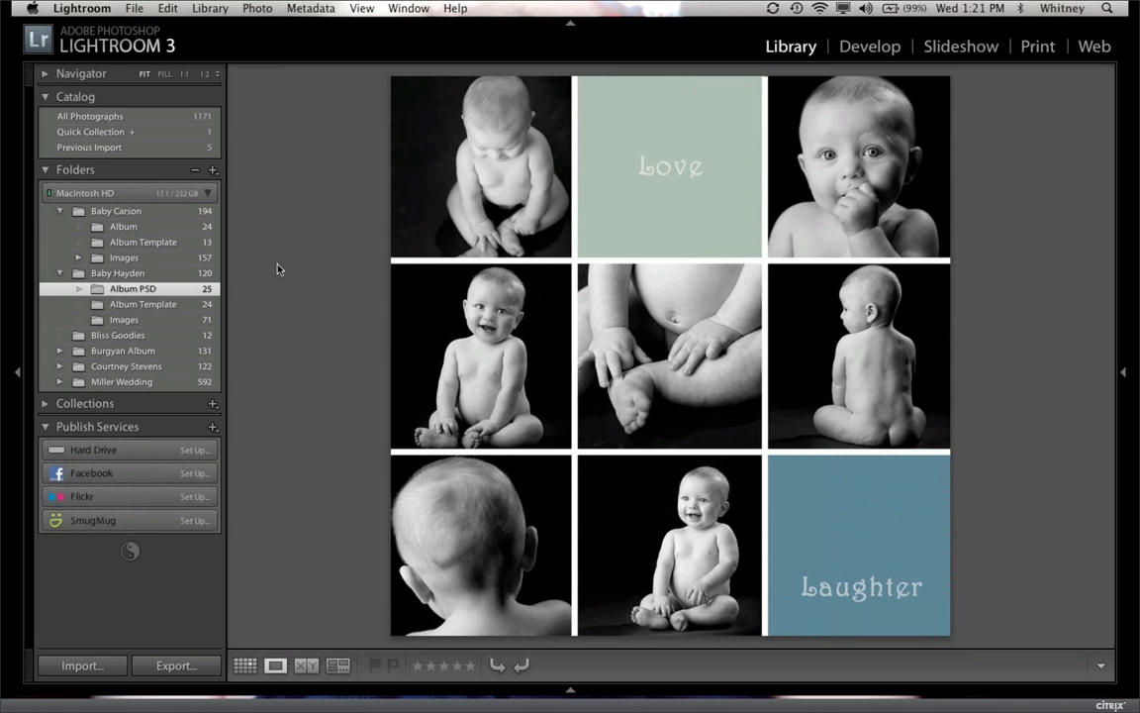
key("Right")
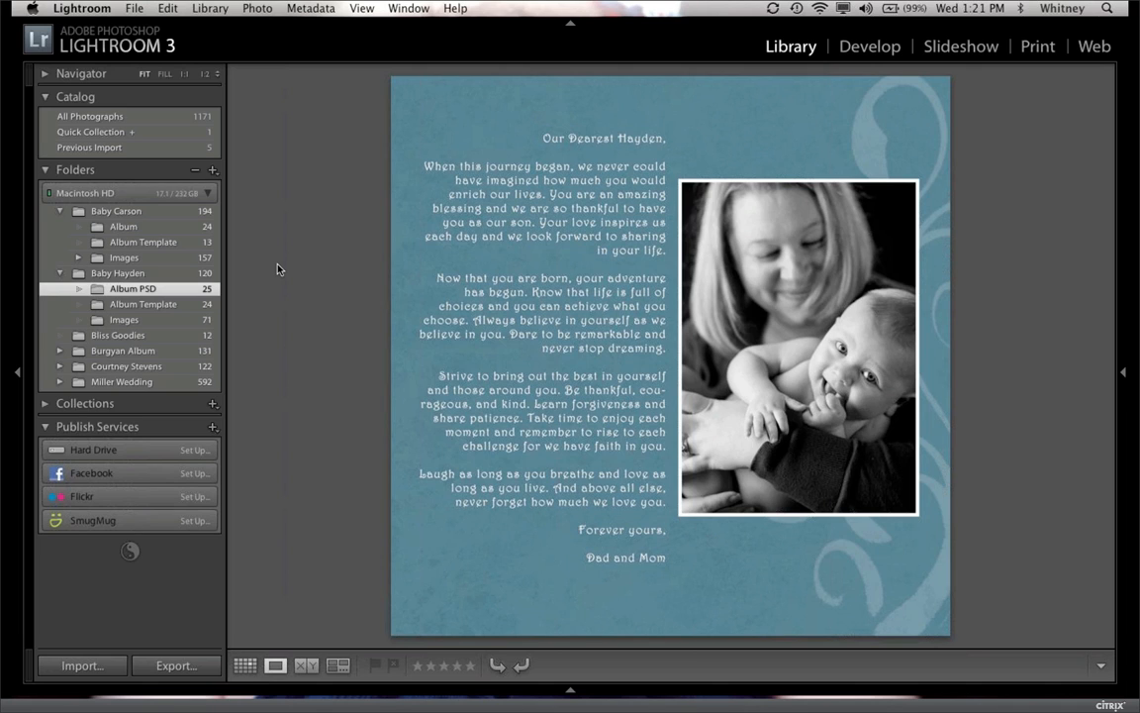
key("Right")
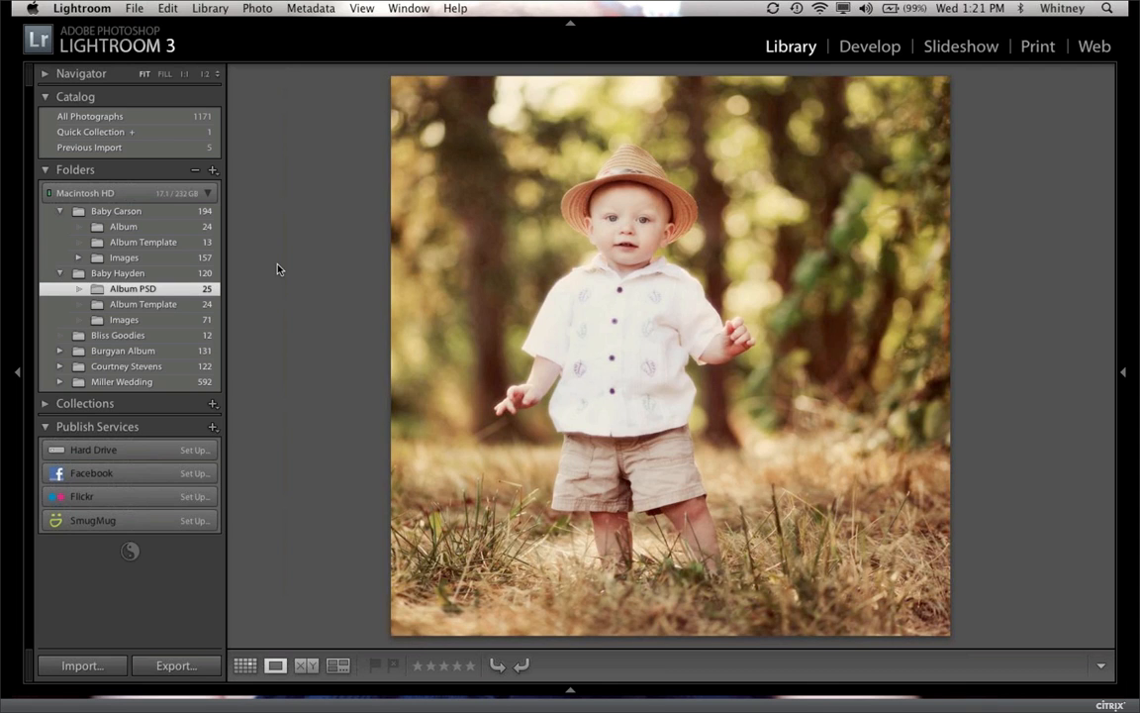
key("Right")
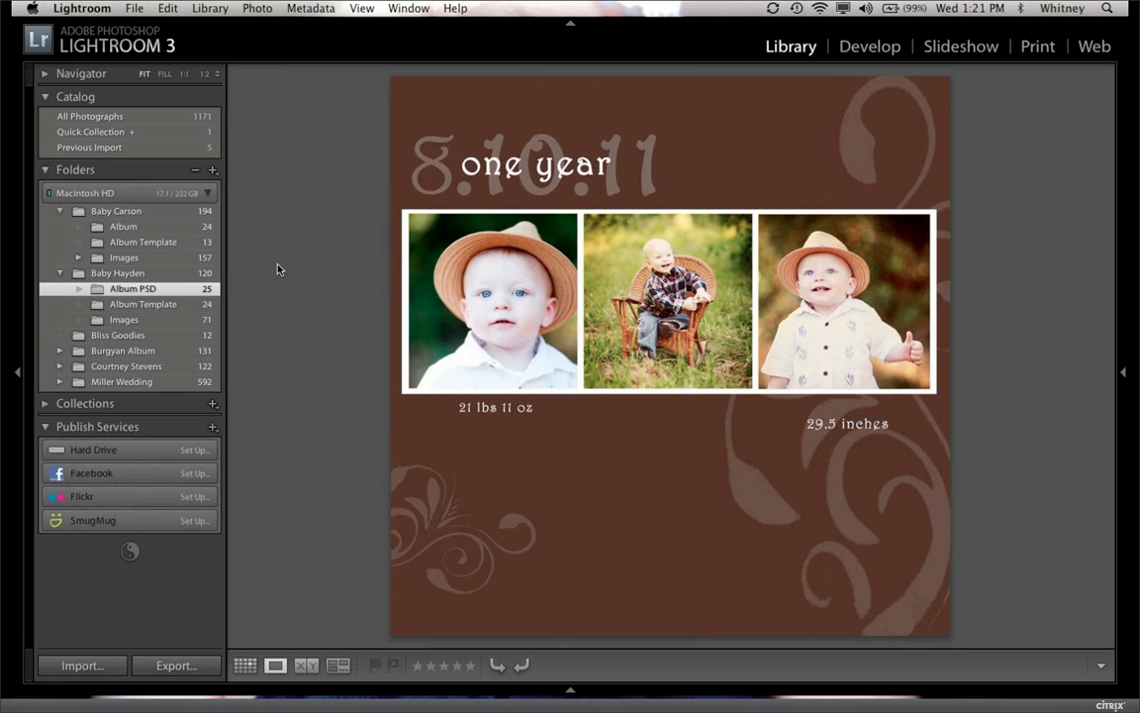
key("Right")
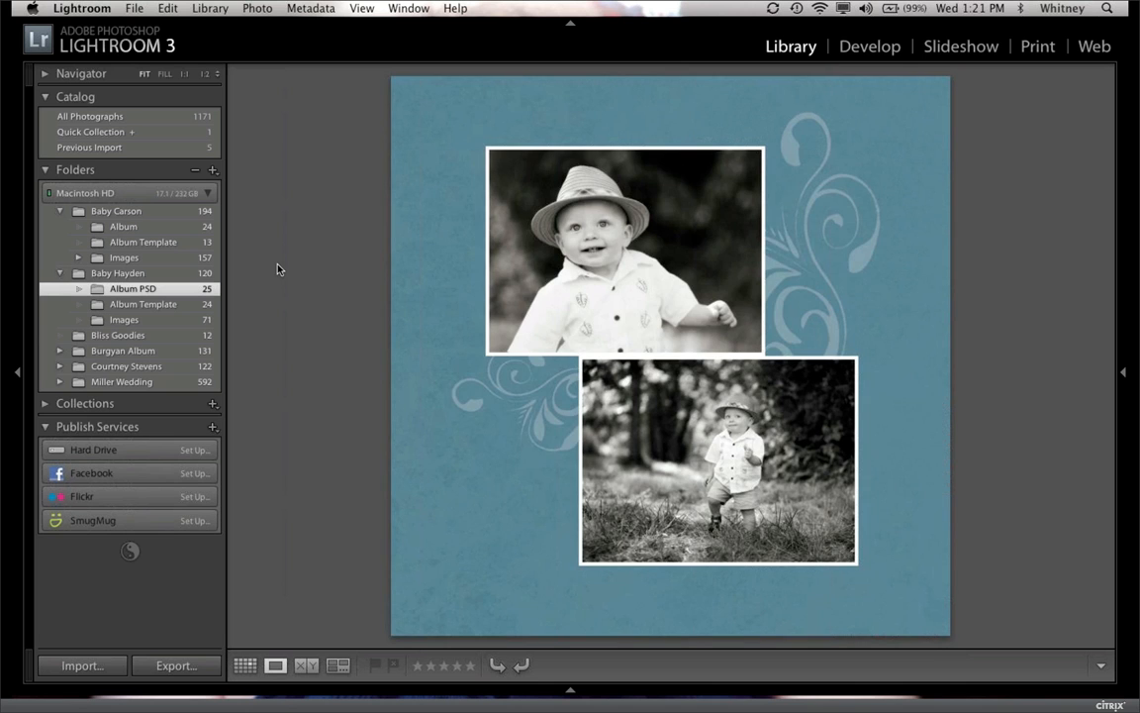
key("Right")
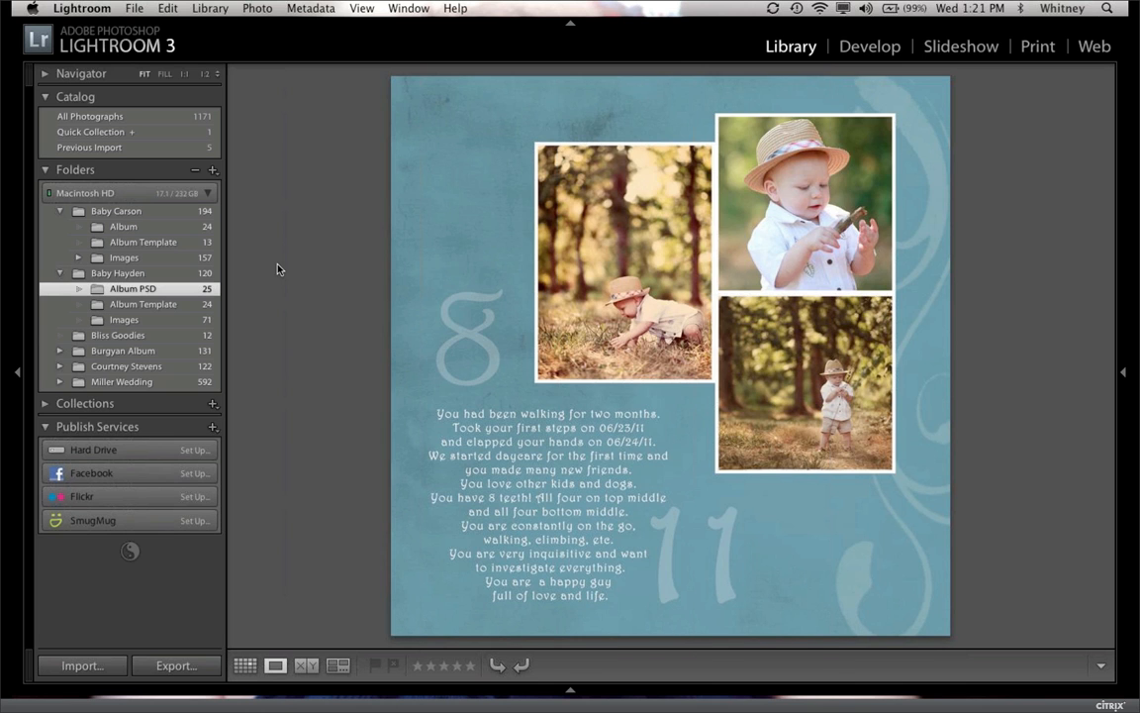
key("Right")
key("Right")
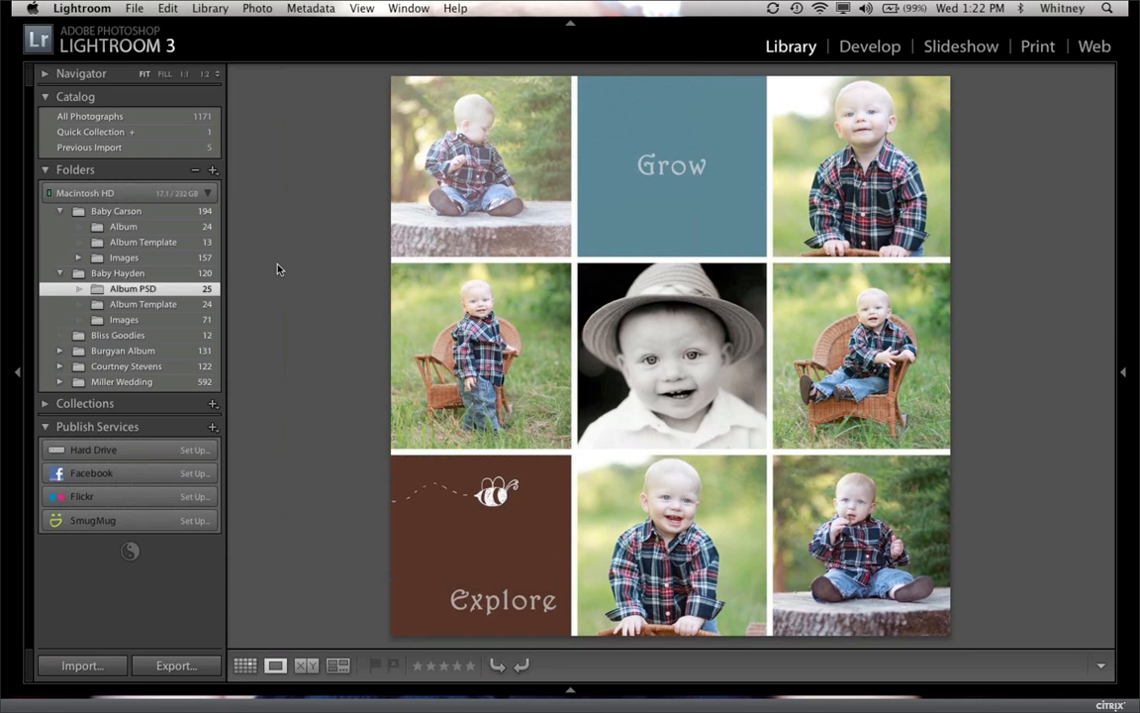
Step: Show the album pages as thumbnails and enlarge Inspiration Board.psd
key("g")
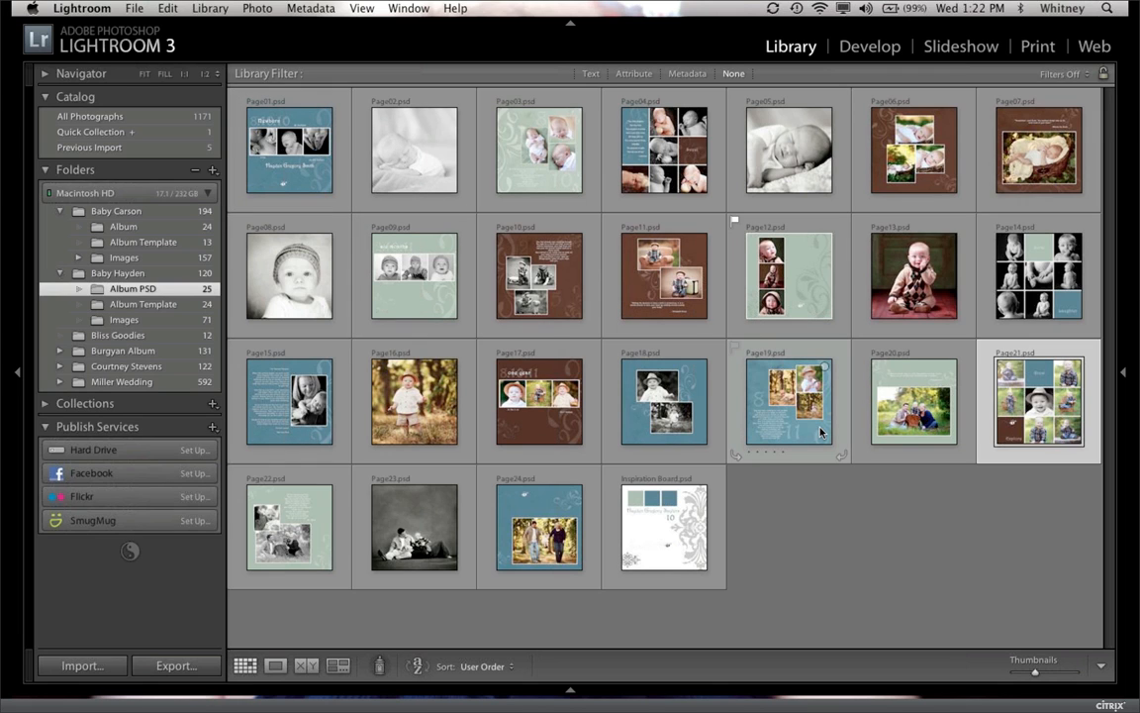
left_click(690, 535)
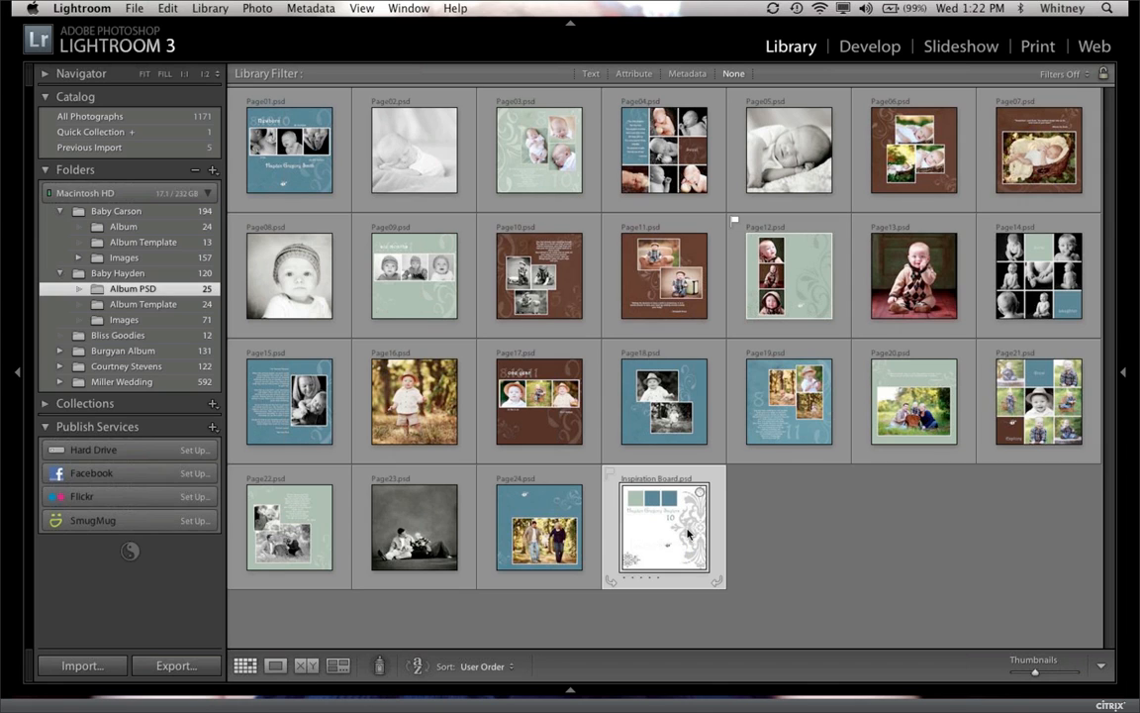
double_click(690, 534)
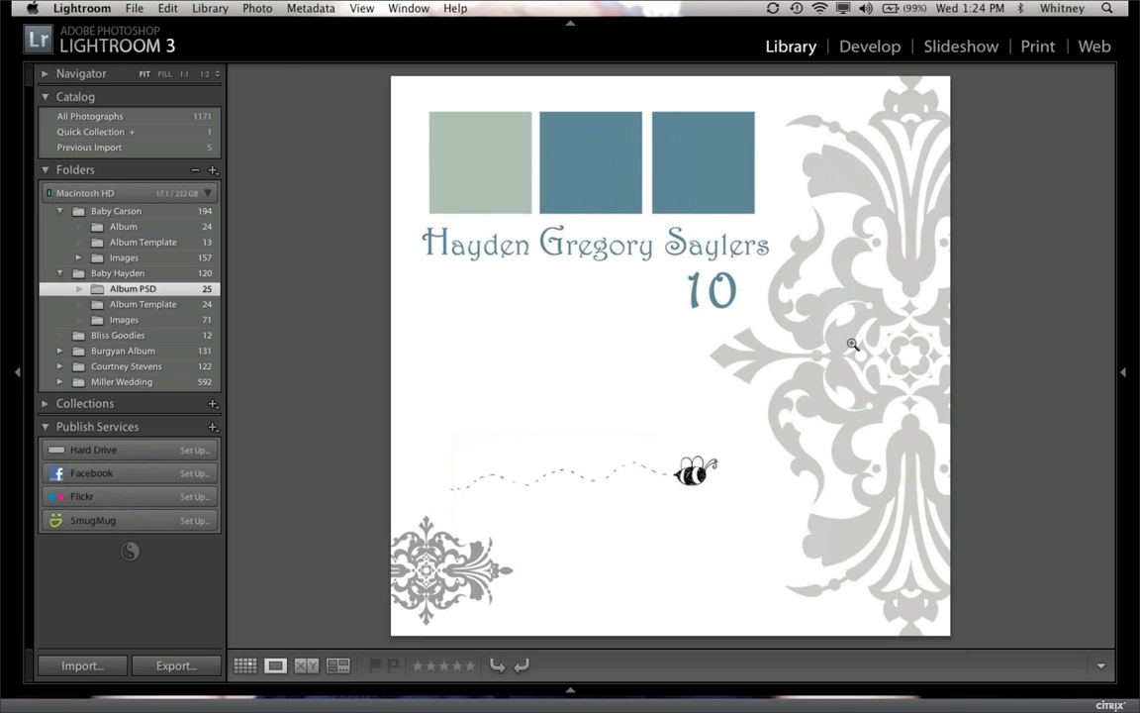
Step: Switch to the Safari window with the kuler site, view its highest-rated color themes, and minimize the window
mouse_move(955, 683)
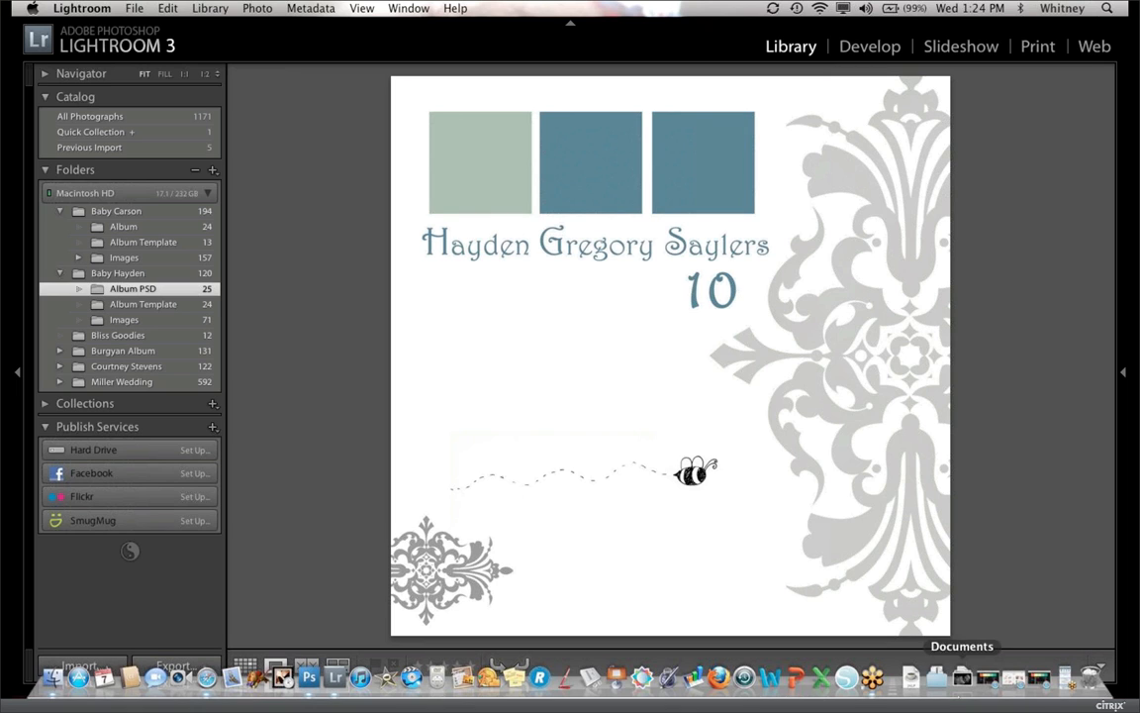
left_click(1037, 681)
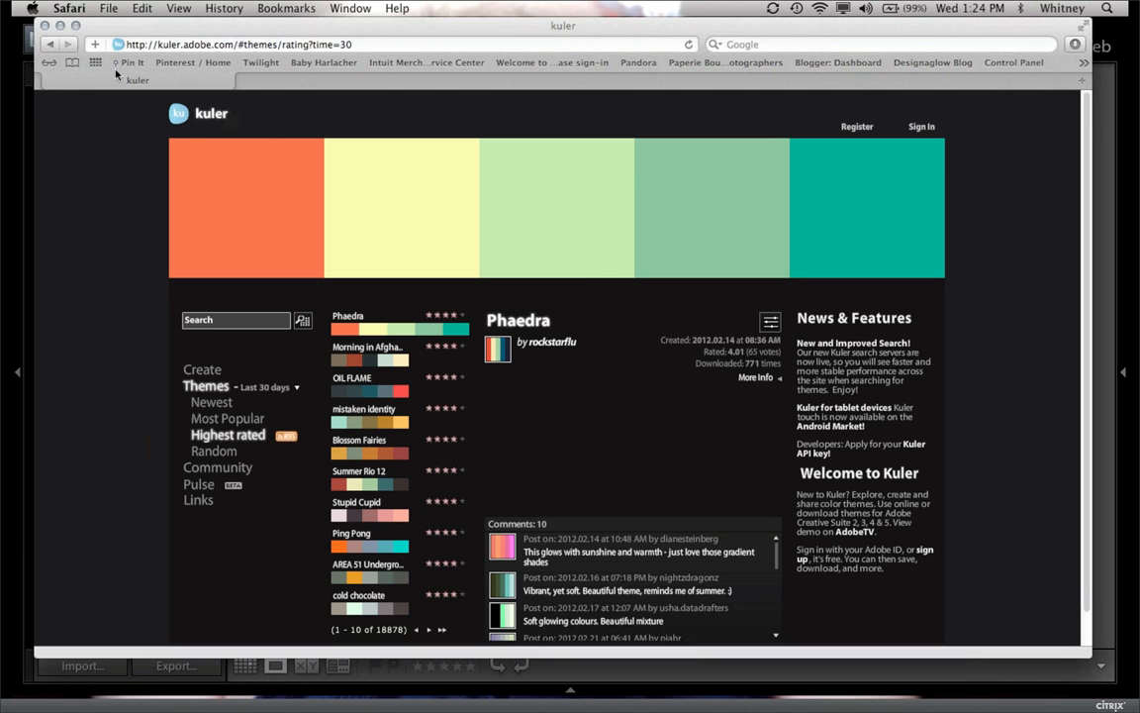
left_click(59, 25)
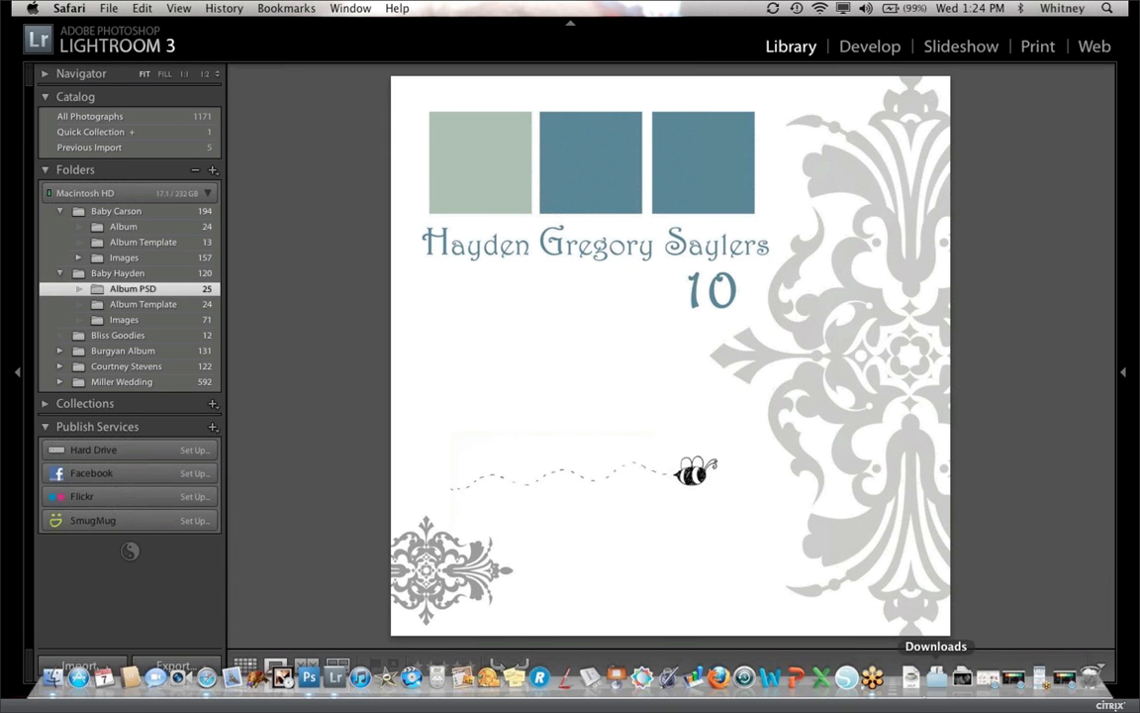
Step: Restore the Pinterest Color Inspiration board in Safari, browse down through its pinned palettes, and minimize the window
left_click(987, 678)
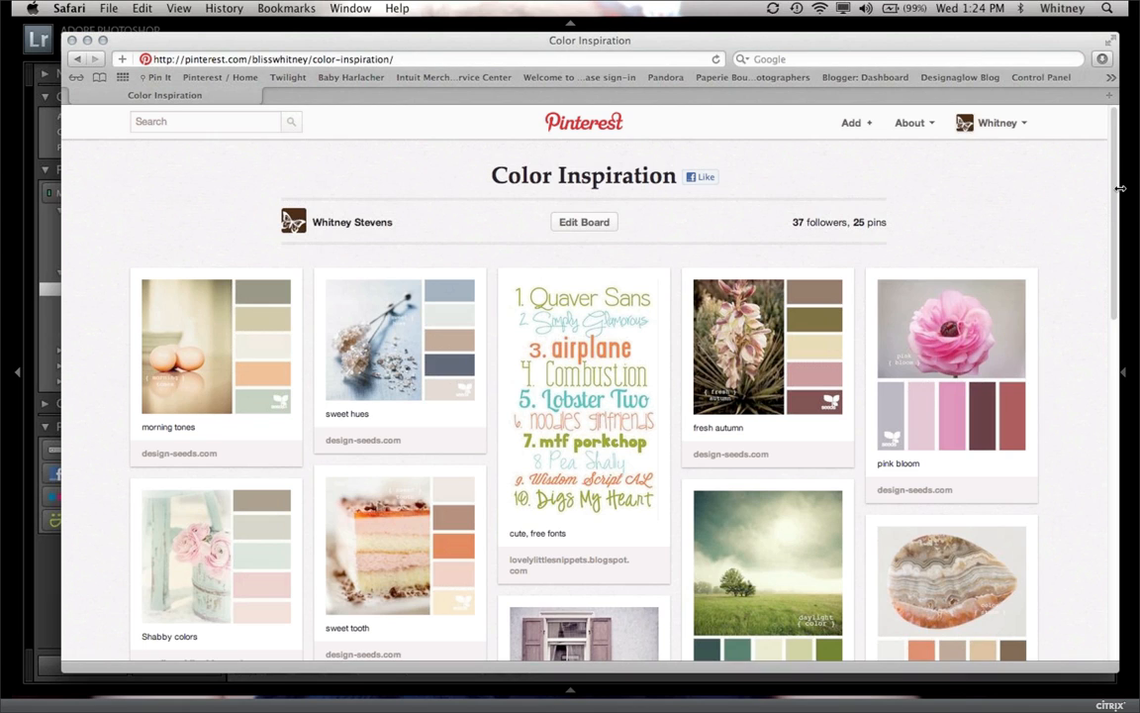
mouse_move(990, 287)
left_click_drag(1116, 215, 1114, 319)
scroll(1000, 312, "down", 3)
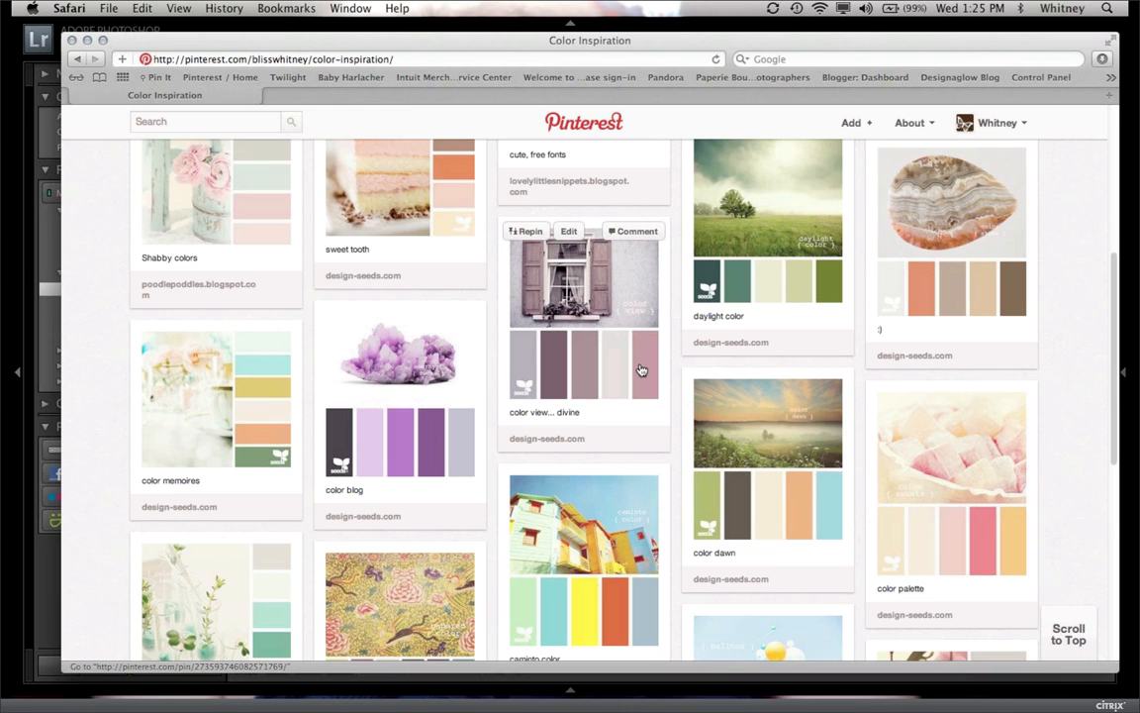
left_click(86, 43)
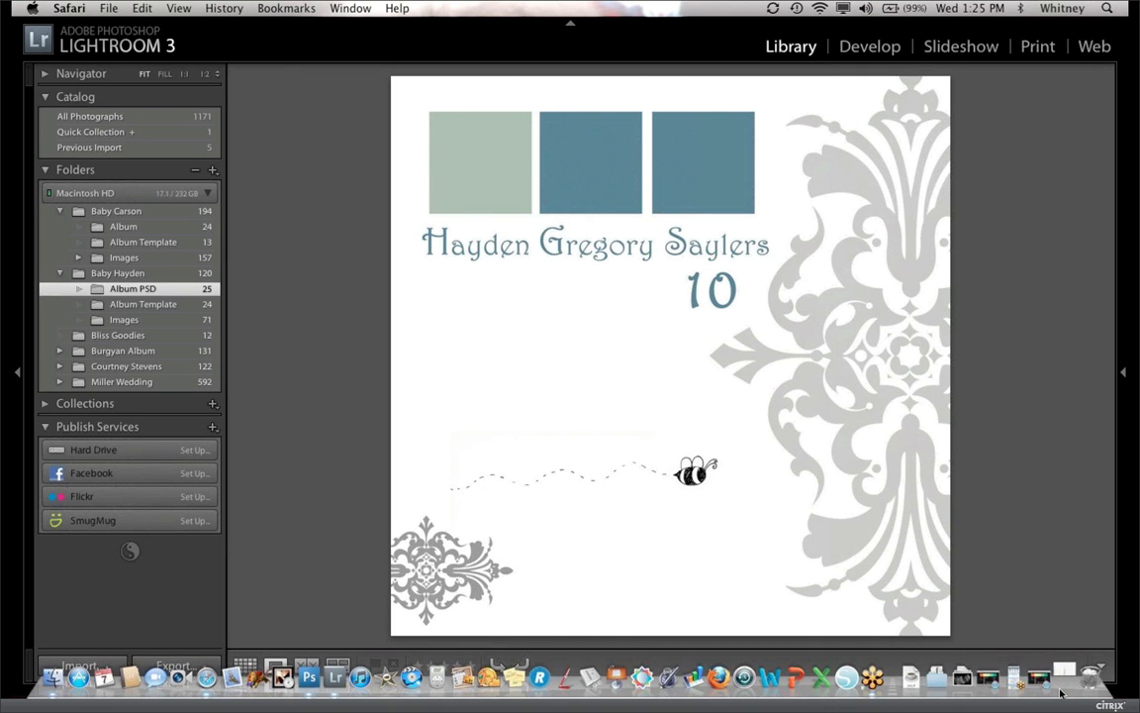
Step: Reopen the Color Inspiration board, view its first pins including the cute, free fonts list, and return to the inspiration board in Lightroom
left_click(1063, 683)
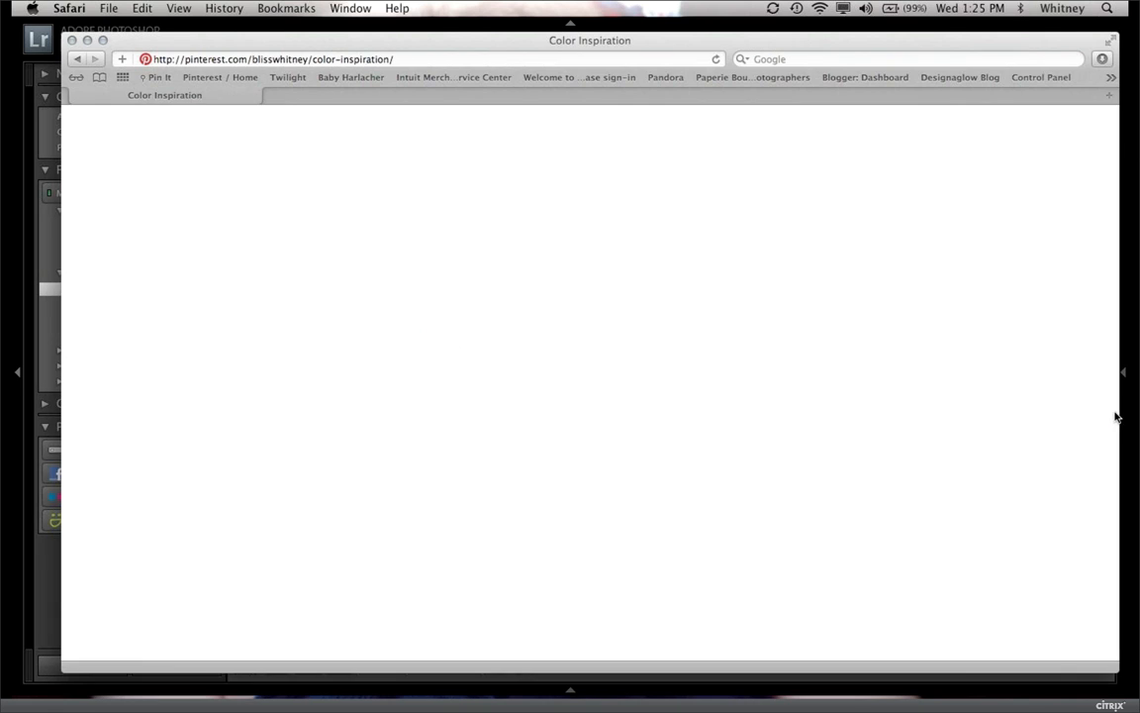
scroll(606, 419, "up", 5)
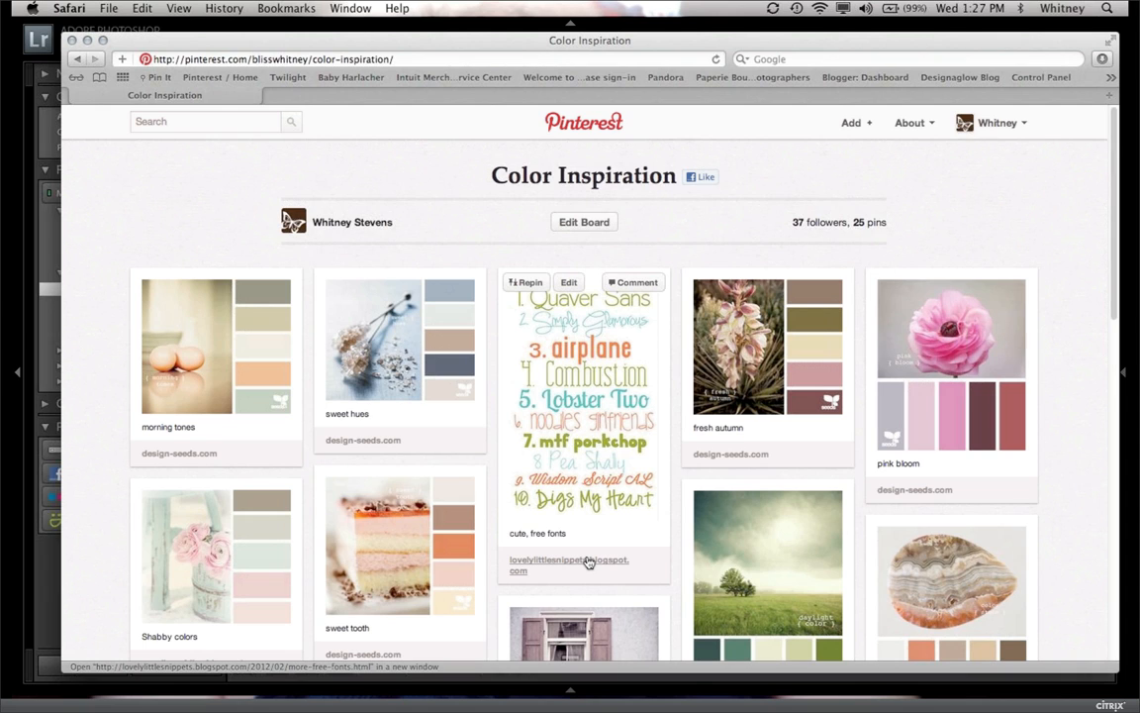
left_click(87, 39)
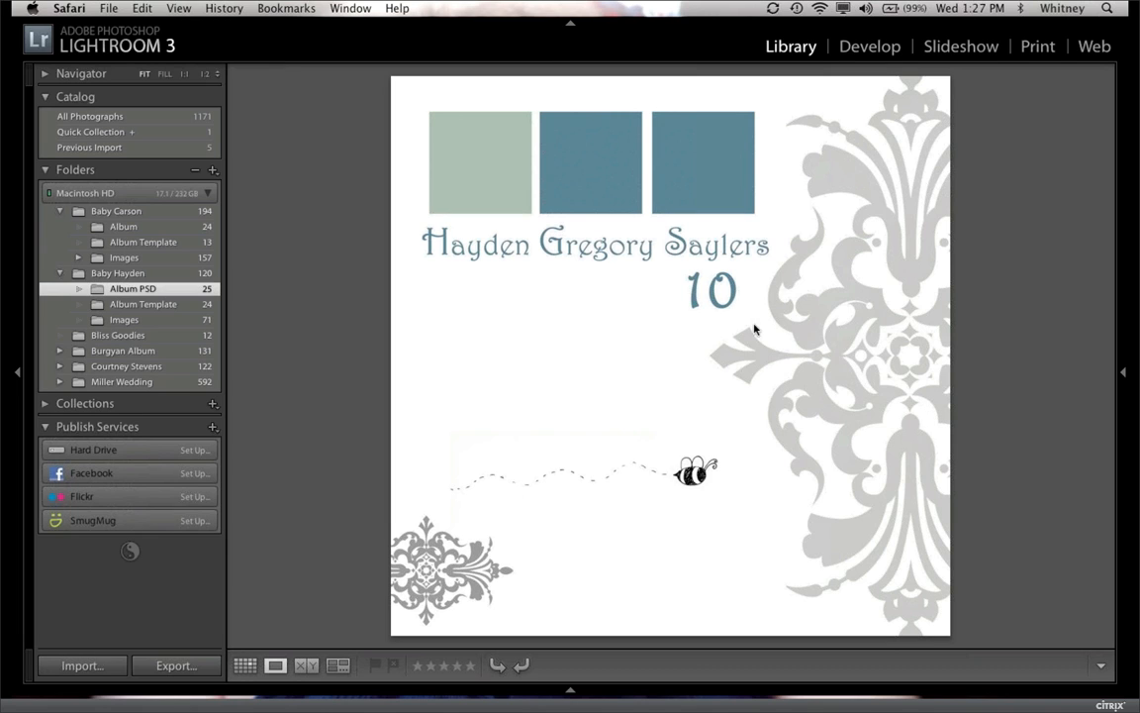
left_click(782, 376)
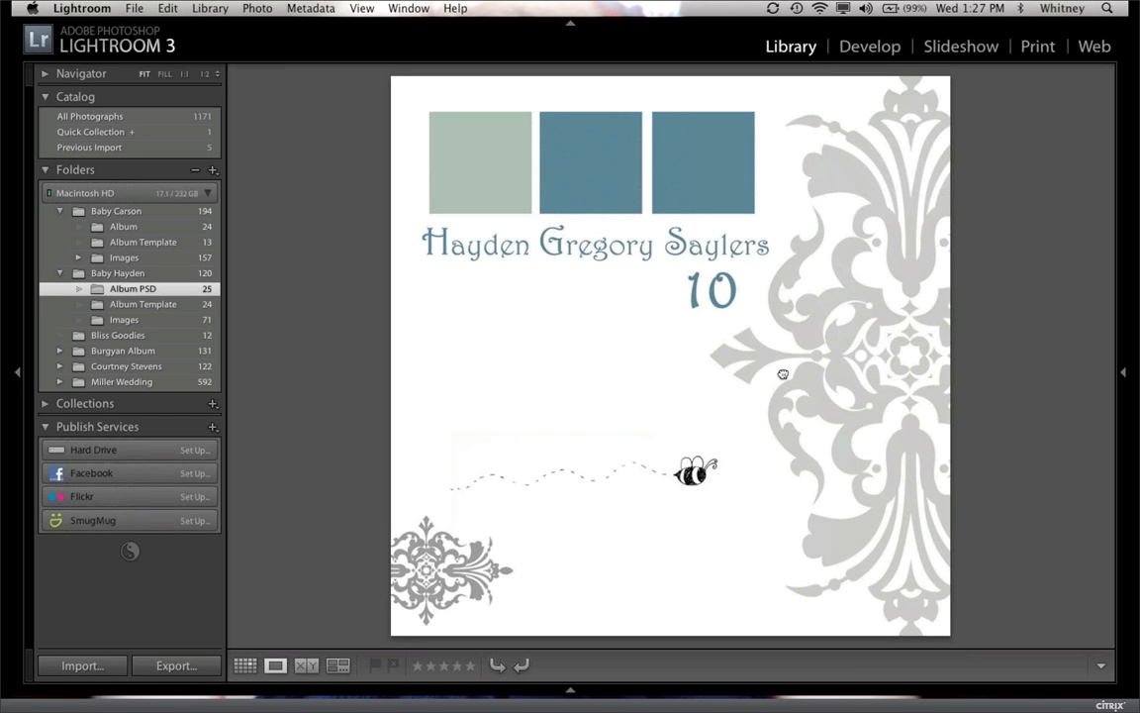
Step: Open the original Inspiration Board.psd in Photoshop to examine its layers, and return to Lightroom's album thumbnails
left_click(781, 373)
key("g")
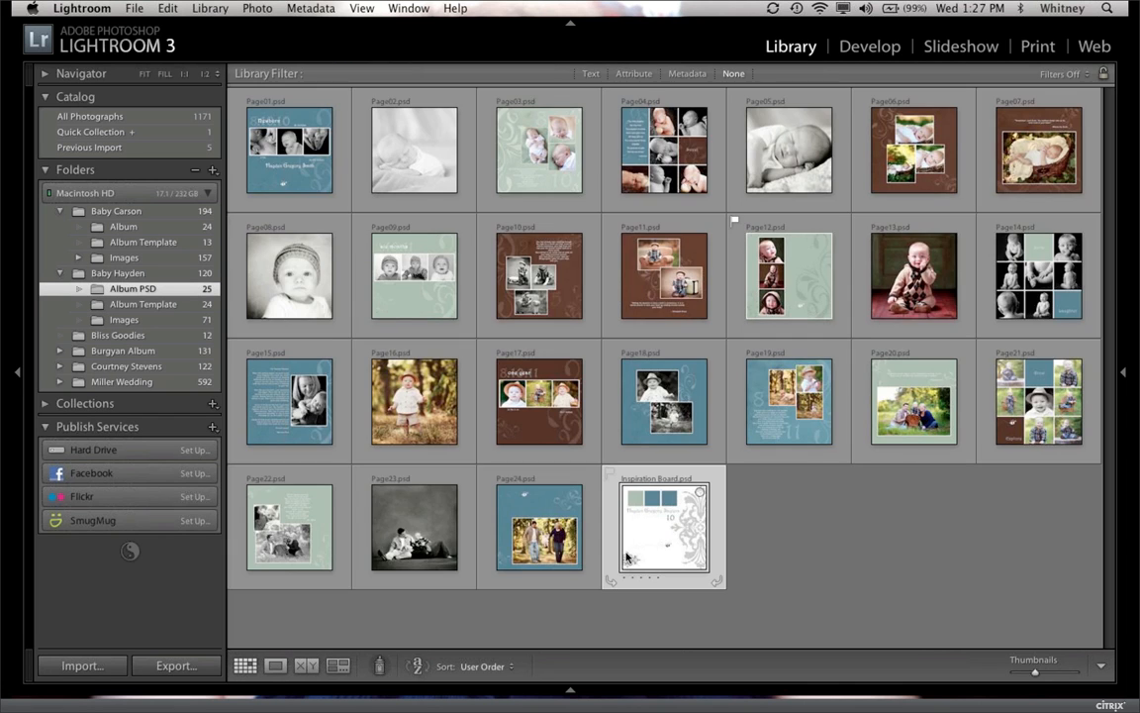
double_click(695, 552)
key("super+e")
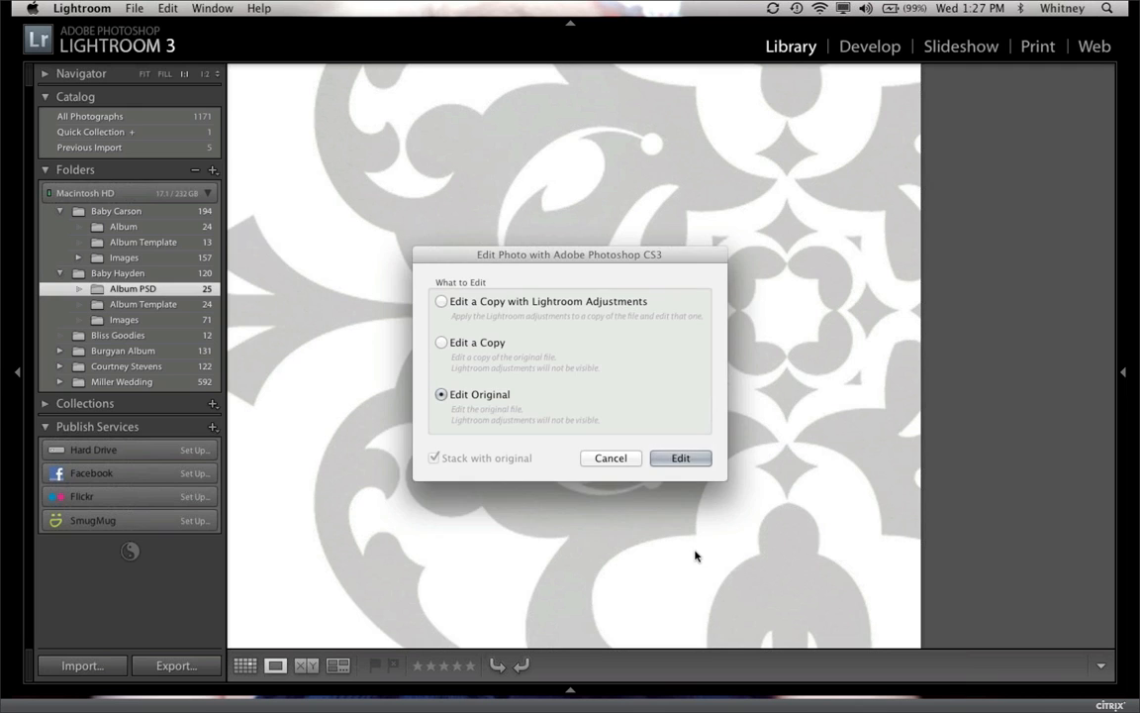
left_click(702, 459)
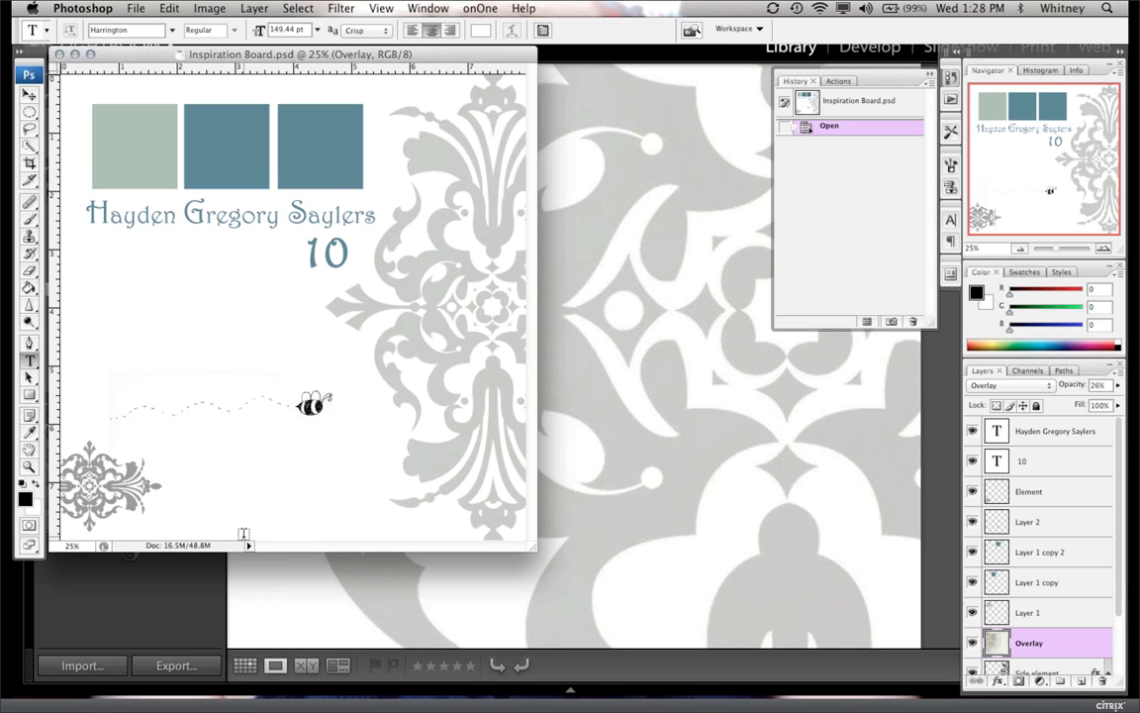
left_click(179, 615)
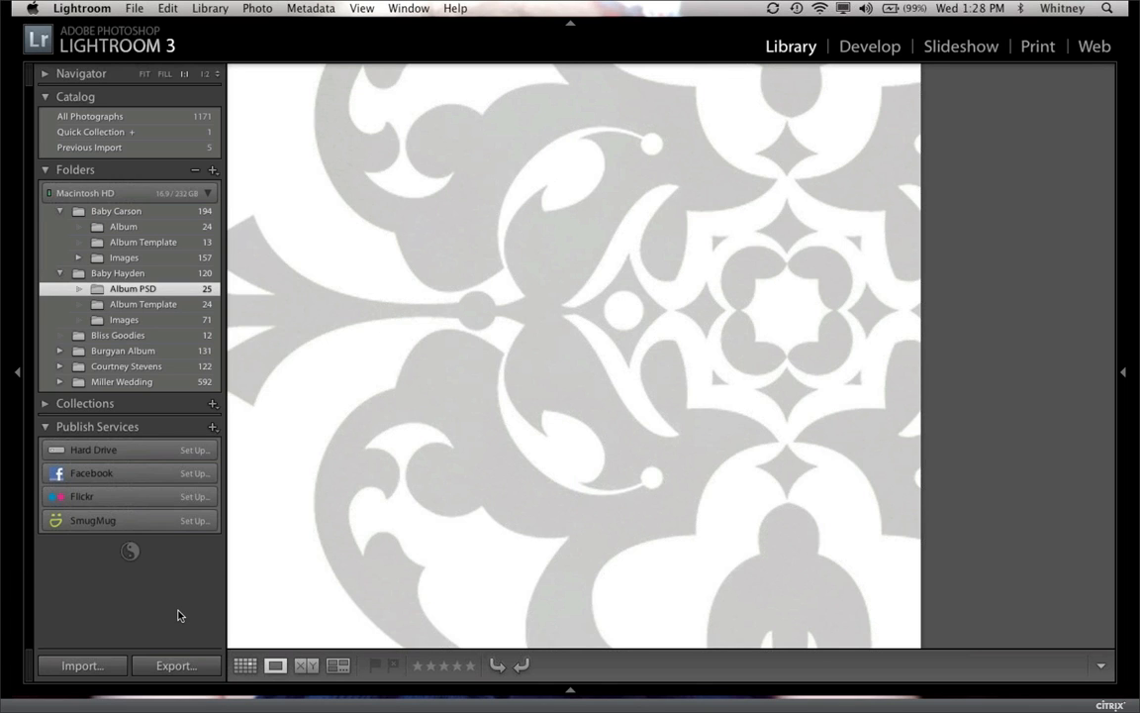
double_click(481, 504)
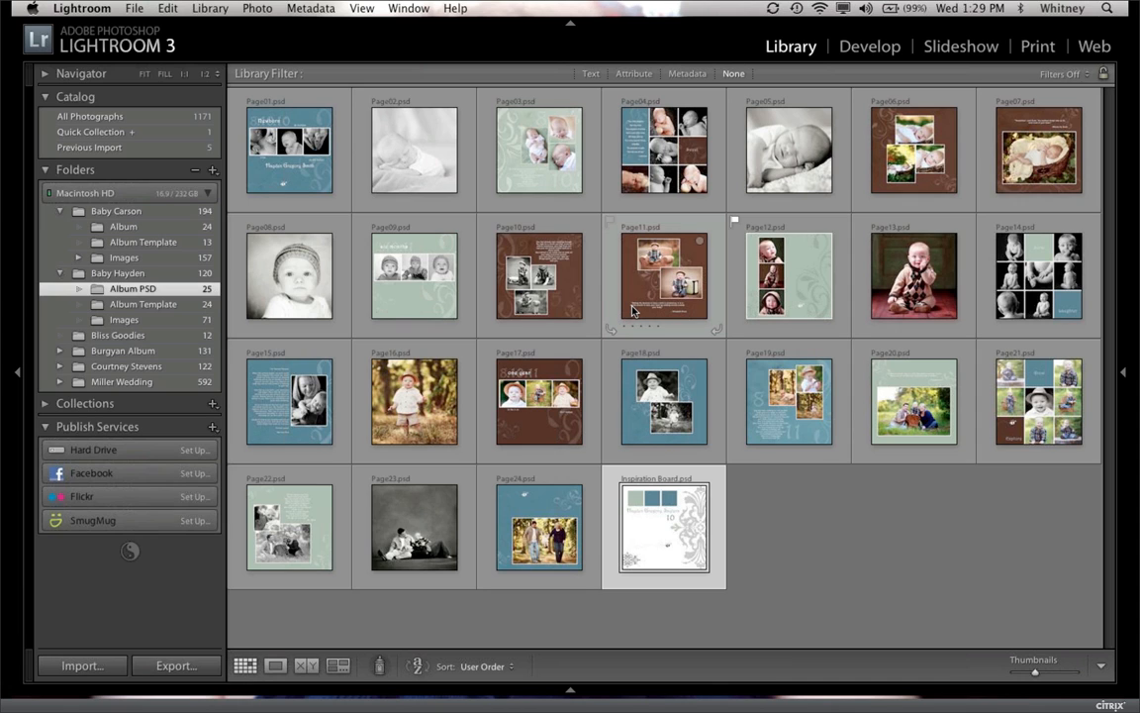
Step: Enlarge Page07.psd, Page11.psd and Page08.psd in turn, returning to the thumbnails after each
double_click(1002, 170)
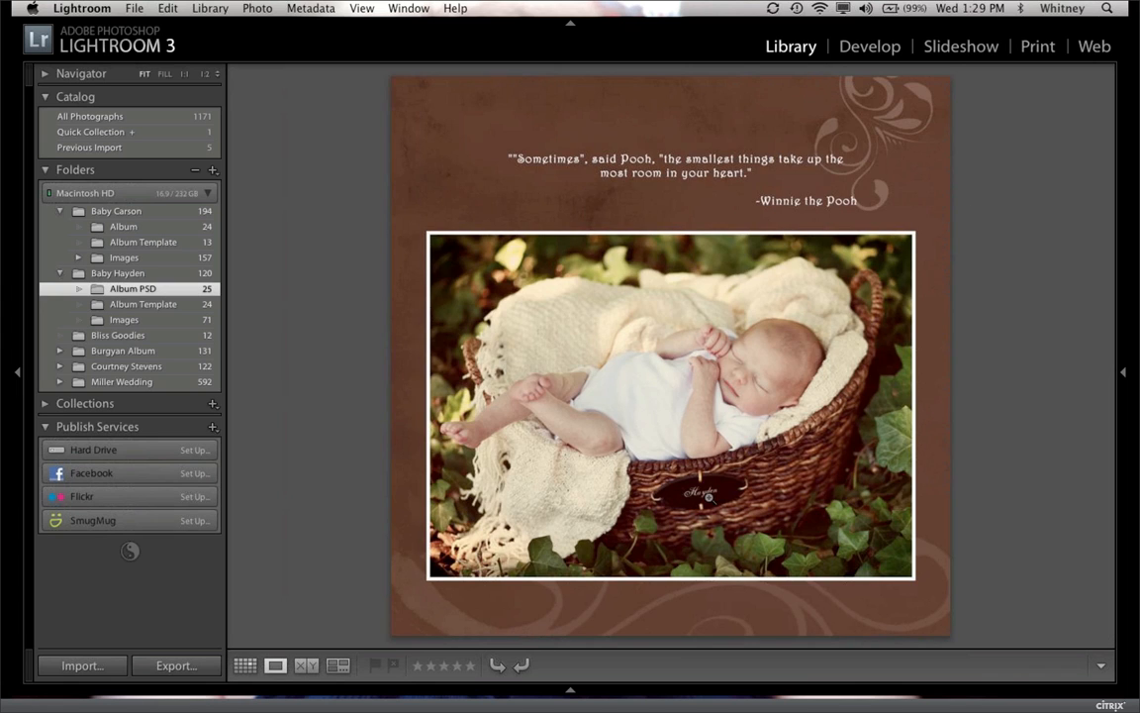
key("g")
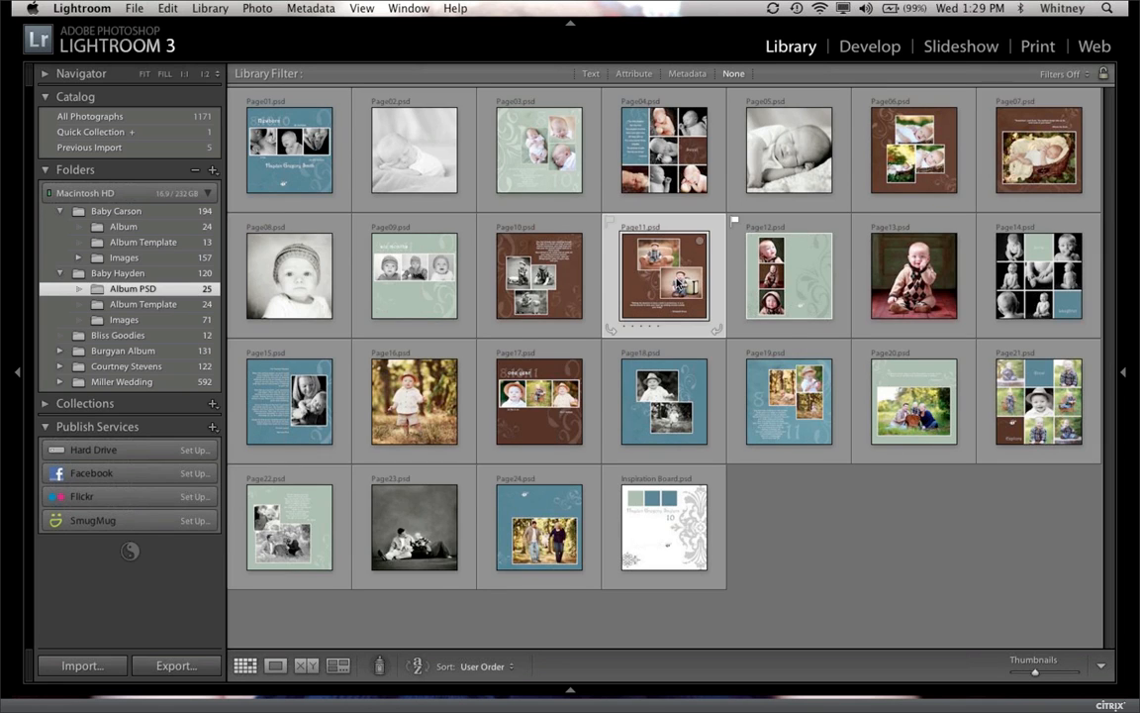
key("e")
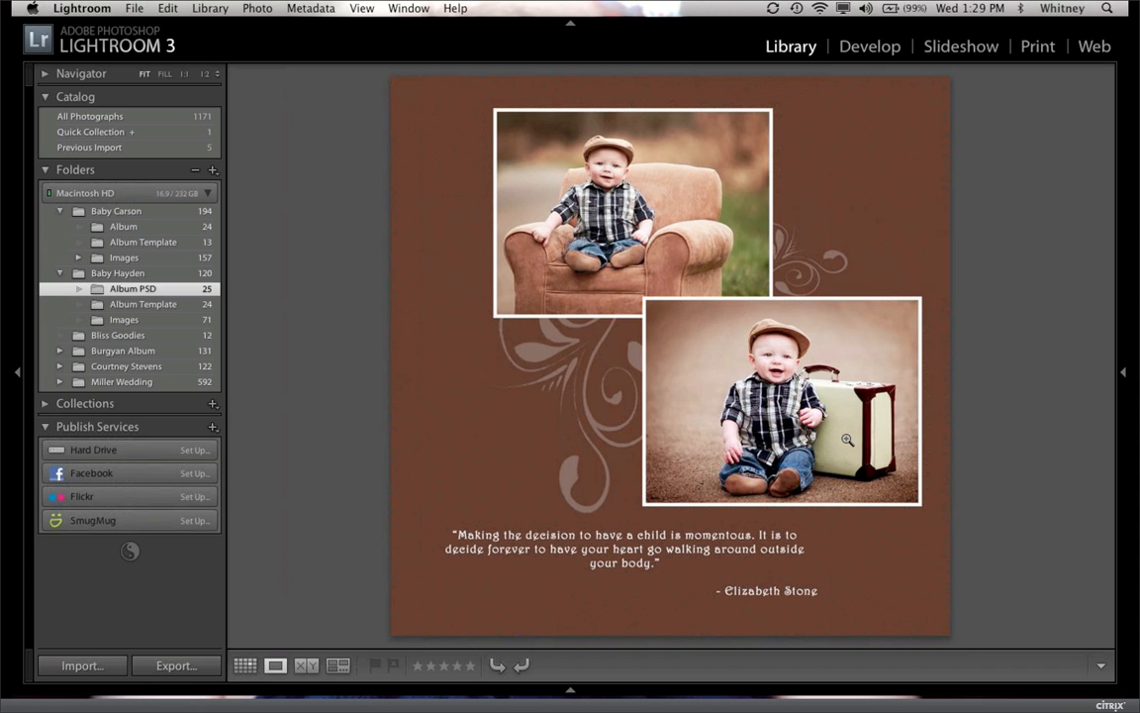
key("g")
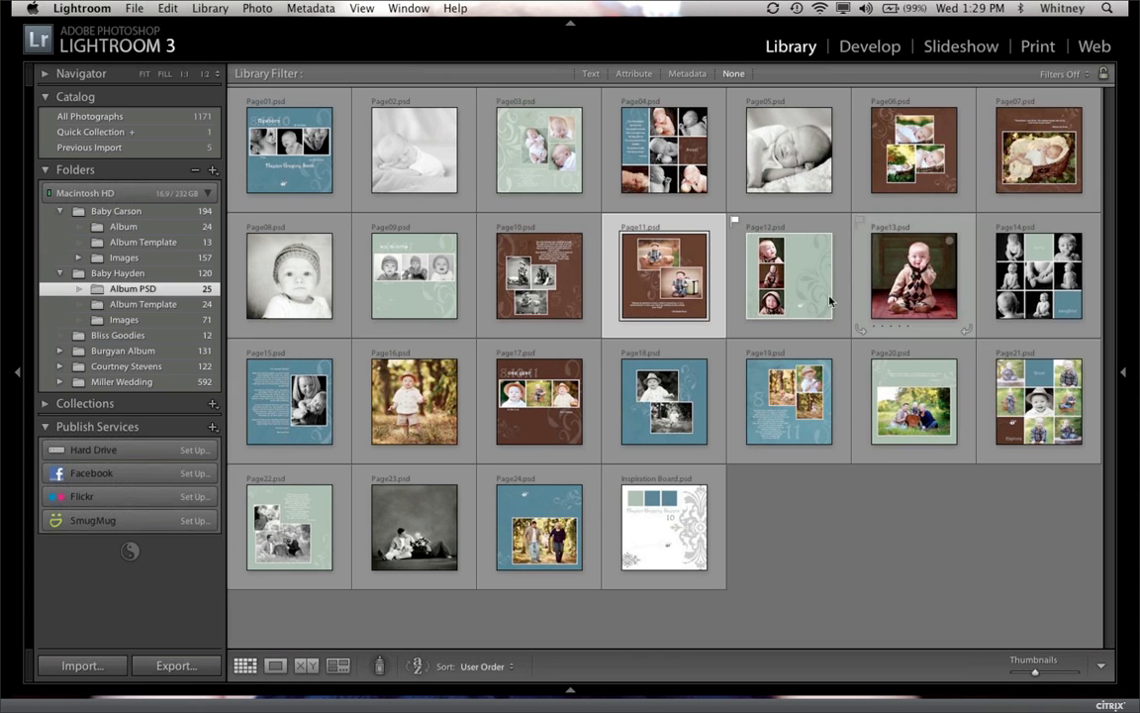
double_click(326, 302)
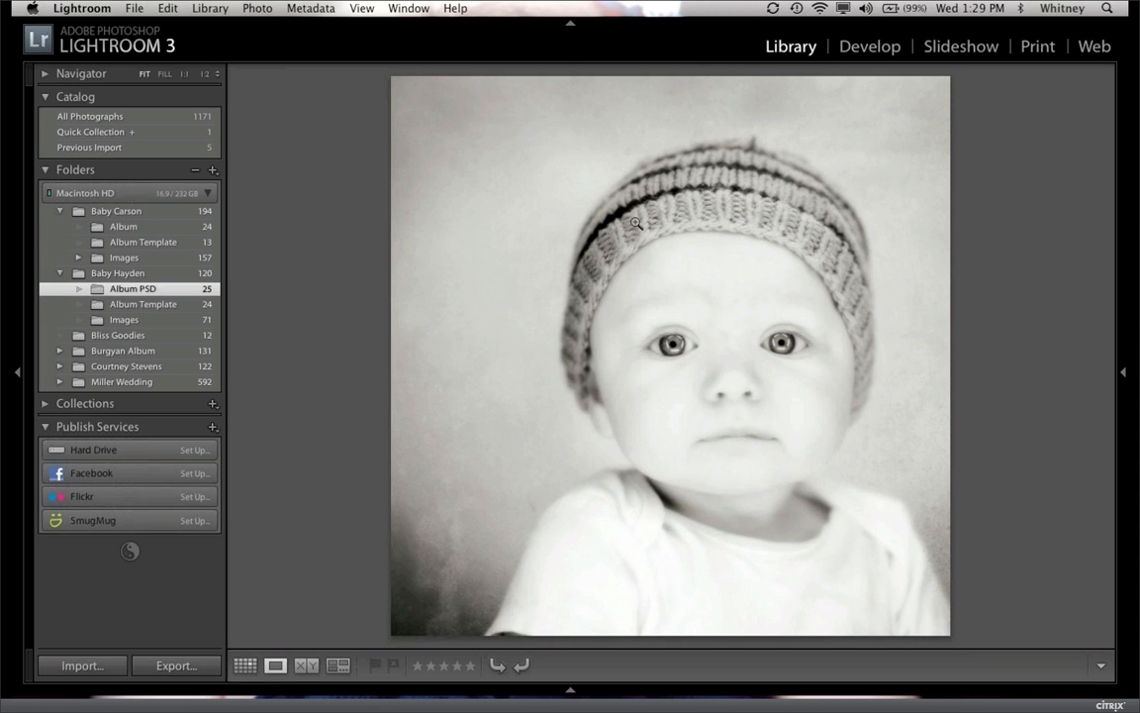
key("g")
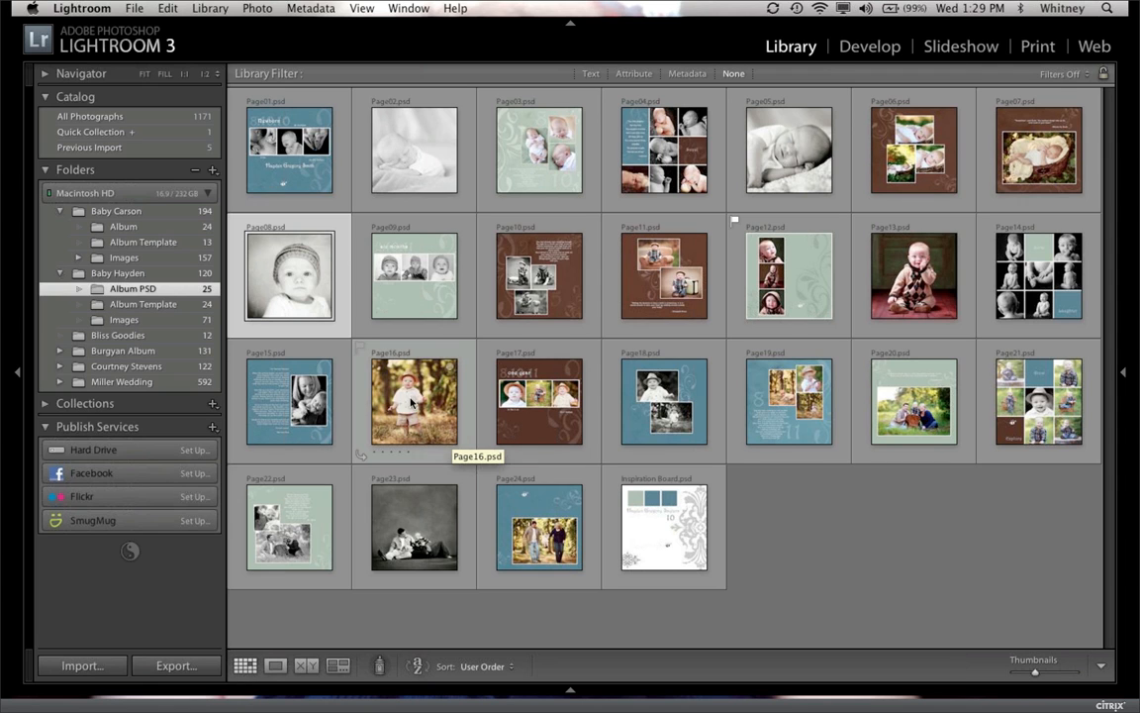
Step: Enlarge Page20.psd and Page11.psd one after the other to examine their quotes and layouts, and return to the thumbnails
left_click(863, 414)
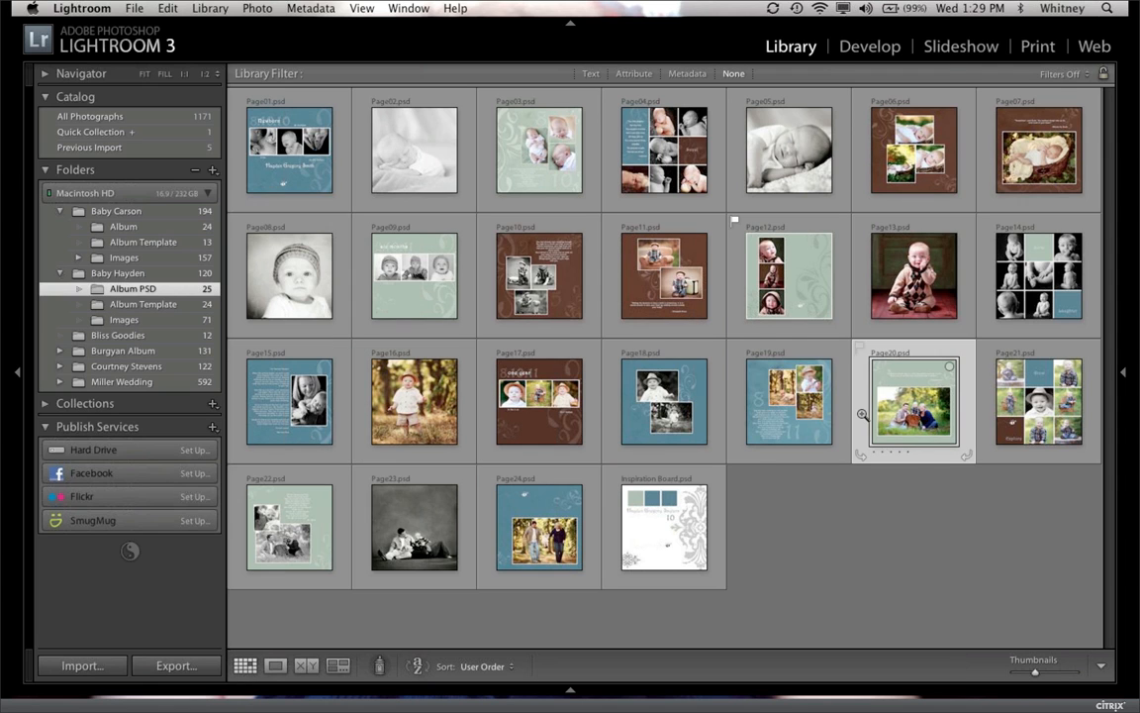
key("e")
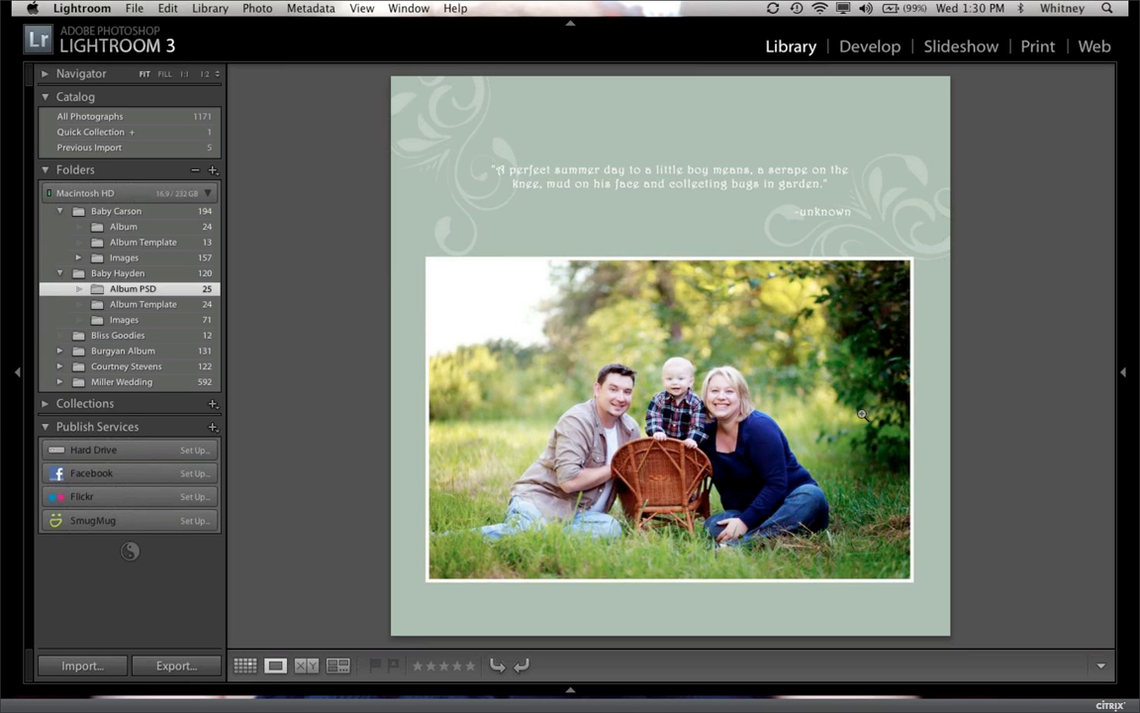
key("g")
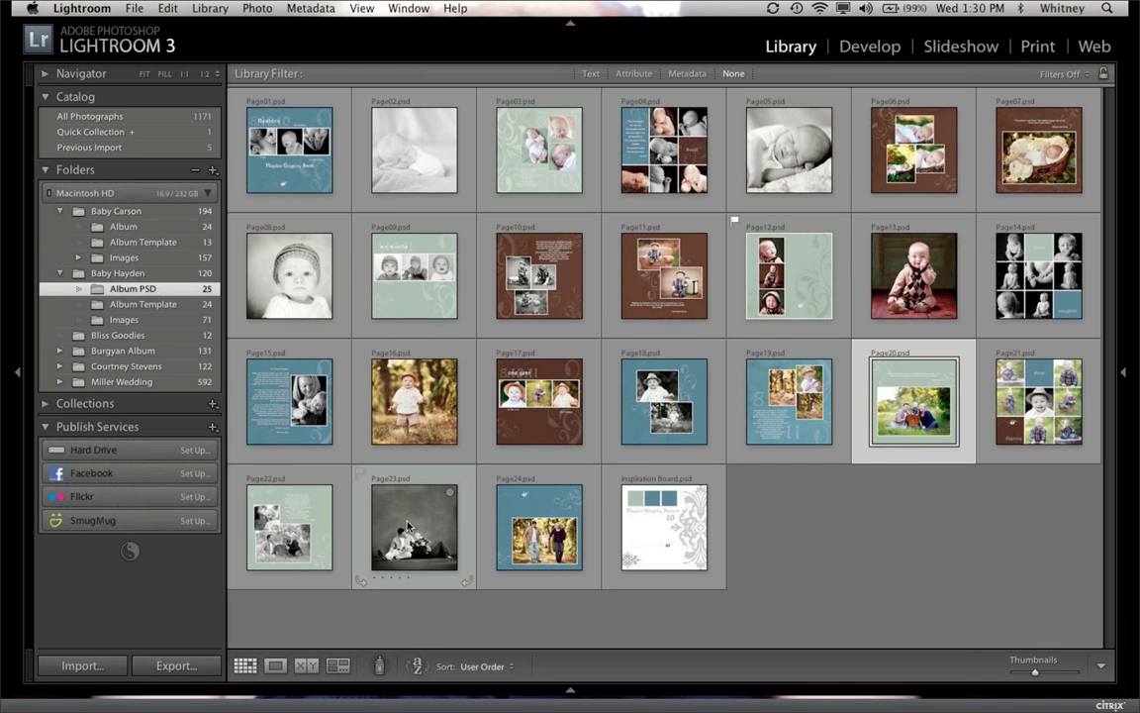
double_click(664, 277)
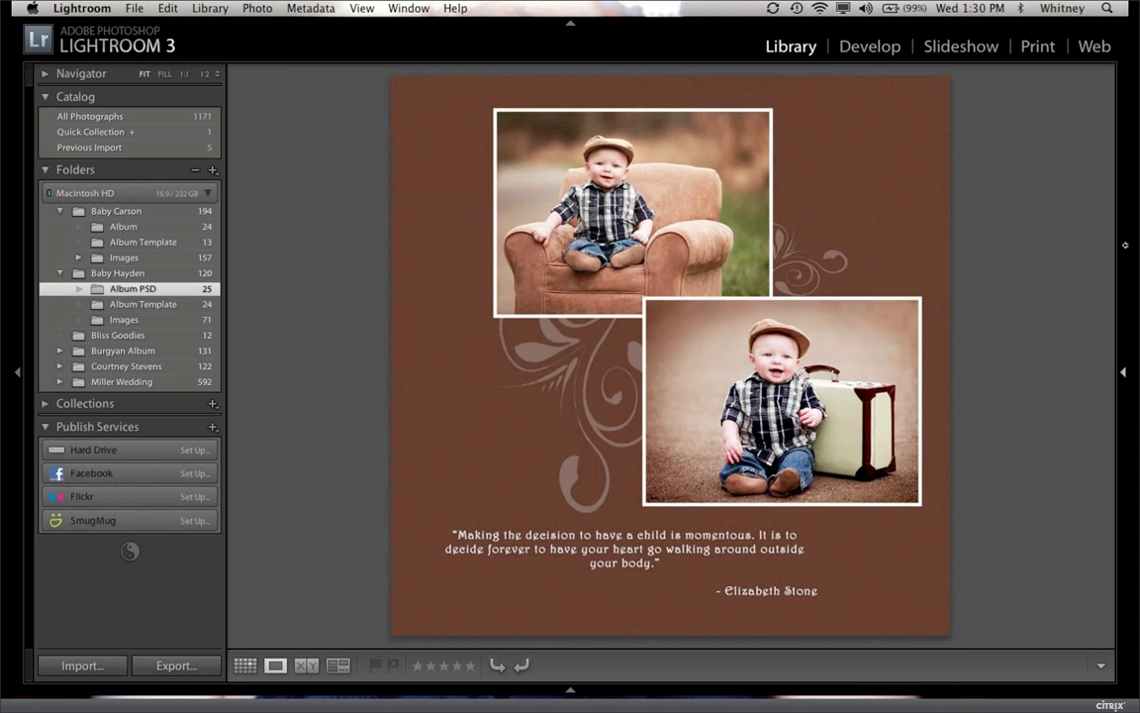
key("g")
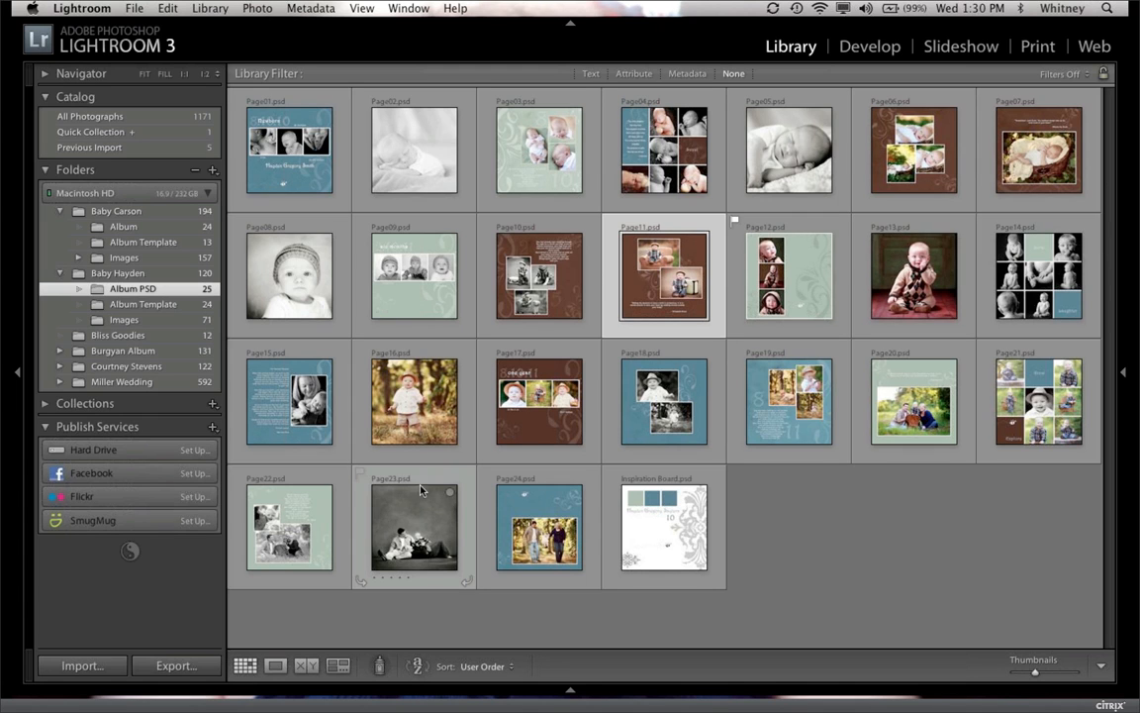
Step: View Page23.psd, Page07.psd and Inspiration Board.psd enlarged in turn, and return to the album thumbnails
double_click(441, 505)
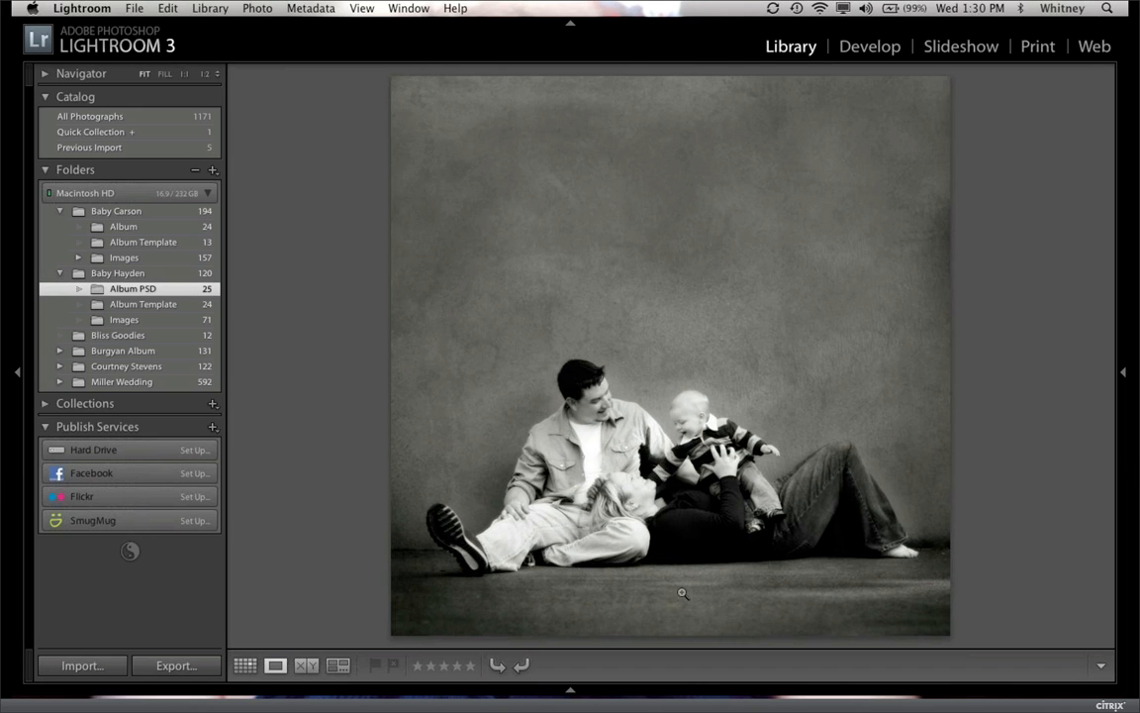
key("g")
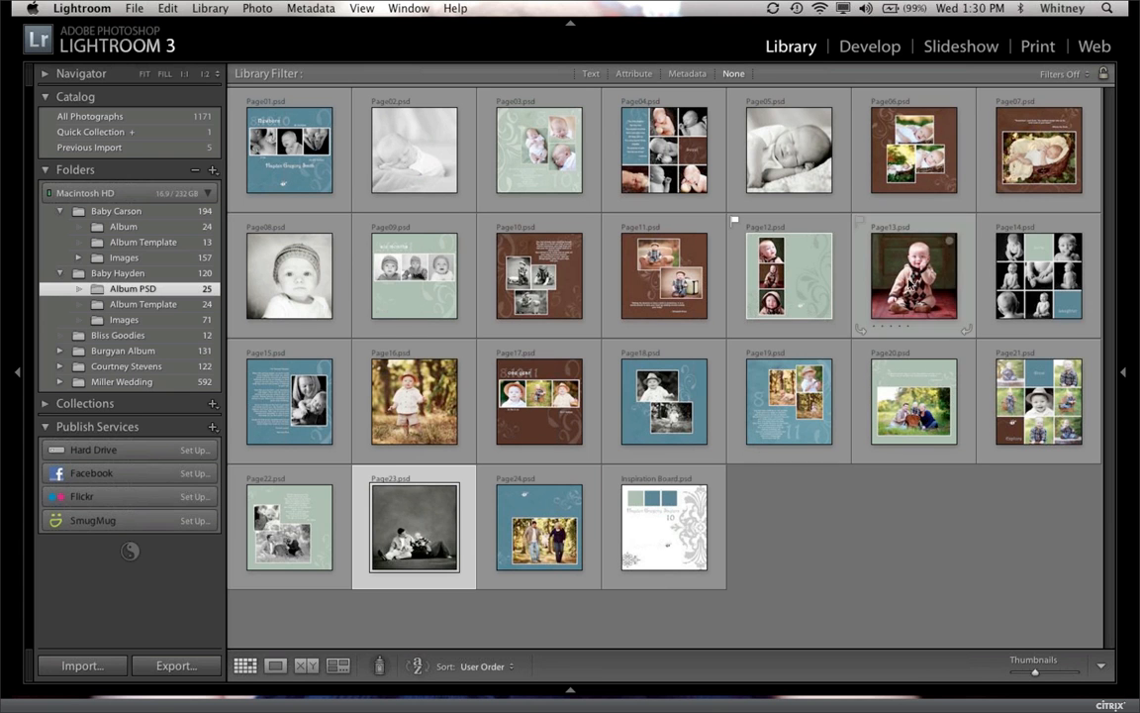
double_click(993, 197)
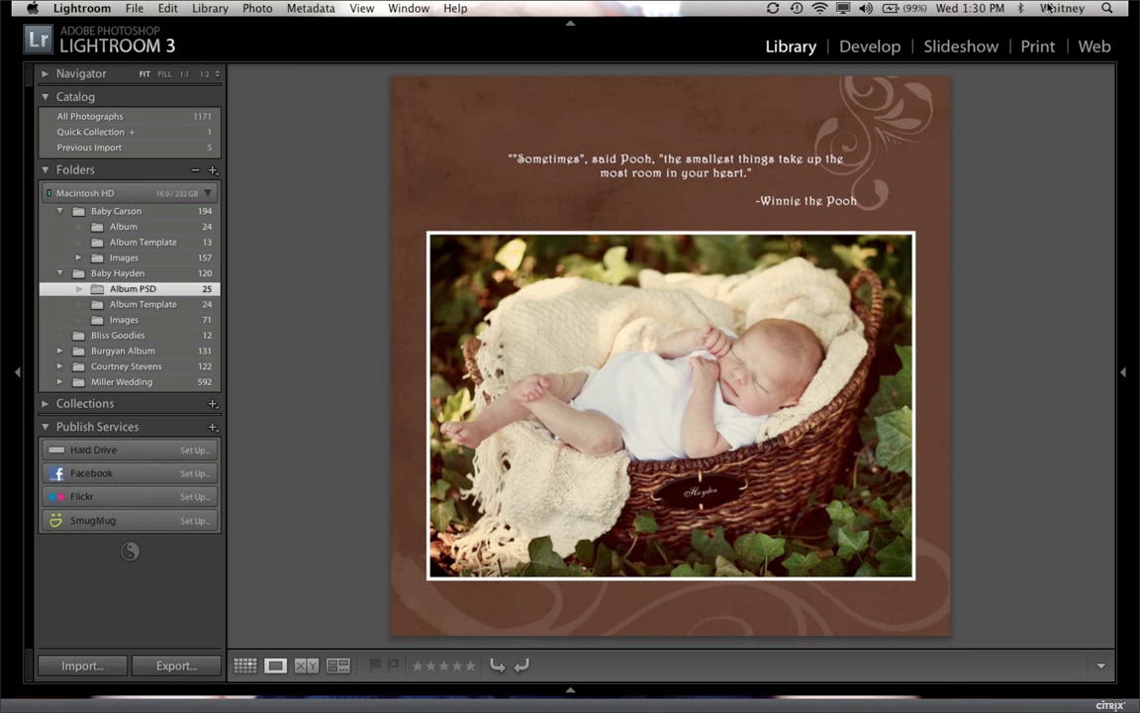
key("g")
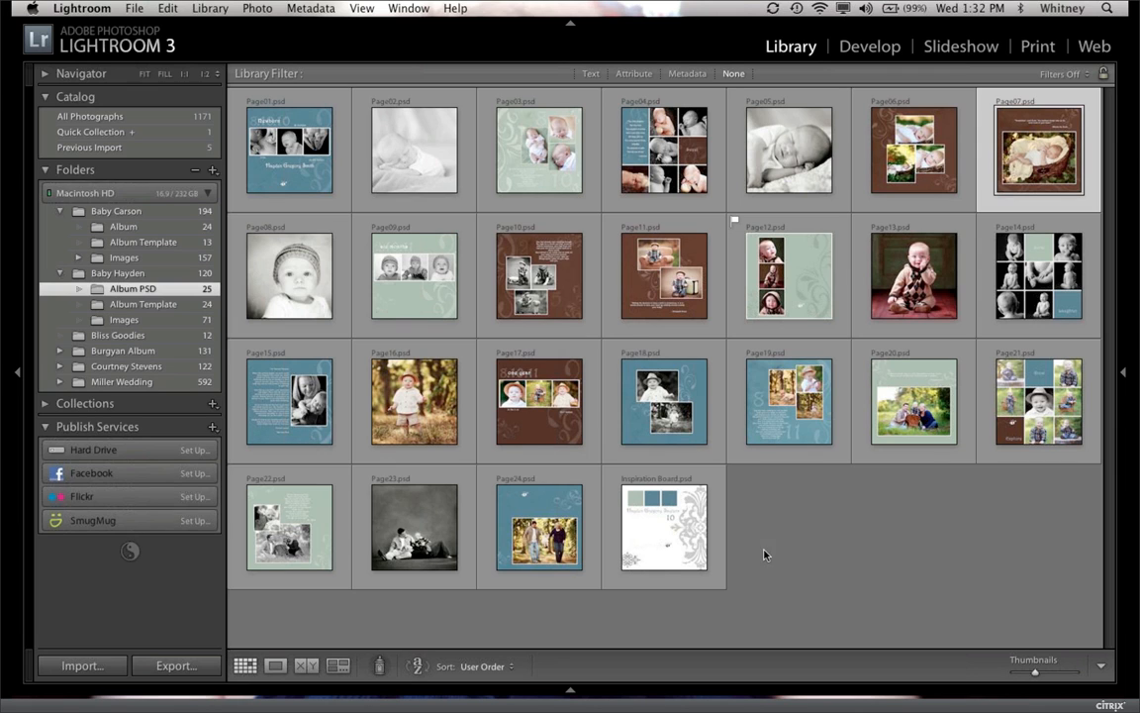
double_click(616, 497)
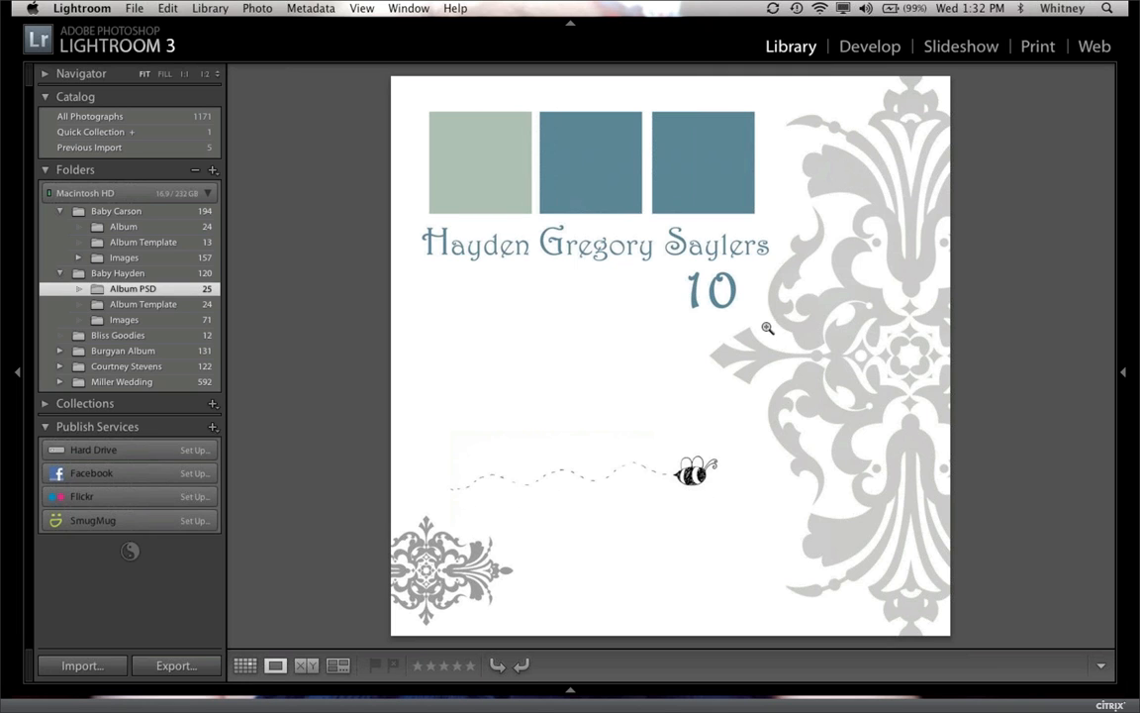
key("g")
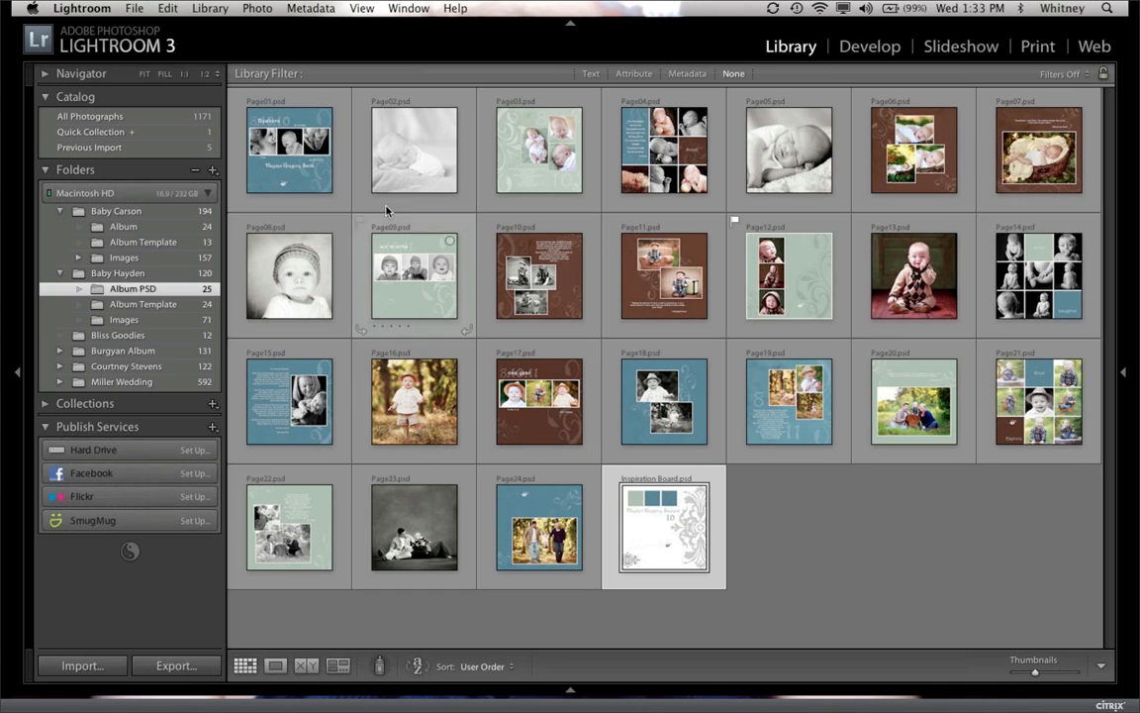
Step: Show the current baby album's Album Template folder, and expand the wedding folder to show its template pages
left_click(168, 306)
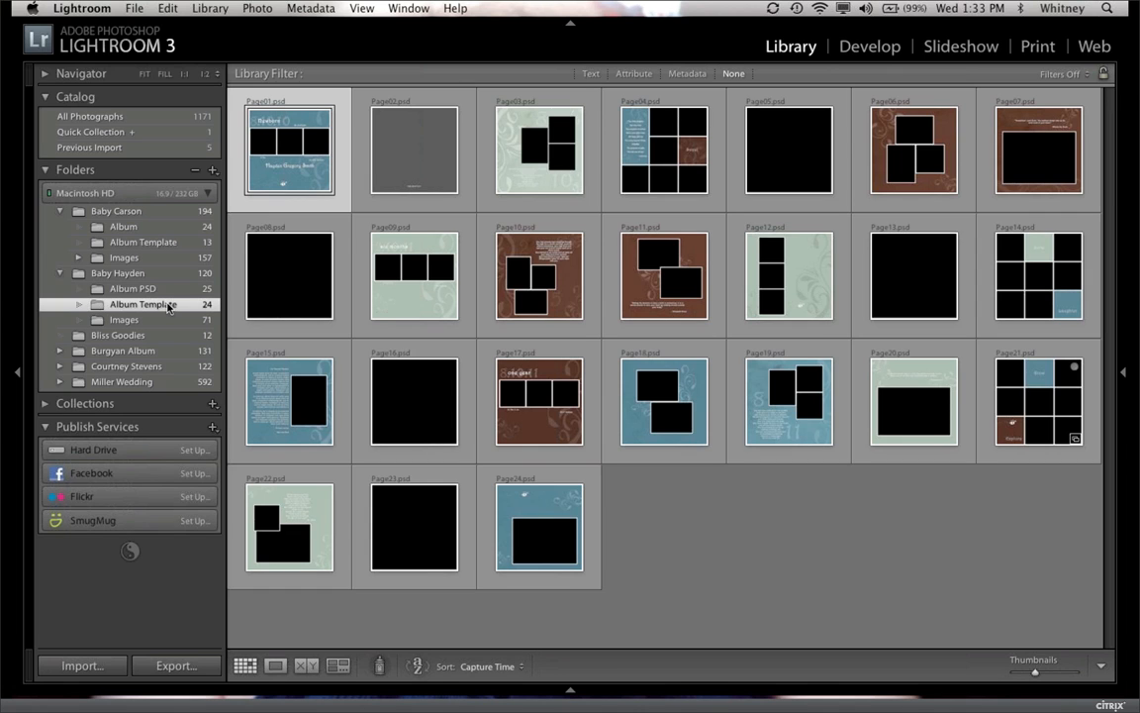
left_click(60, 382)
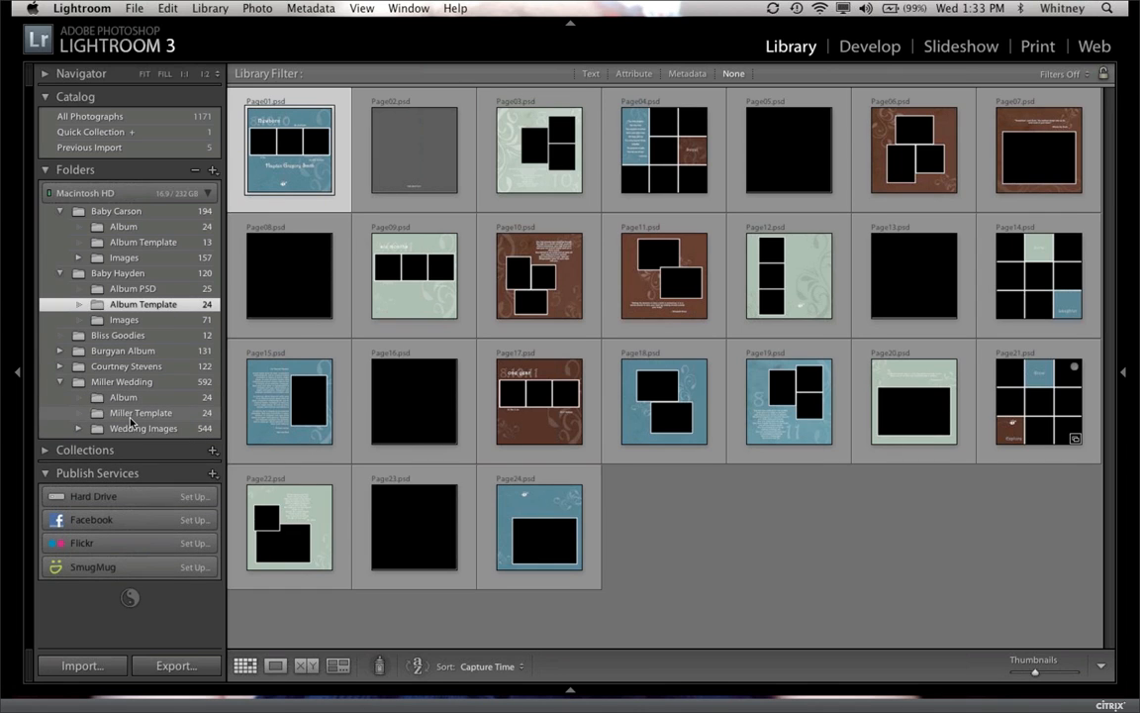
left_click(130, 418)
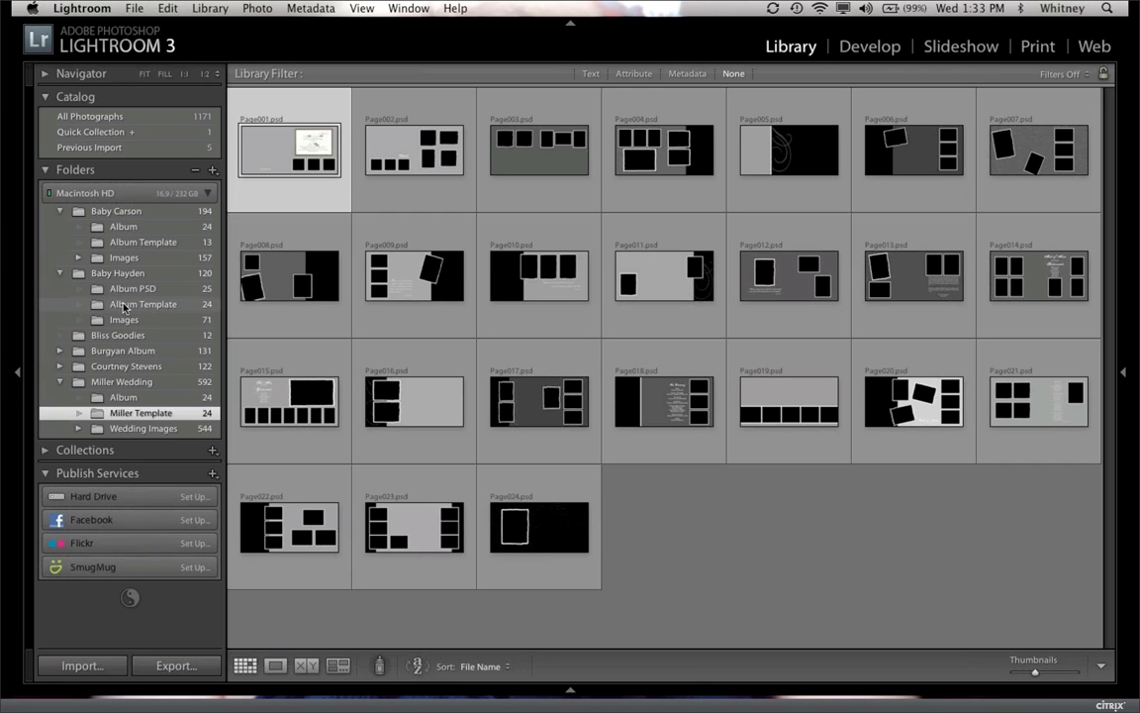
Step: Go through the current baby's Album Template, Images and Album PSD folders in turn
left_click(124, 306)
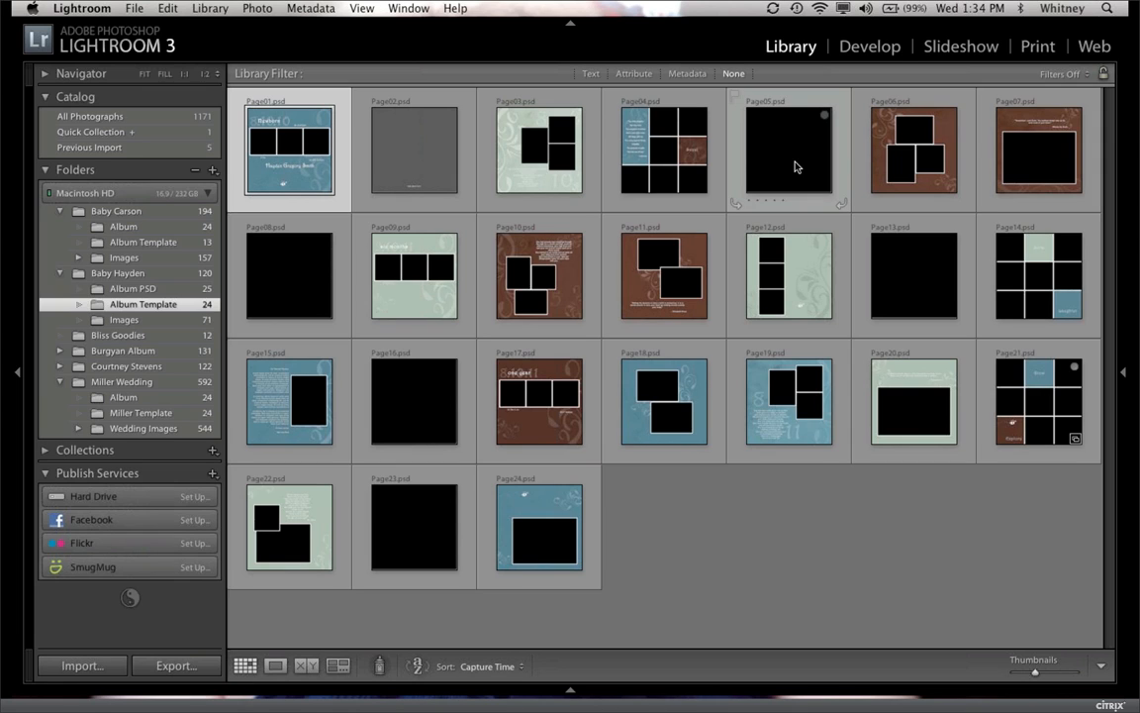
left_click(120, 320)
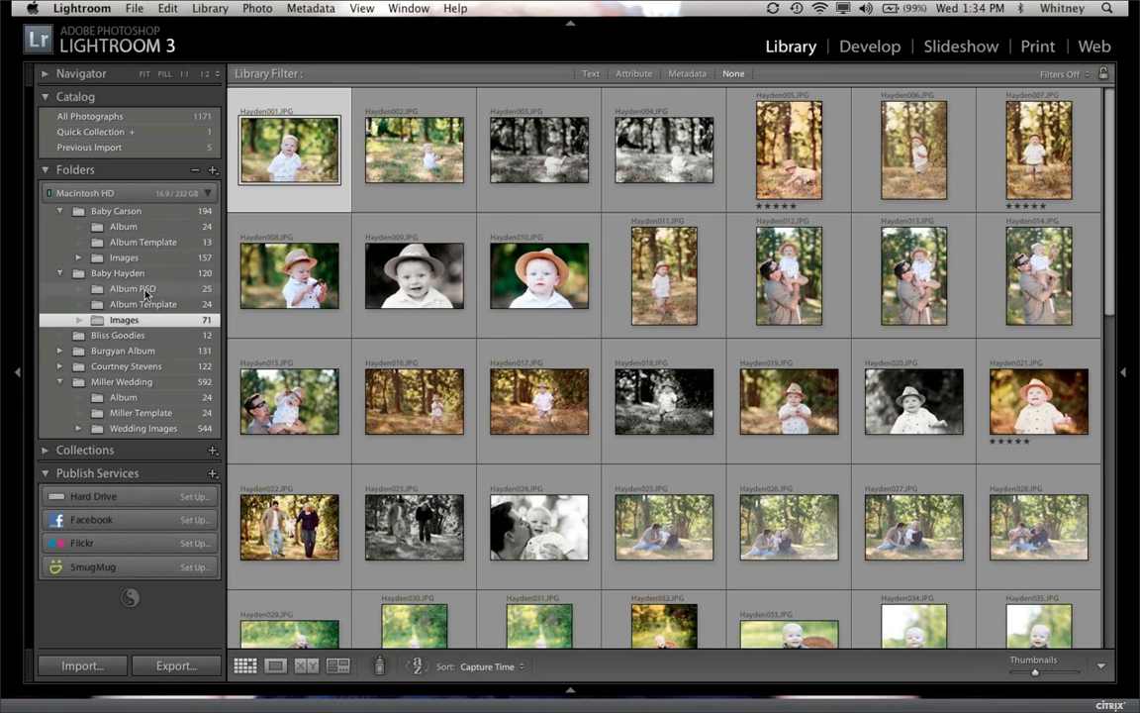
left_click(145, 290)
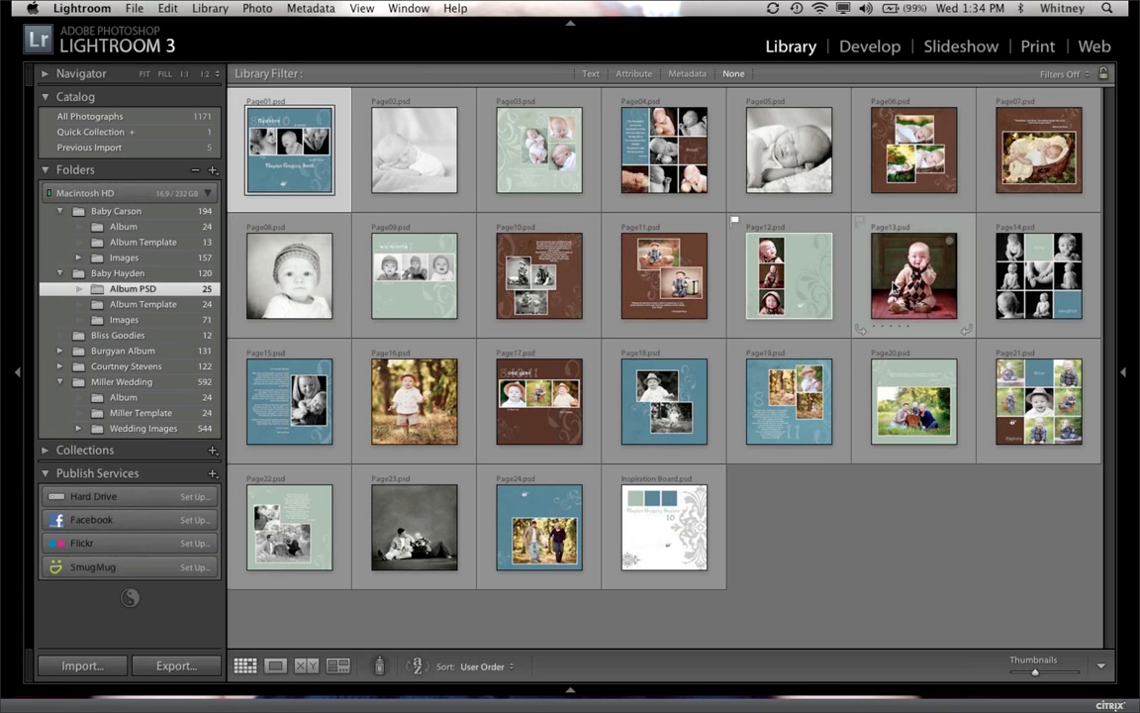
Step: Select Page13.psd and Page12.psd, compare them side by side as facing pages, and return to the thumbnails
left_click(894, 286)
left_click(789, 287, "shift")
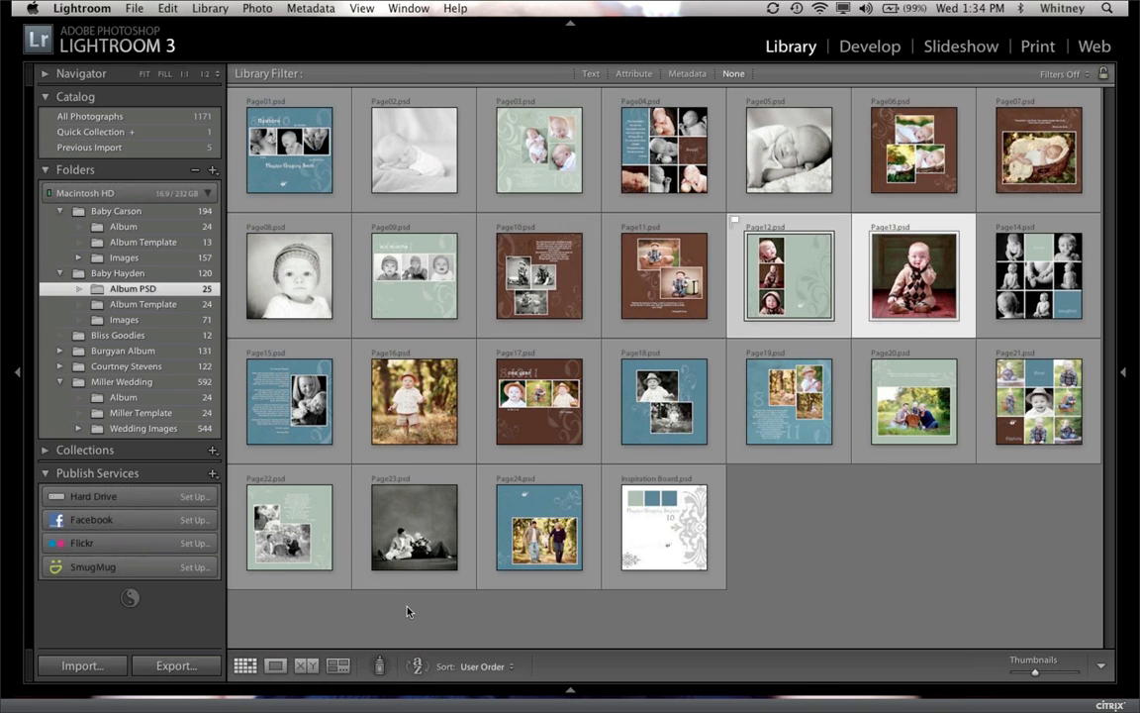
left_click(313, 665)
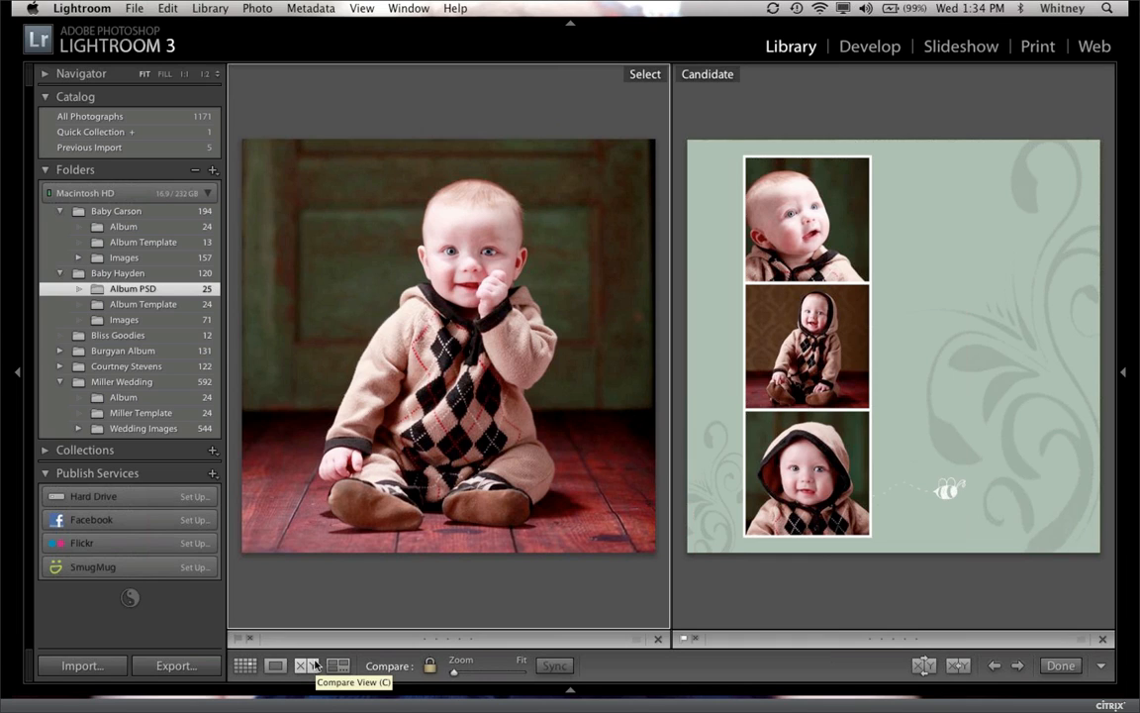
left_click(245, 666)
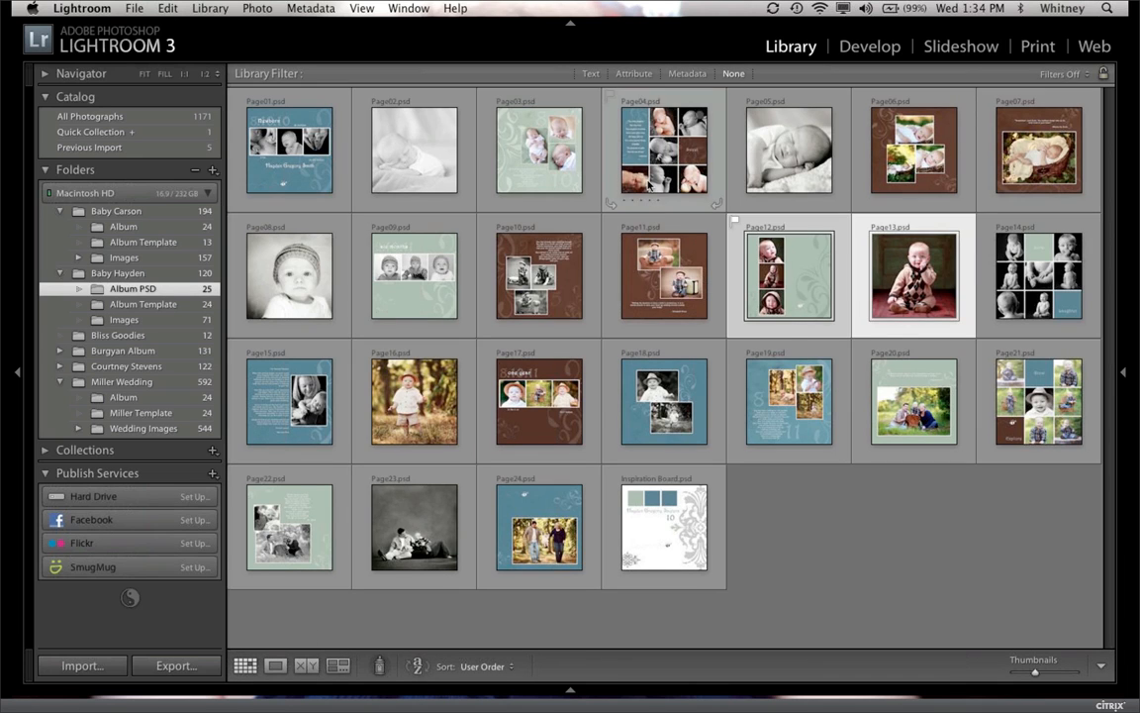
Step: Compare Page04.psd and Page05.psd side by side, and return to the thumbnails
left_click(738, 176, "super")
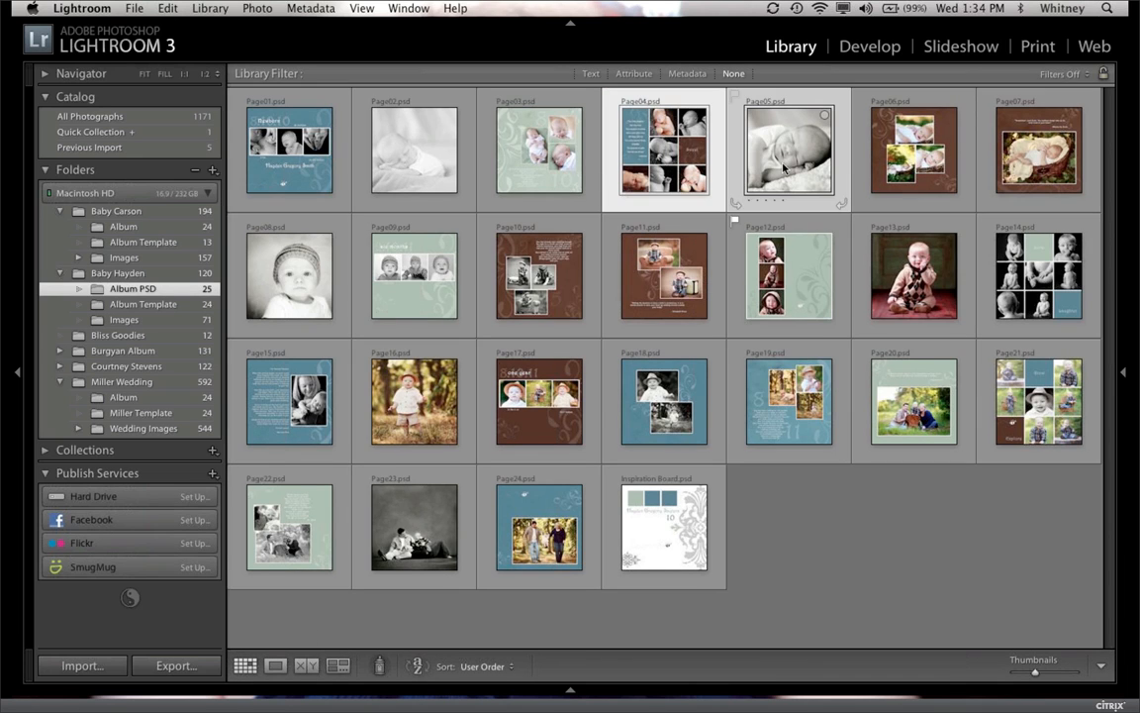
left_click(308, 667)
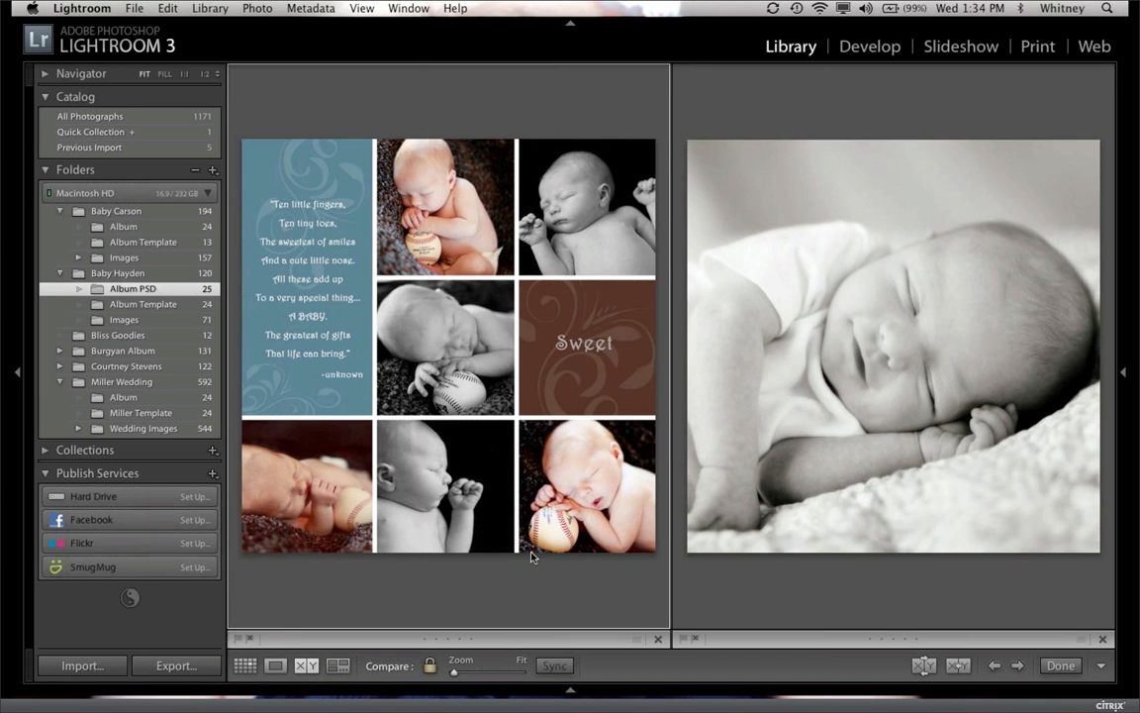
key("g")
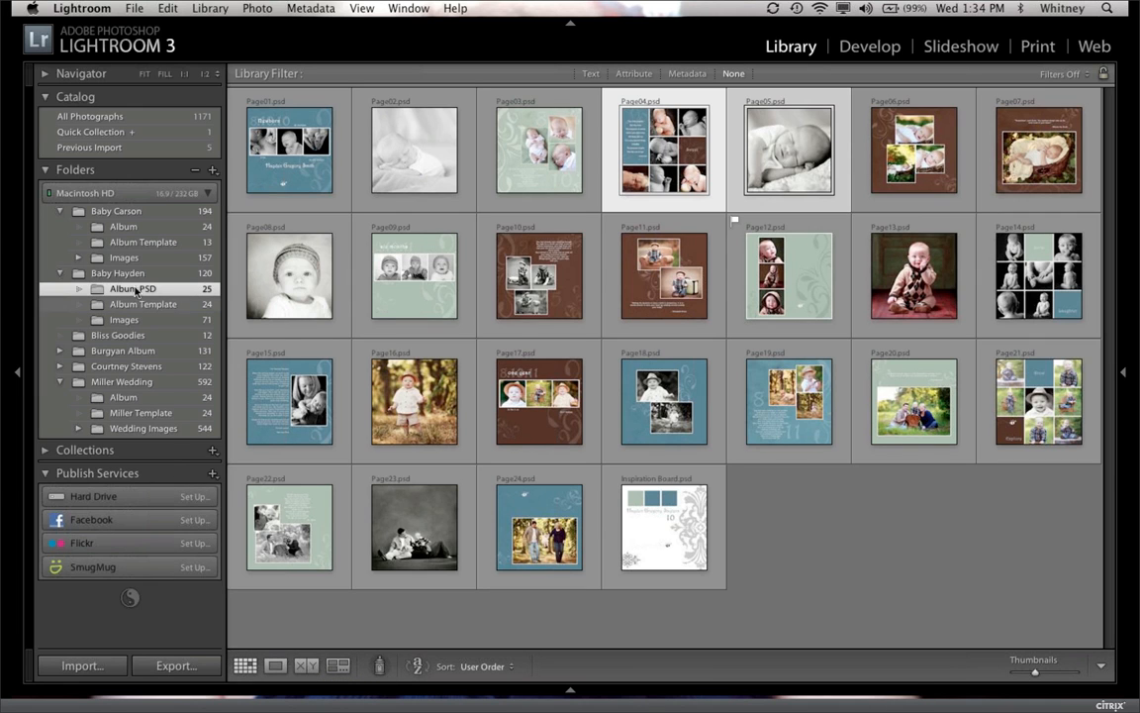
Step: Show the other baby's Album Template folder, and go through the current baby's Album Template and Images folders
left_click(135, 244)
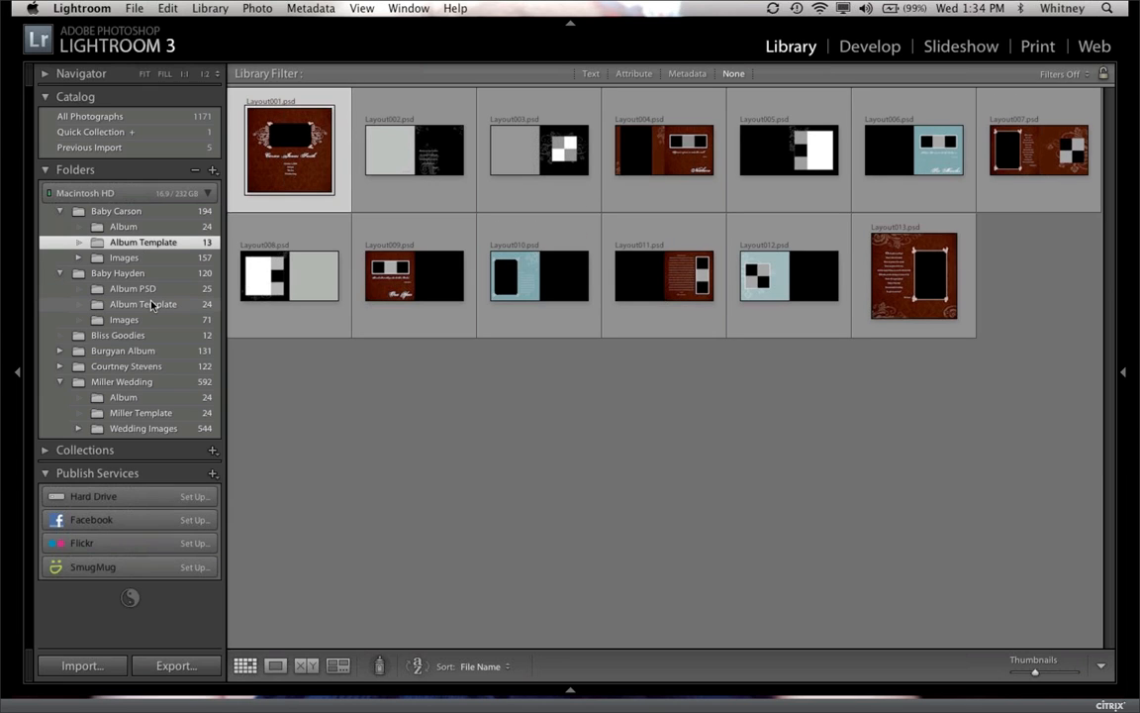
left_click(152, 305)
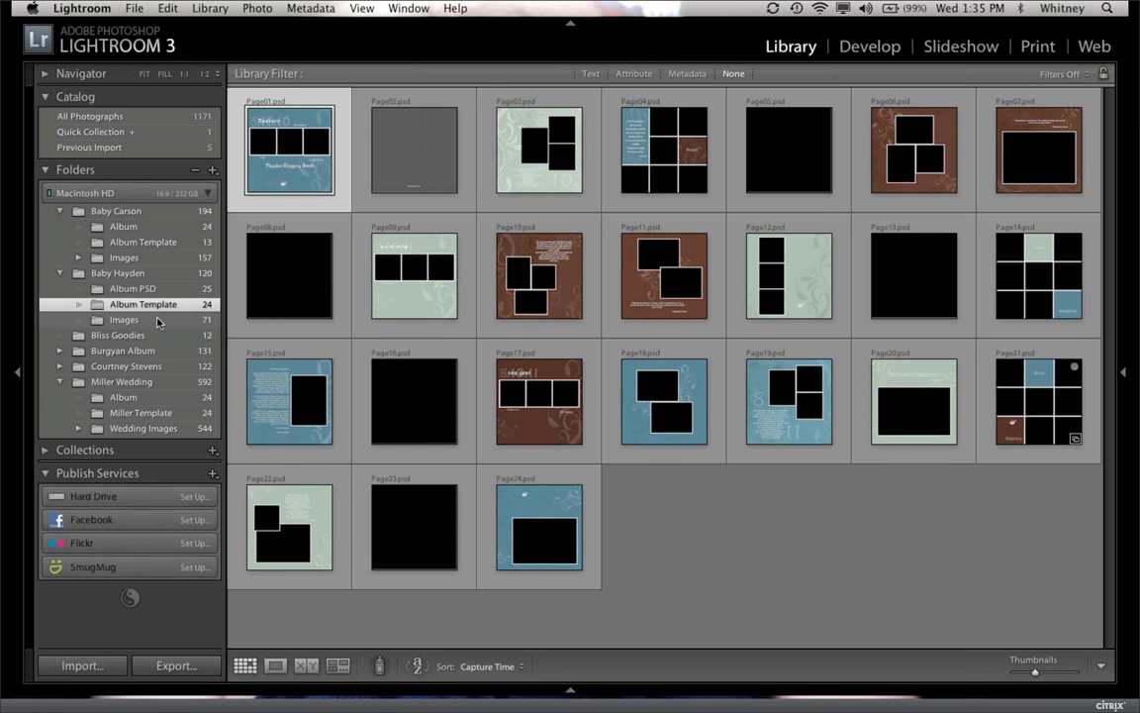
left_click(156, 321)
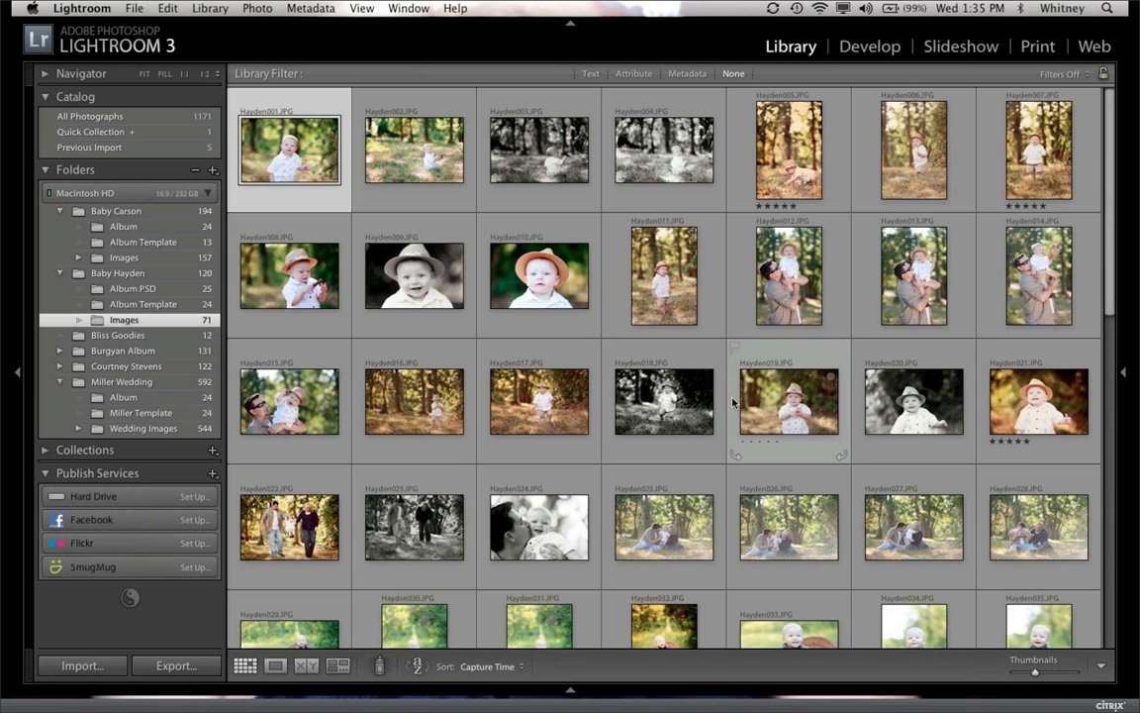
Step: Open Page19.psd from the current baby's Album Template folder in Photoshop and move its window clear of the inspiration board
left_click(187, 307)
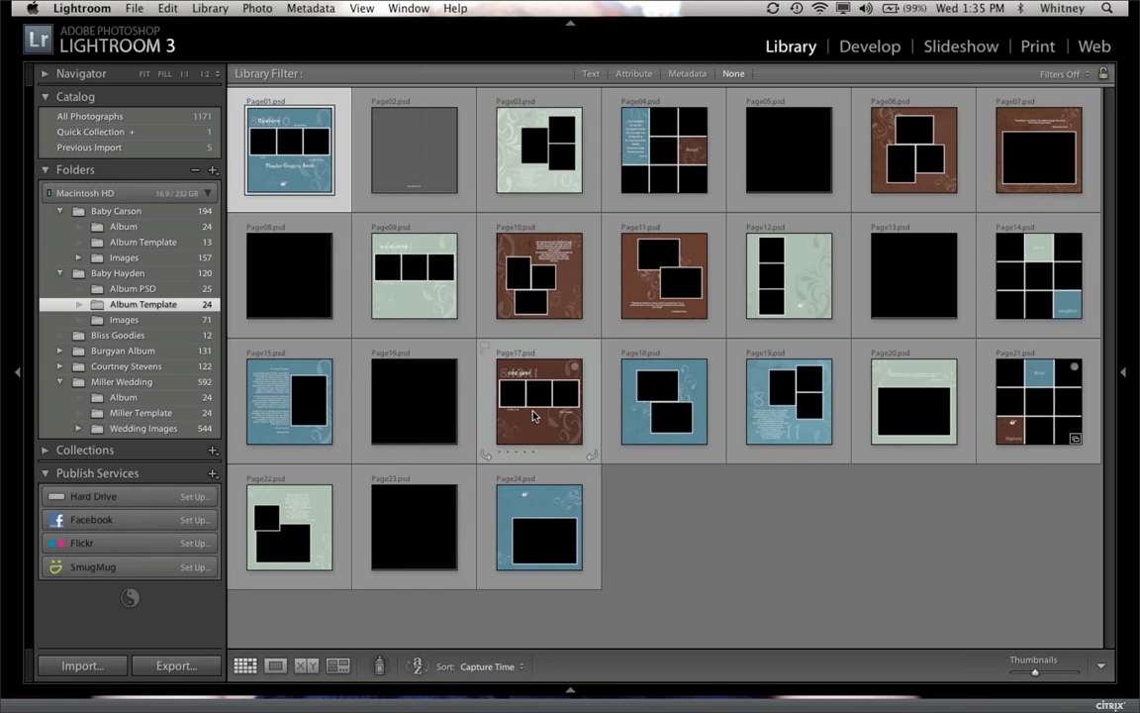
left_click(781, 428)
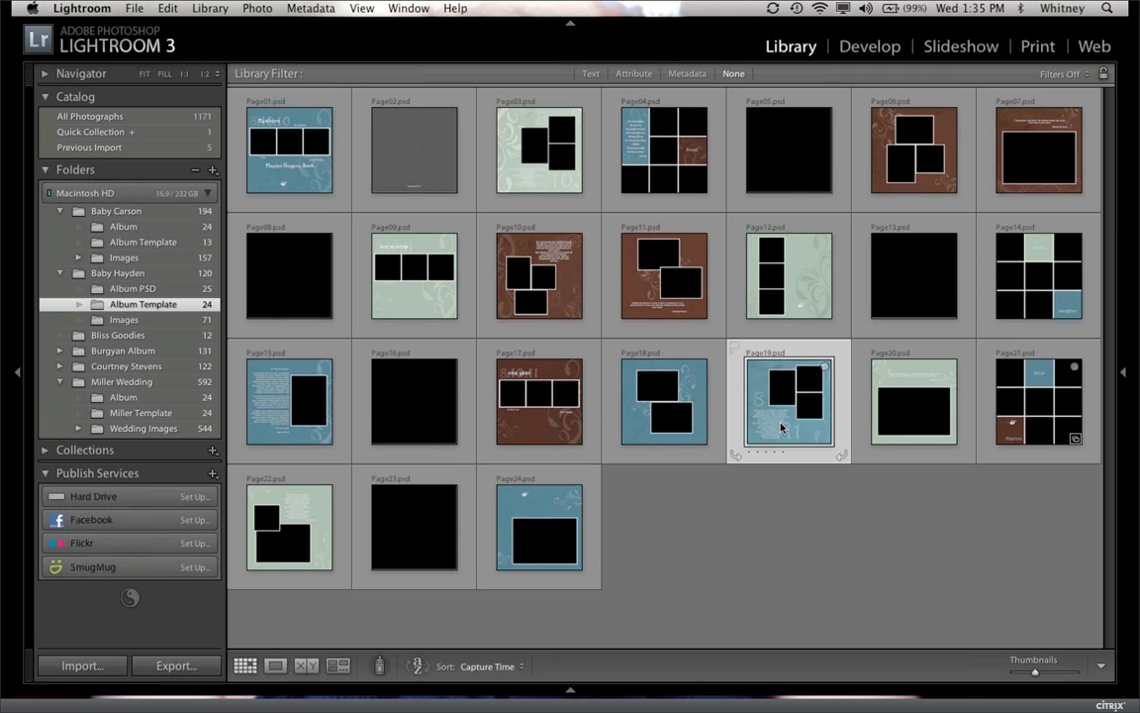
key("super+e")
key("Return")
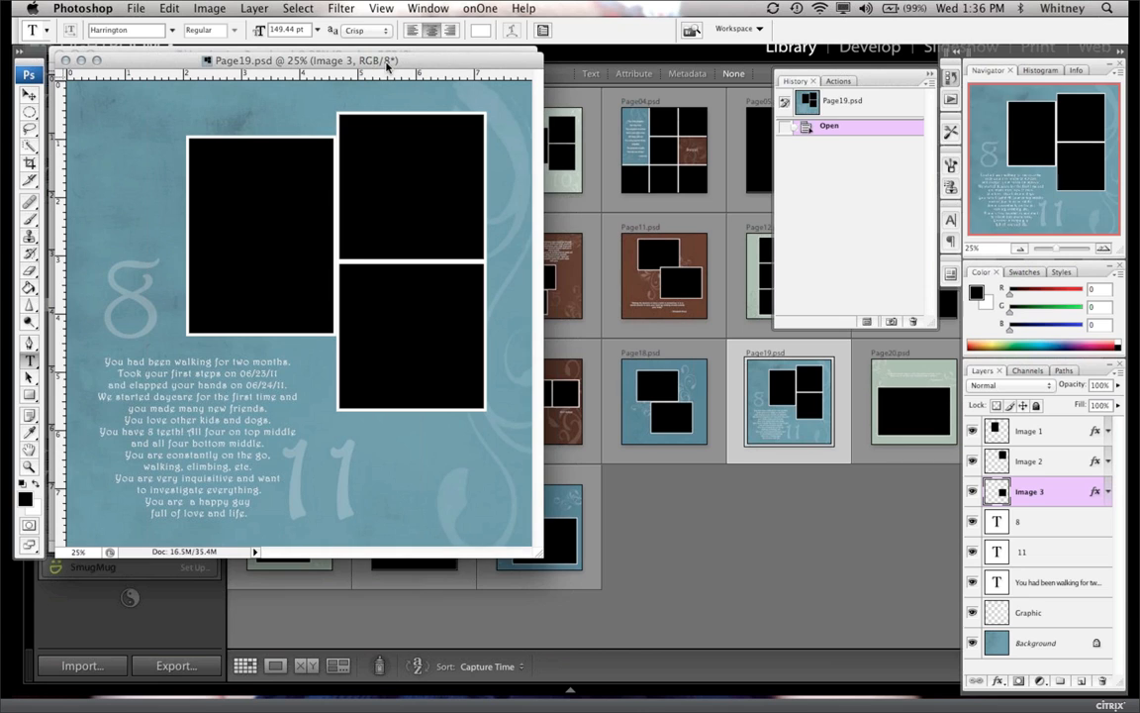
left_click_drag(388, 65, 543, 92)
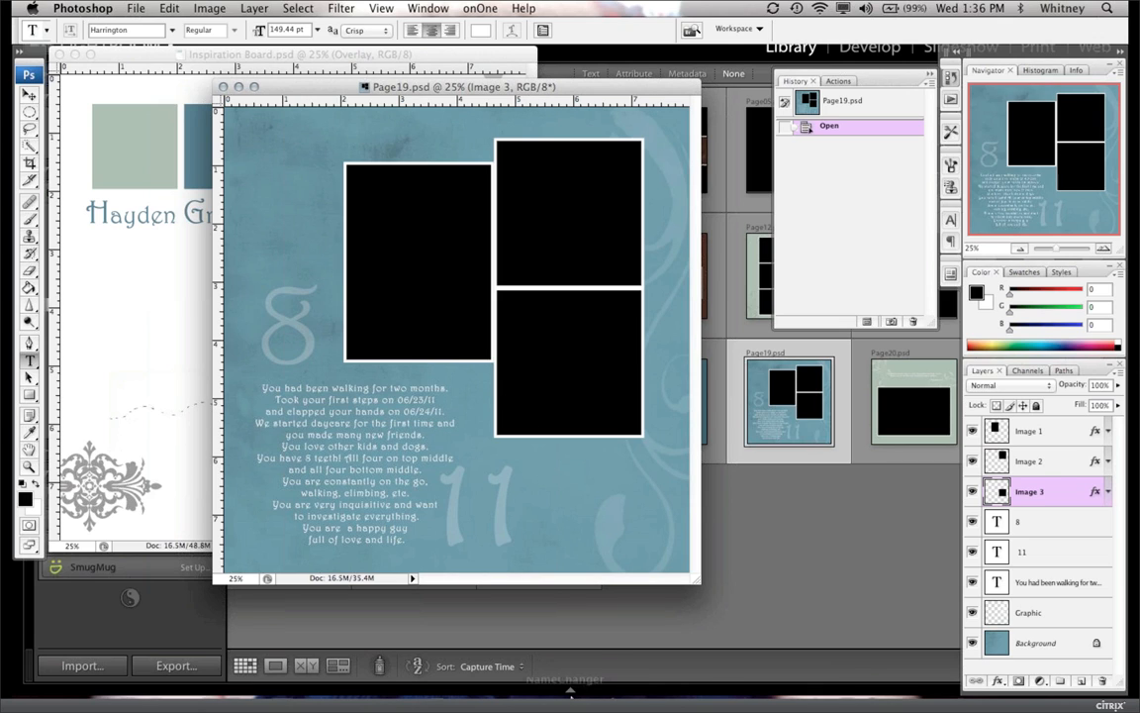
Step: Return to Lightroom, select the five-star photos 005, 007 and 021 in the current baby's Images folder, and open them in Photoshop
left_click(619, 610)
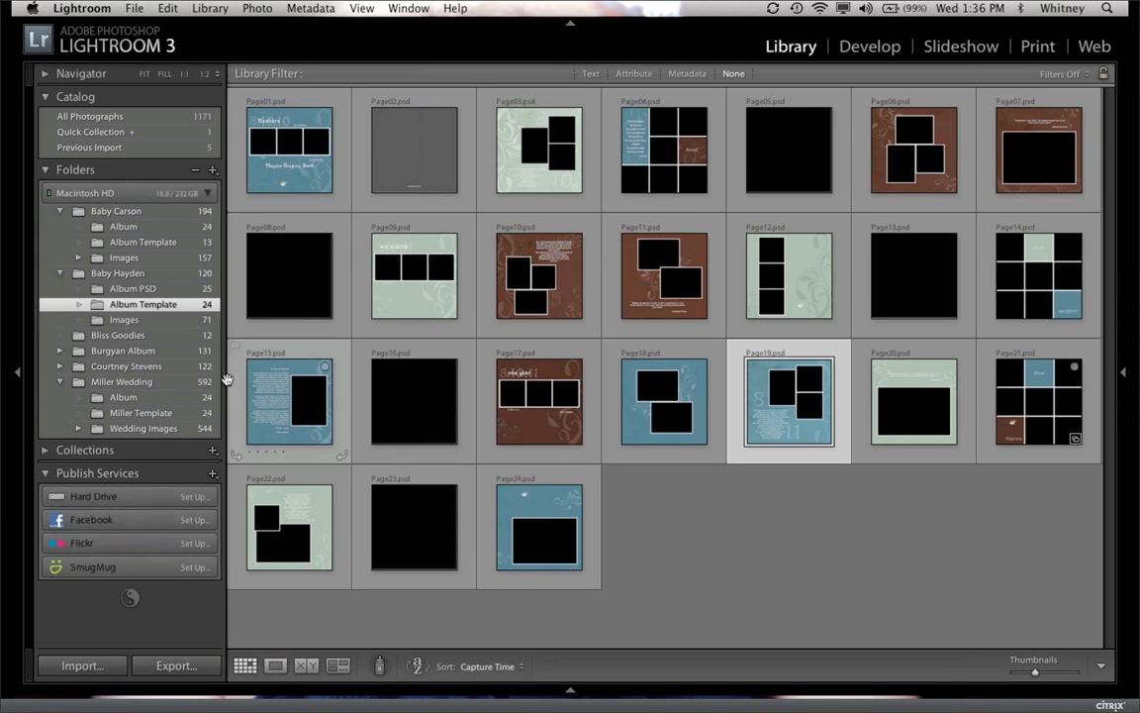
left_click(147, 333)
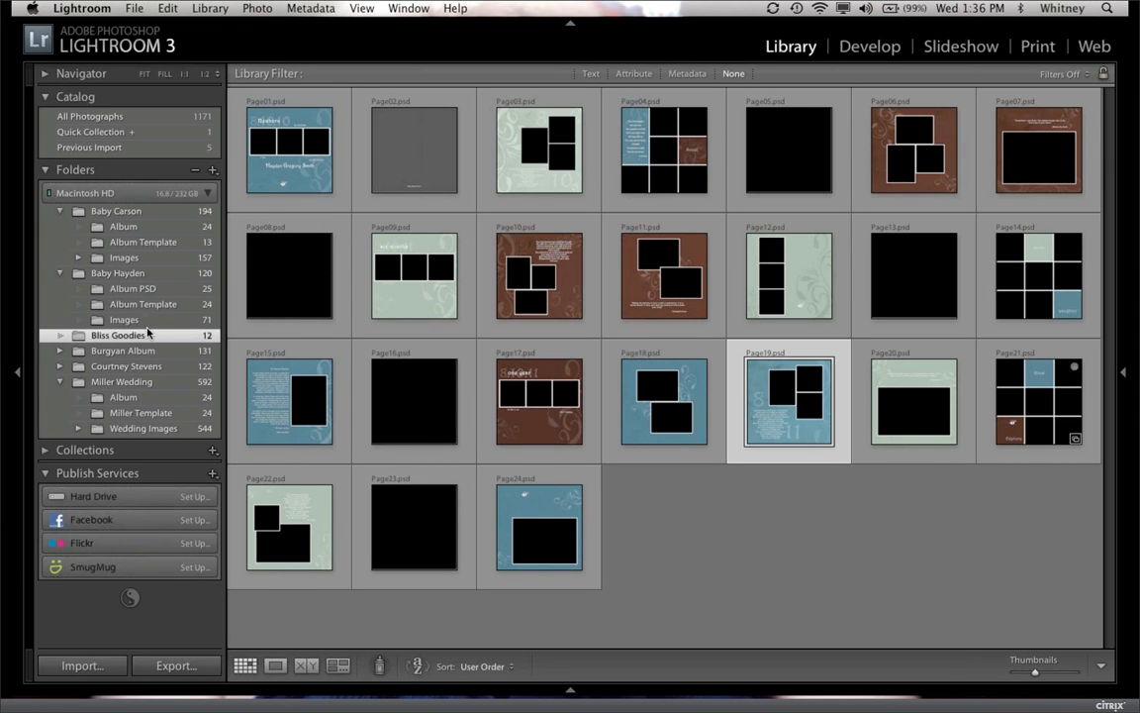
left_click(145, 320)
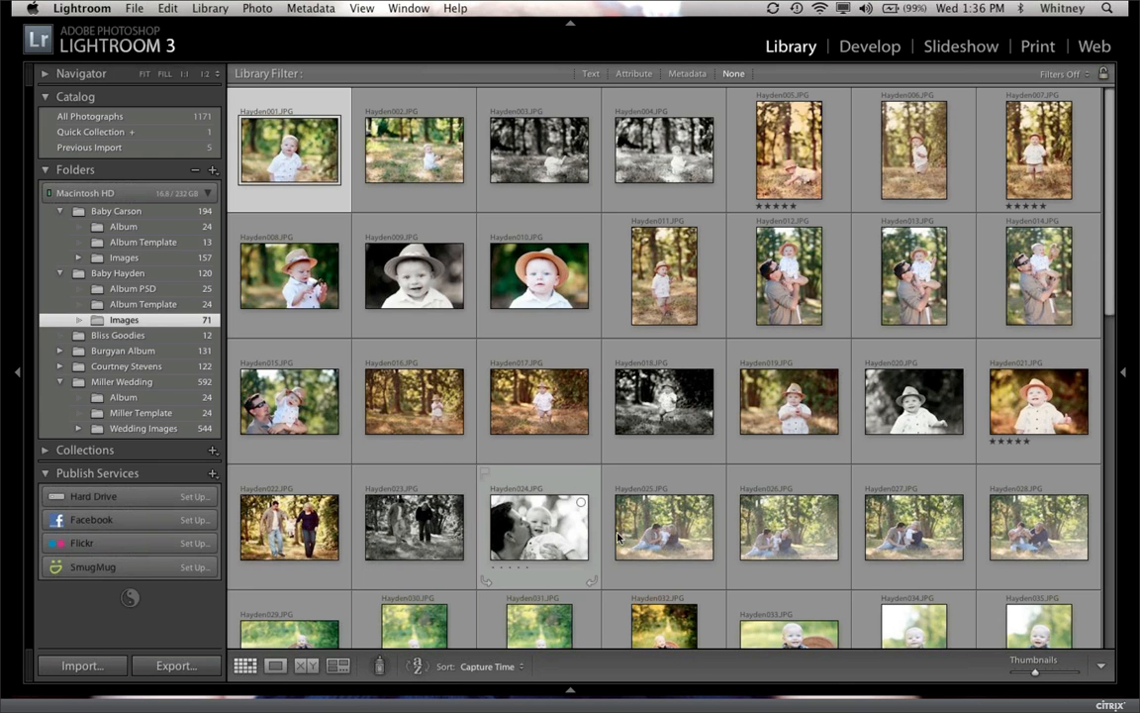
left_click(784, 179)
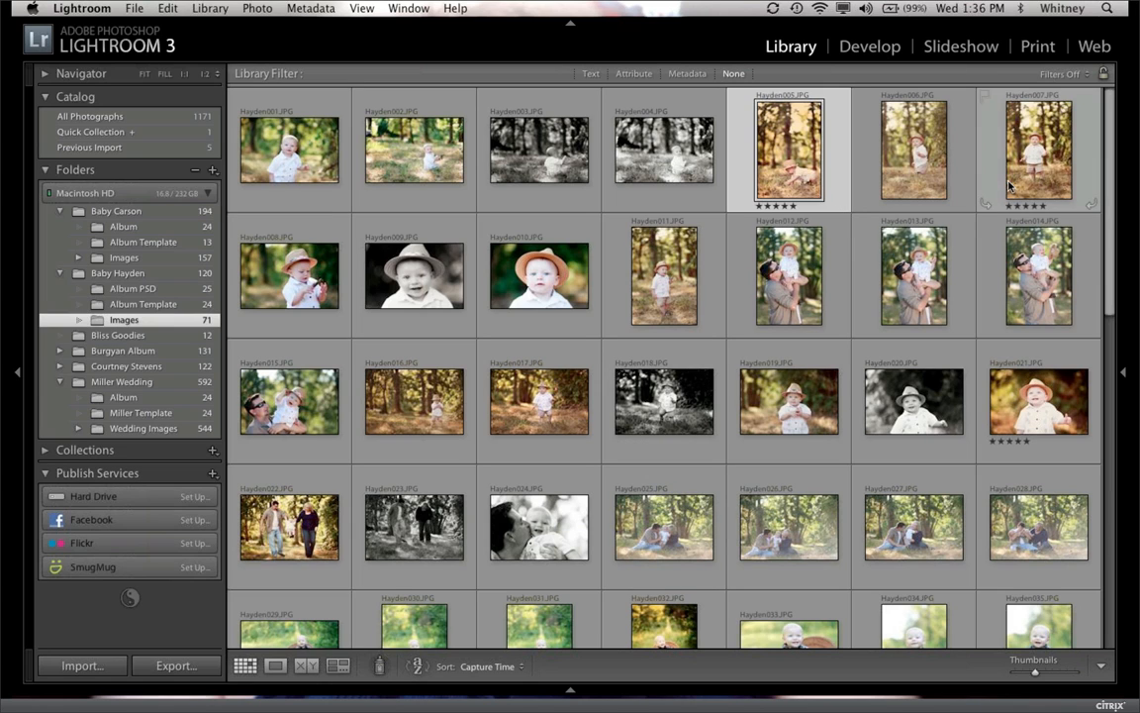
left_click(1039, 151, "super")
left_click(1030, 392, "super")
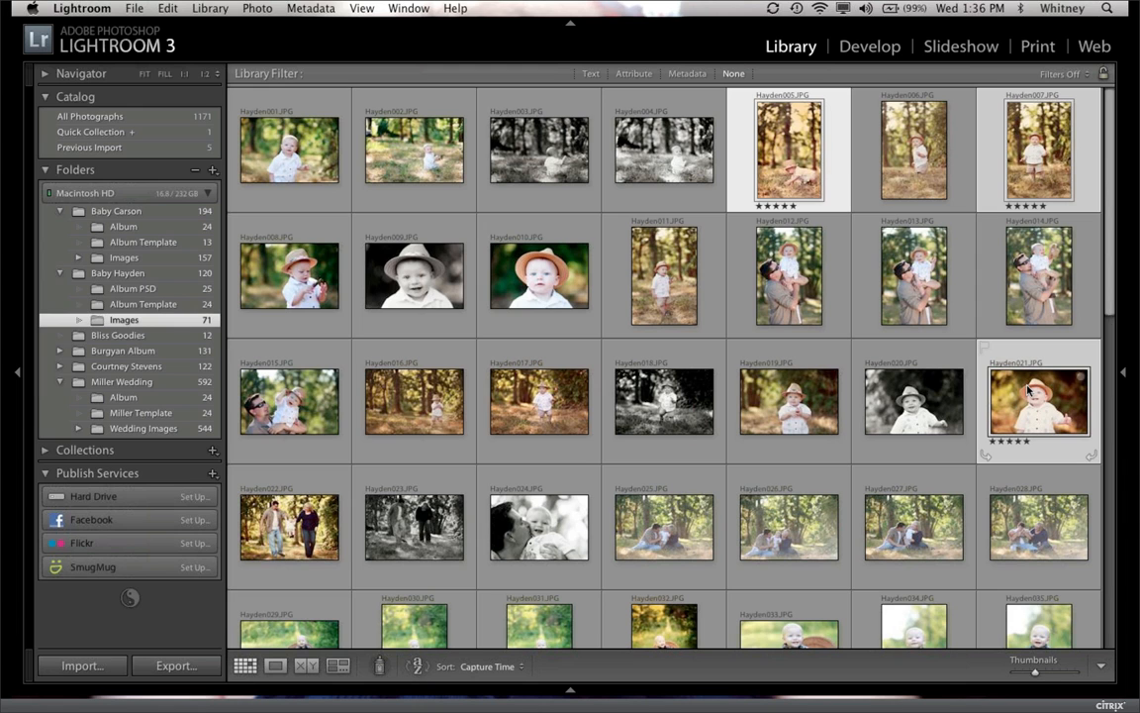
key("super+e")
key("Return")
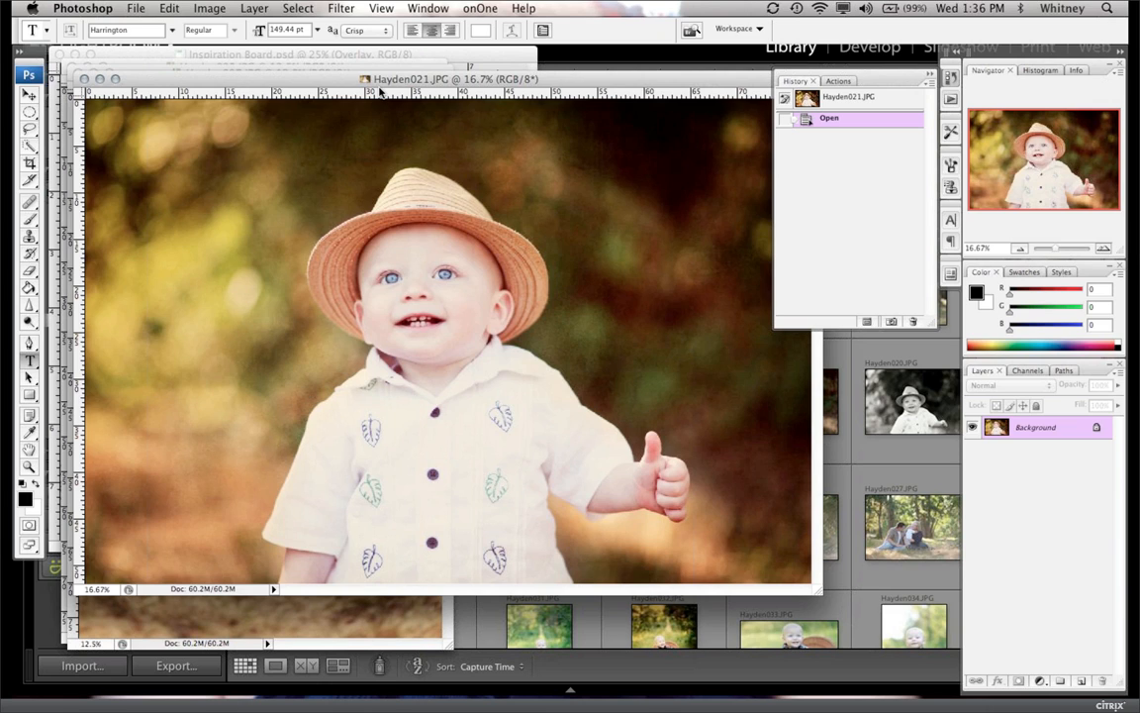
Step: Copy photo 021 into Page19.psd with the Move tool and shift it until its upper edge and corner are in view
left_click(29, 93)
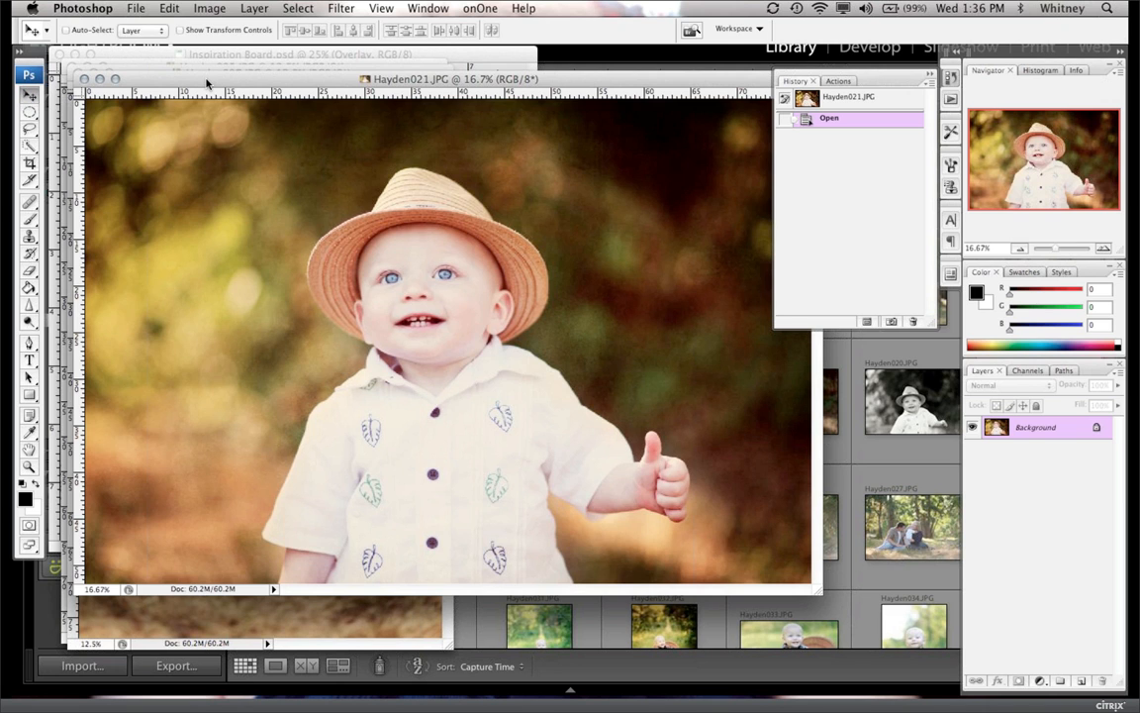
left_click_drag(208, 84, 357, 211)
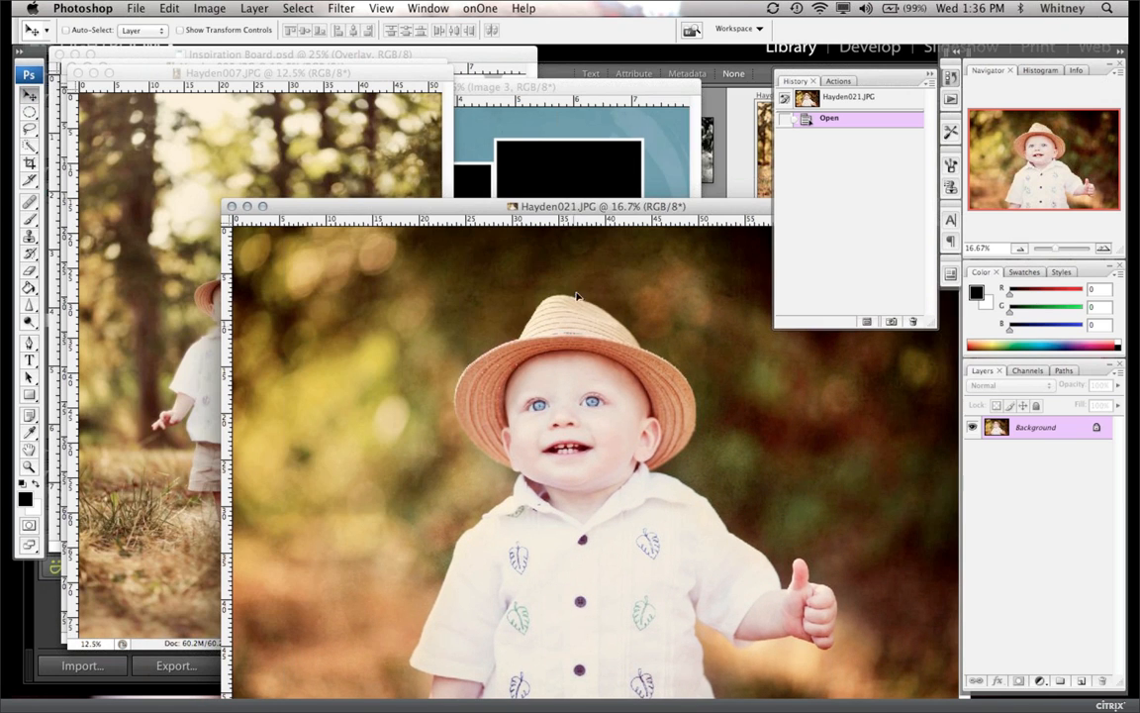
left_click_drag(562, 198, 362, 272)
left_click_drag(525, 201, 407, 250)
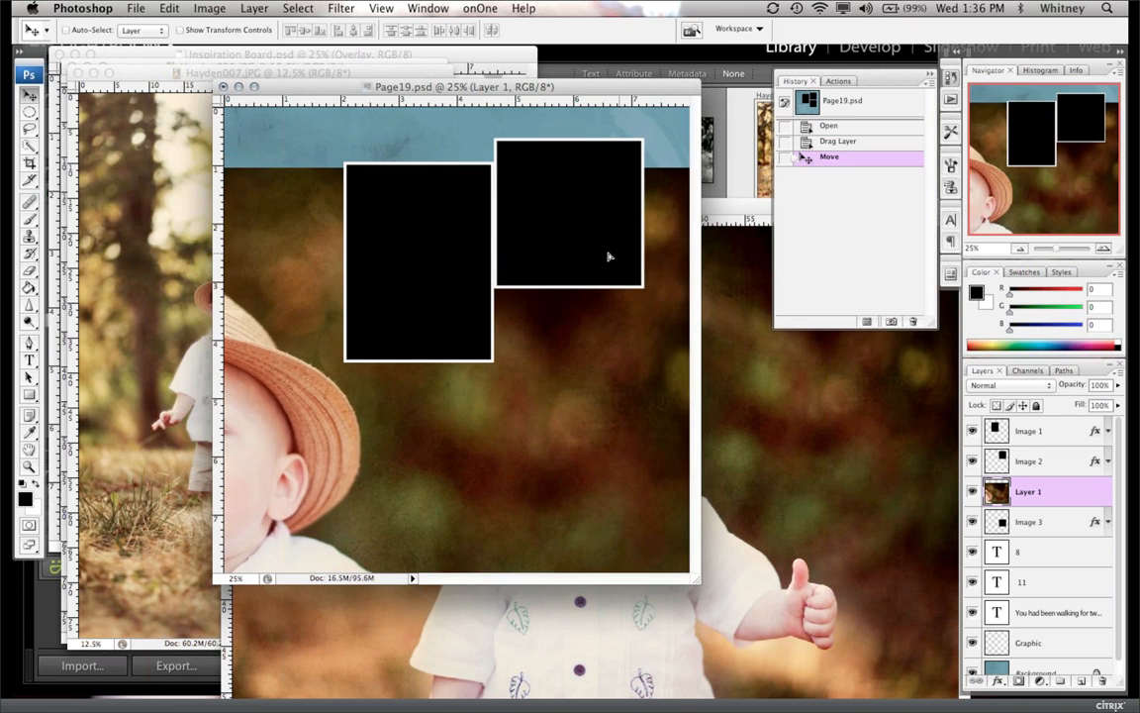
left_click_drag(611, 255, 525, 246)
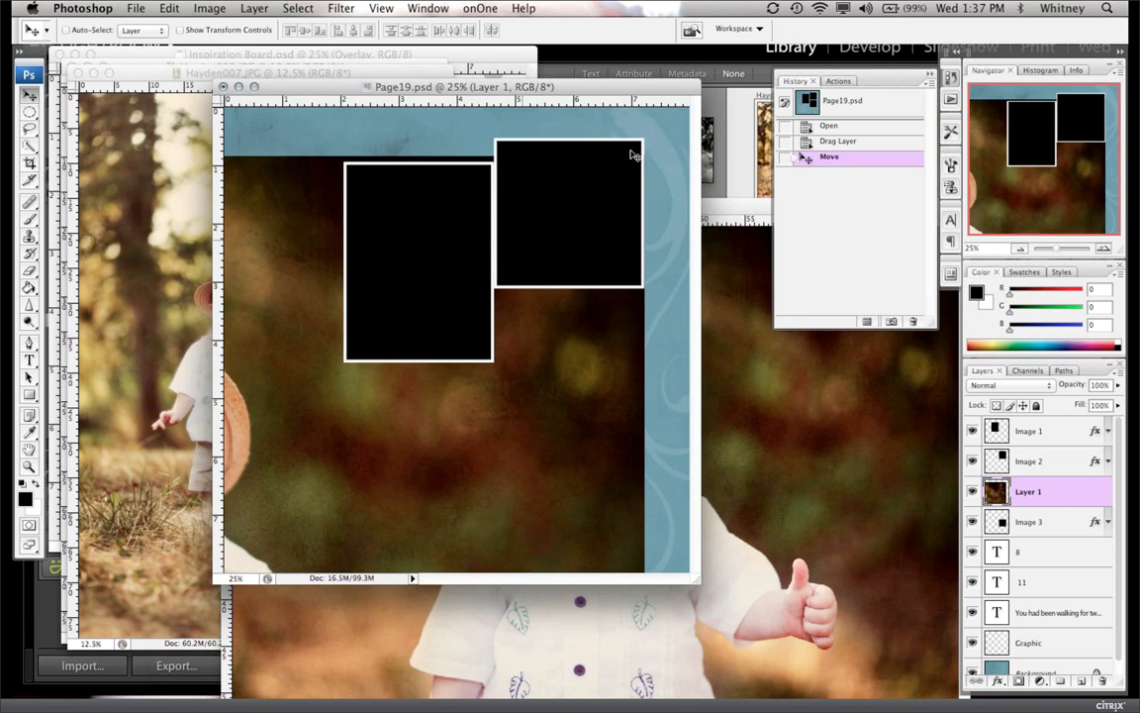
Step: Scale photo 021 down proportionally with Free Transform and move it over the Image 2 frame
key("super+t")
left_click_drag(644, 156, 366, 340)
left_click_drag(299, 429, 616, 272)
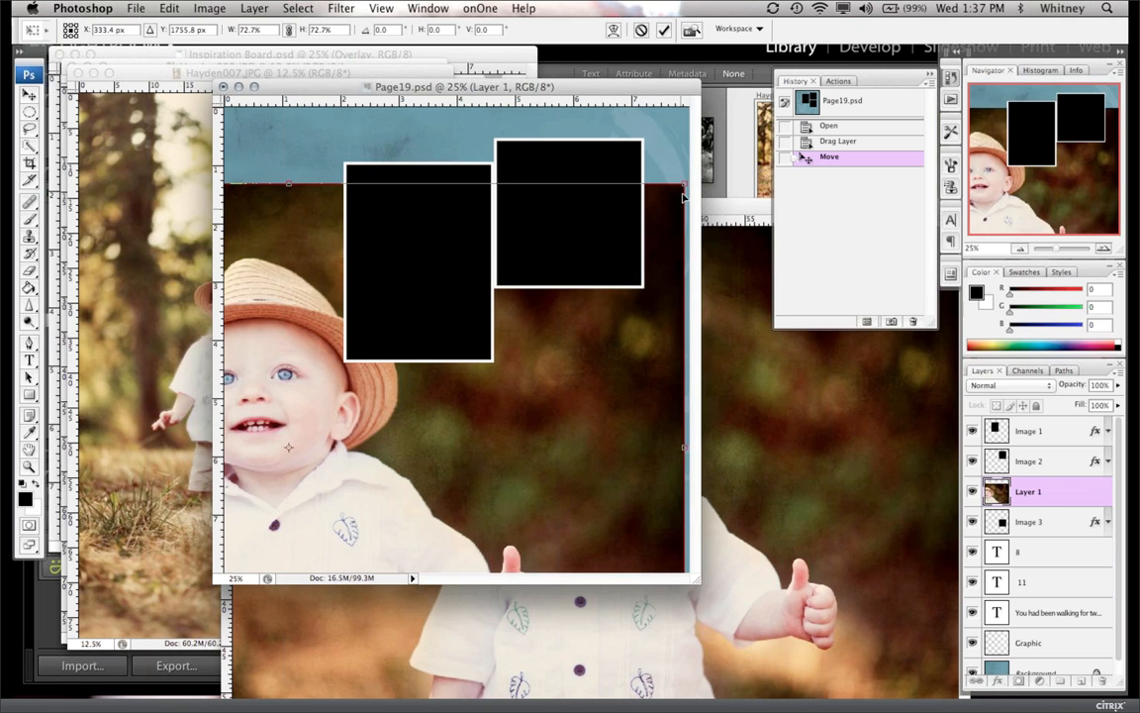
left_click_drag(670, 201, 508, 263)
key("Return")
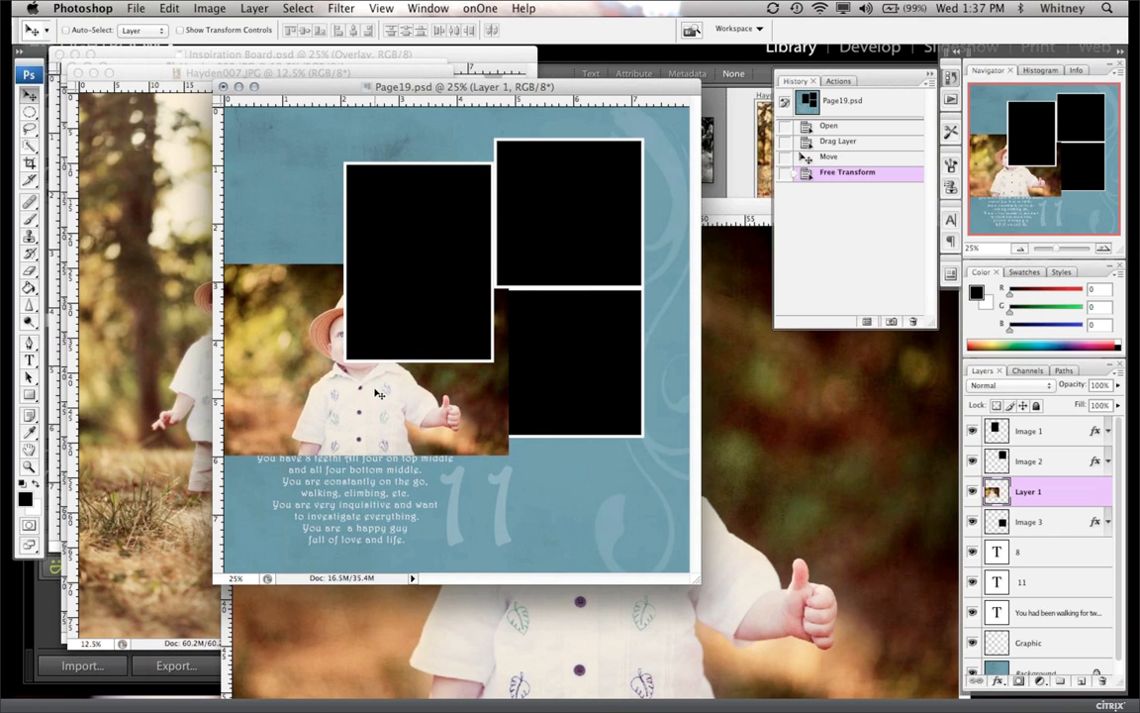
left_click_drag(371, 402, 537, 255)
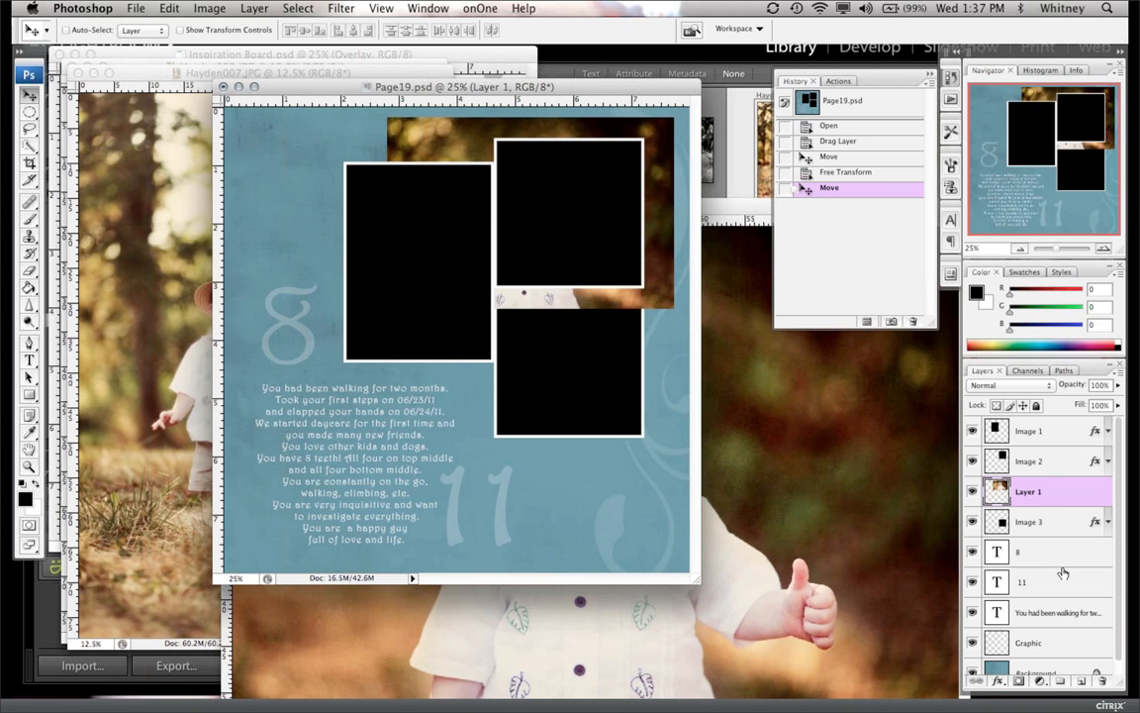
scroll(1050, 604, "down", 1)
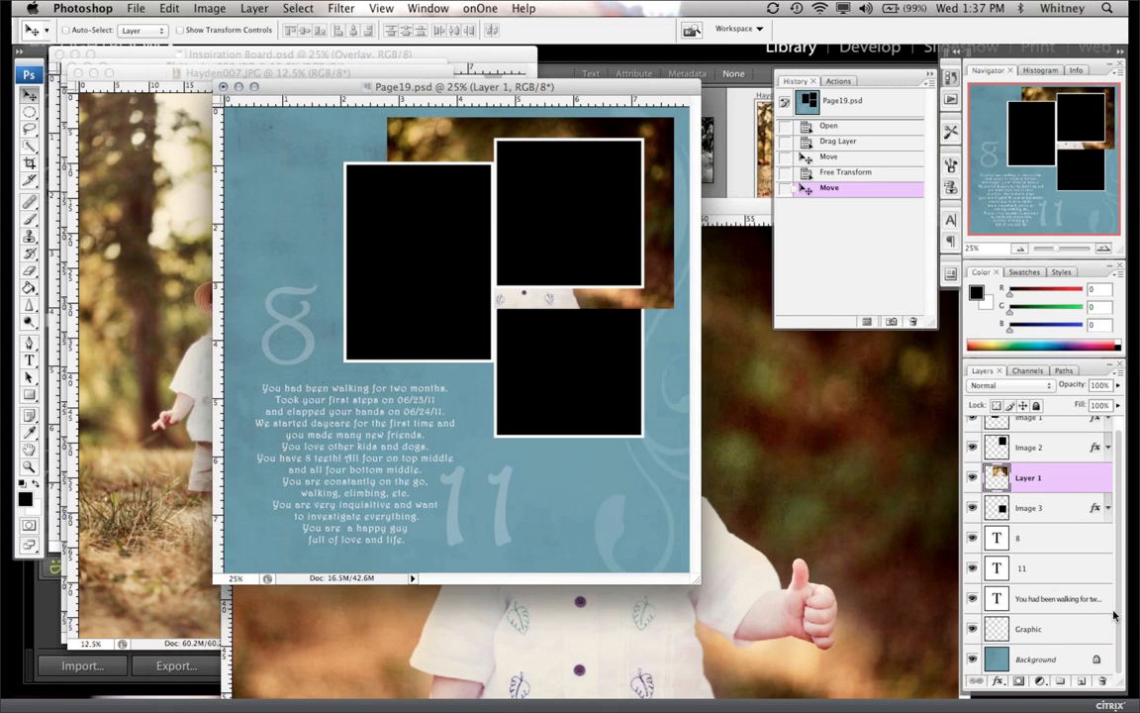
right_click(976, 628)
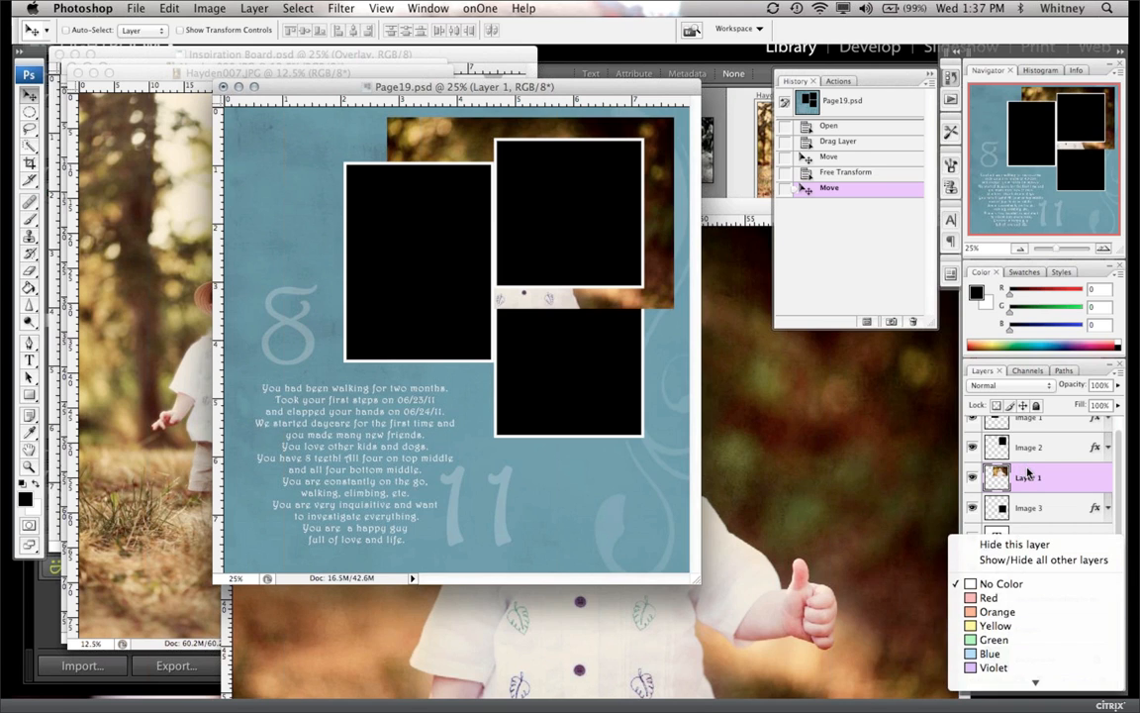
right_click(1115, 474)
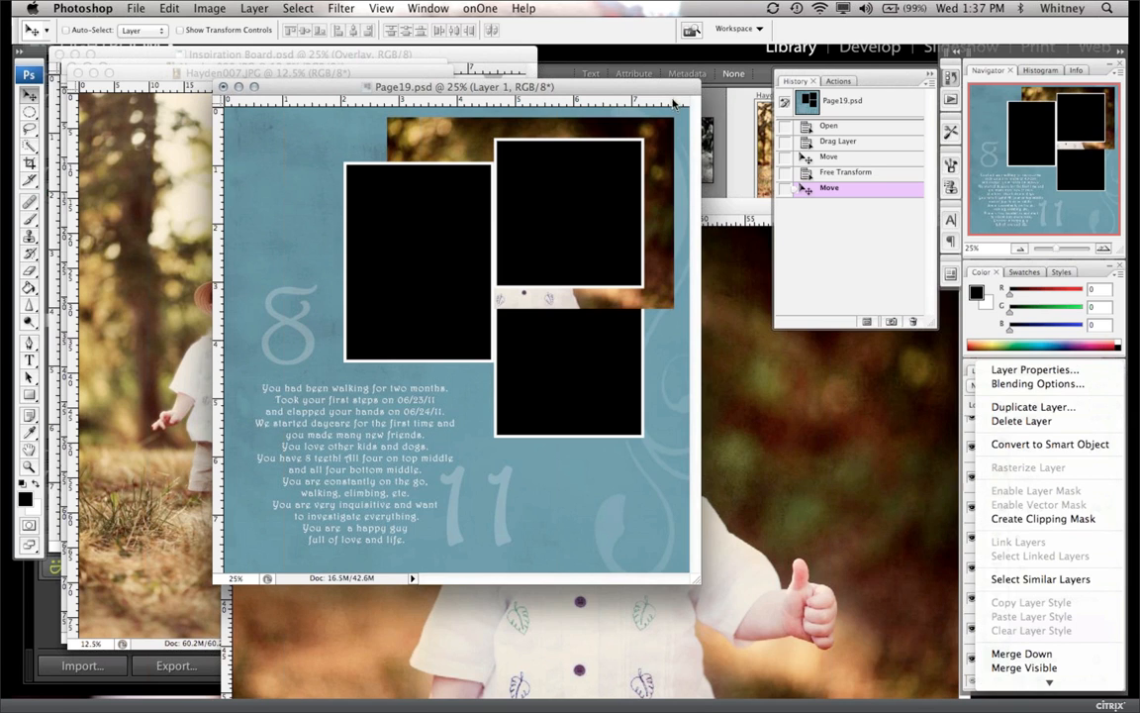
left_click(891, 574)
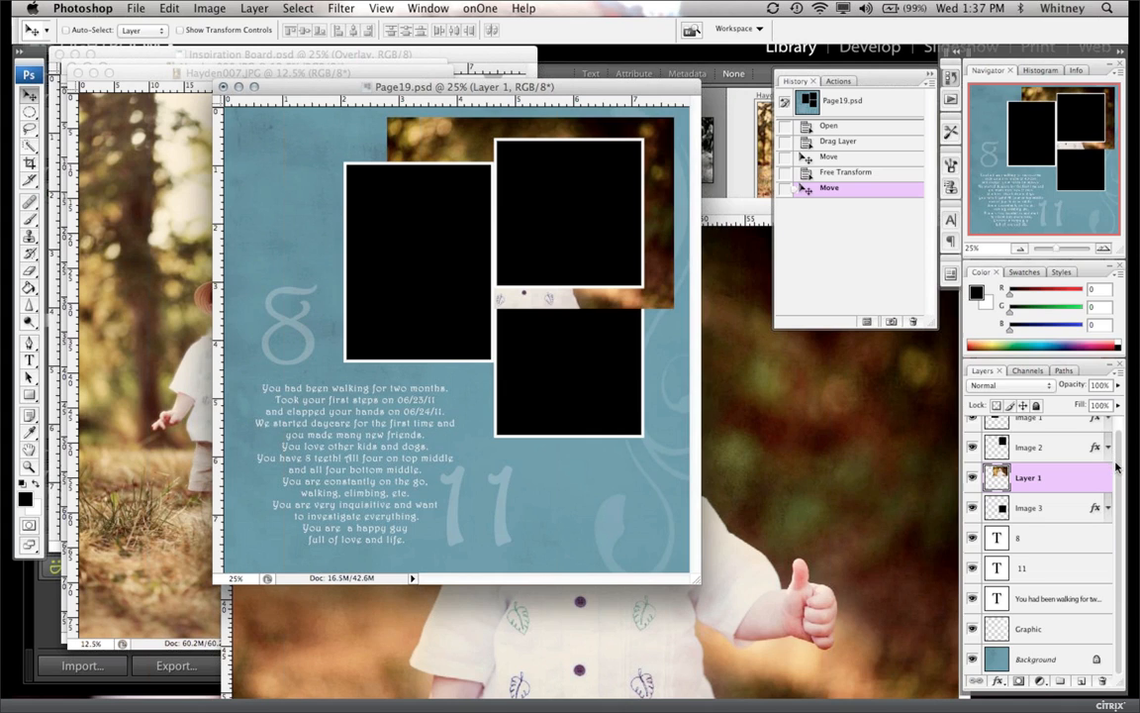
scroll(1008, 406, "up", 1)
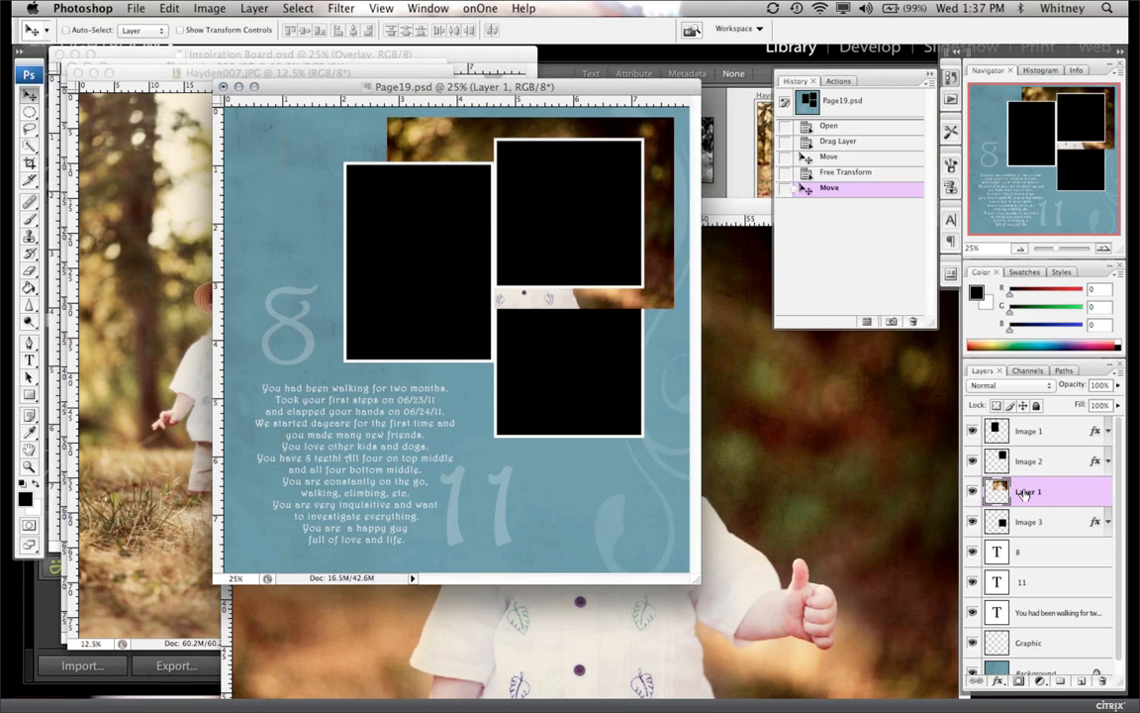
Step: Move Layer 1 directly above Image 2, clip it to that frame, and centre the baby's face in it
mouse_move(1025, 492)
left_mouse_down()
mouse_move(1036, 466)
mouse_move(1031, 480)
left_mouse_up()
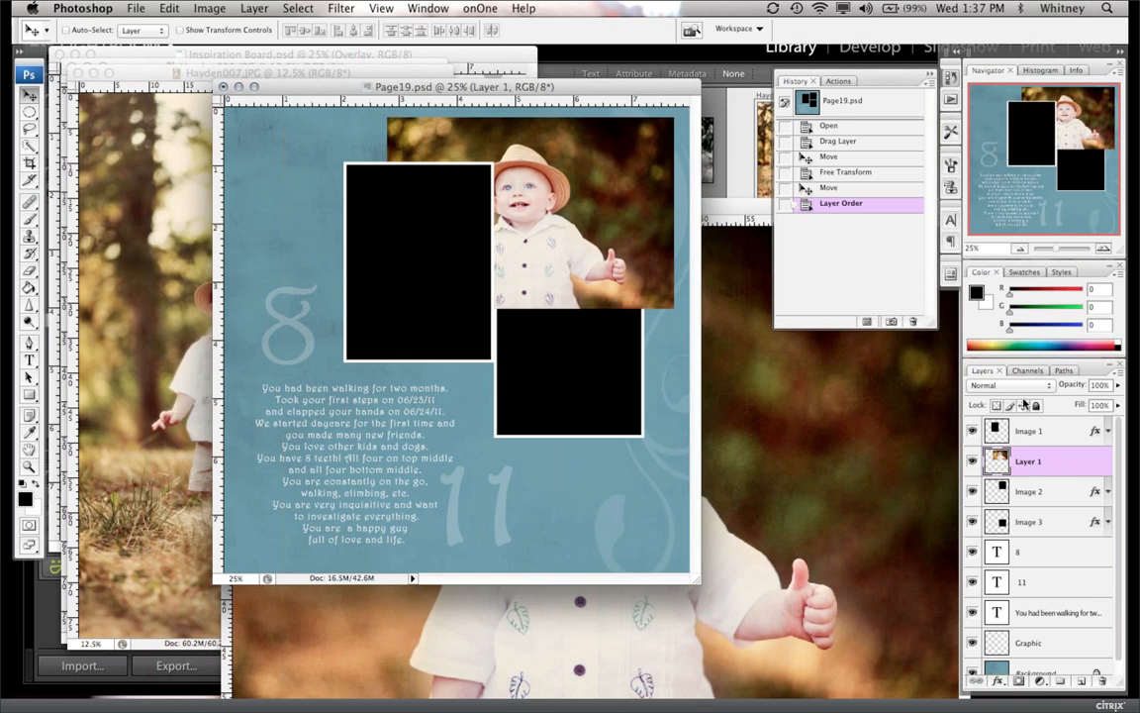
left_click(1056, 479, "alt")
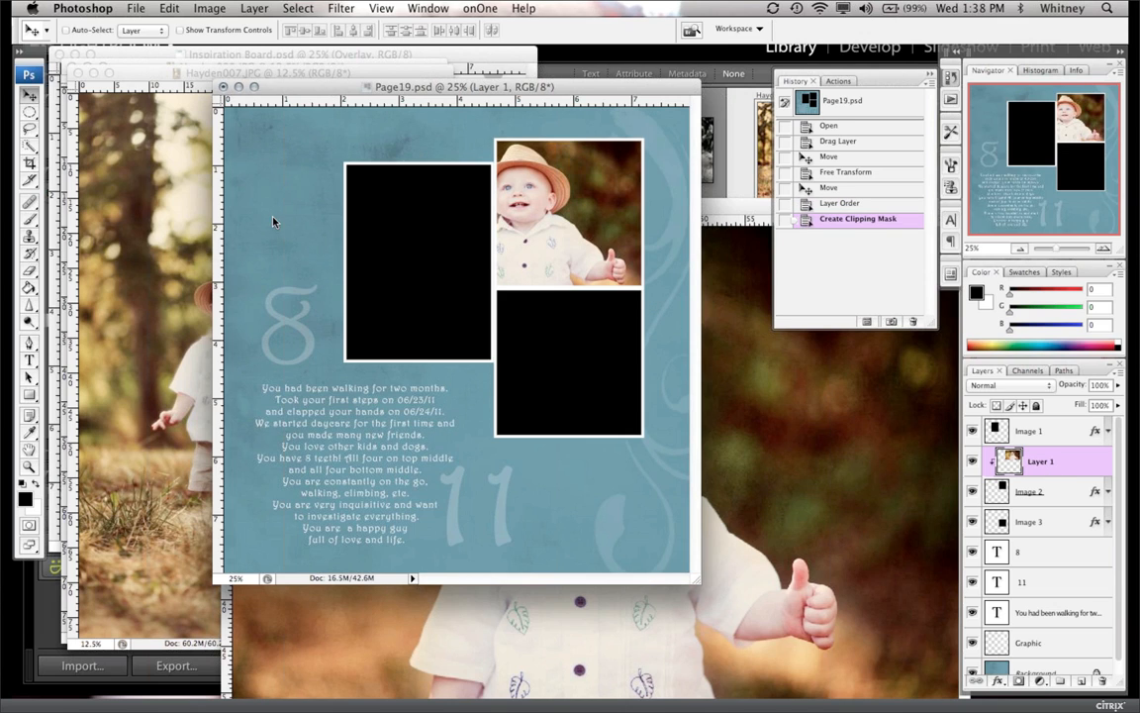
left_click_drag(496, 206, 594, 240)
Step: Scale the clipped Layer 1 photo to 77.1% with Free Transform and fine-tune its position in the Image 2 frame
key("ctrl+t")
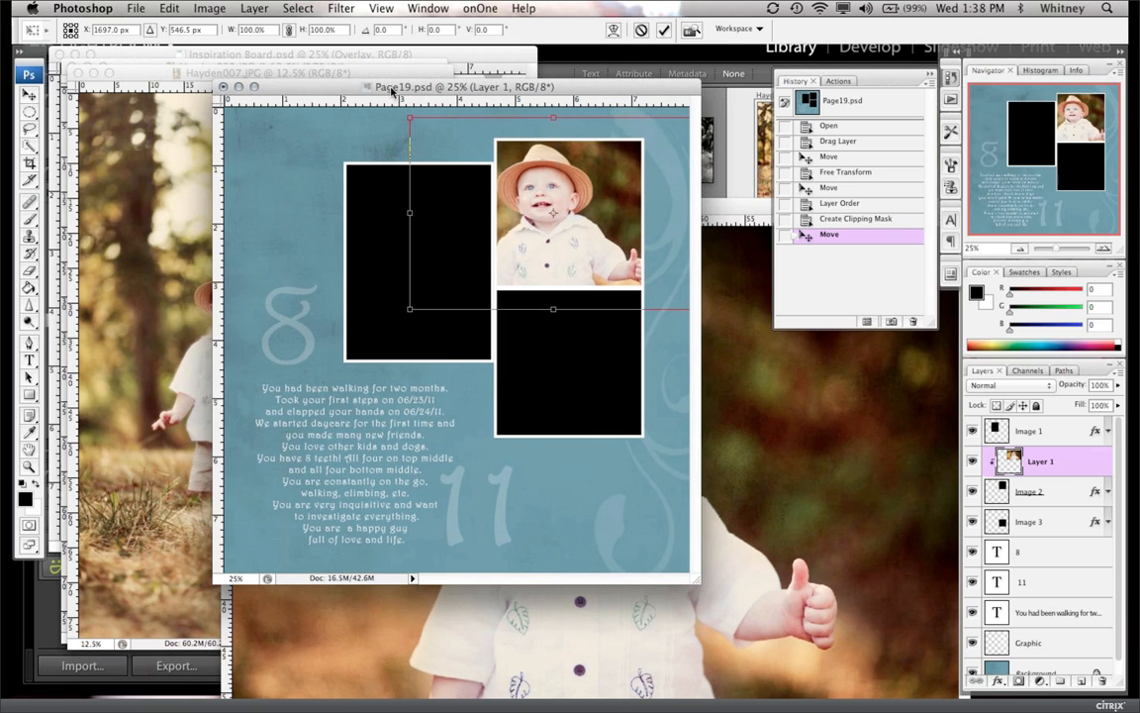
left_click_drag(412, 118, 487, 143)
left_click_drag(486, 284, 471, 290)
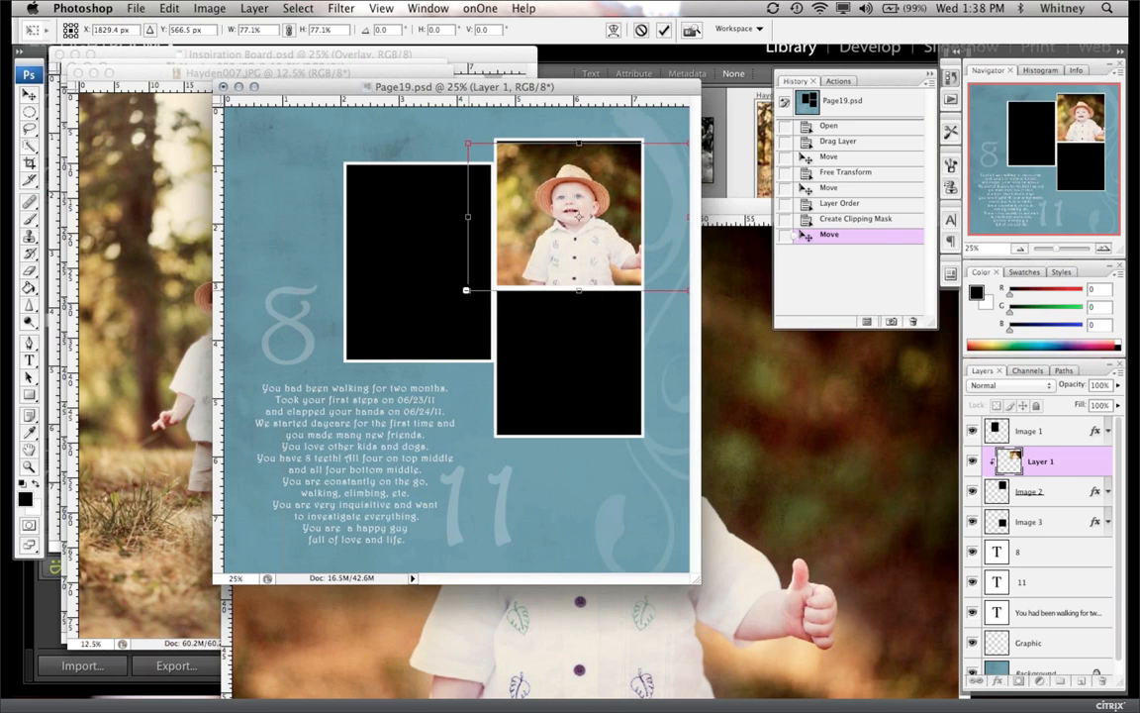
key("Return")
left_click_drag(493, 215, 494, 206)
Step: Close the source photo 021 and copy photo 007 into Page19.psd as a new layer
left_click(804, 400)
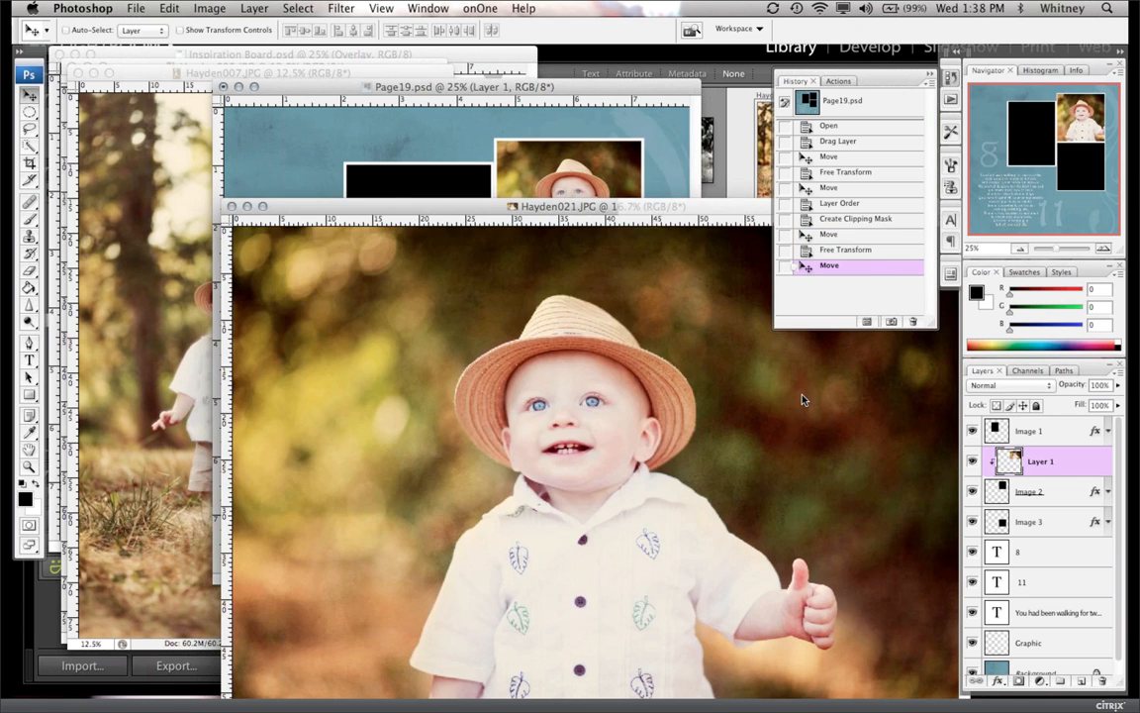
key("super+w")
left_click(147, 300)
left_click_drag(297, 357, 502, 435)
Step: Scale the Layer 2 photo down proportionally with Free Transform and position it over the Image 1 frame
key("super+t")
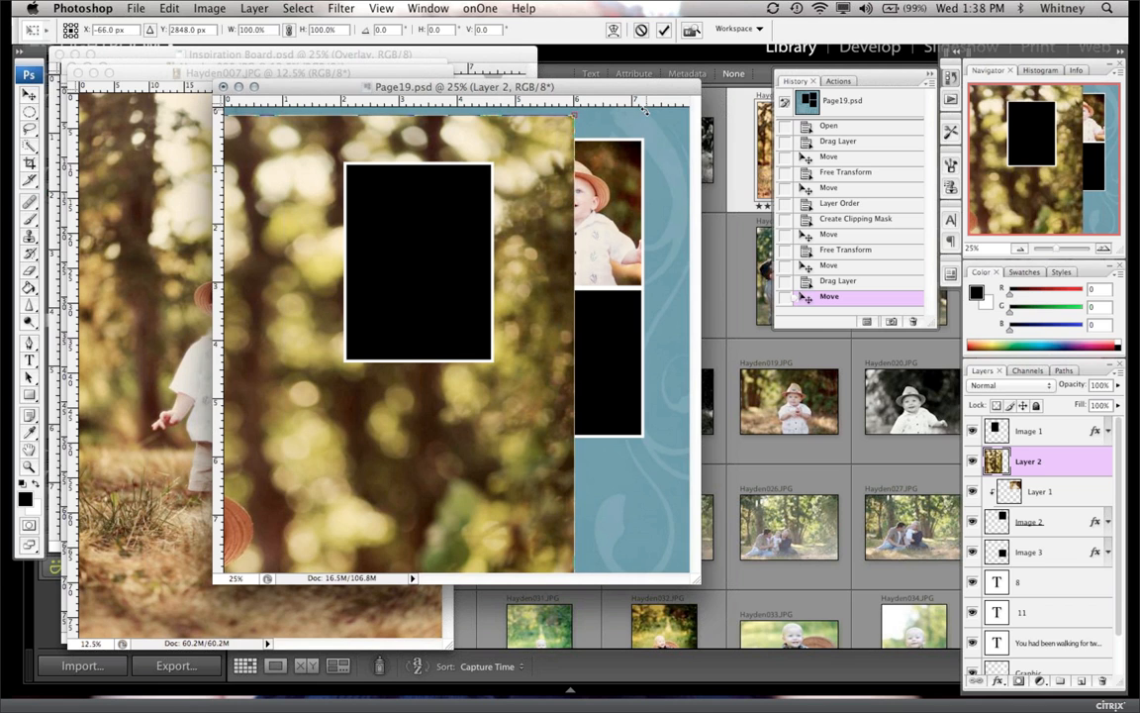
left_click_drag(574, 117, 428, 324)
left_click_drag(322, 481, 410, 303)
key("Return")
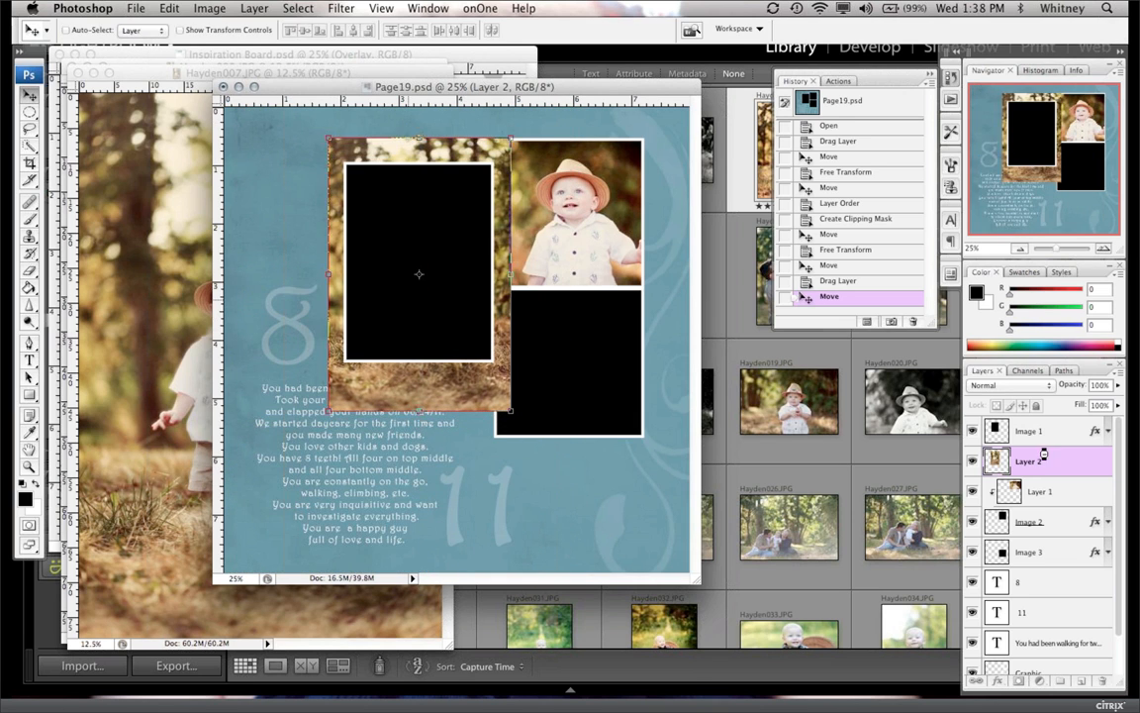
Step: Move Layer 2 directly above Image 1, clip it to that frame, and raise the photo to show the baby's feet
left_click_drag(1027, 462, 1035, 423)
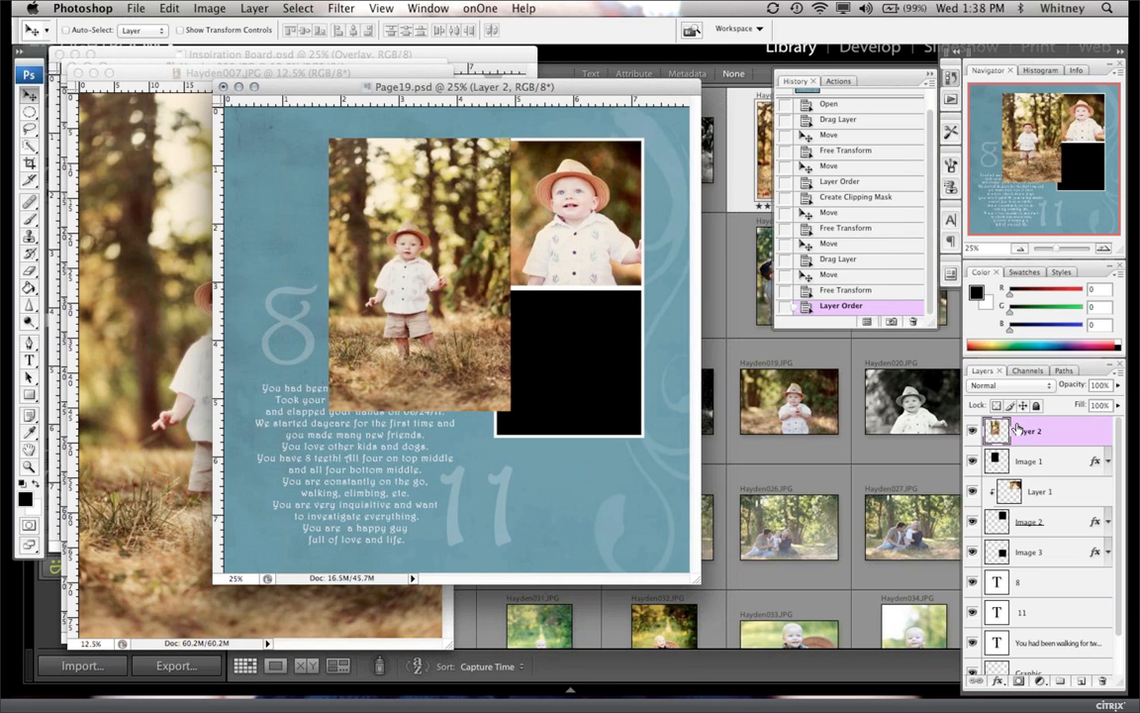
left_click(1033, 447, "alt")
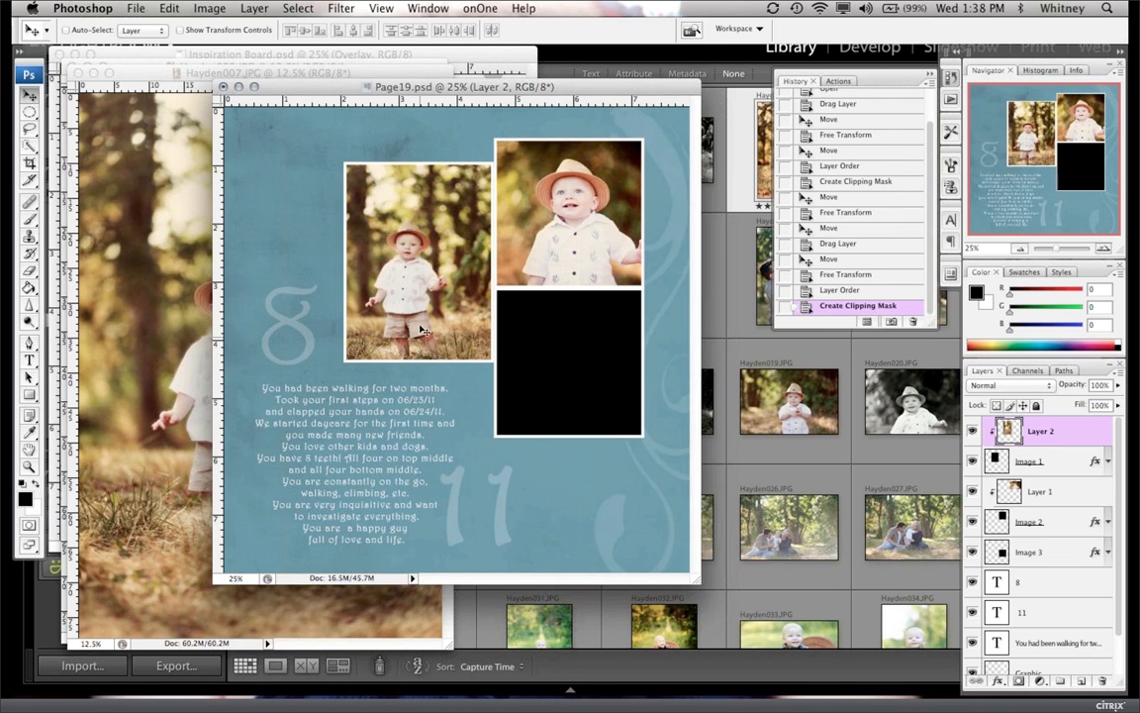
left_click_drag(429, 331, 418, 304)
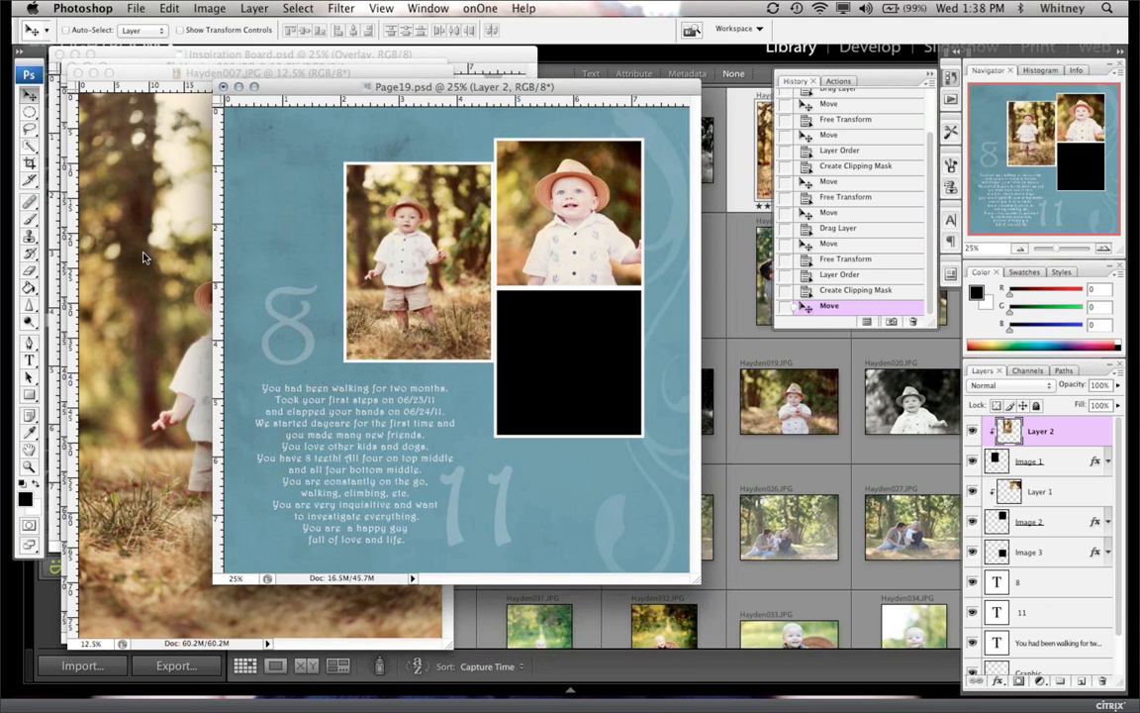
Step: Close the source photo 007 and copy photo 005 into Page19.psd as a new layer
left_click(129, 226)
left_click(105, 250)
left_click_drag(109, 251, 367, 331)
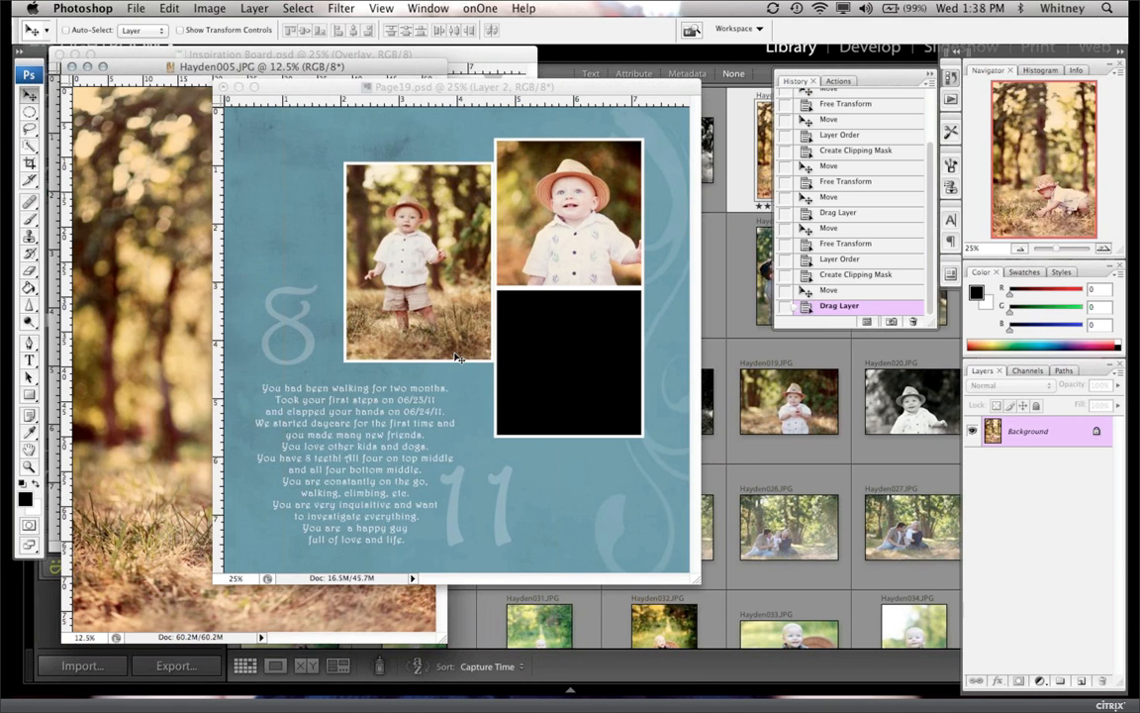
left_click_drag(407, 233, 212, 343)
left_click_drag(643, 303, 507, 303)
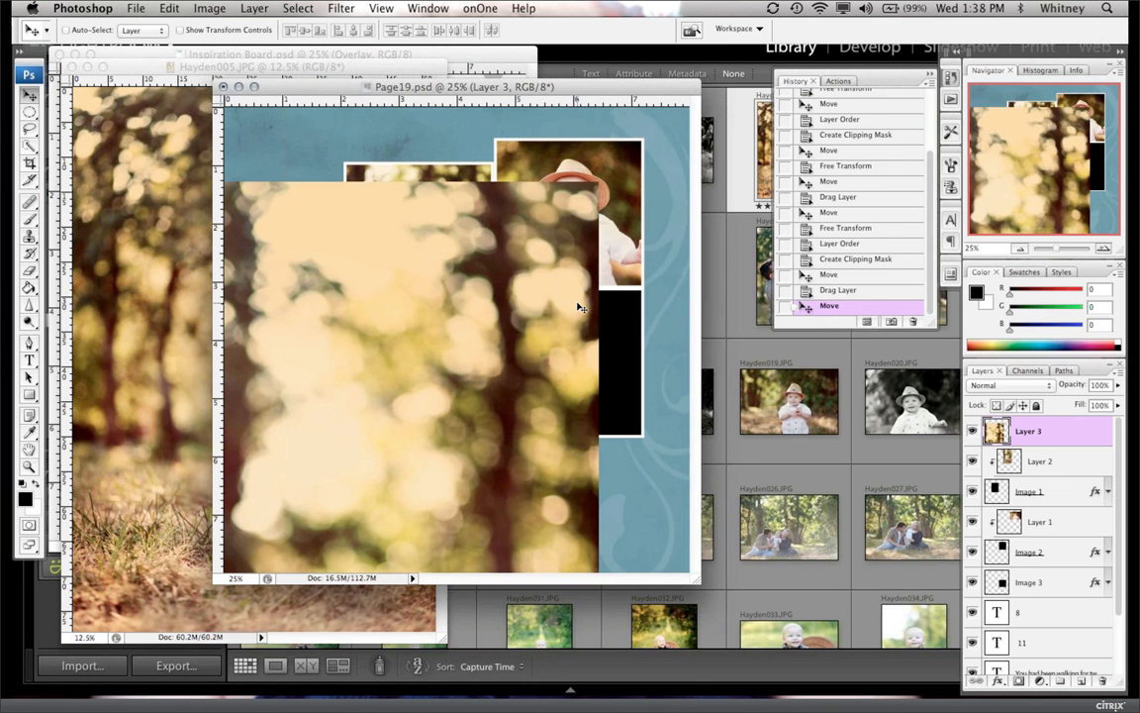
Step: Scale the Layer 3 photo to about 23.2% with Free Transform and position it over the Image 3 frame
key("super+t")
left_click_drag(600, 183, 557, 226)
left_click_drag(601, 189, 485, 376)
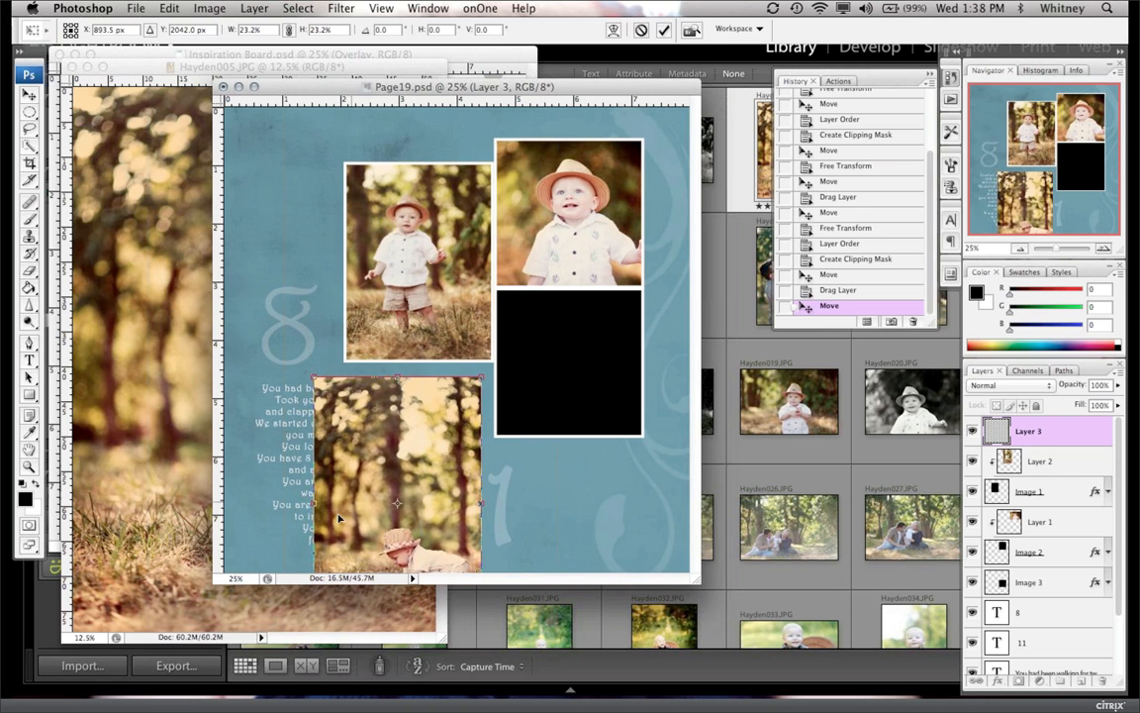
left_click_drag(330, 512, 517, 320)
key("Return")
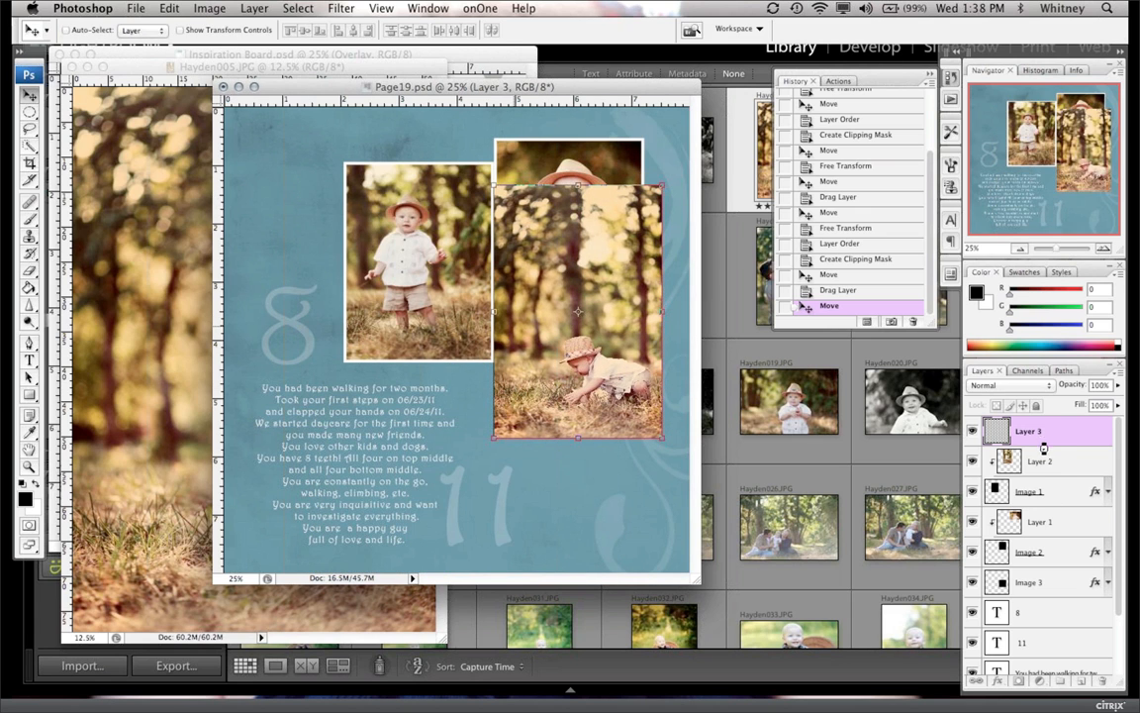
Step: Place Layer 3 directly above Image 3 as a clipping mask, and close the source photo 005
left_click_drag(1046, 544, 1045, 570)
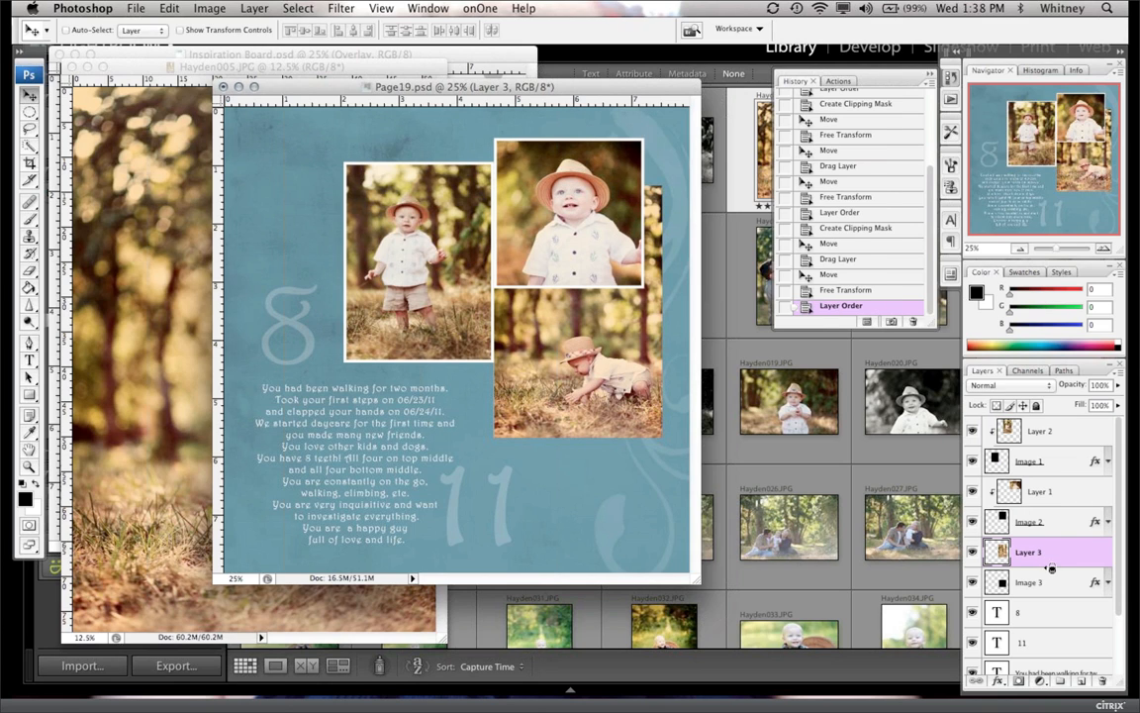
left_click(1045, 570, "alt")
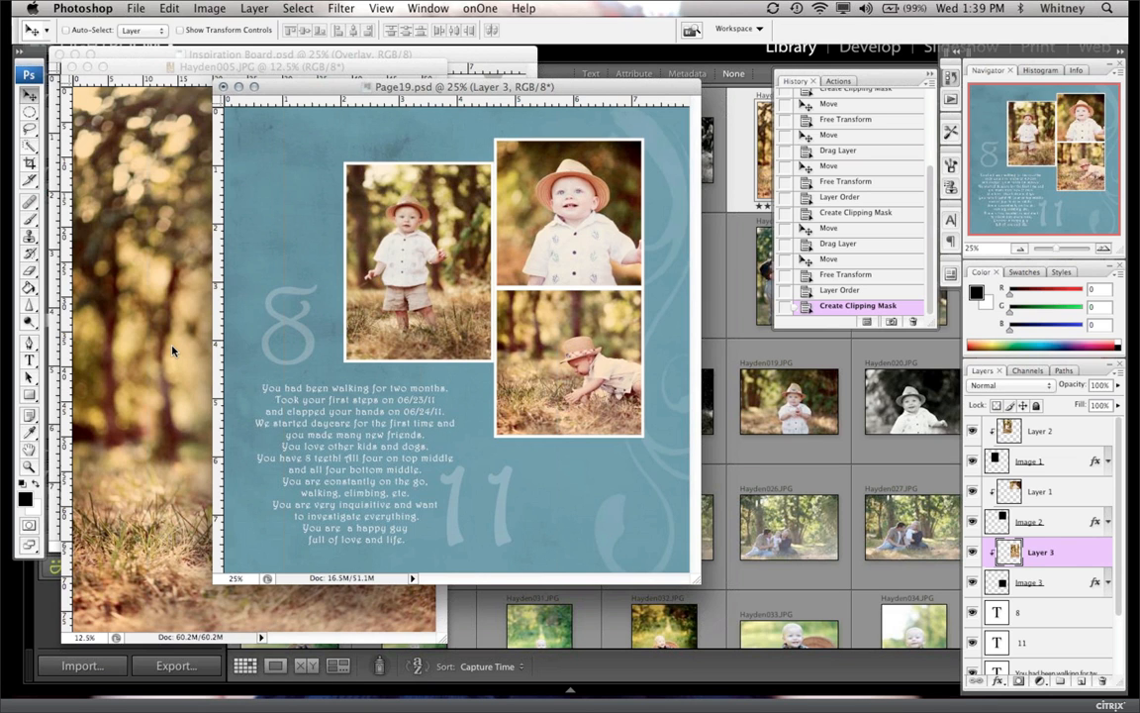
key("ctrl+Tab")
key("super+w")
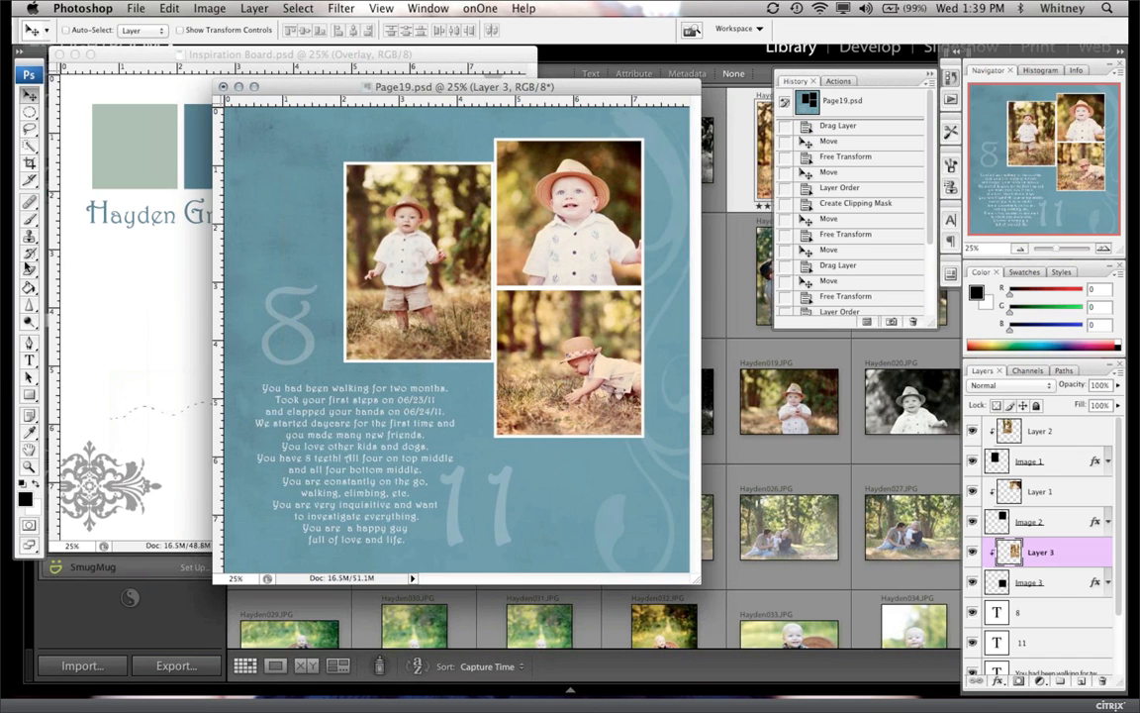
Step: Fit Page19.psd to the screen and check its pixel dimensions, document size and resolution in Image Size
double_click(30, 448)
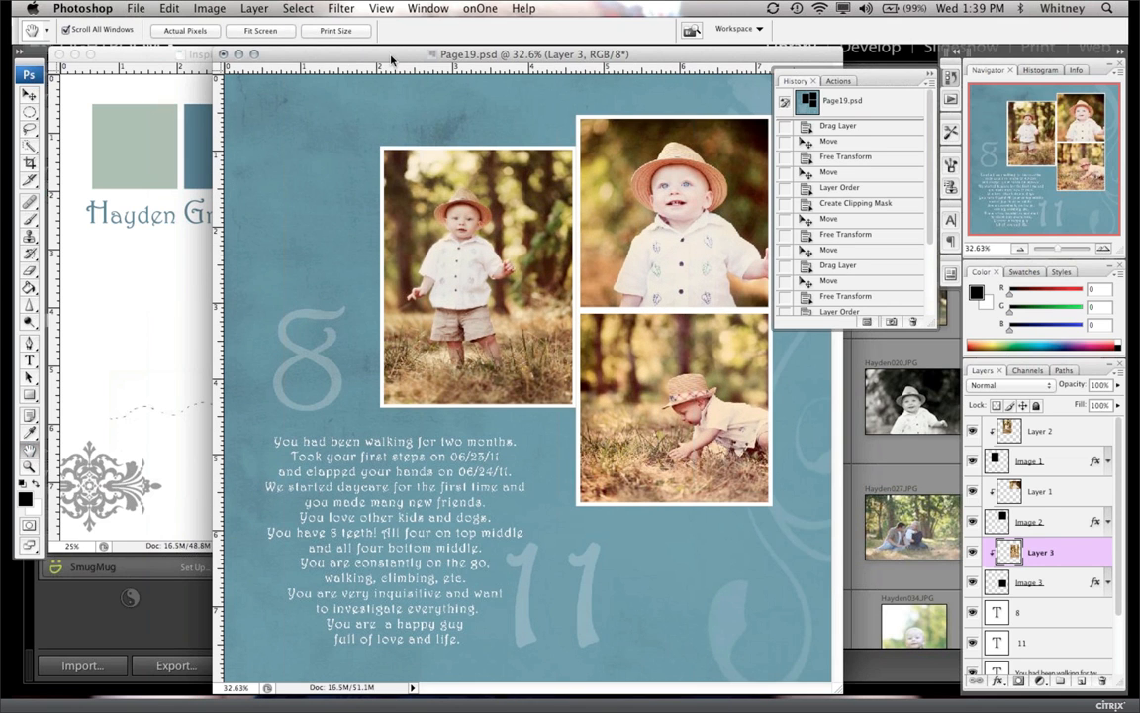
left_click_drag(387, 60, 337, 59)
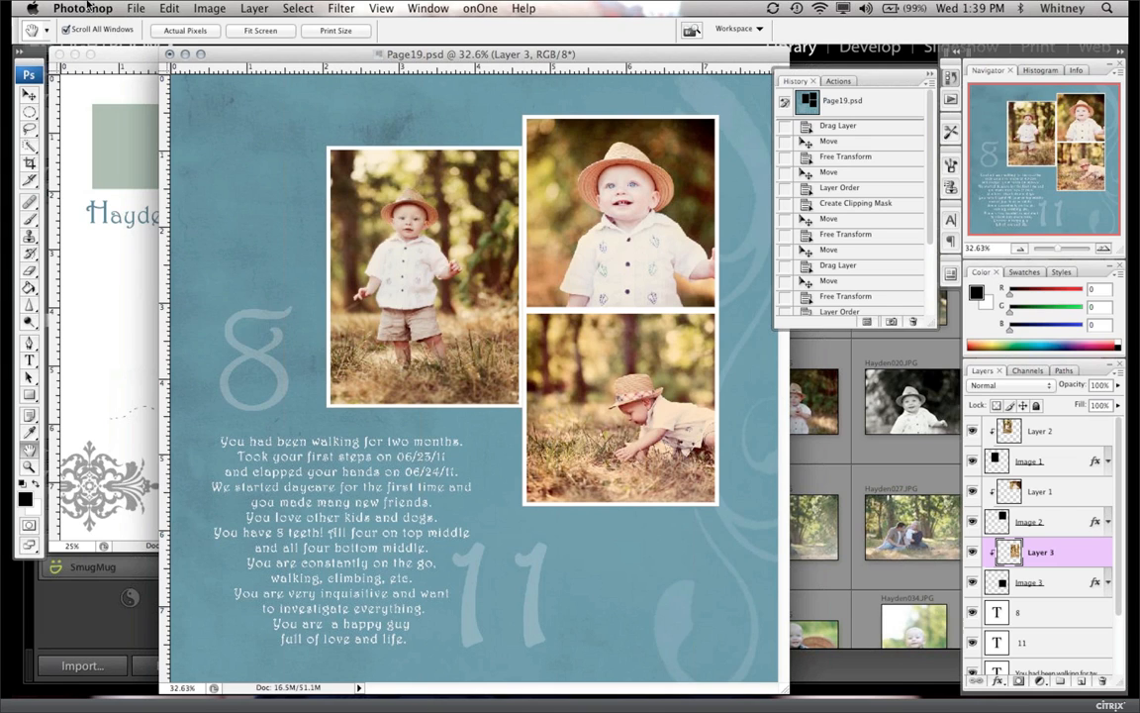
left_click(192, 8)
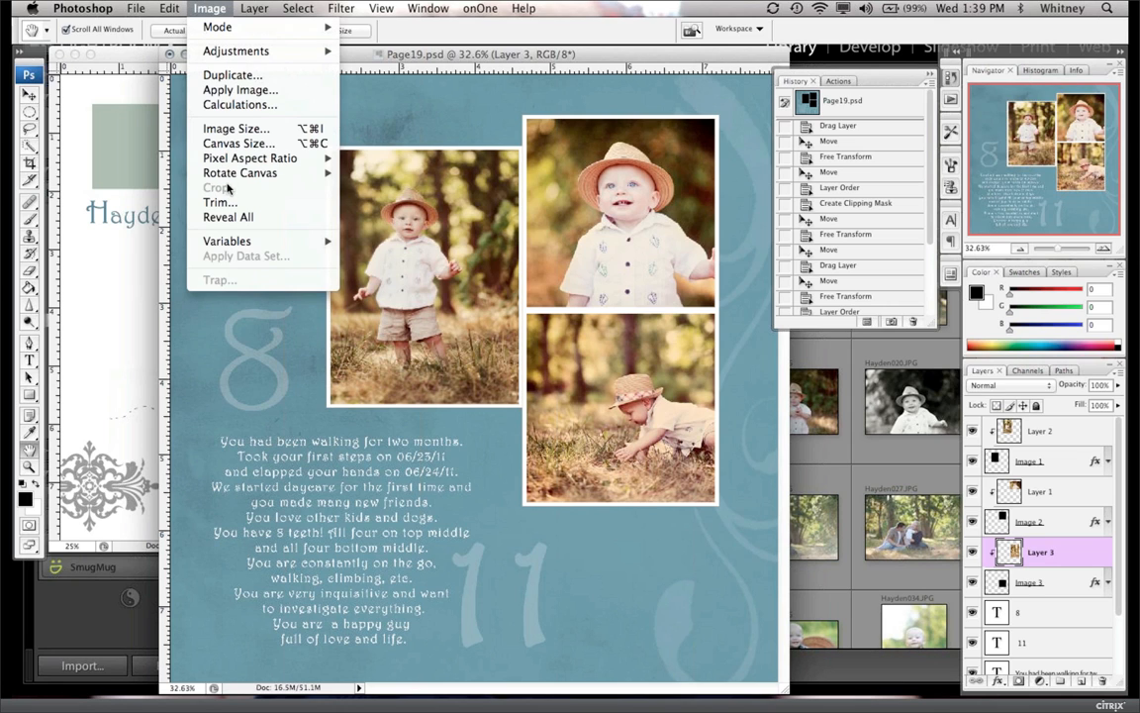
left_click(218, 127)
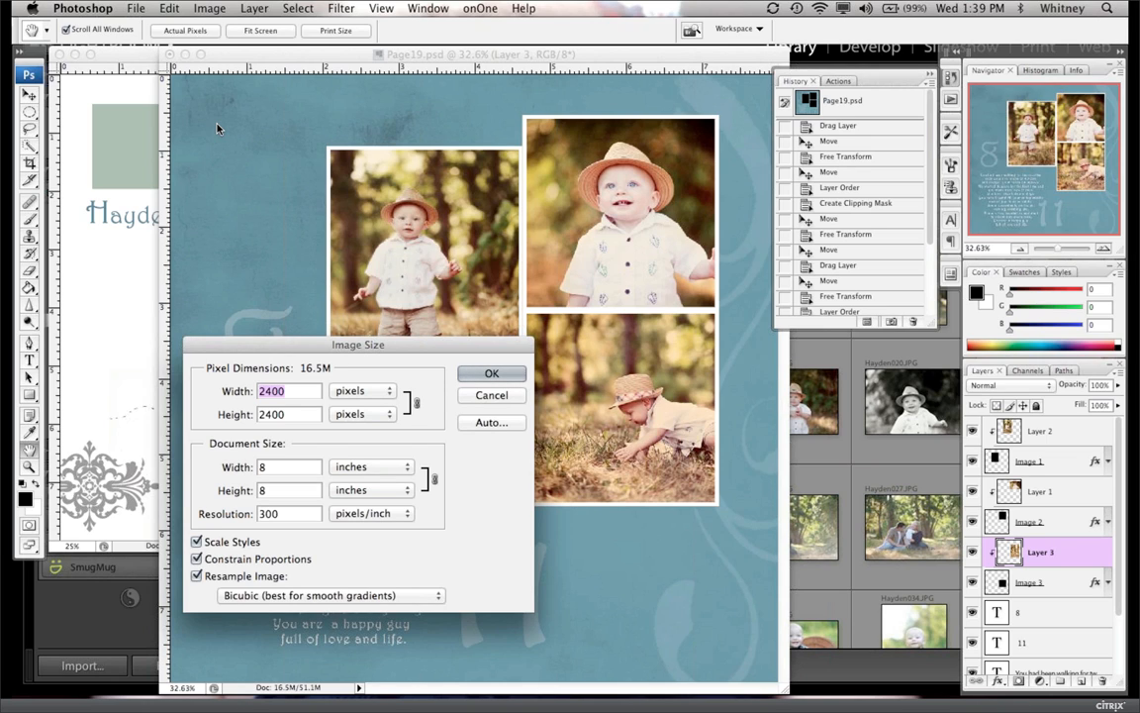
left_click(489, 379)
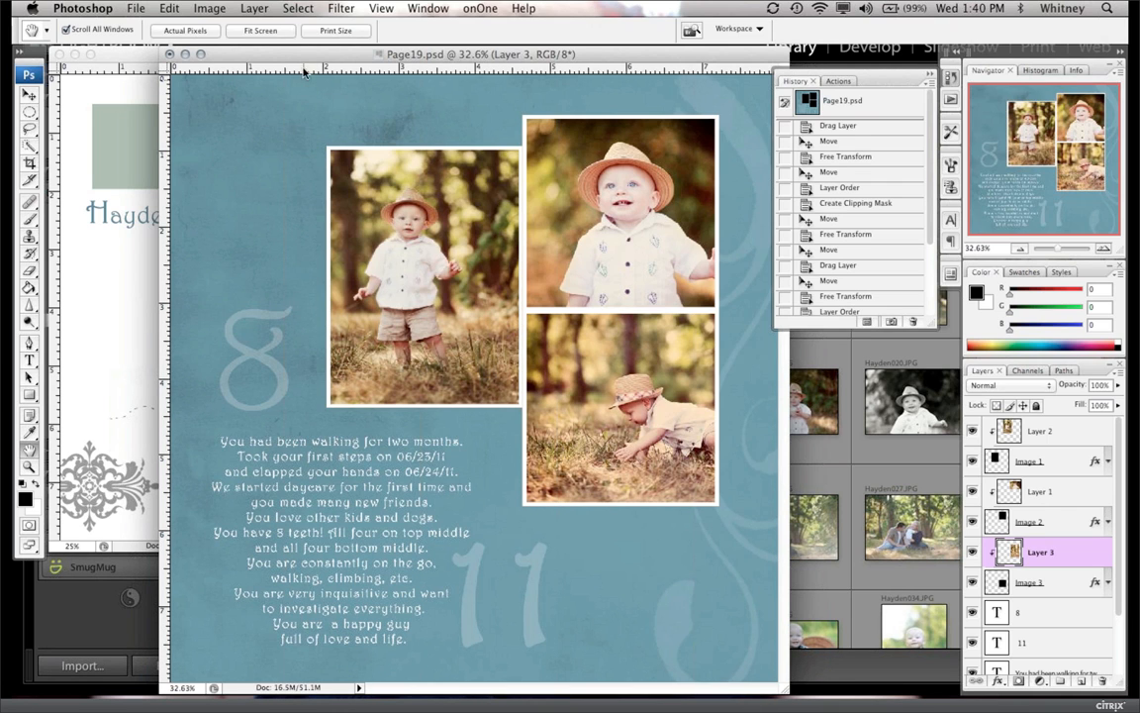
Step: Check which measurement unit the rulers of Page19.psd use
left_click_drag(303, 58, 292, 58)
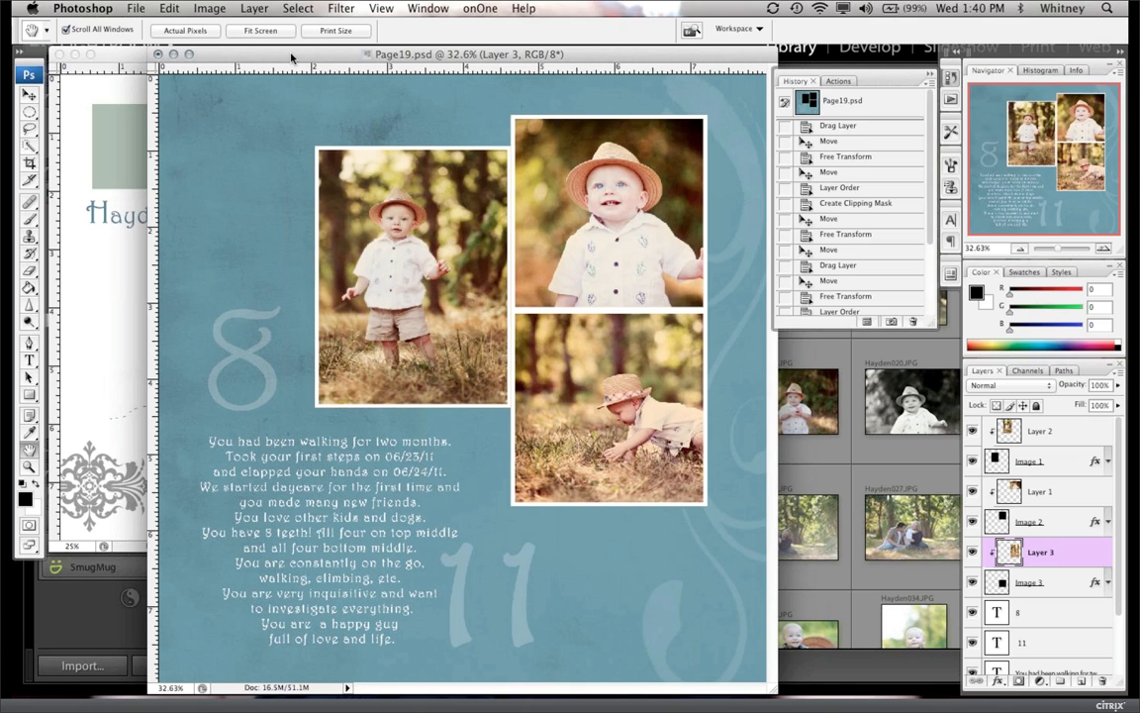
right_click(150, 114)
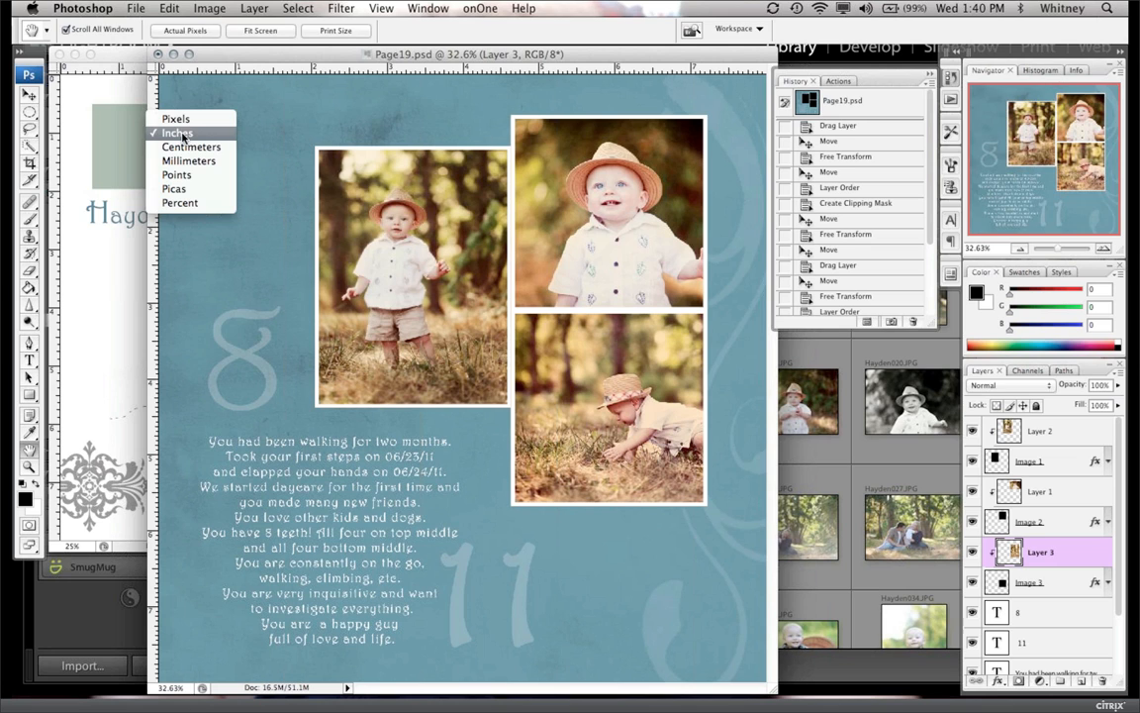
left_click(170, 56)
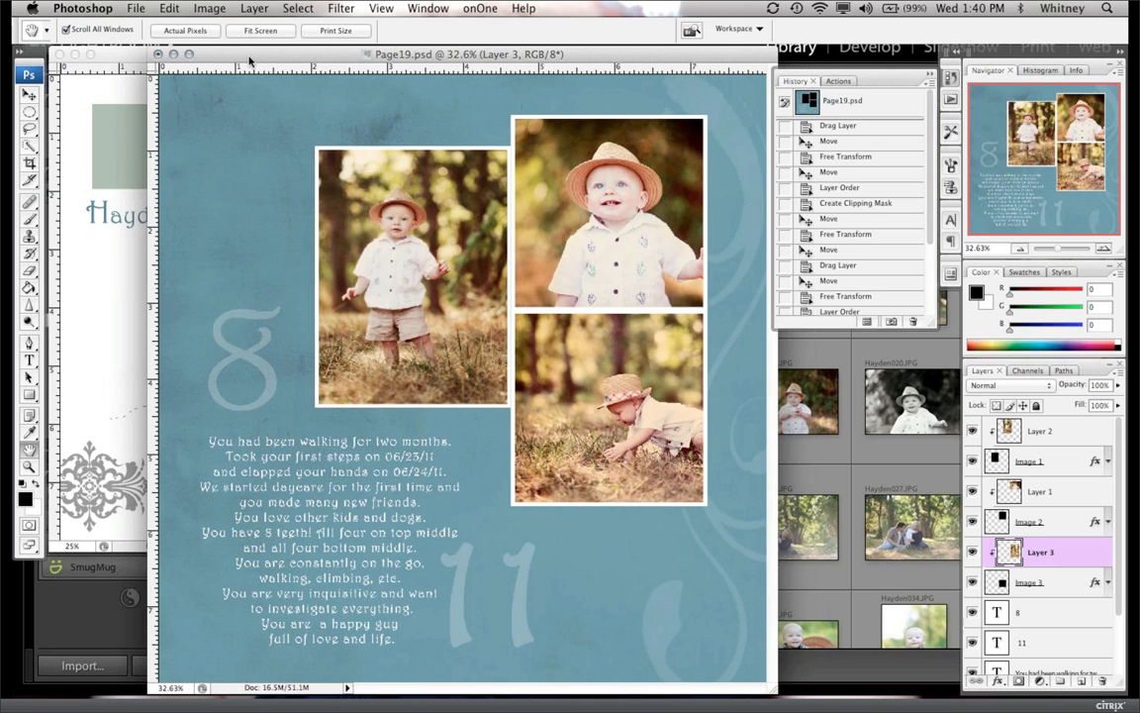
left_click_drag(249, 61, 230, 61)
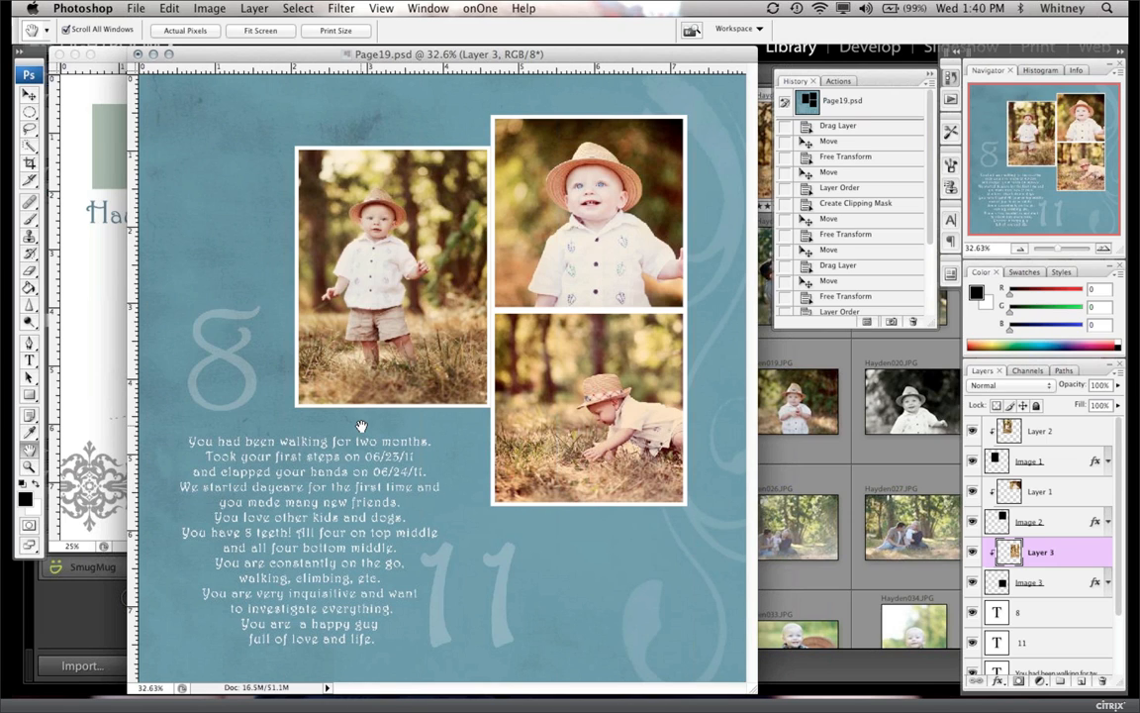
Step: Switch to Lightroom to view the album's Album Template folder, and return to Page19.psd in Photoshop
left_click(857, 432)
left_click(144, 304)
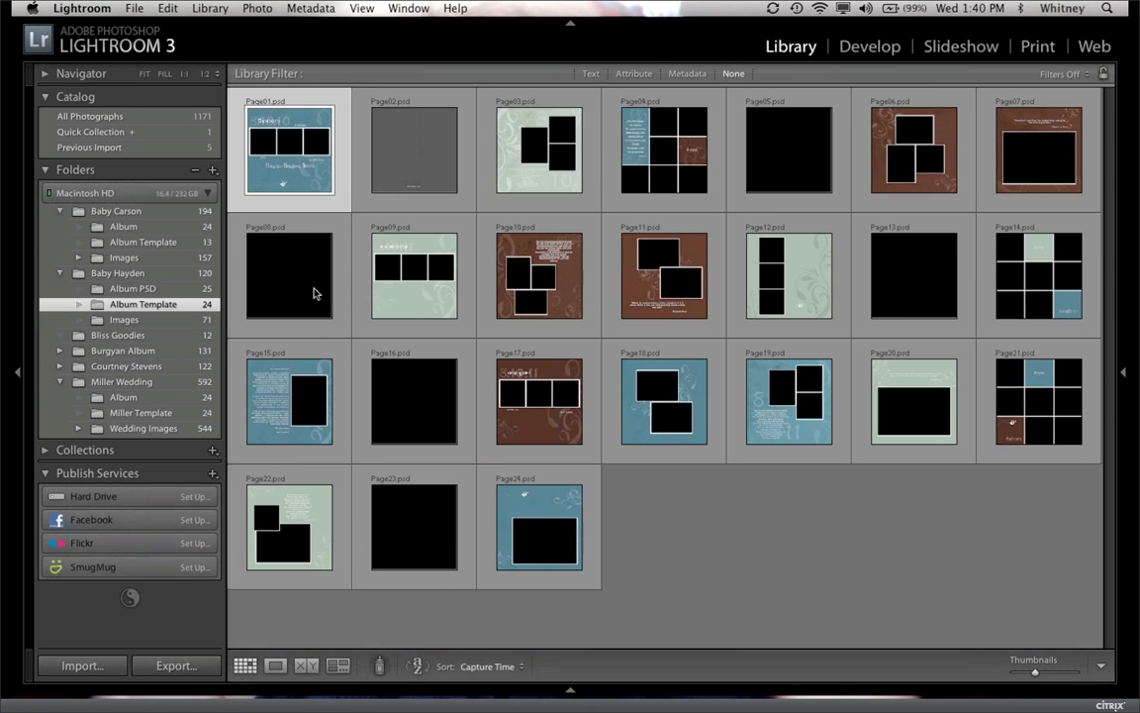
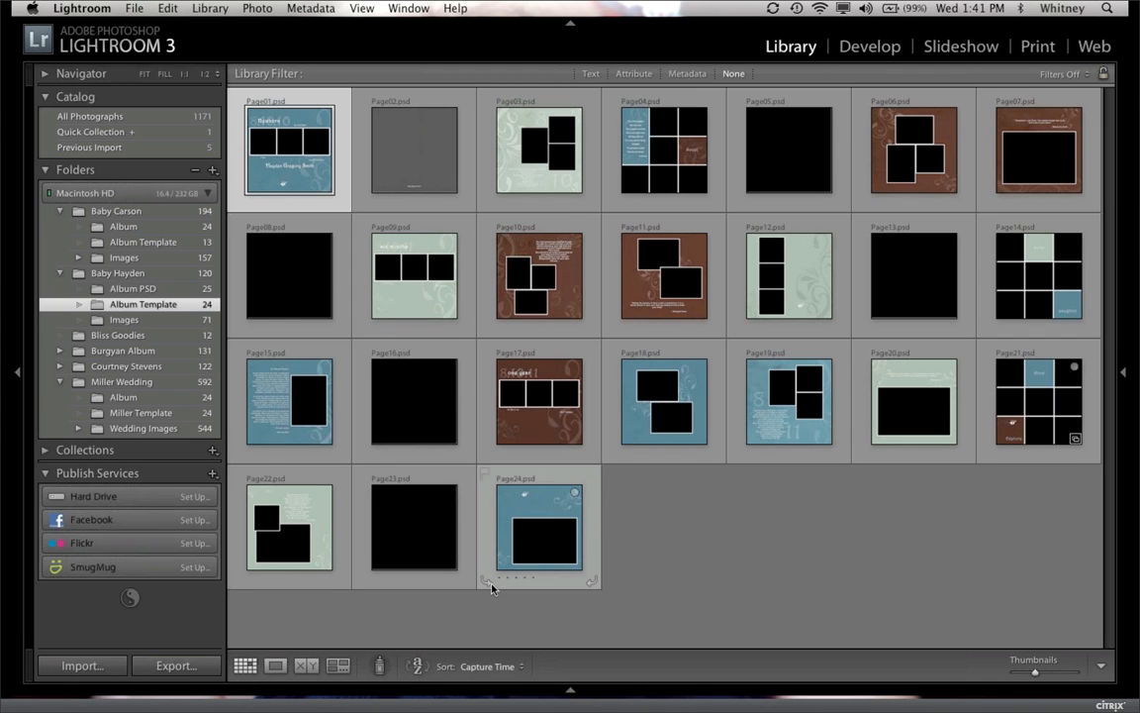
mouse_move(450, 685)
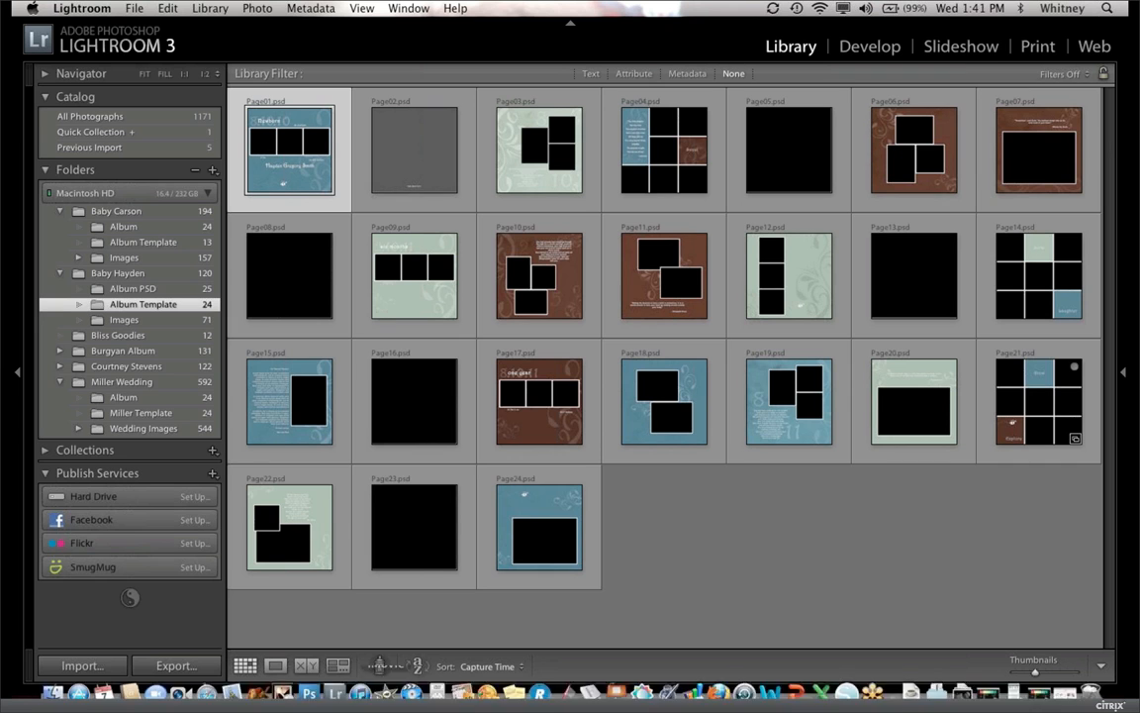
left_click(309, 679)
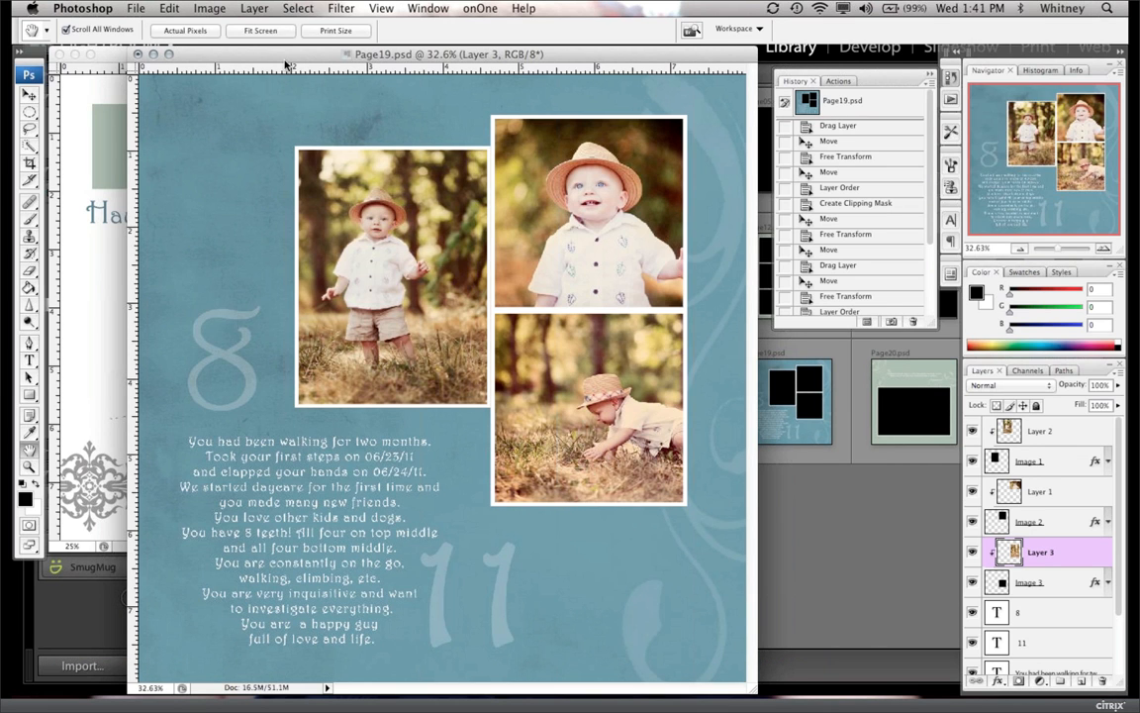
left_click_drag(283, 58, 315, 55)
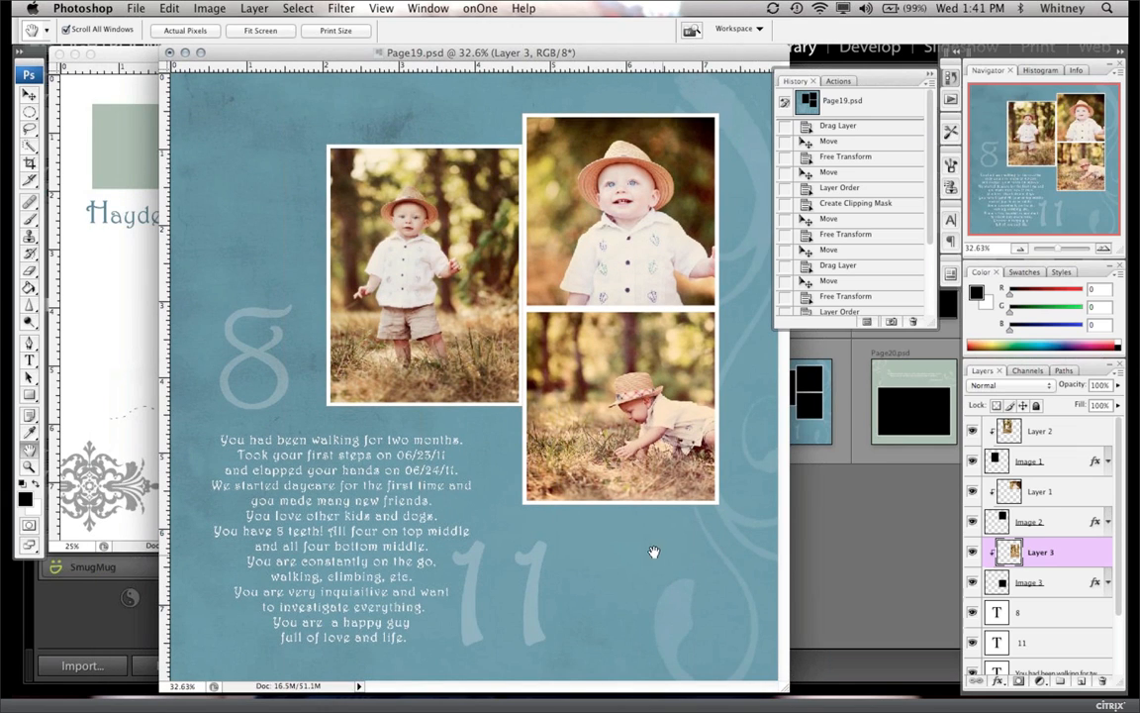
Step: Add a Solid Color fill layer directly above Background, using olive green #474a1b sampled from the page
scroll(1117, 563, "down", 2)
scroll(1117, 564, "down", 1)
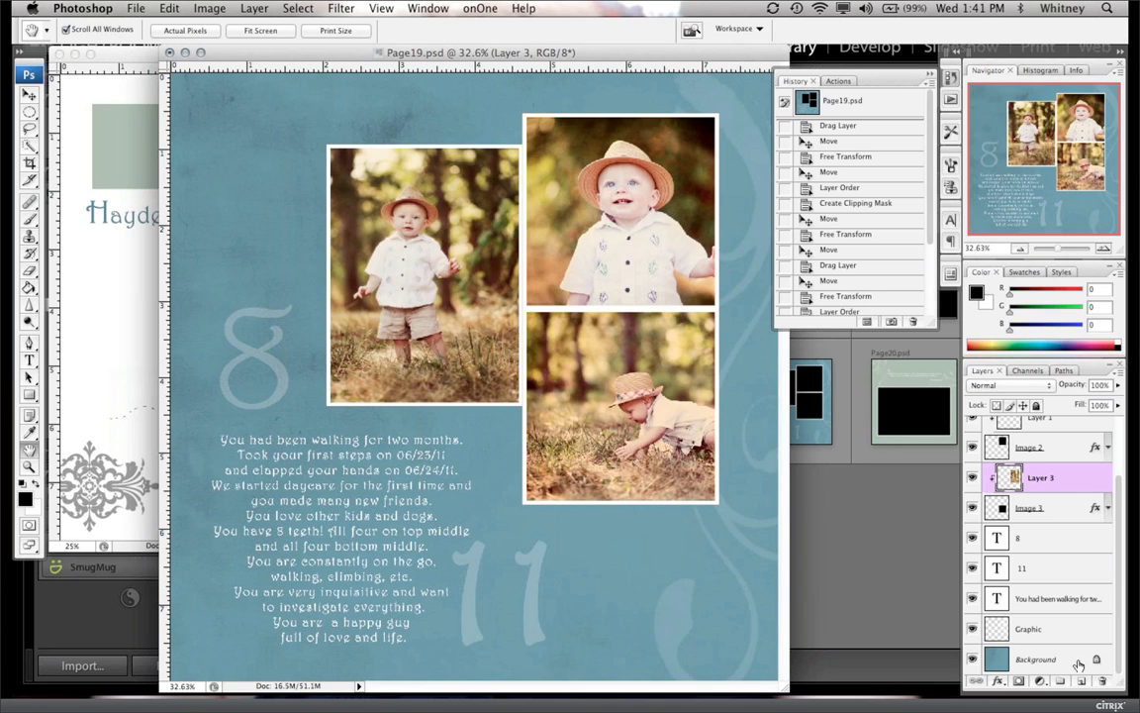
left_click(1045, 666)
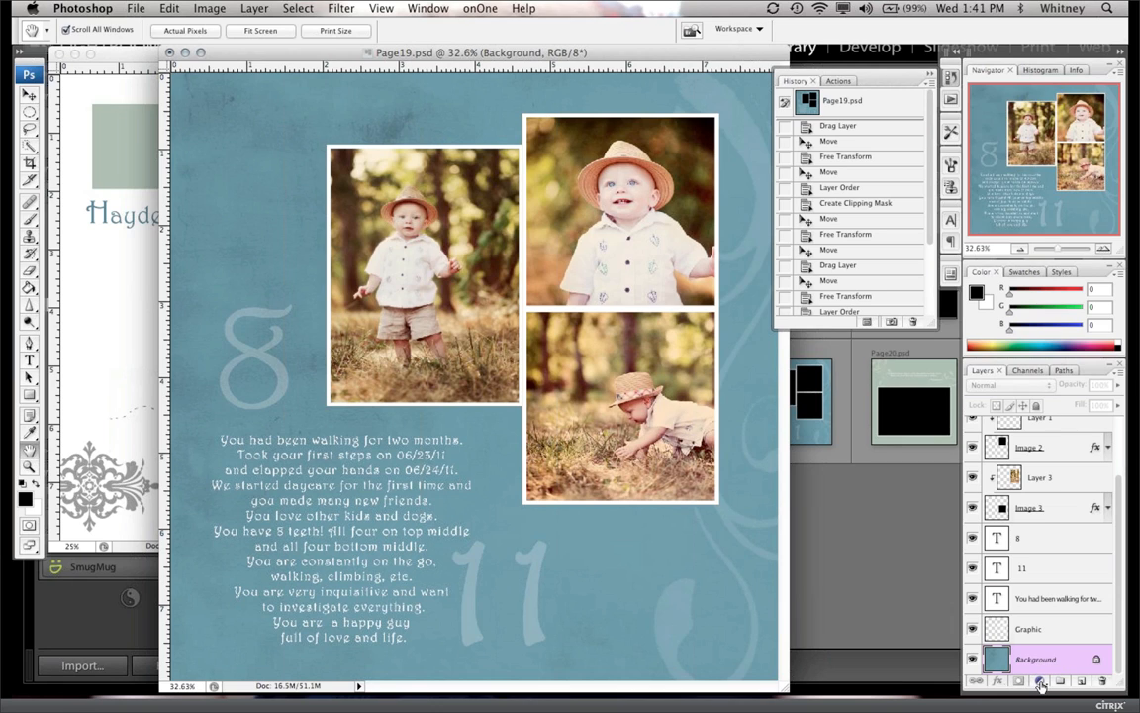
left_click(1040, 683)
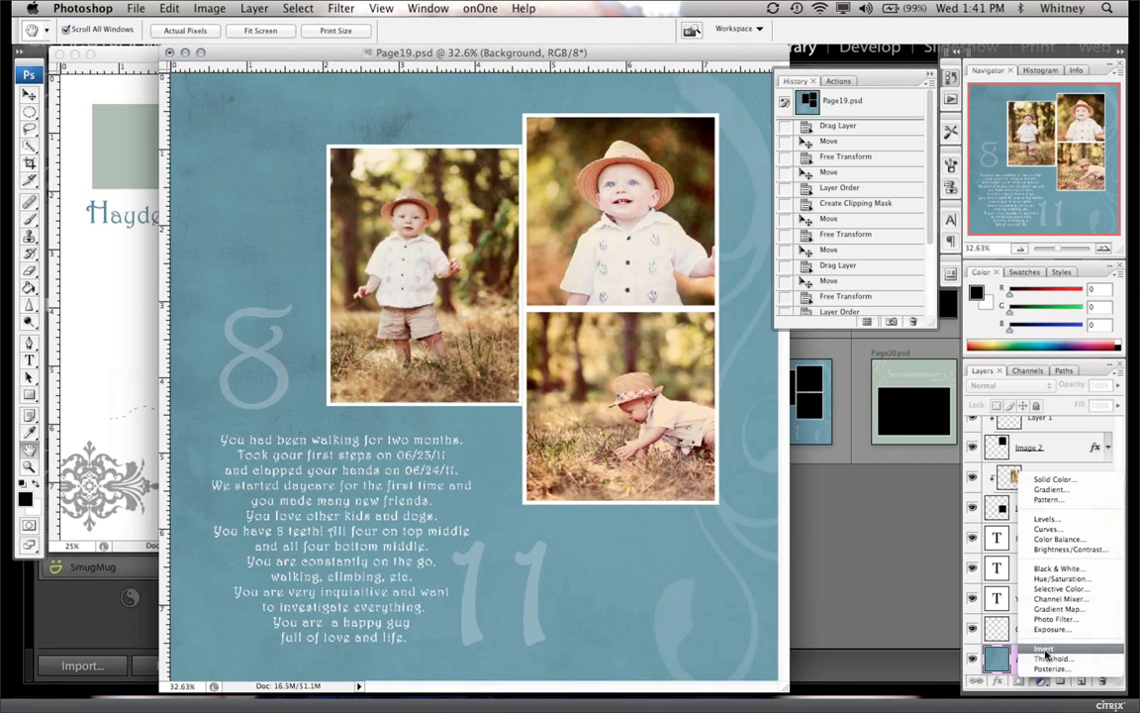
left_click(1061, 481)
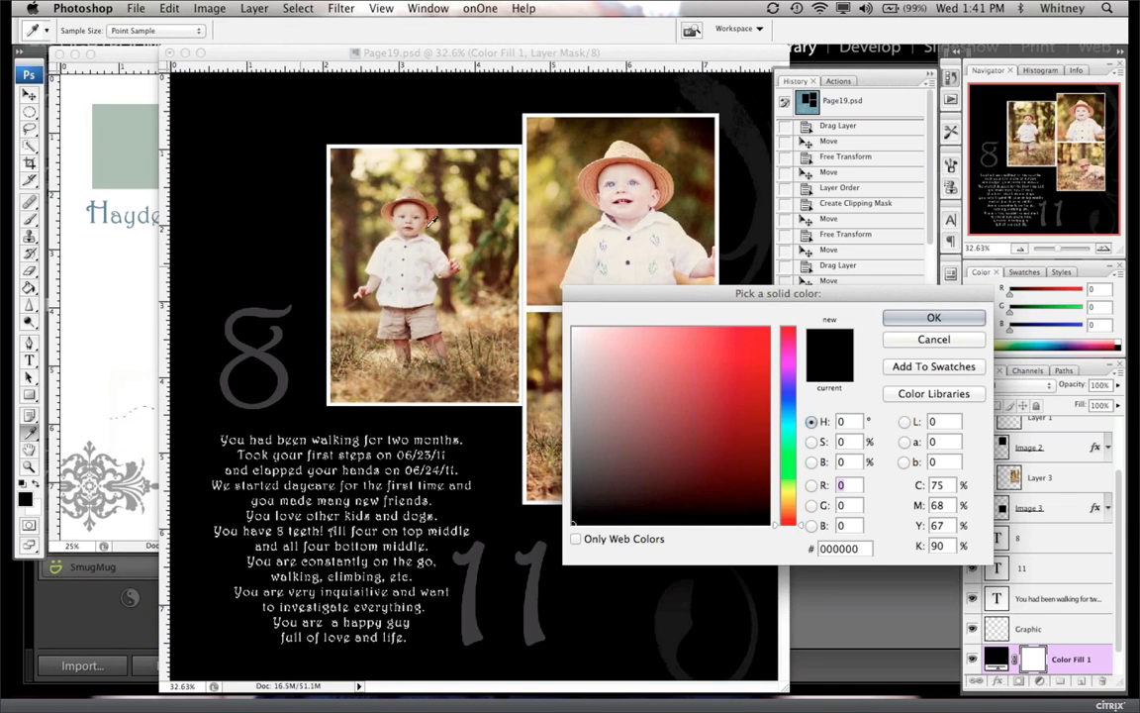
left_click(502, 220)
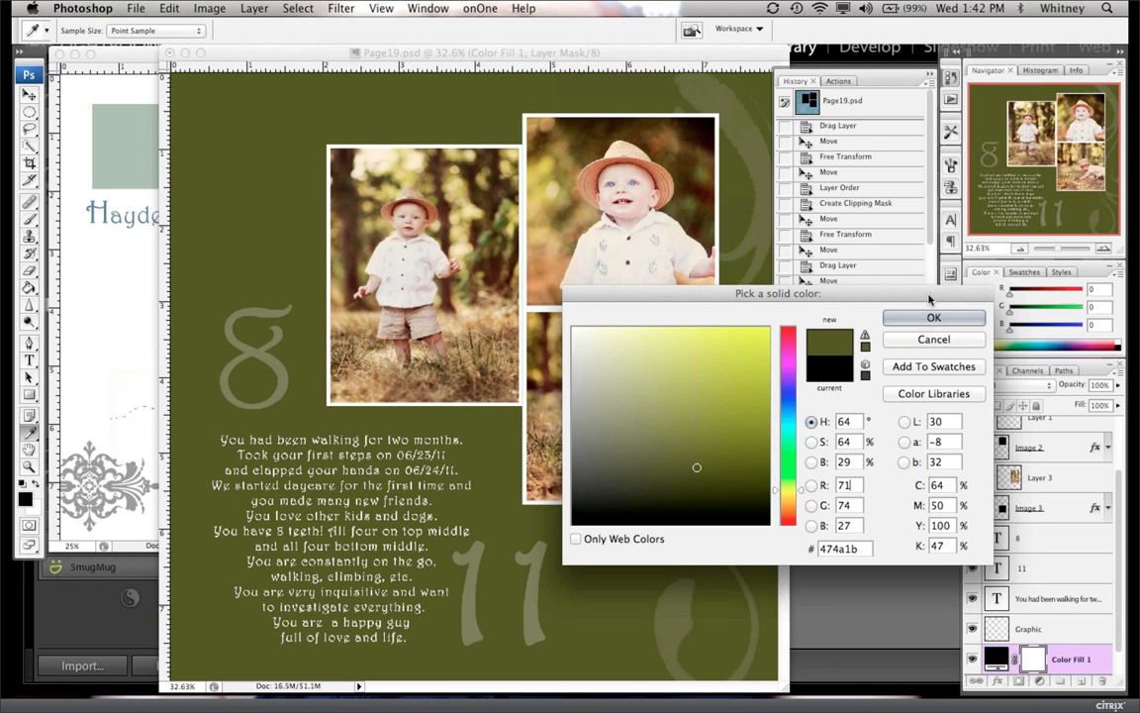
left_click(933, 317)
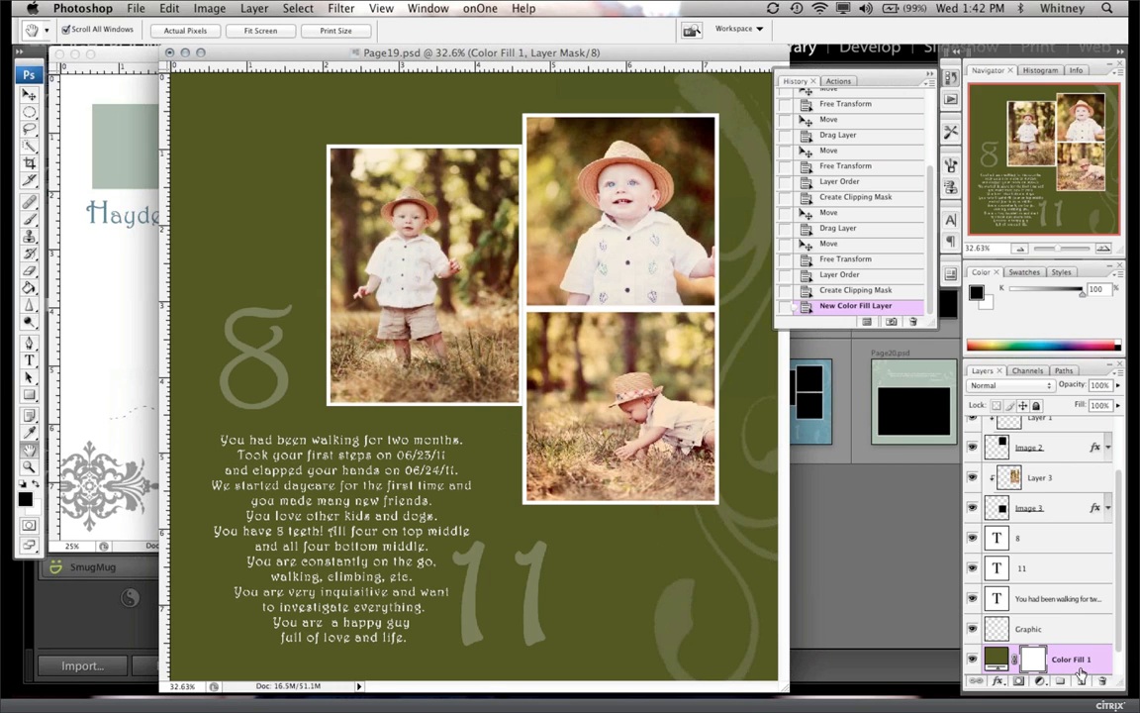
Step: Delete the olive green color fill layer above Background
scroll(1106, 683, "down", 1)
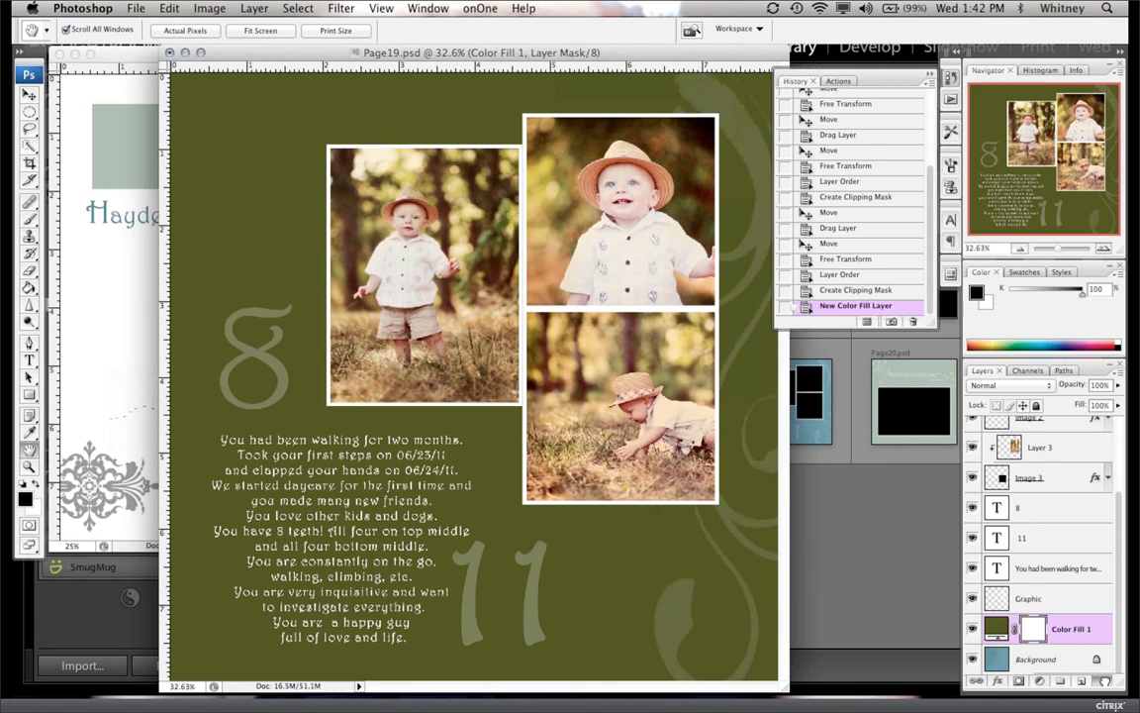
left_click(1105, 681)
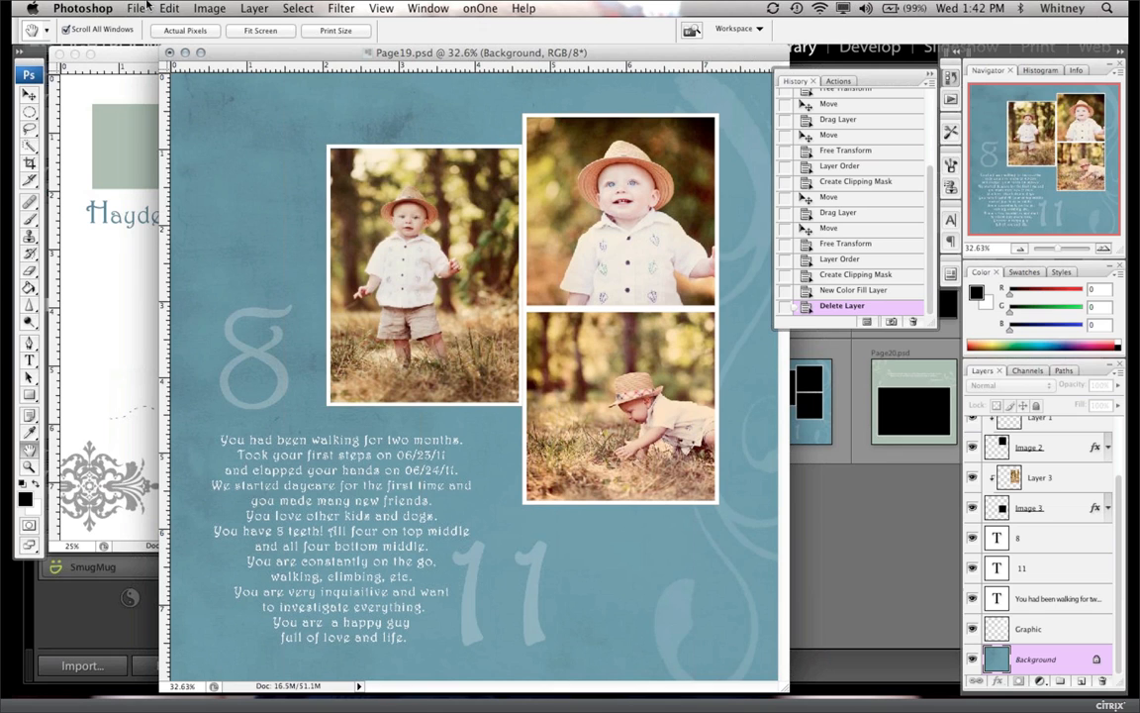
Step: Launch the PhotoFrame 4.6 Professional Edition automation for Page19.psd
left_click(145, 8)
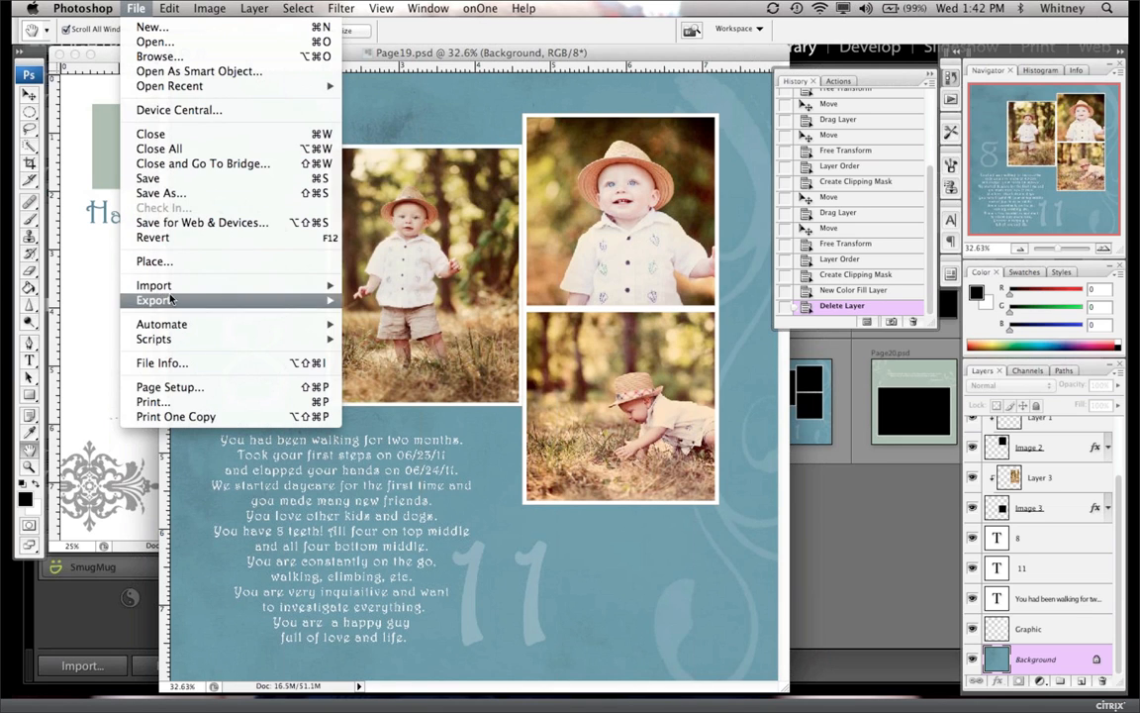
mouse_move(174, 324)
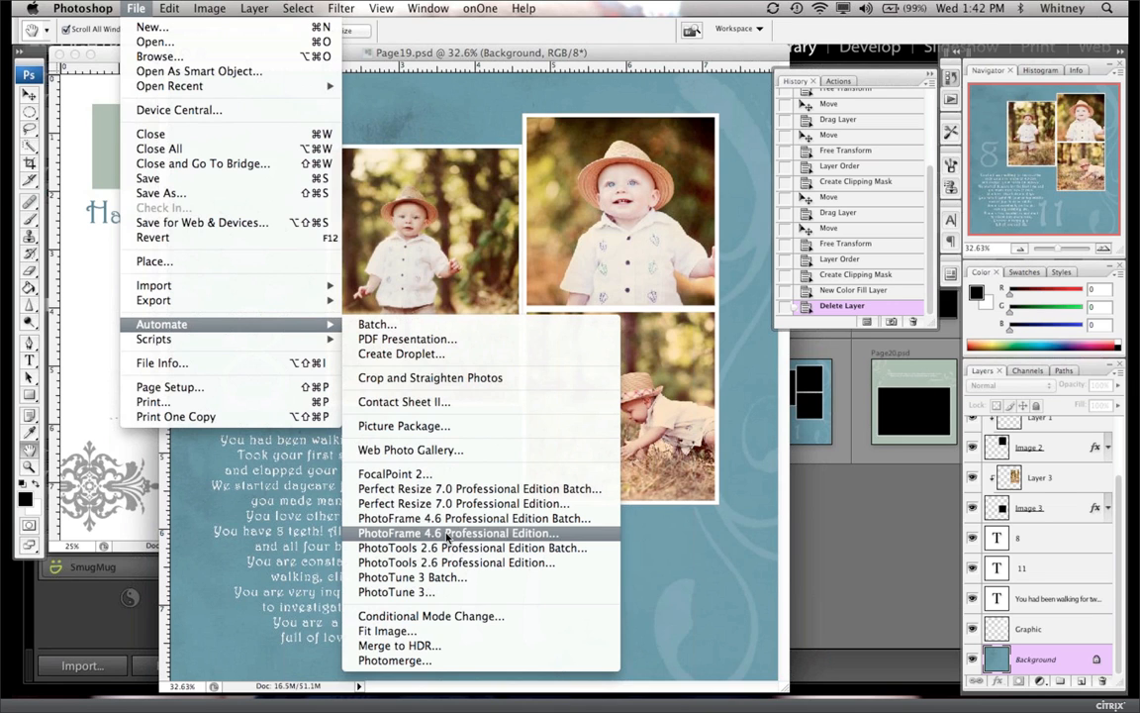
left_click(447, 534)
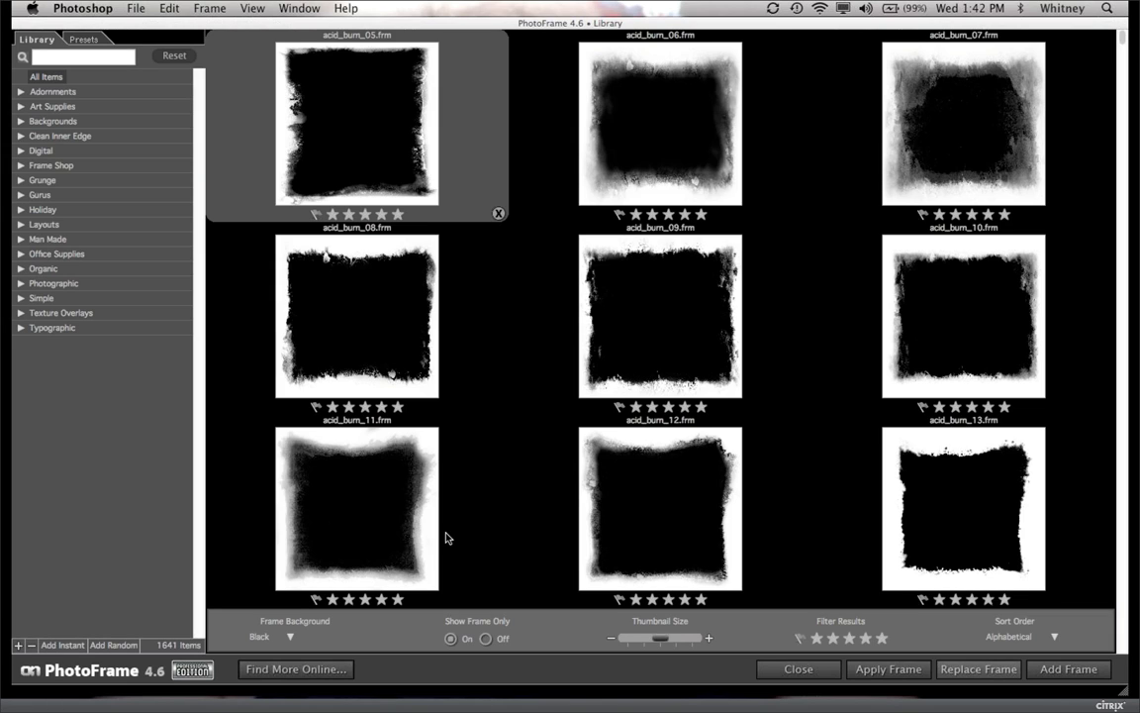
Step: Browse the Baby and Composite categories of Adornments in the PhotoFrame library
left_click(22, 92)
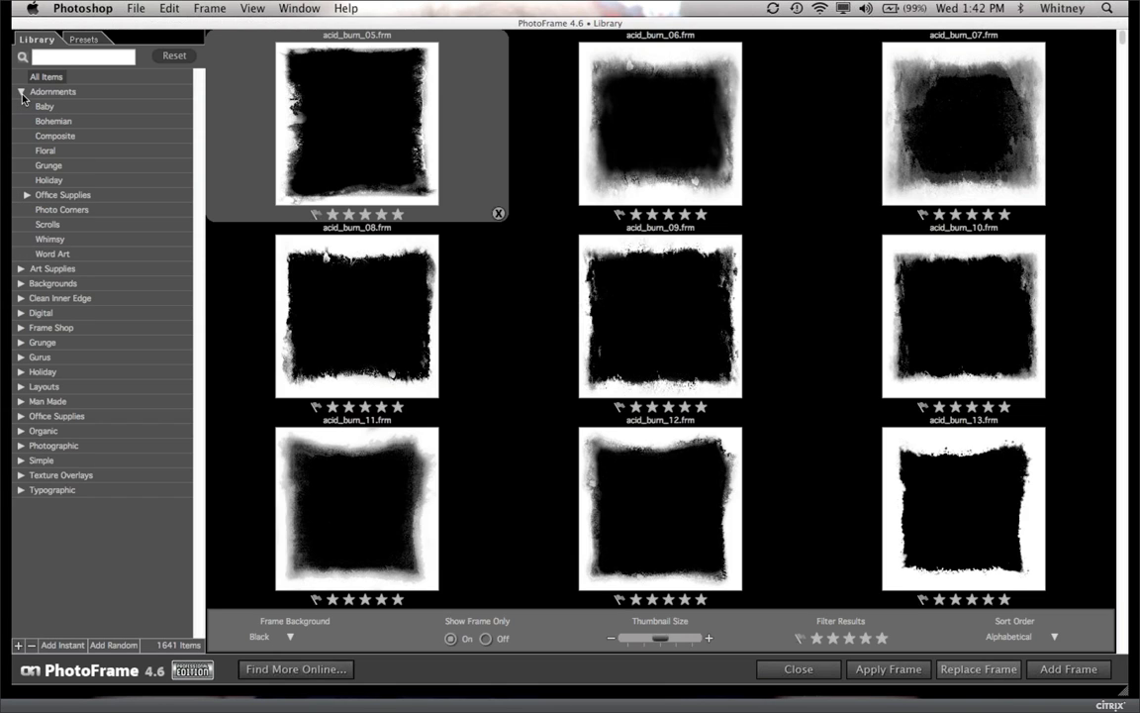
left_click(47, 106)
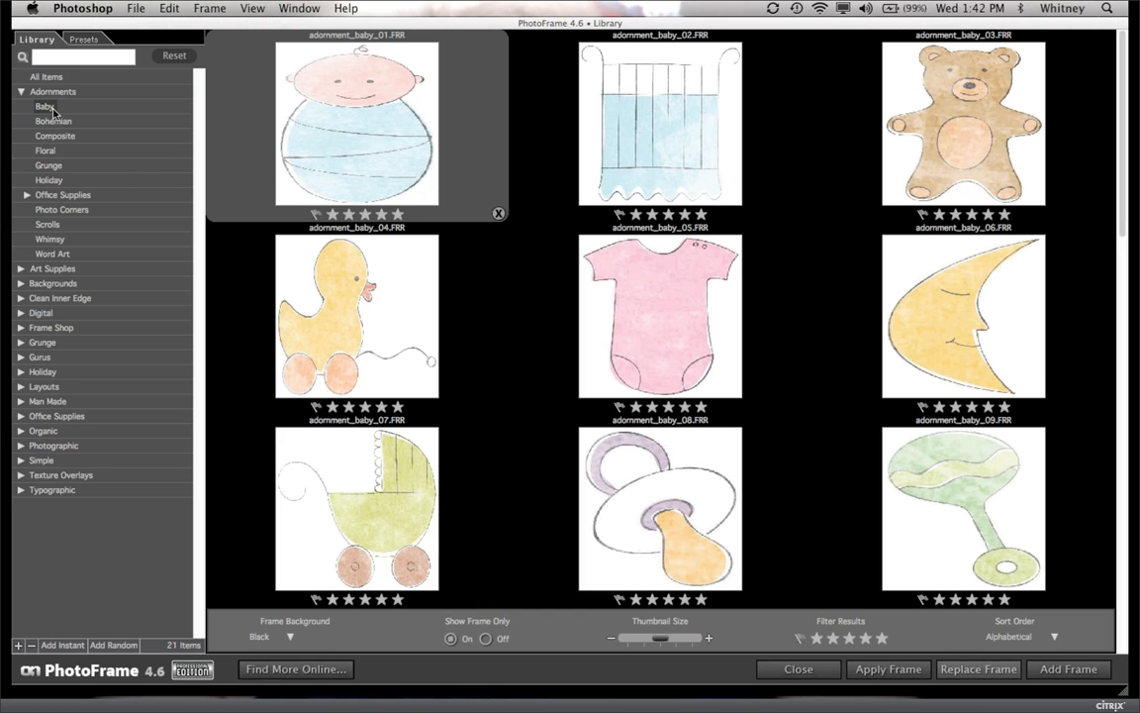
left_click(55, 136)
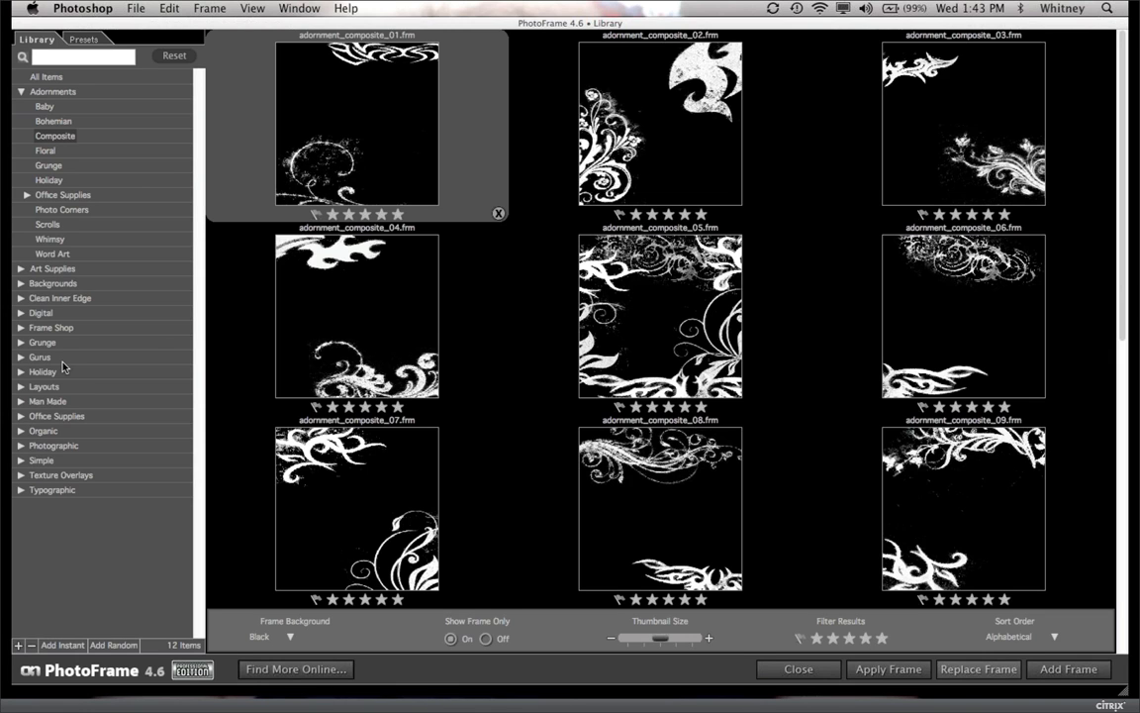
Step: Browse the Floral, Grunge, Baby and Whimsy categories of Adornments in the PhotoFrame library
left_click(45, 151)
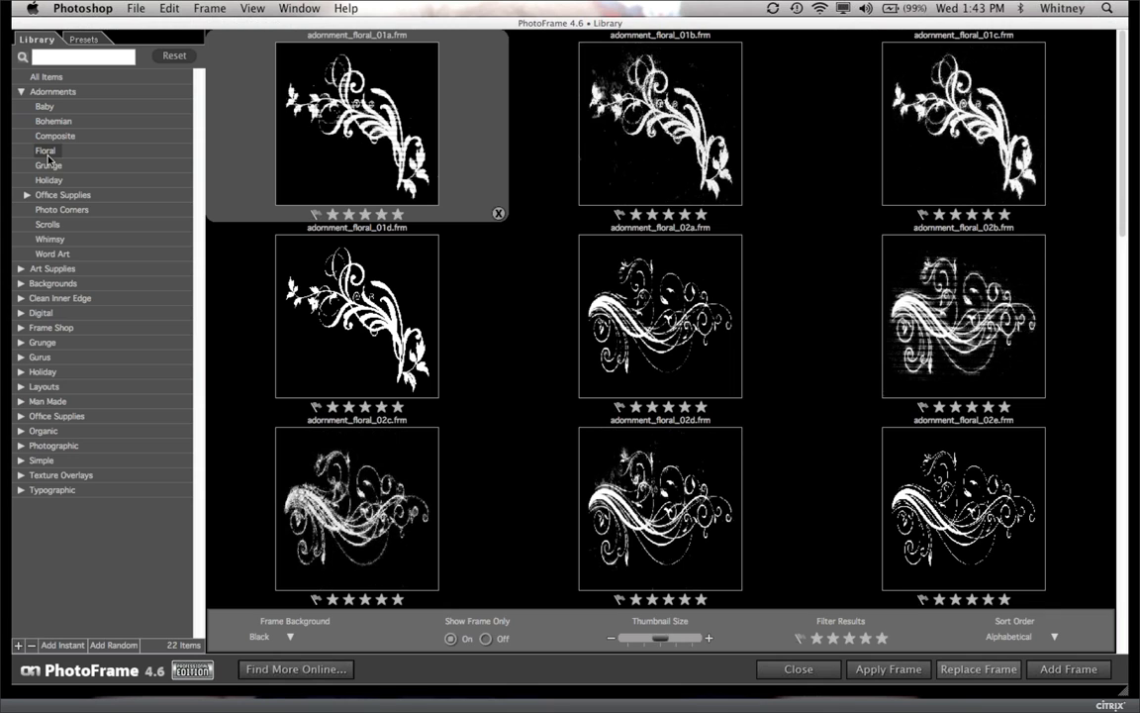
left_click(48, 167)
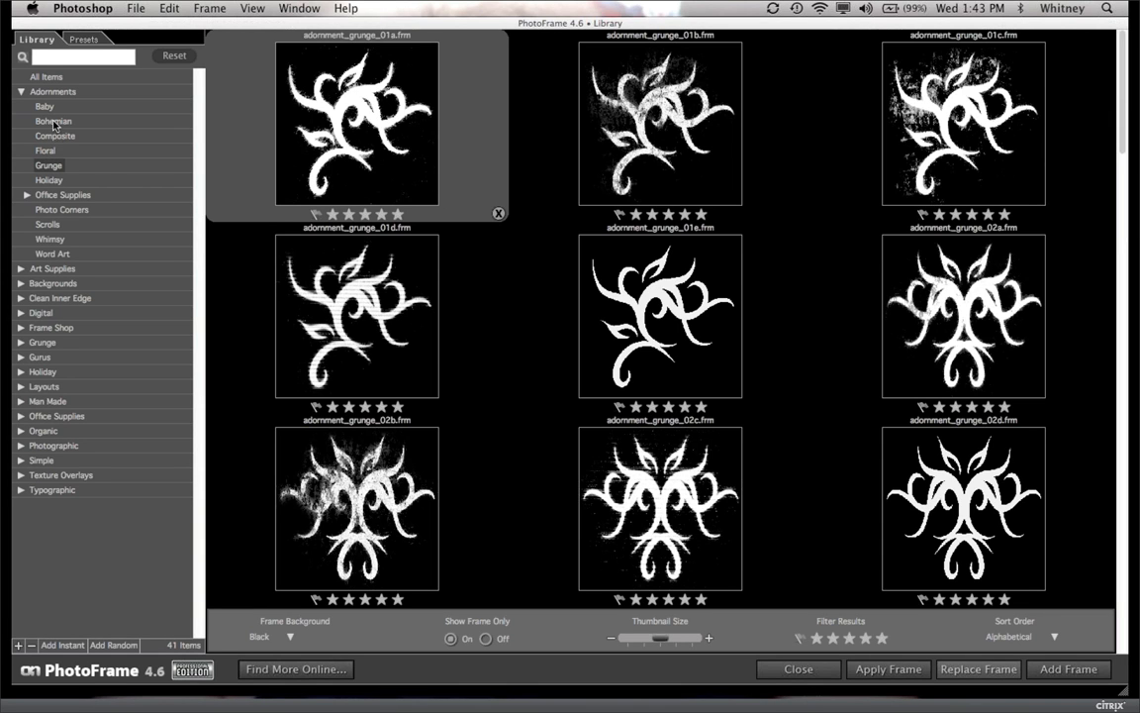
left_click(47, 107)
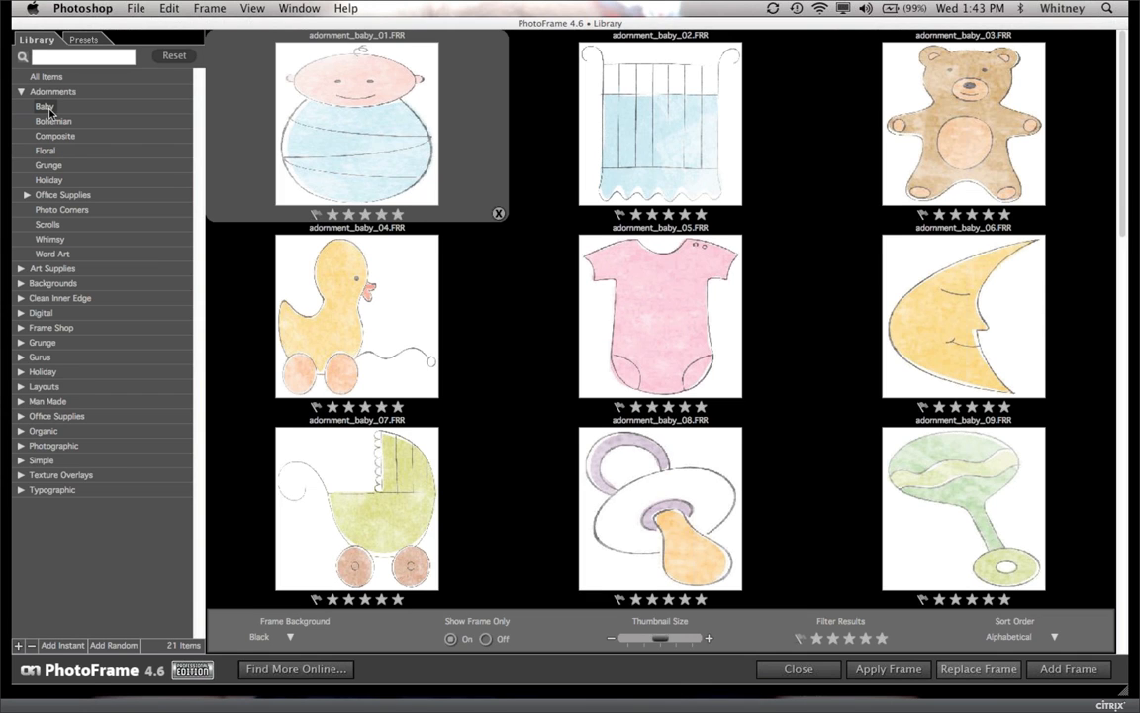
left_click(53, 243)
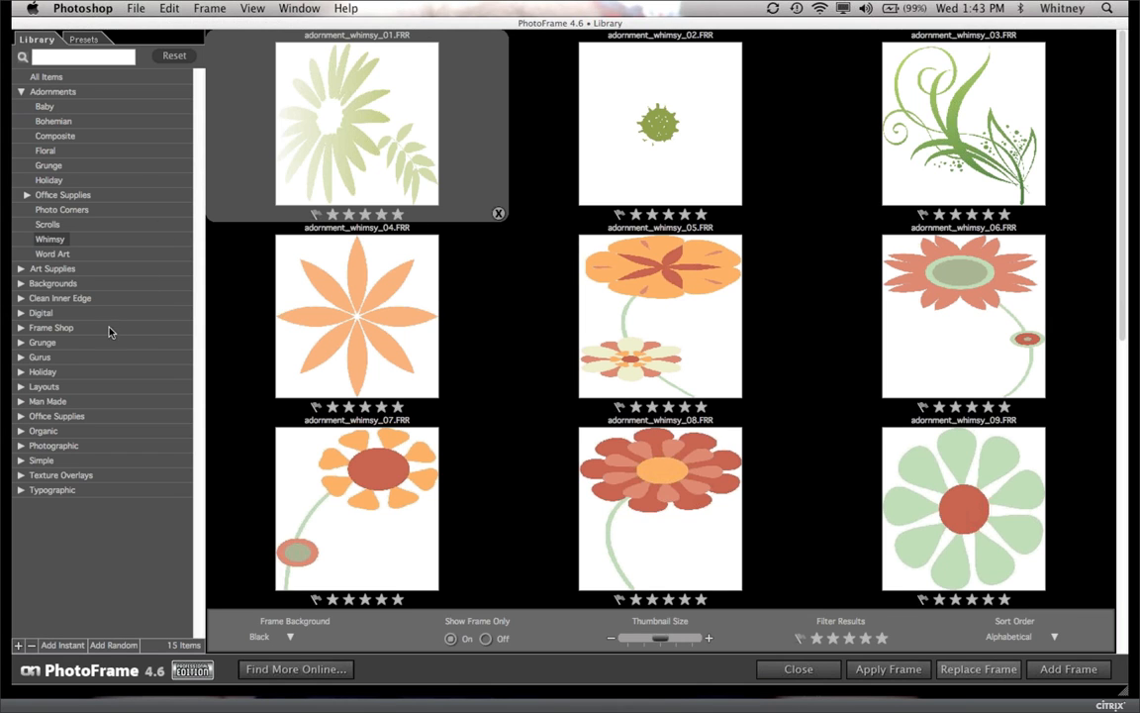
Step: Add the light blue damask Malvre_Background_28.frr from the Gurus category and apply it to a new layer
left_click(22, 358)
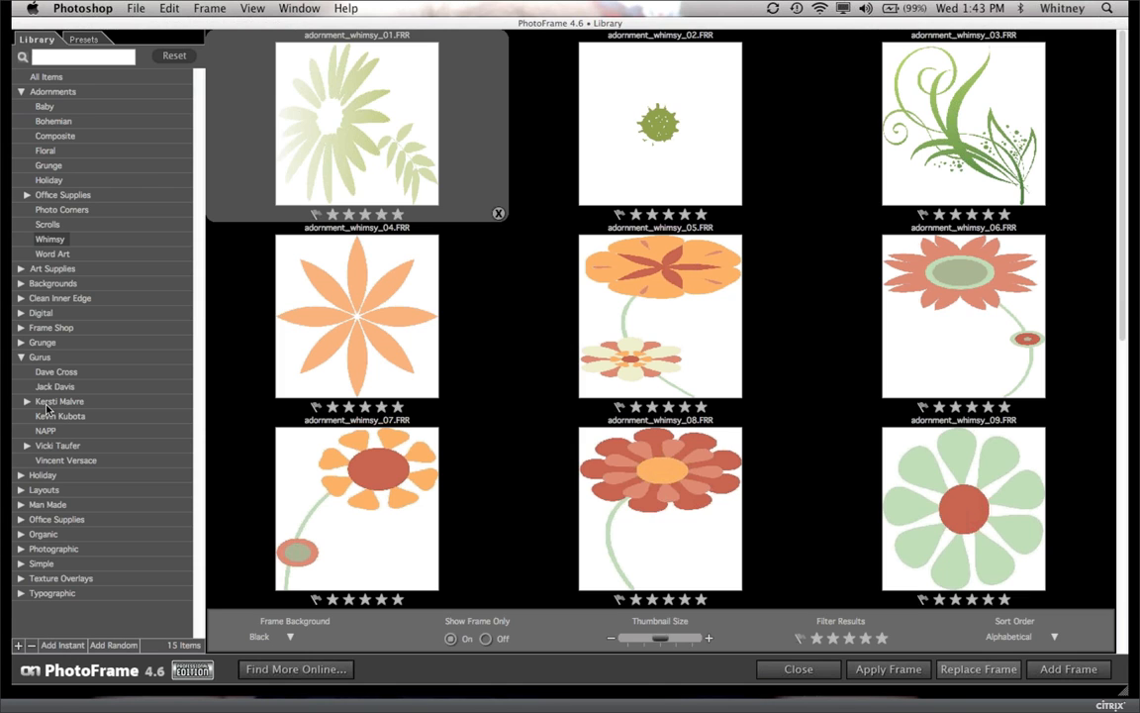
left_click(46, 405)
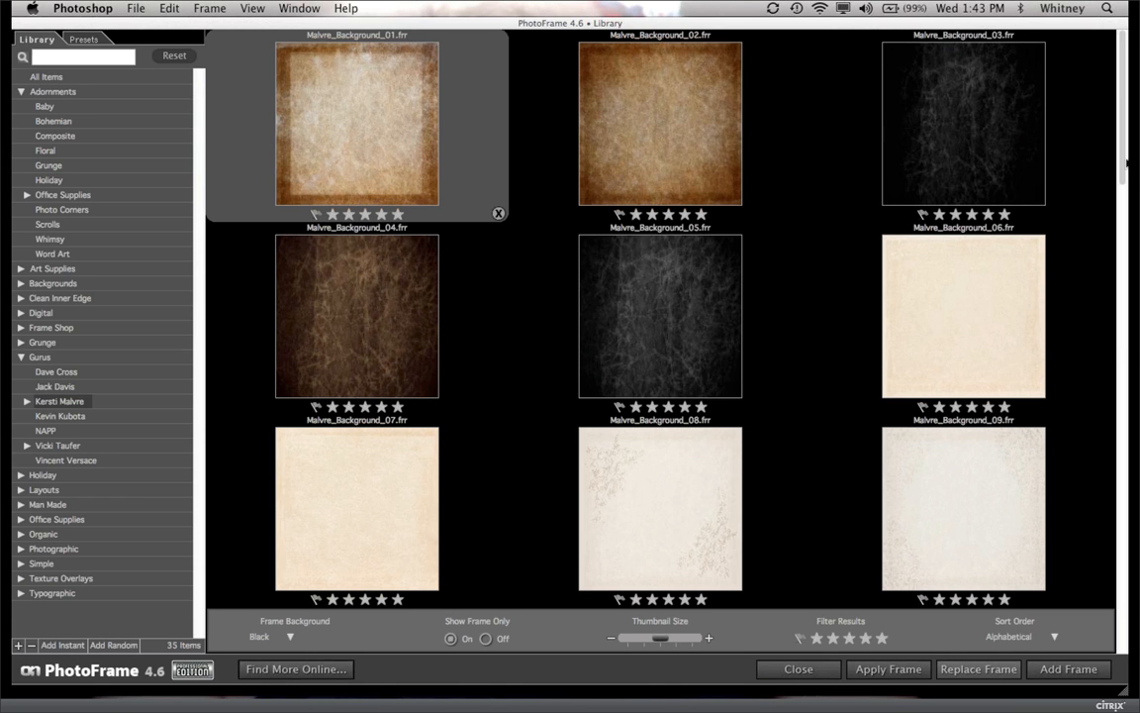
scroll(1012, 168, "down", 2)
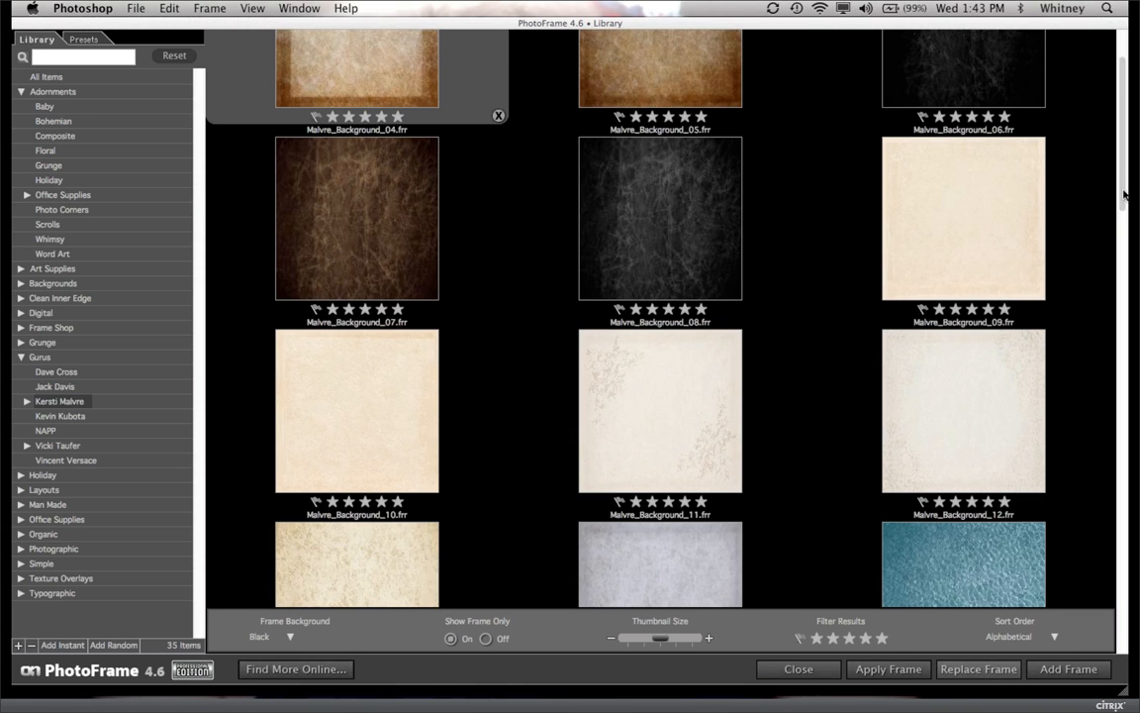
left_click_drag(1125, 195, 1126, 490)
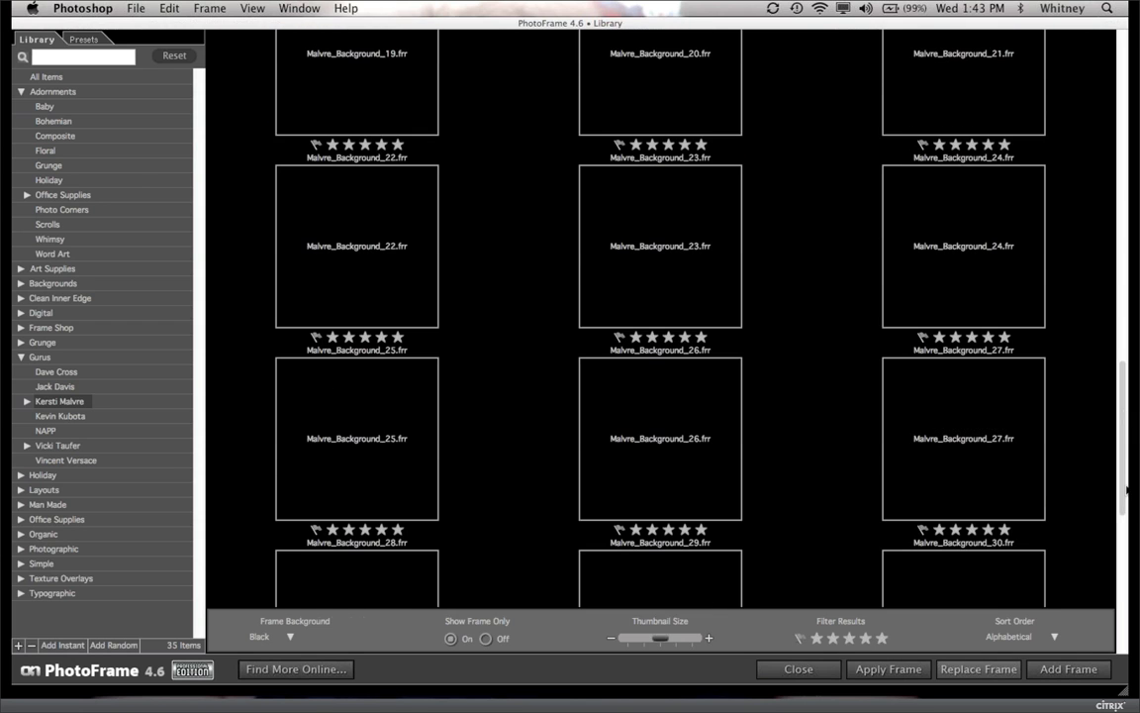
scroll(1127, 488, "down", 3)
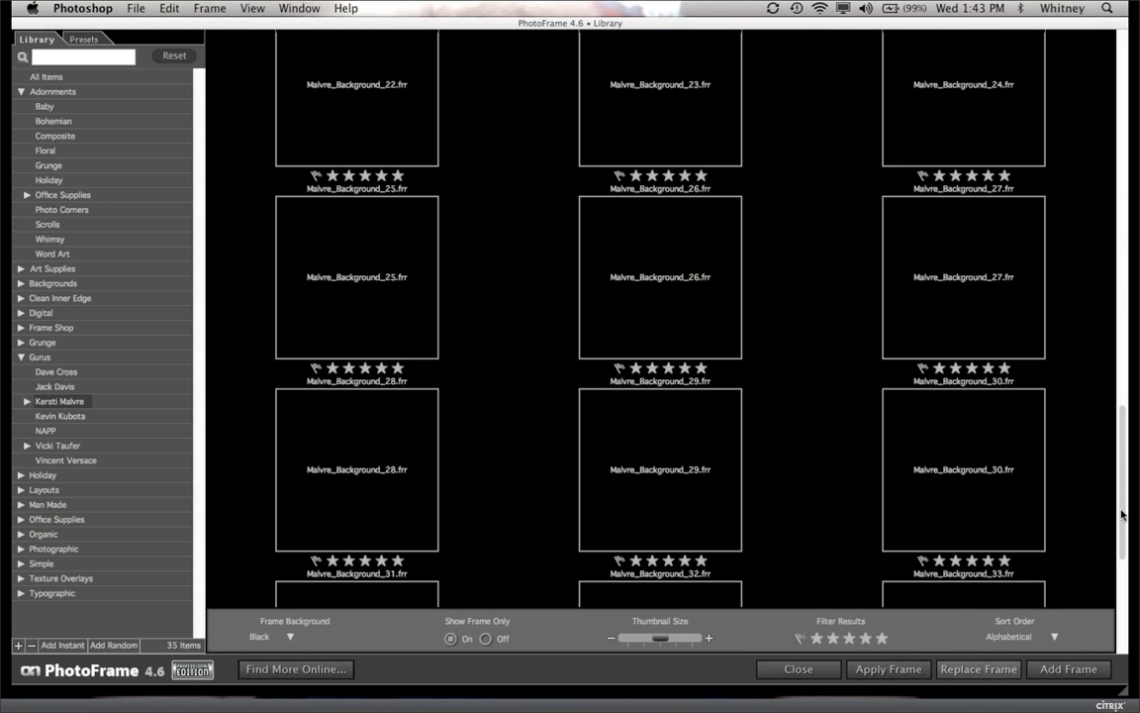
left_click(387, 476)
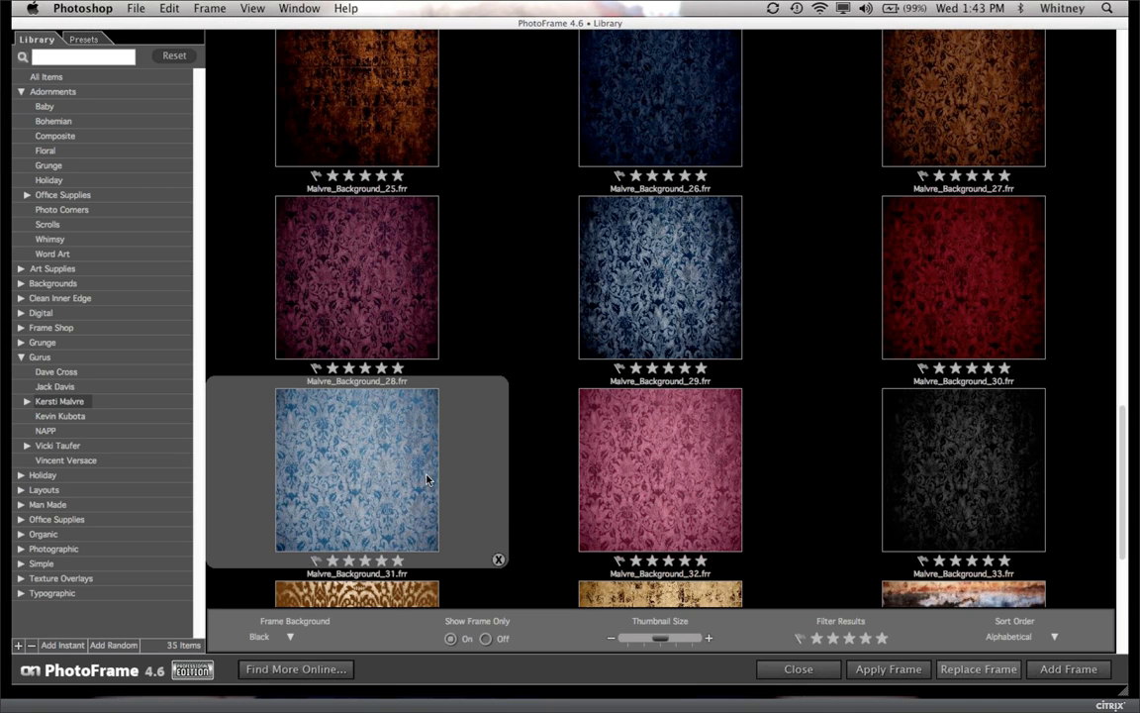
double_click(372, 533)
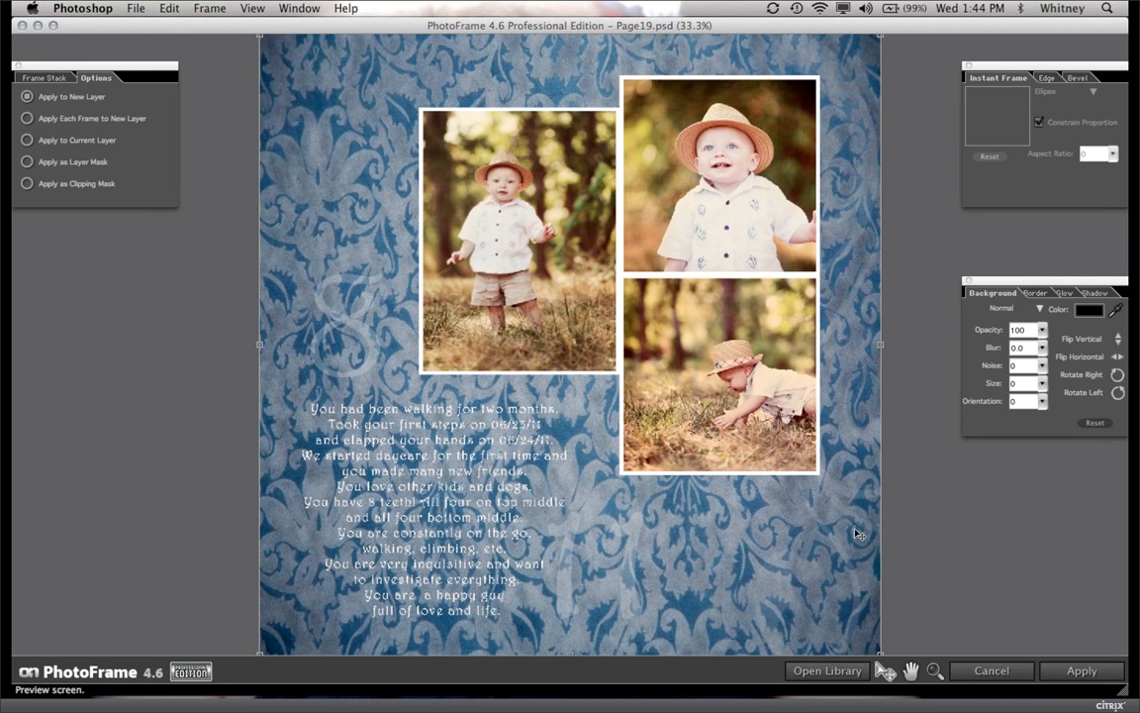
left_click(1081, 673)
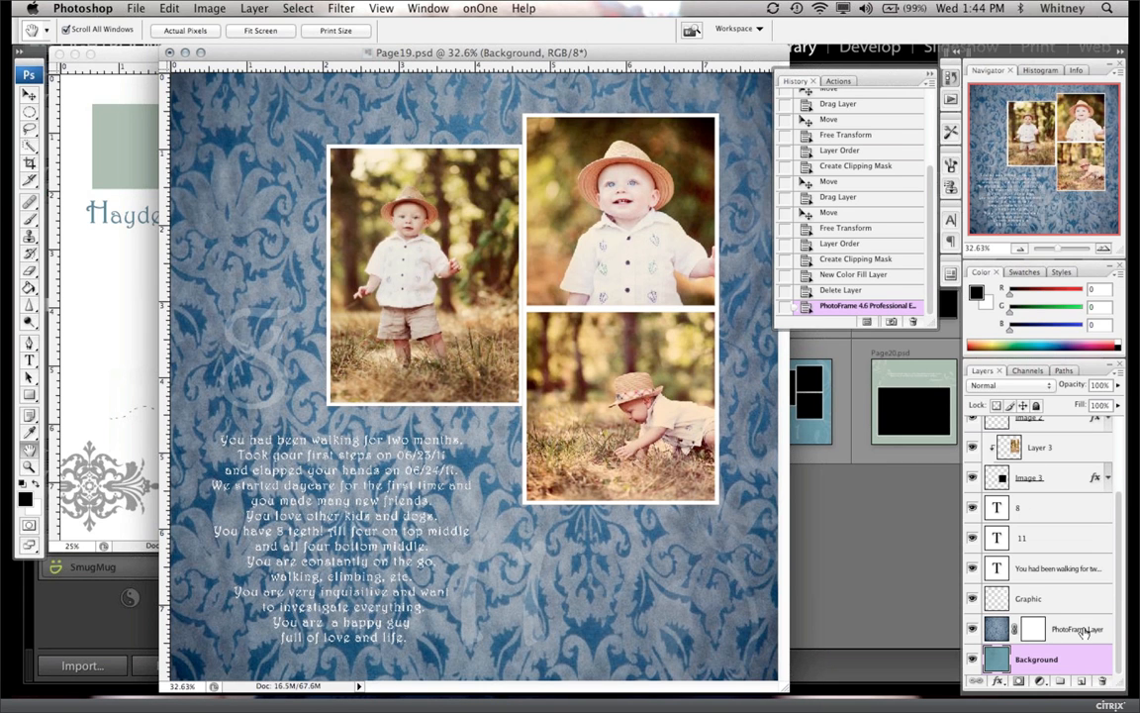
Step: Add a Solid Color fill layer directly above the PhotoFrame layer, using olive green #484d19 sampled from the left photo's foliage
left_click(1086, 634)
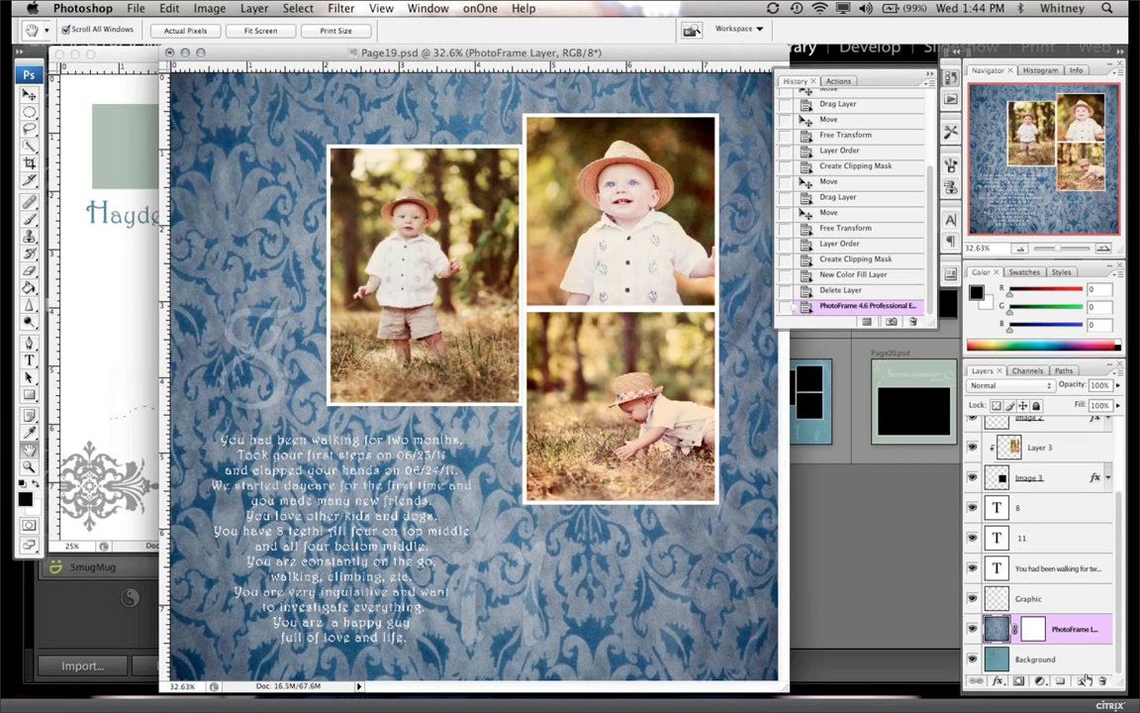
left_click(1042, 682)
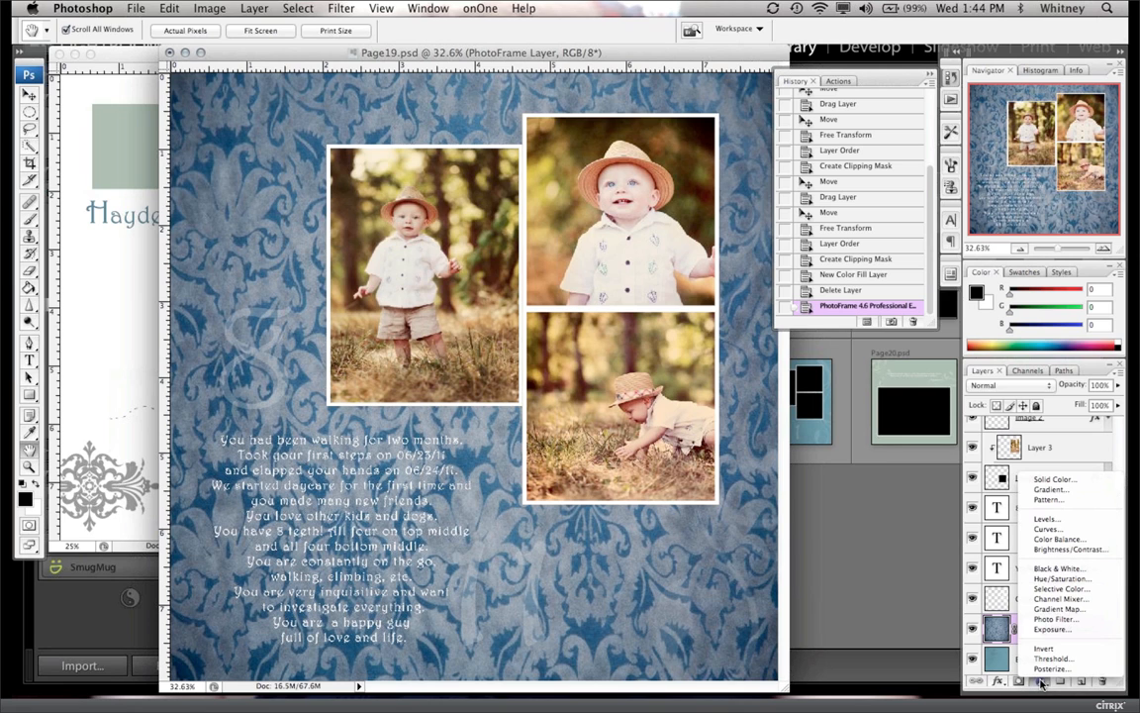
left_click(1040, 481)
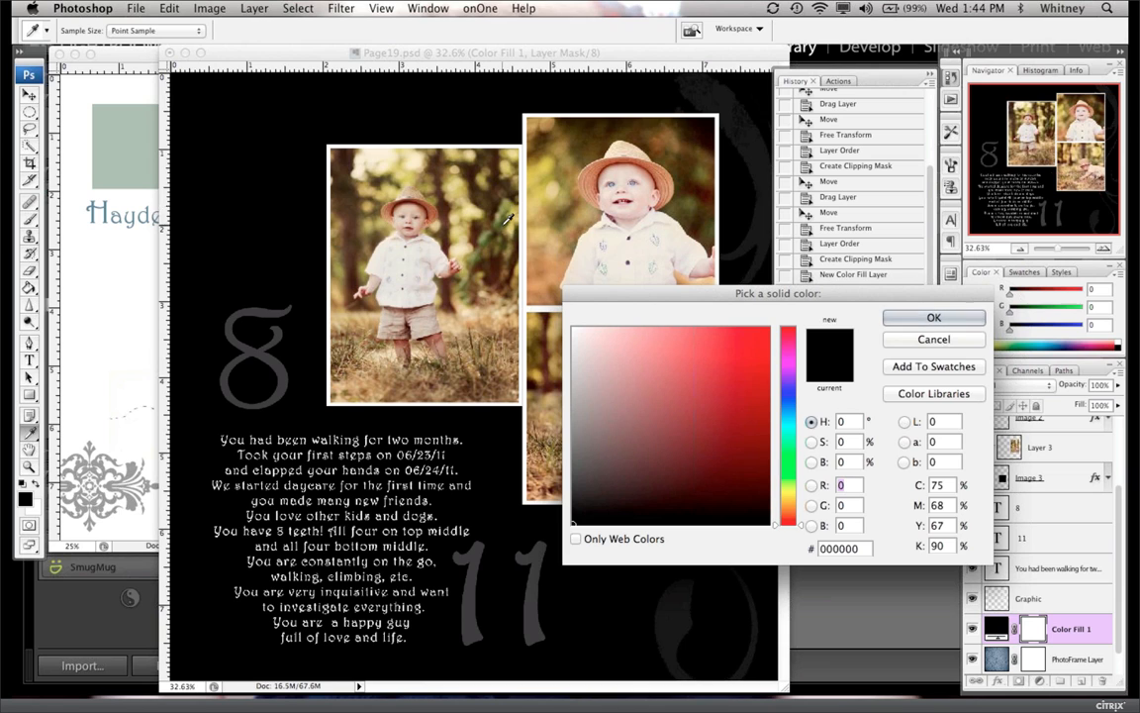
left_click(508, 220)
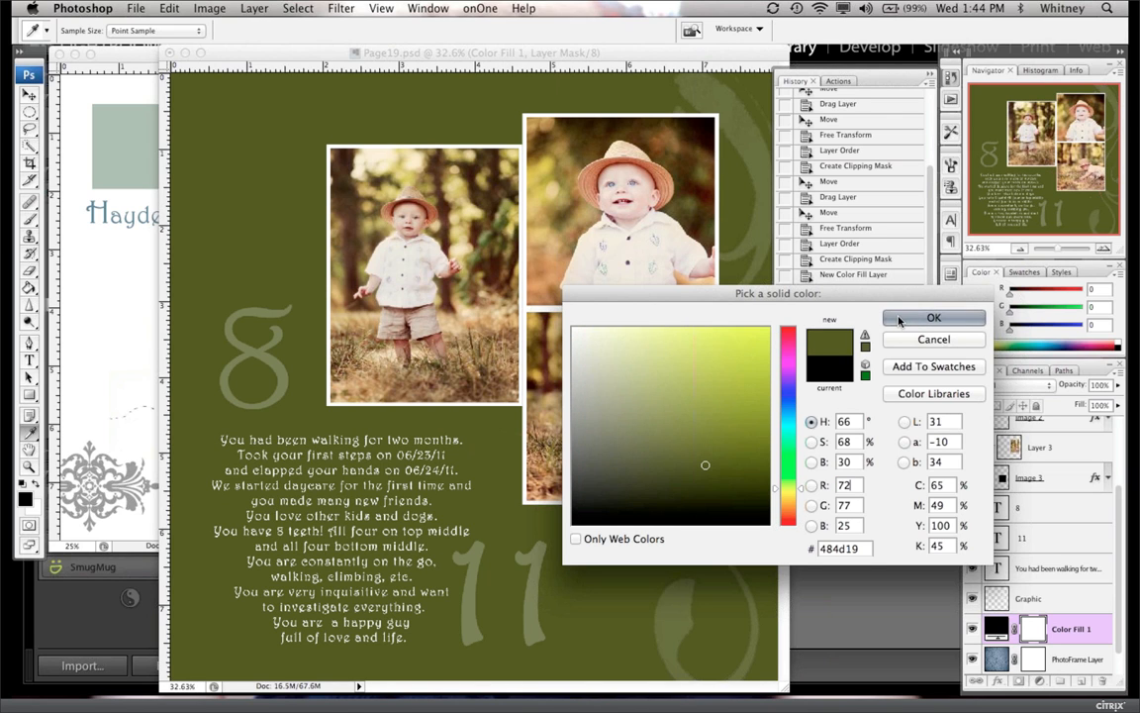
left_click(900, 318)
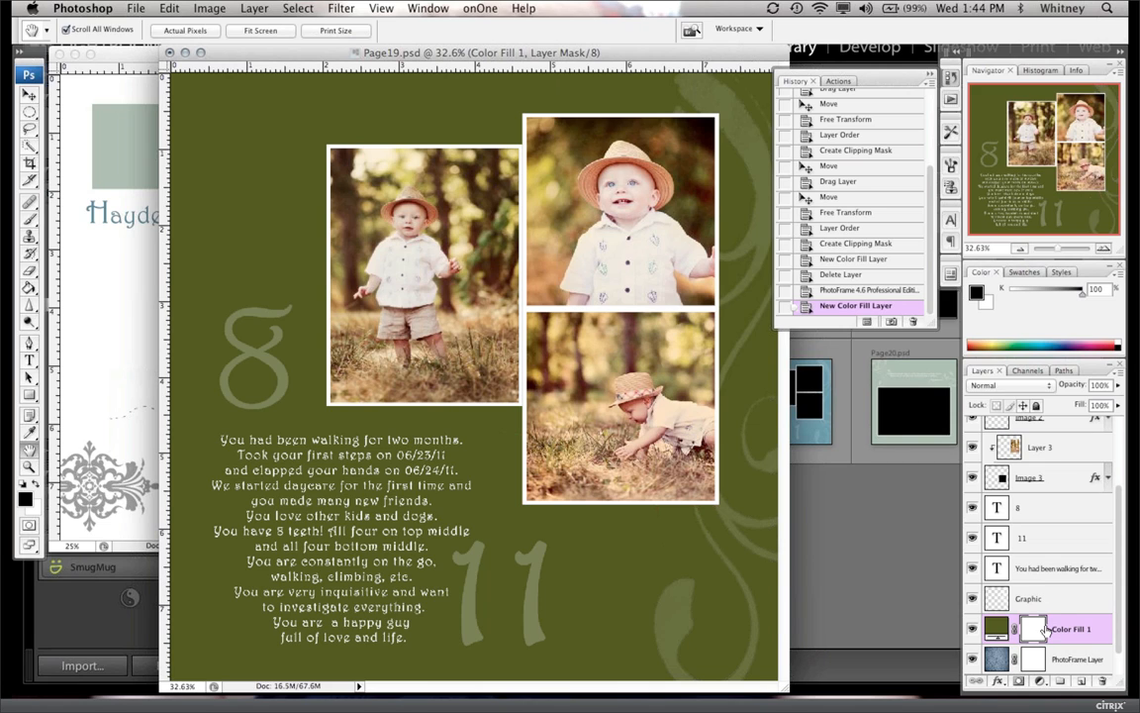
Step: Set the olive fill layer's blend mode to Color and reduce the damask PhotoFrame layer's opacity to 45%
left_click(1008, 386)
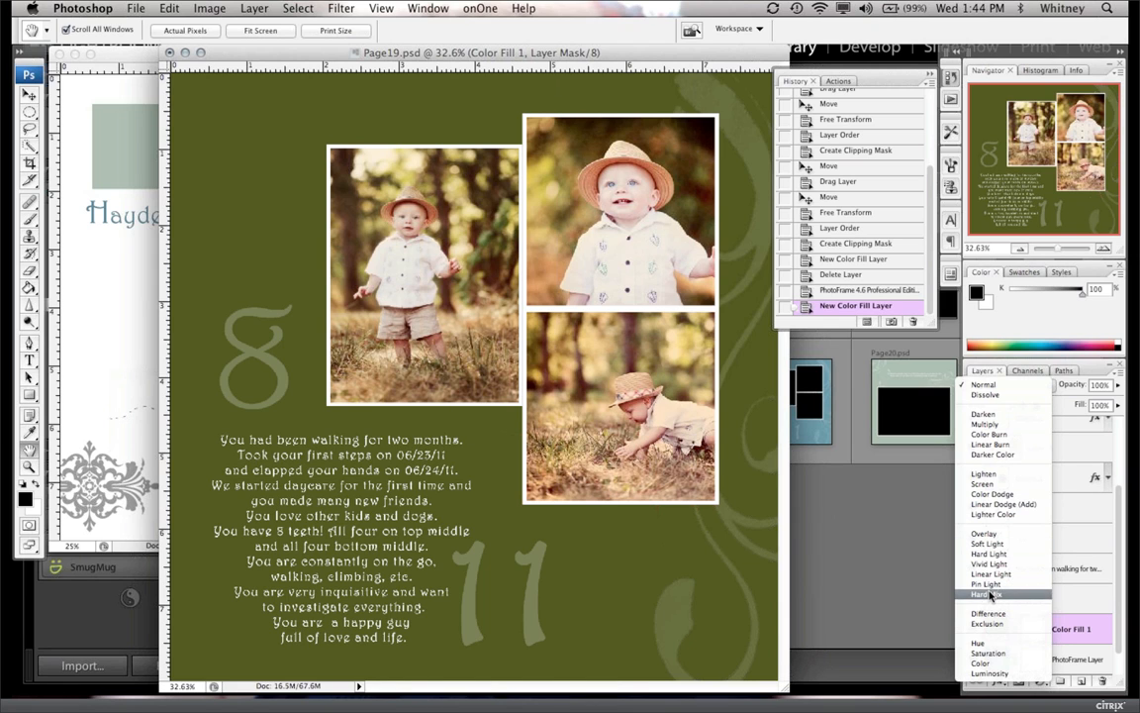
left_click(989, 663)
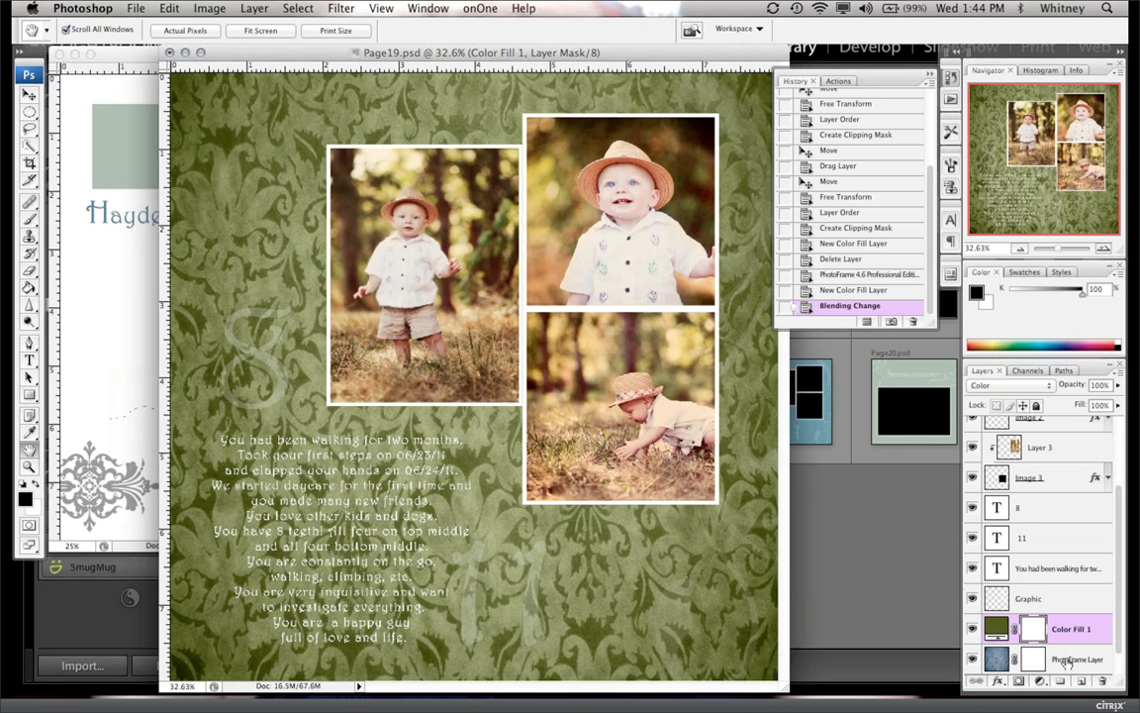
left_click(993, 661)
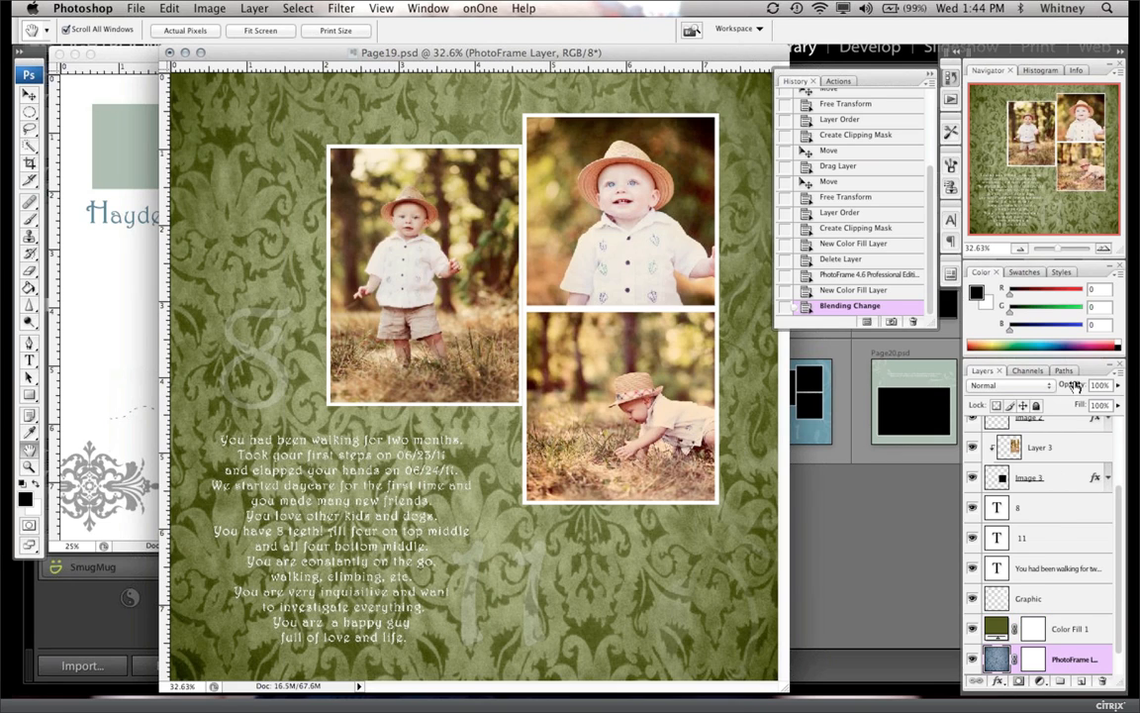
mouse_move(1076, 387)
left_mouse_down()
mouse_move(1054, 388)
mouse_move(1081, 387)
mouse_move(1065, 389)
left_mouse_up()
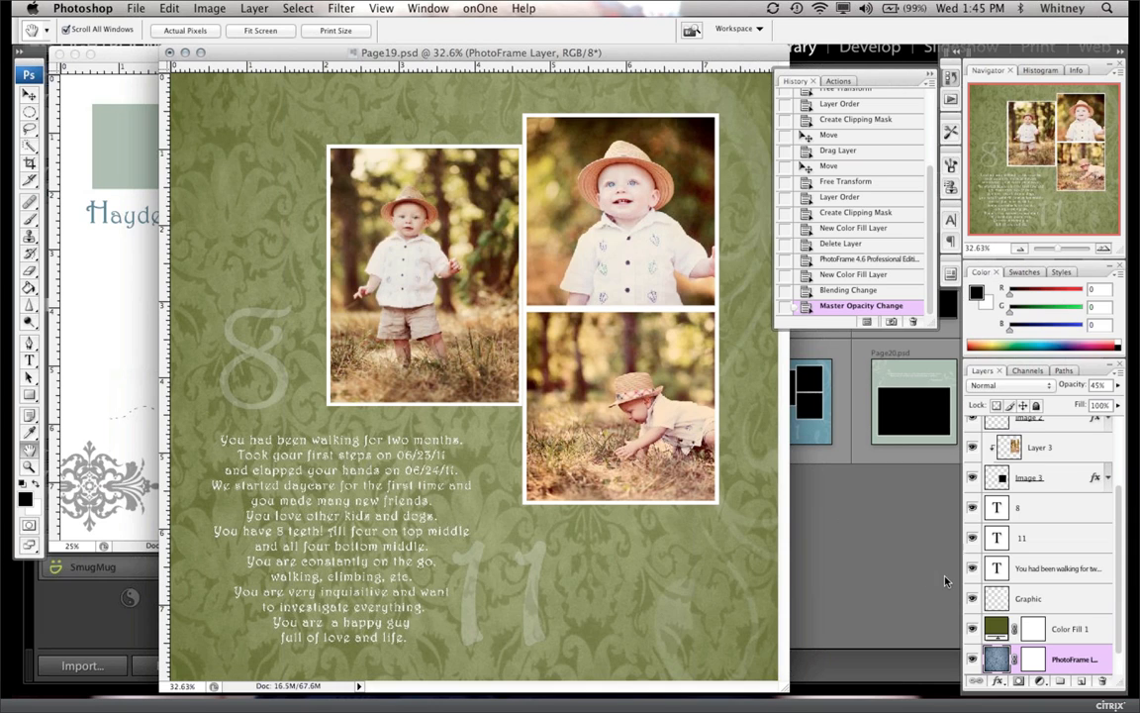
Step: Try the Graphic swirl layer at 91% opacity, and delete the layer
left_click(1030, 598)
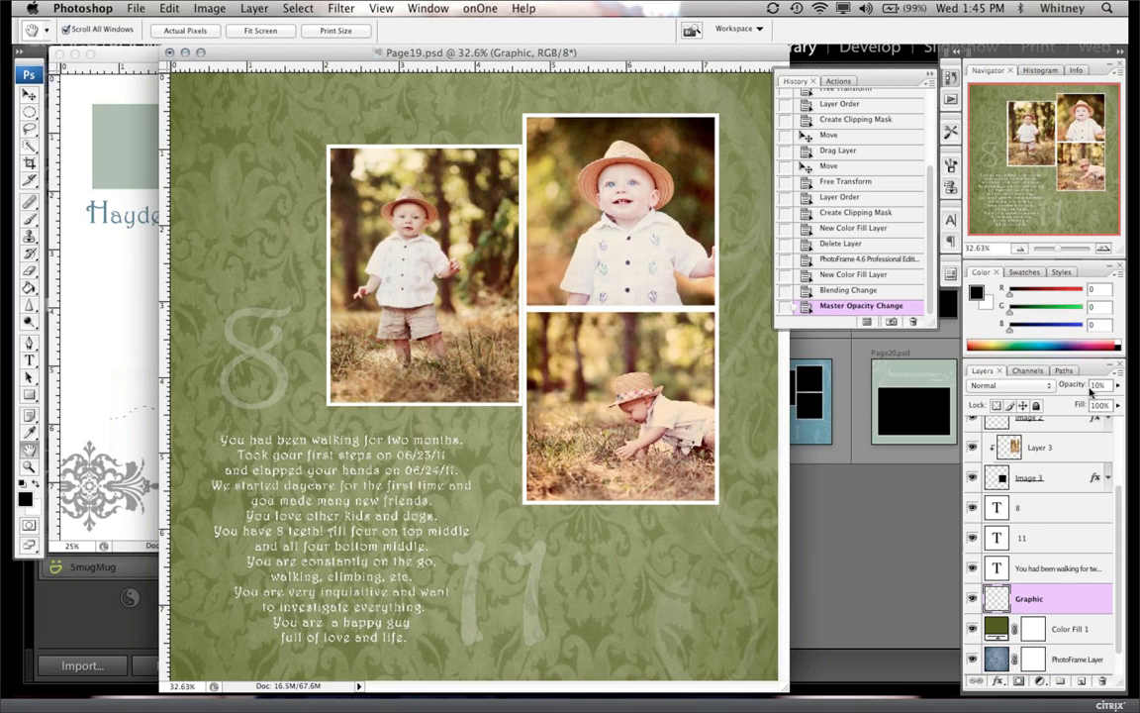
left_click_drag(1092, 392, 1124, 366)
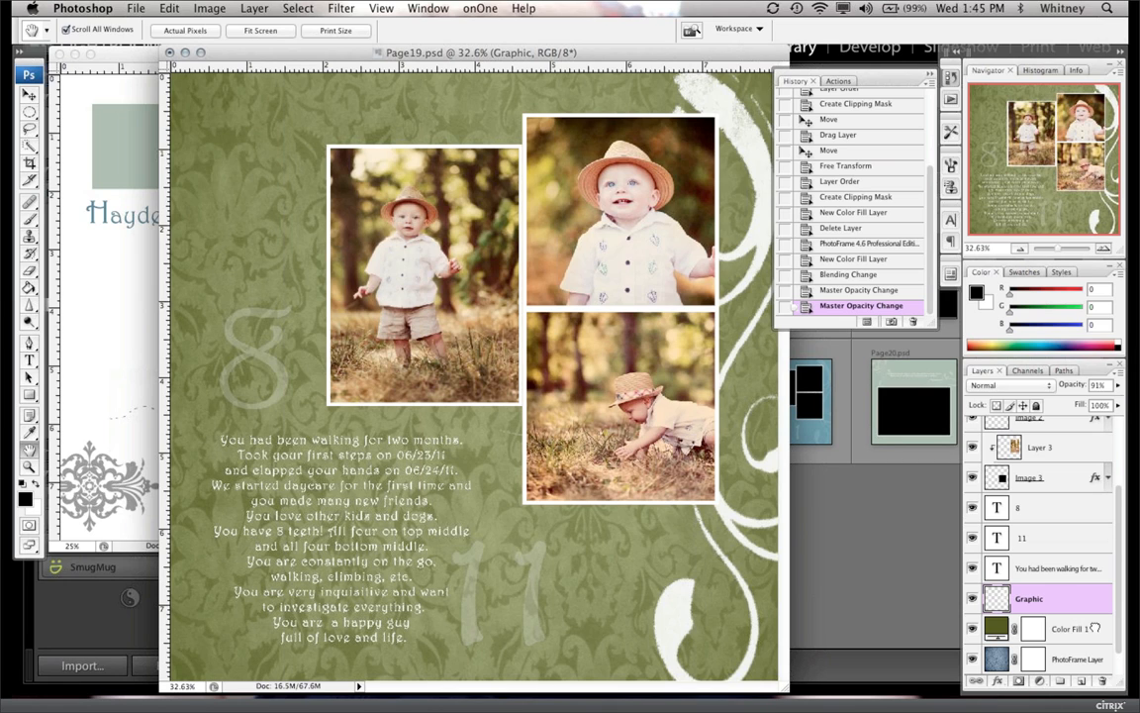
left_click_drag(1079, 606, 1102, 683)
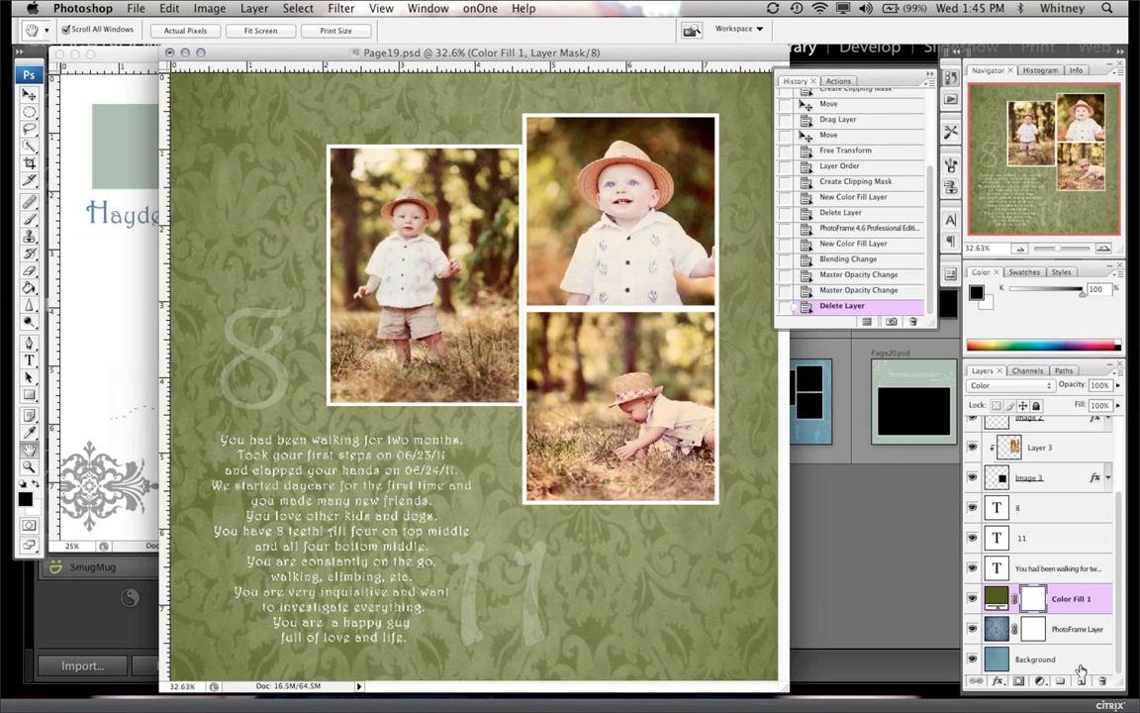
Step: Select the Background layer and launch the PhotoFrame 4.6 Professional Edition automation
left_click(1074, 658)
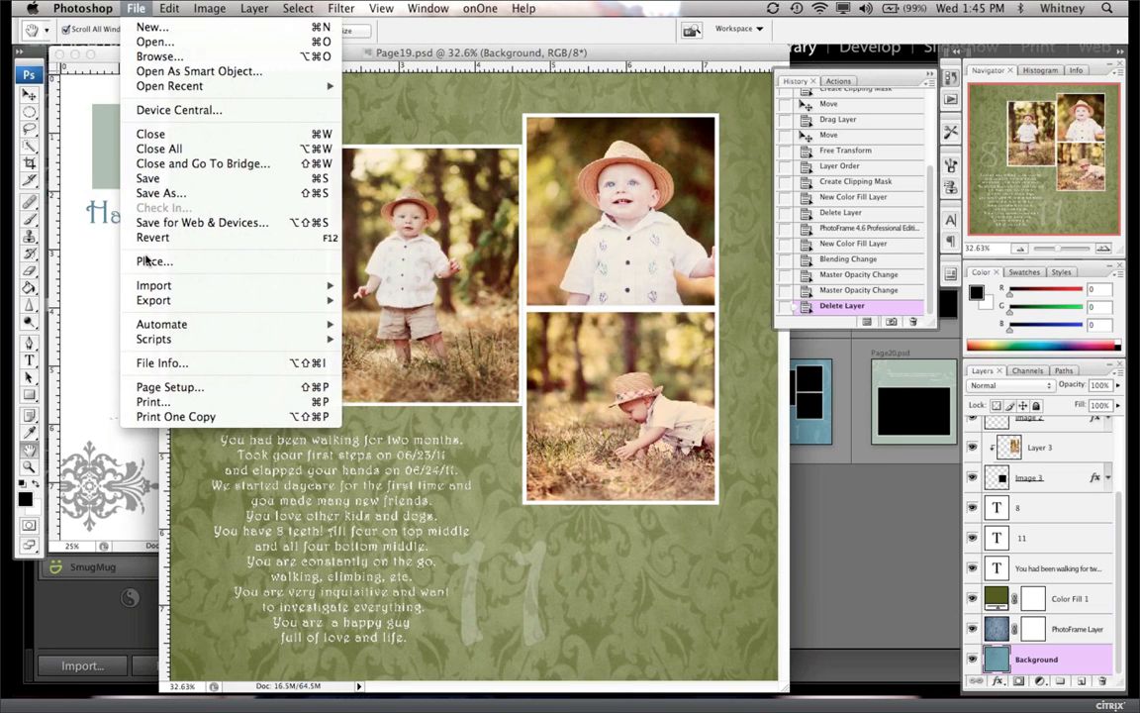
mouse_move(176, 339)
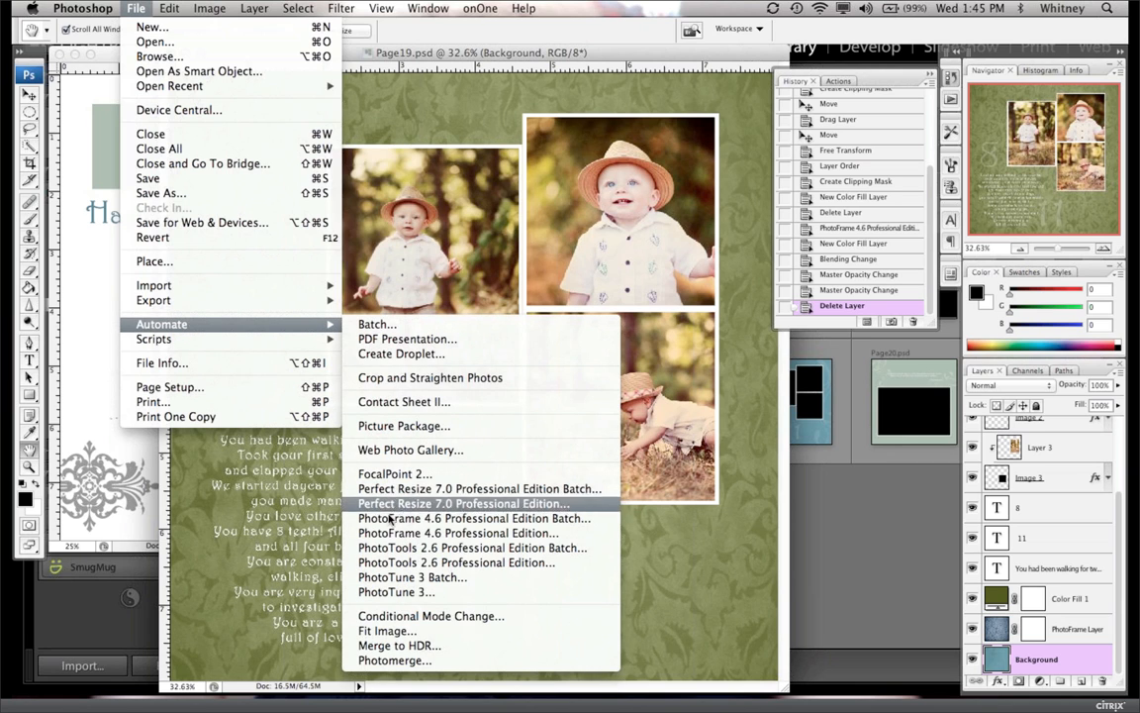
left_click(391, 524)
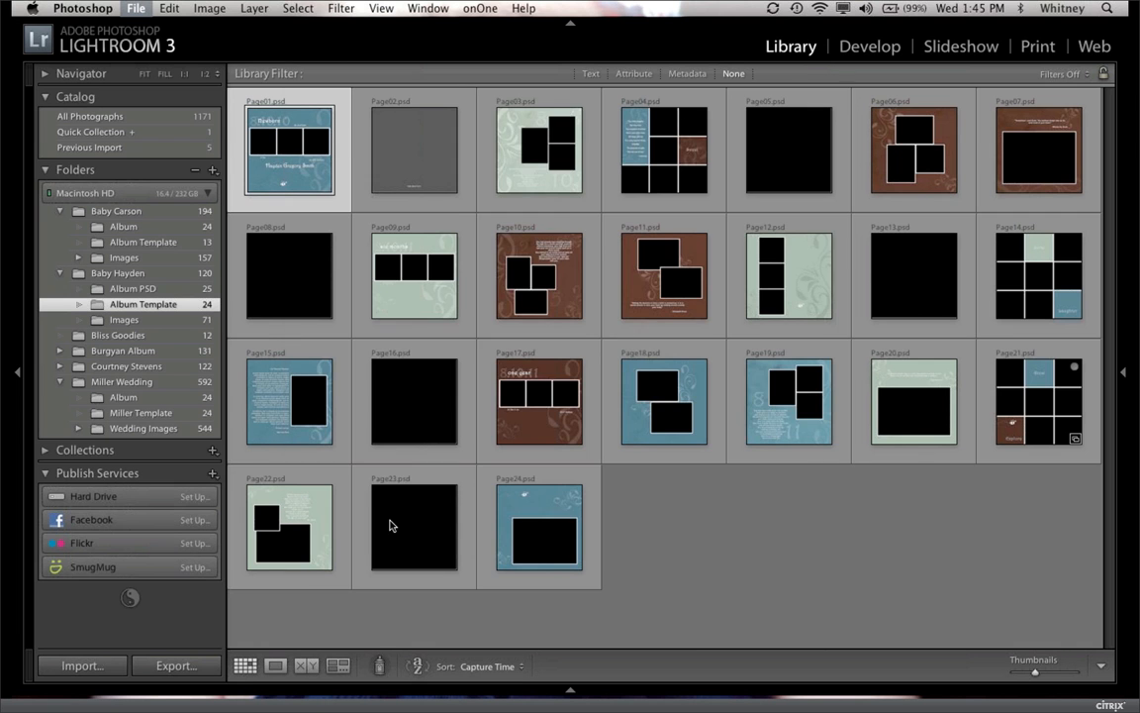
left_click(696, 513)
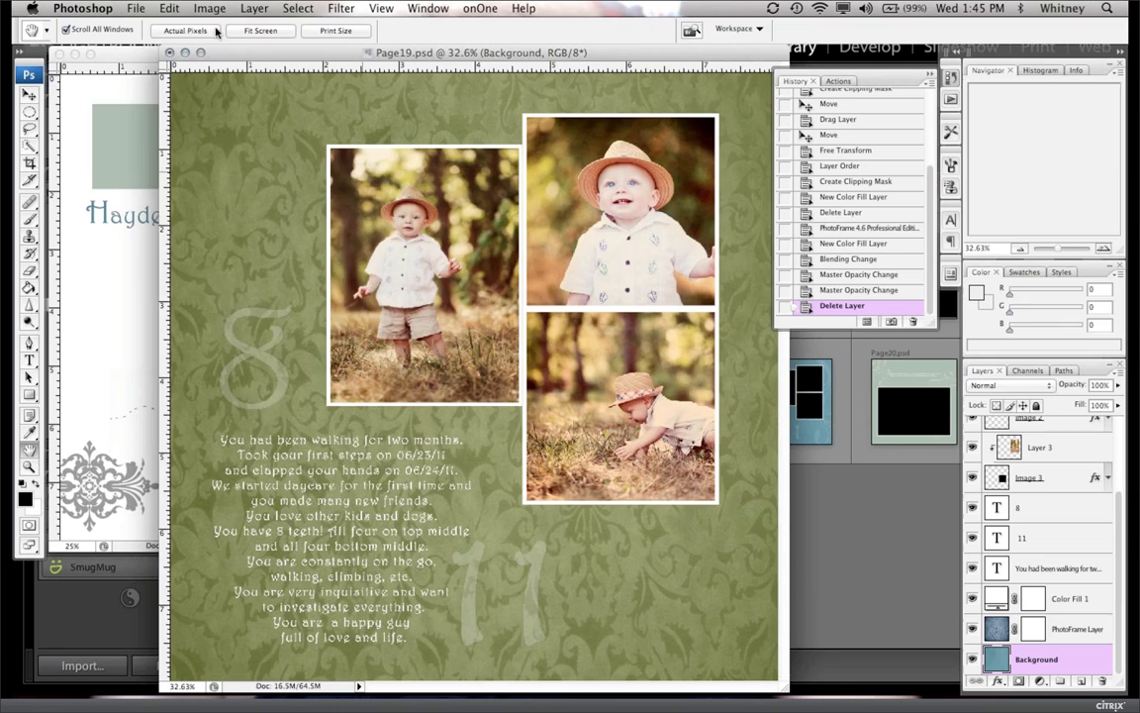
left_click(136, 8)
mouse_move(216, 325)
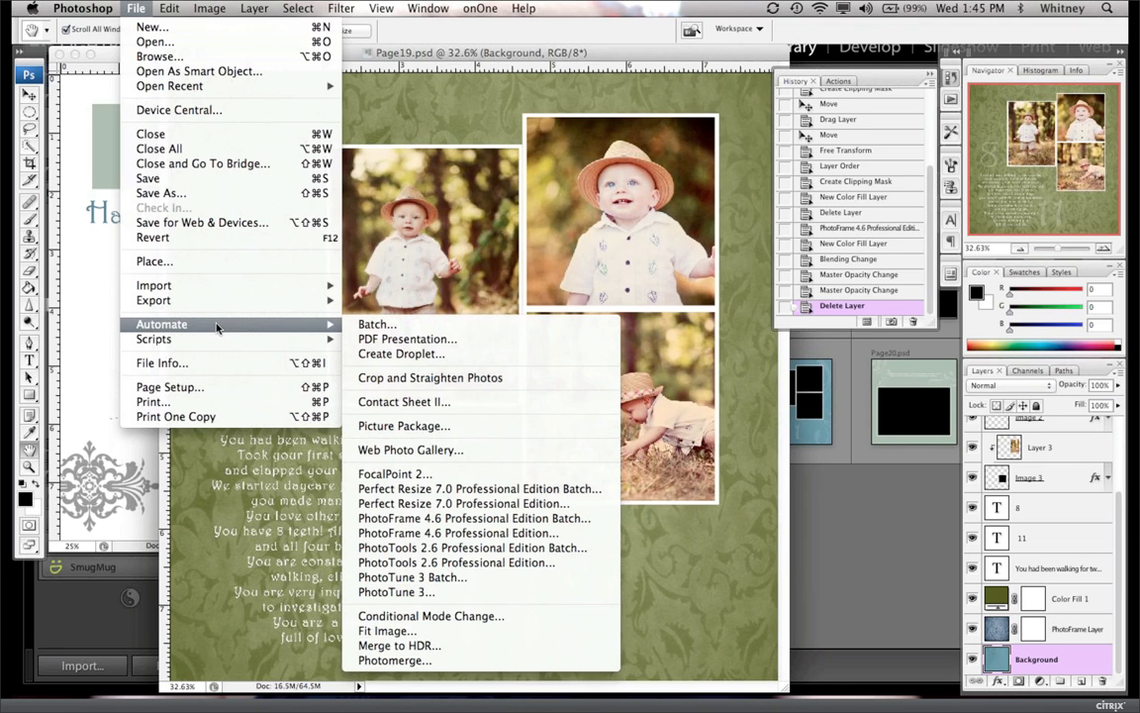
left_click(497, 532)
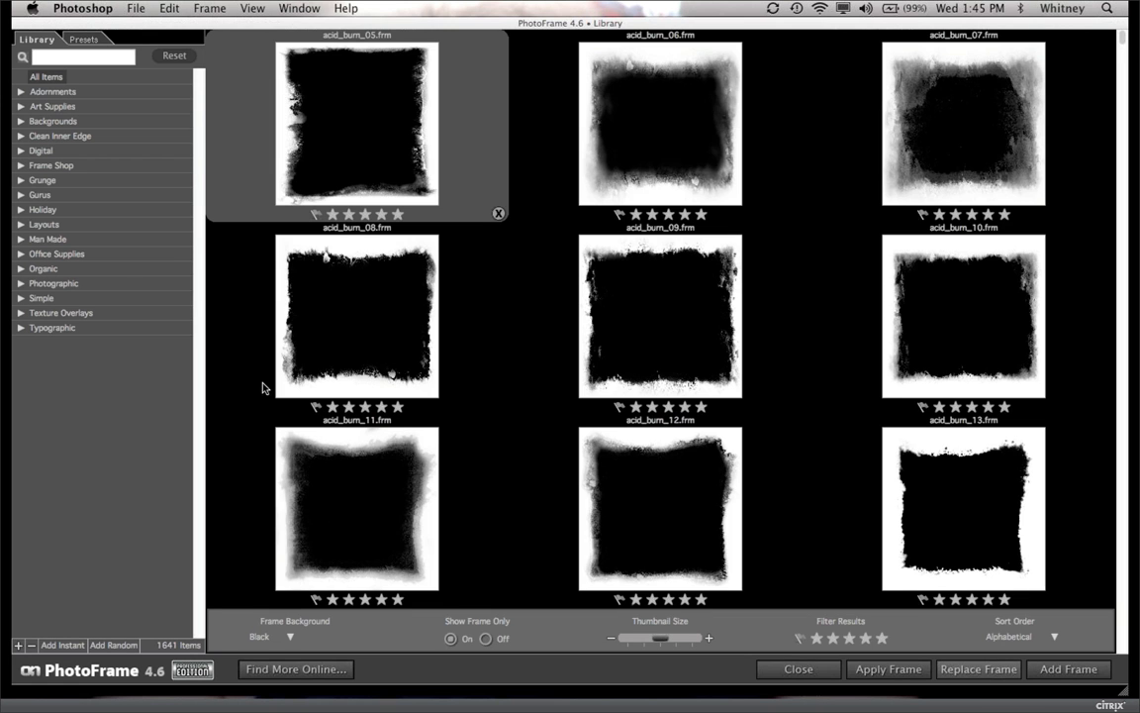
Step: Add the corner swirl Taufer_Adornment_11.frm from the Gurus category and apply it to a new layer
left_click(19, 197)
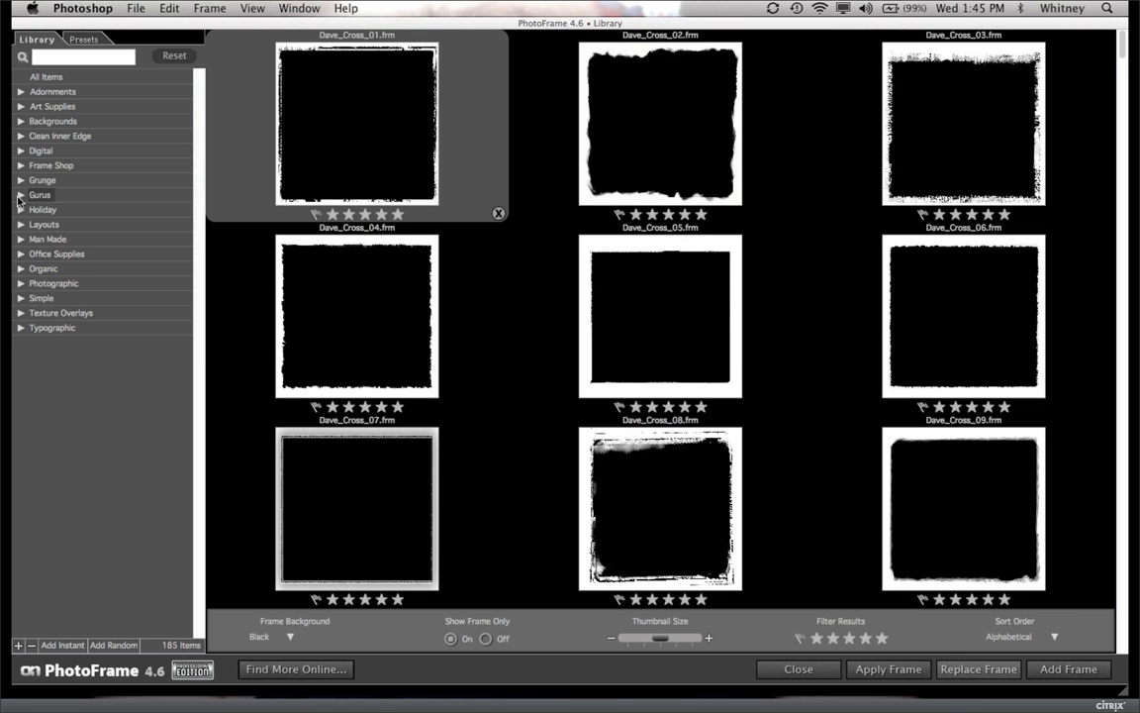
left_click(20, 195)
left_click(52, 285)
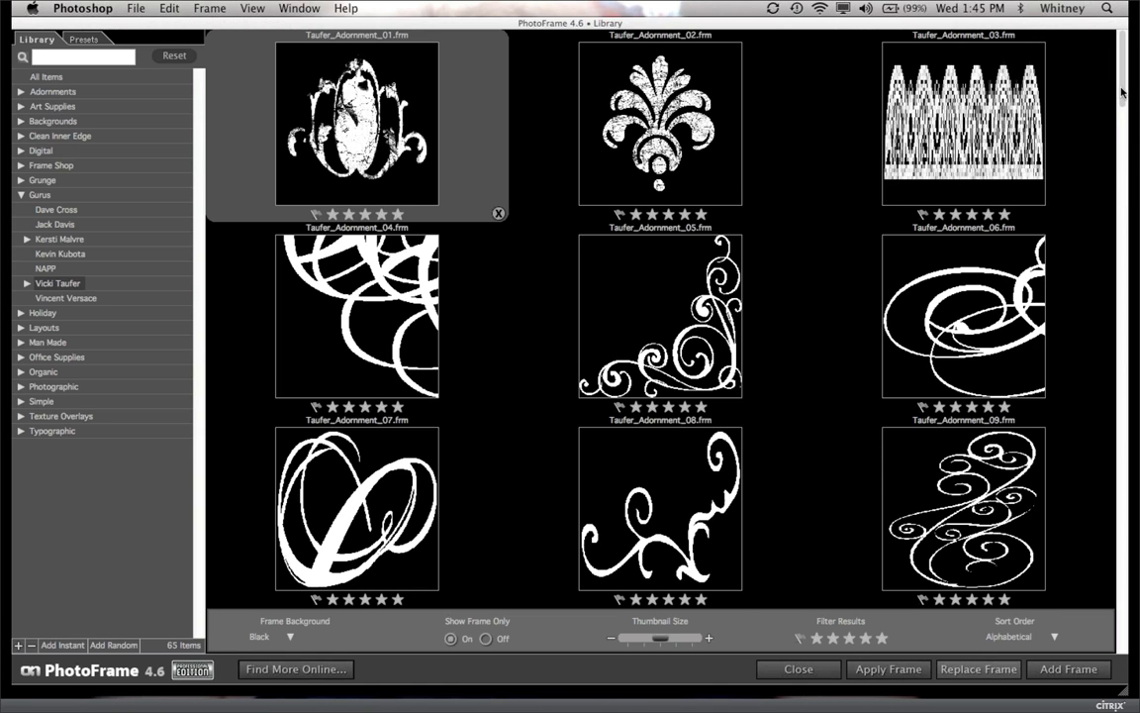
scroll(1123, 124, "down", 1)
scroll(1123, 123, "down", 5)
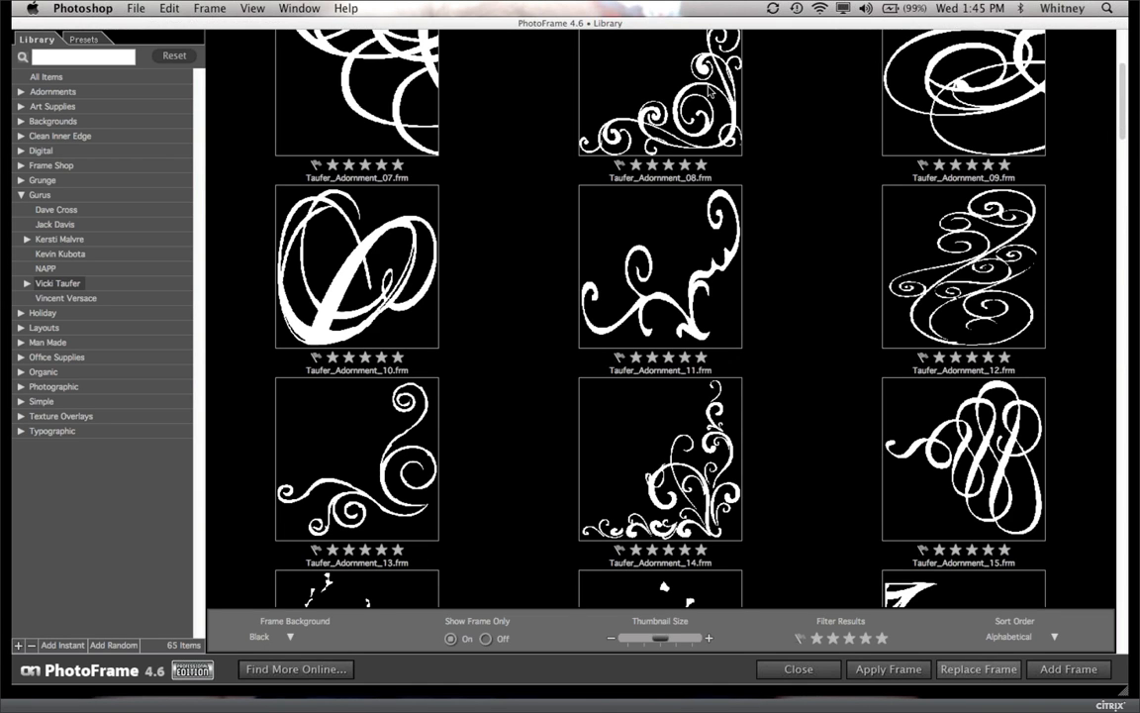
double_click(624, 401)
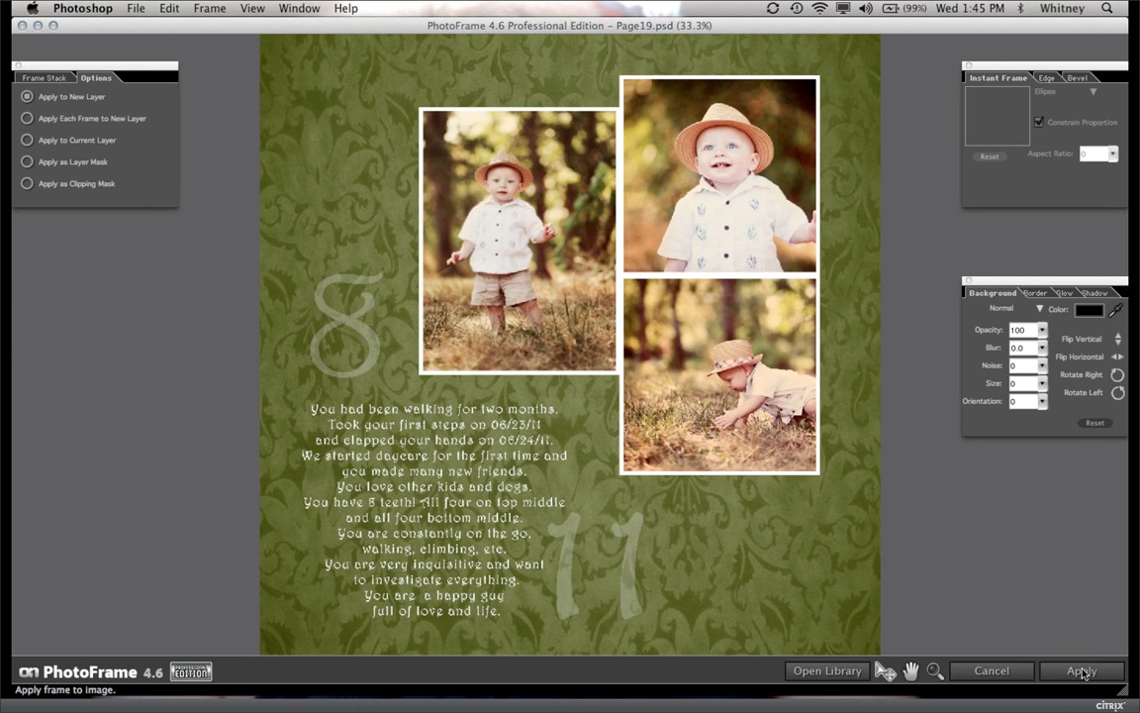
left_click(1080, 673)
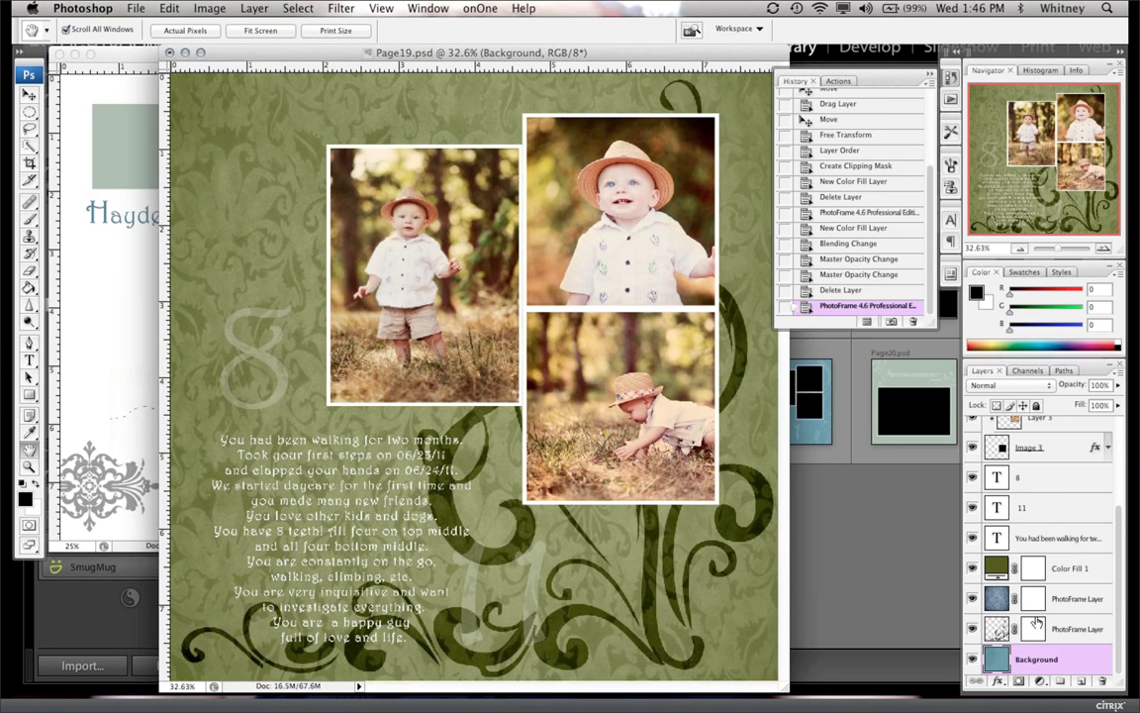
Step: Move the corner swirl PhotoFrame layer above Color Fill 1 and invert its colour to white
left_click_drag(1086, 671, 1038, 557)
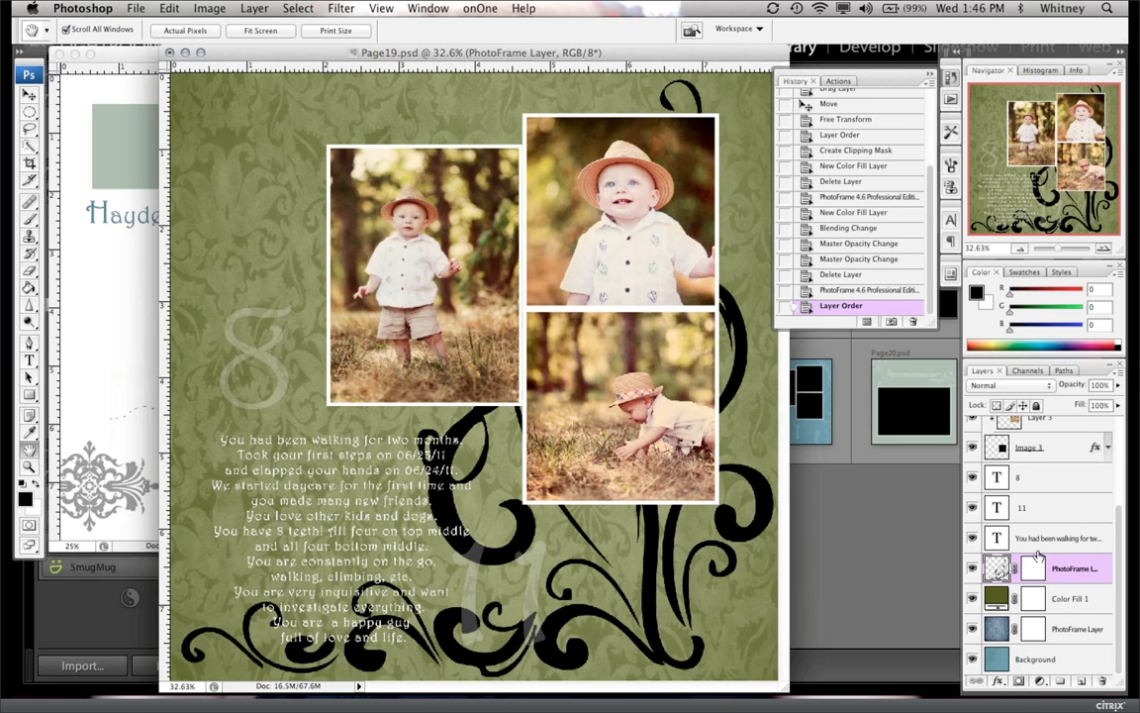
key("super+i")
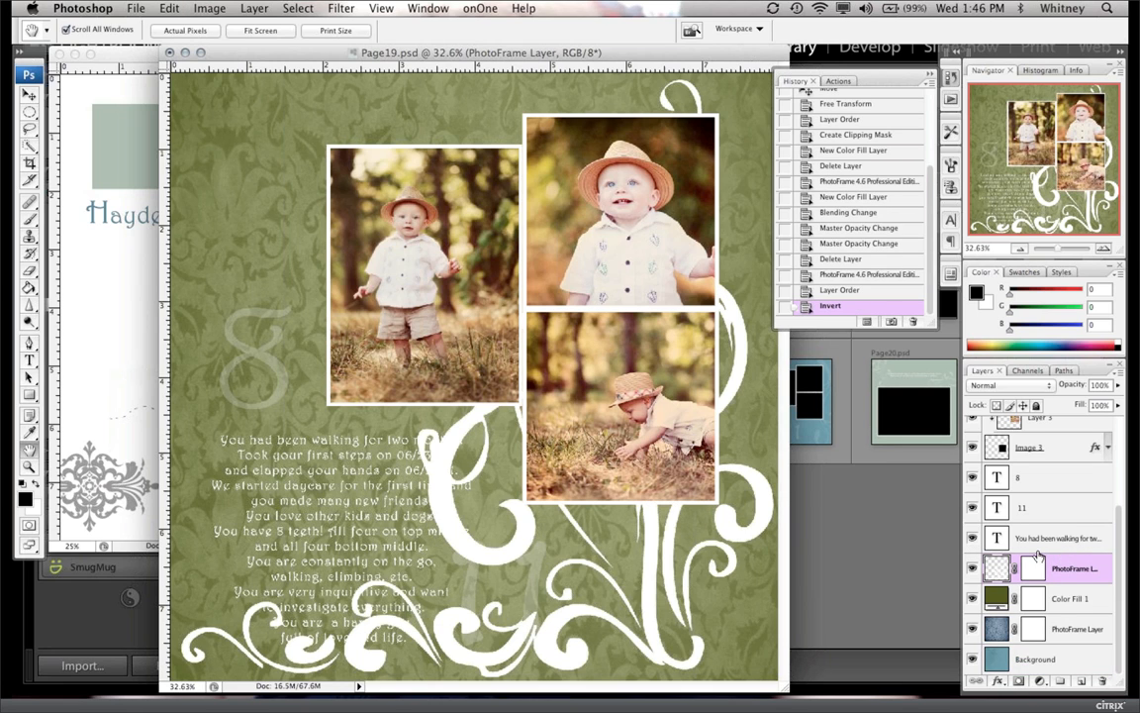
Step: Scale the white swirl down to roughly two-thirds of the page and move it partly off the page's lower-right corner
key("super+t")
right_click(174, 67)
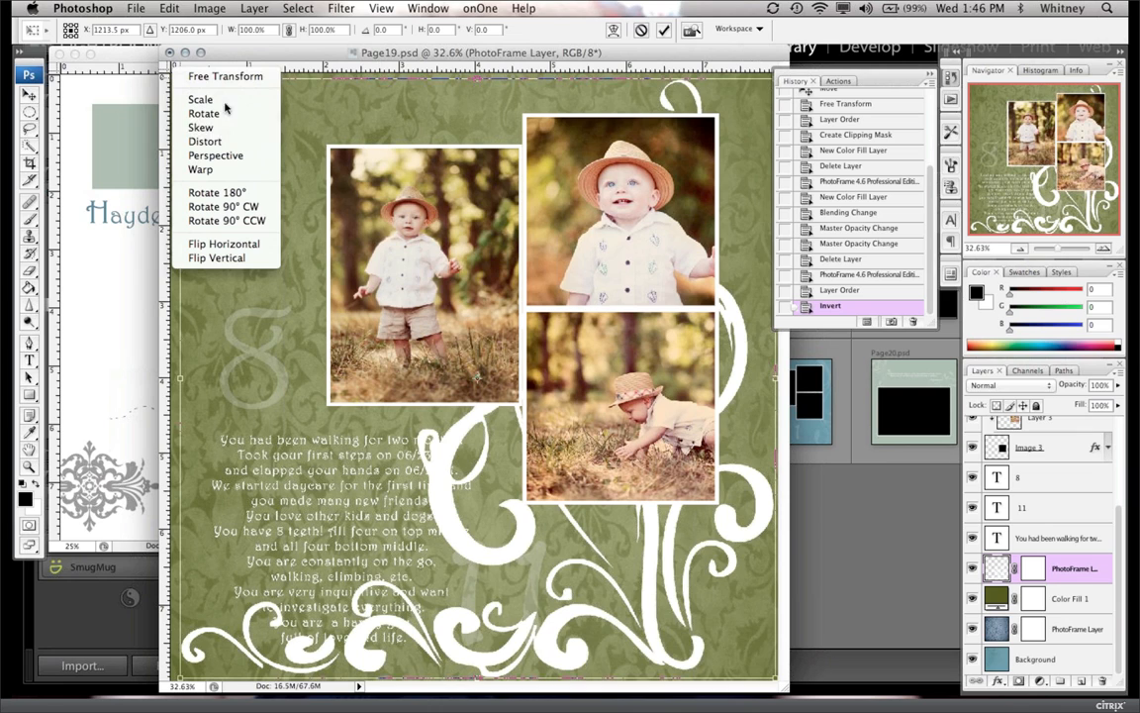
left_click(231, 99)
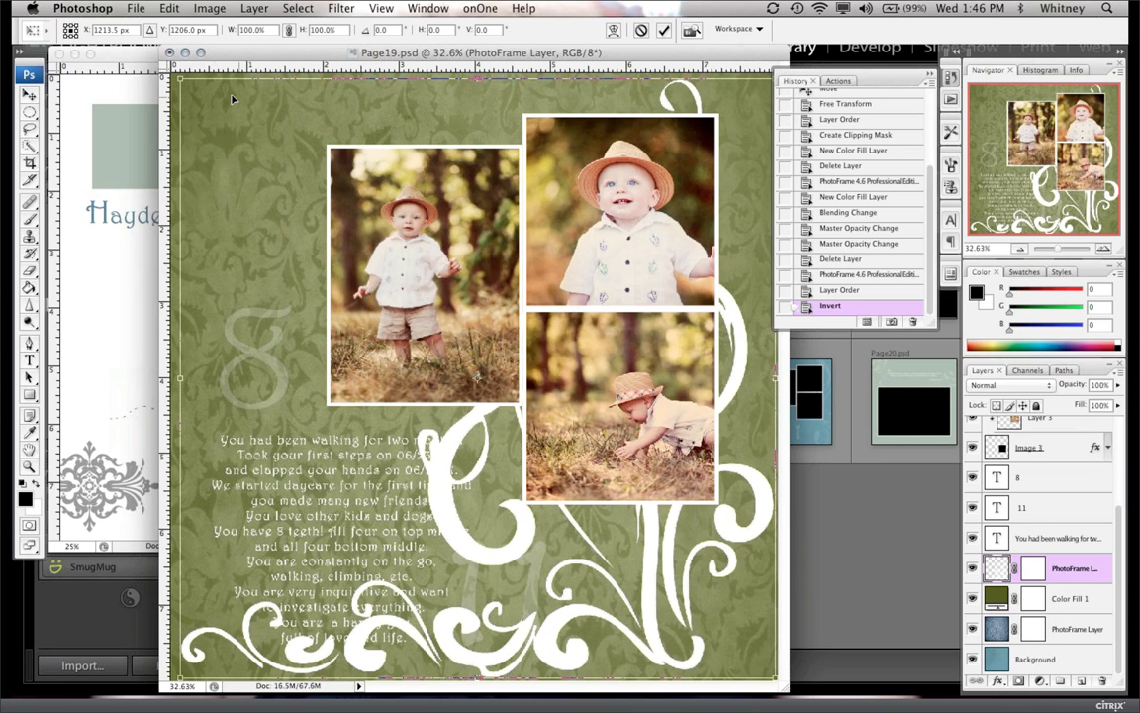
left_click_drag(174, 78, 465, 273)
key("h")
key("Return")
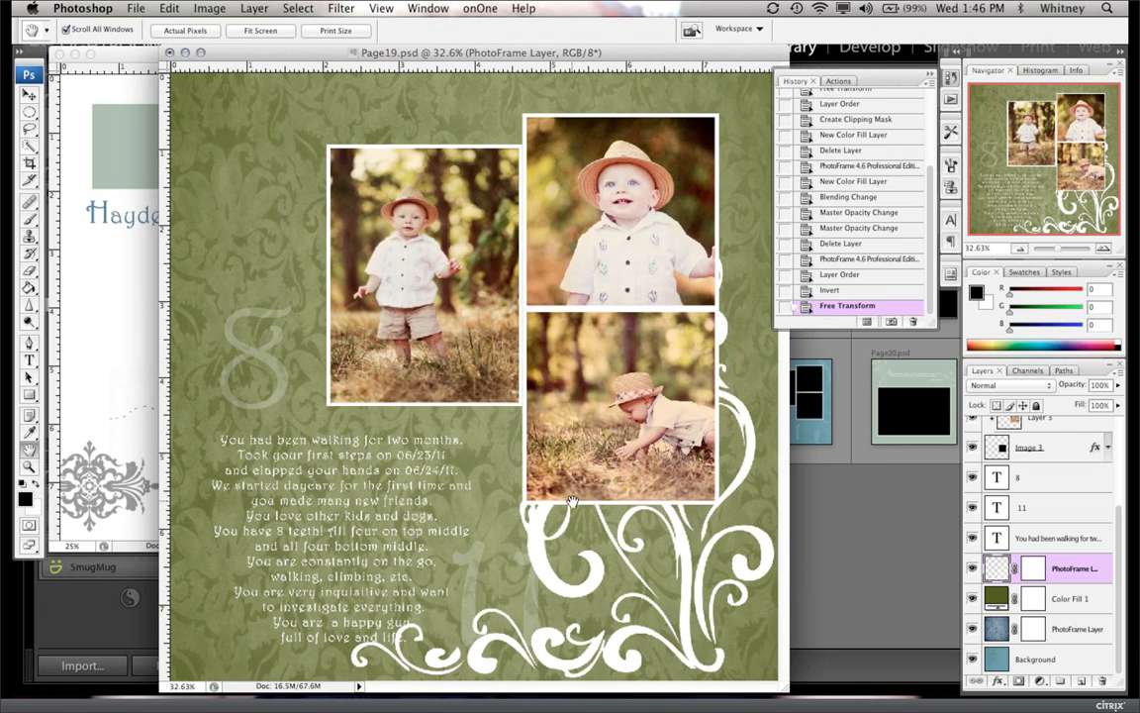
left_click(28, 94)
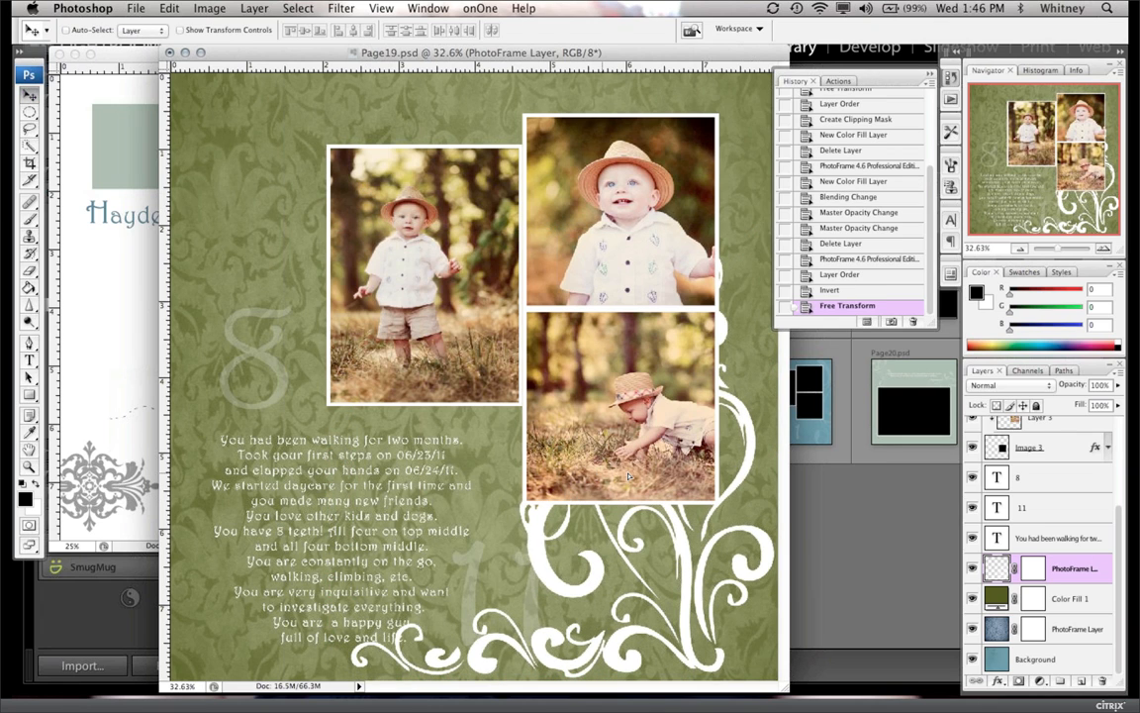
left_click_drag(629, 477, 743, 585)
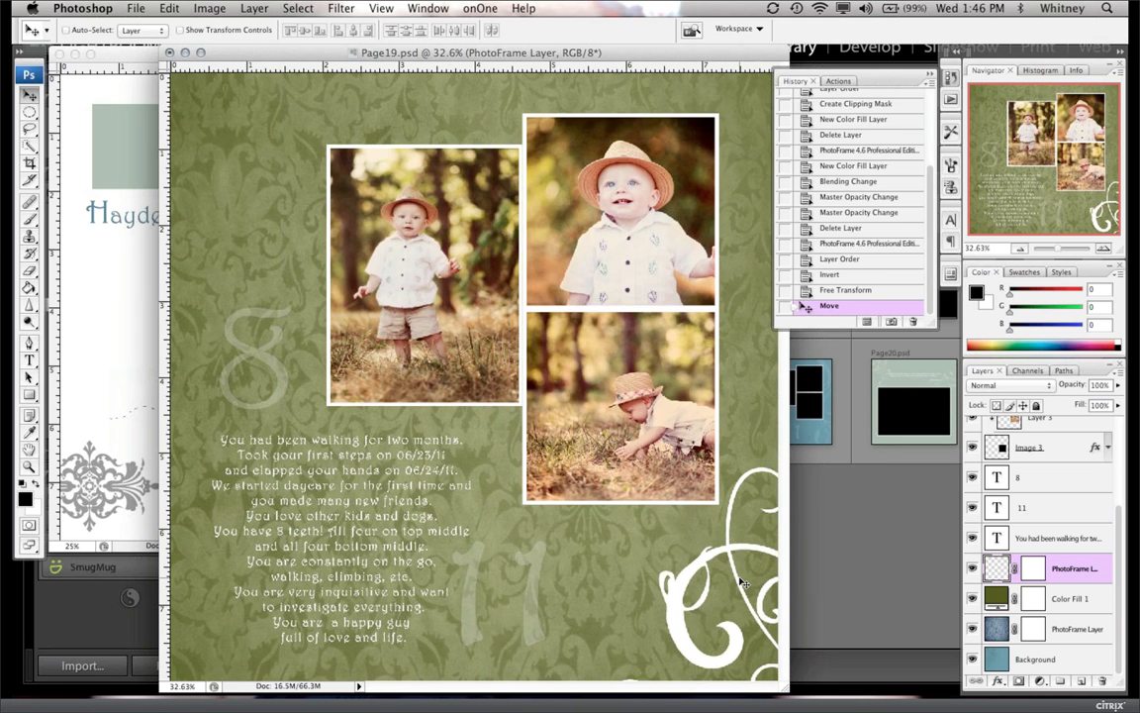
Step: Duplicate the swirl layer, move the copy to the page's upper-left corner and rotate it 90° clockwise
left_click_drag(995, 626, 1084, 683)
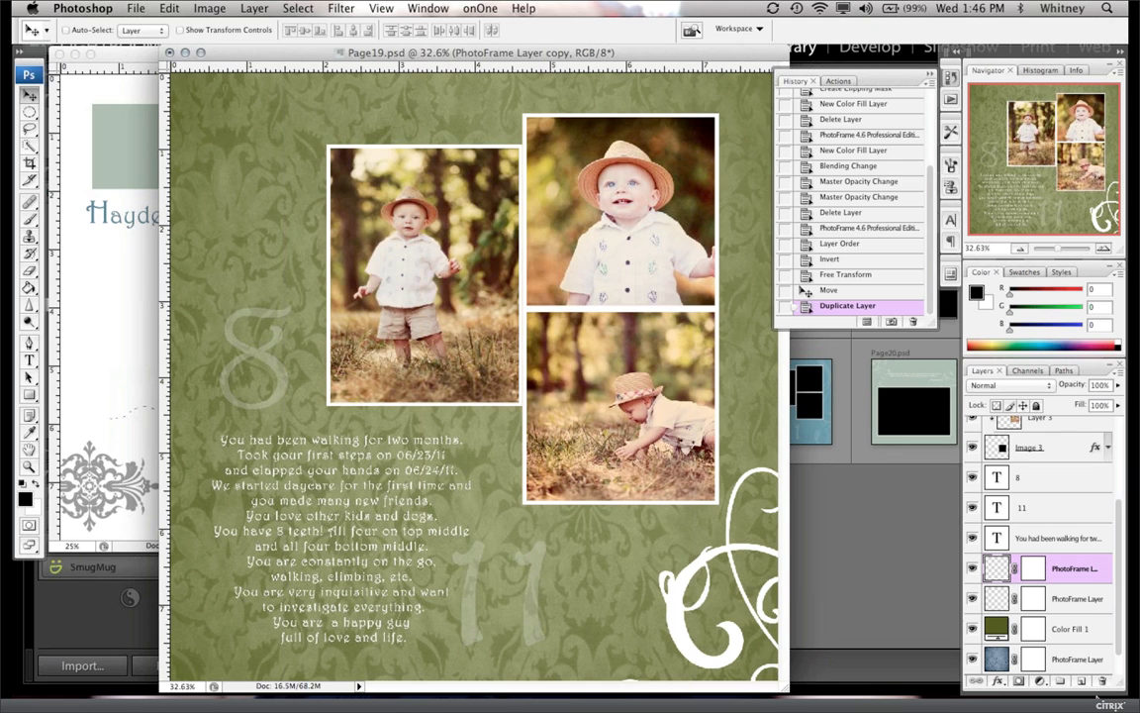
left_click_drag(641, 540, 273, 139)
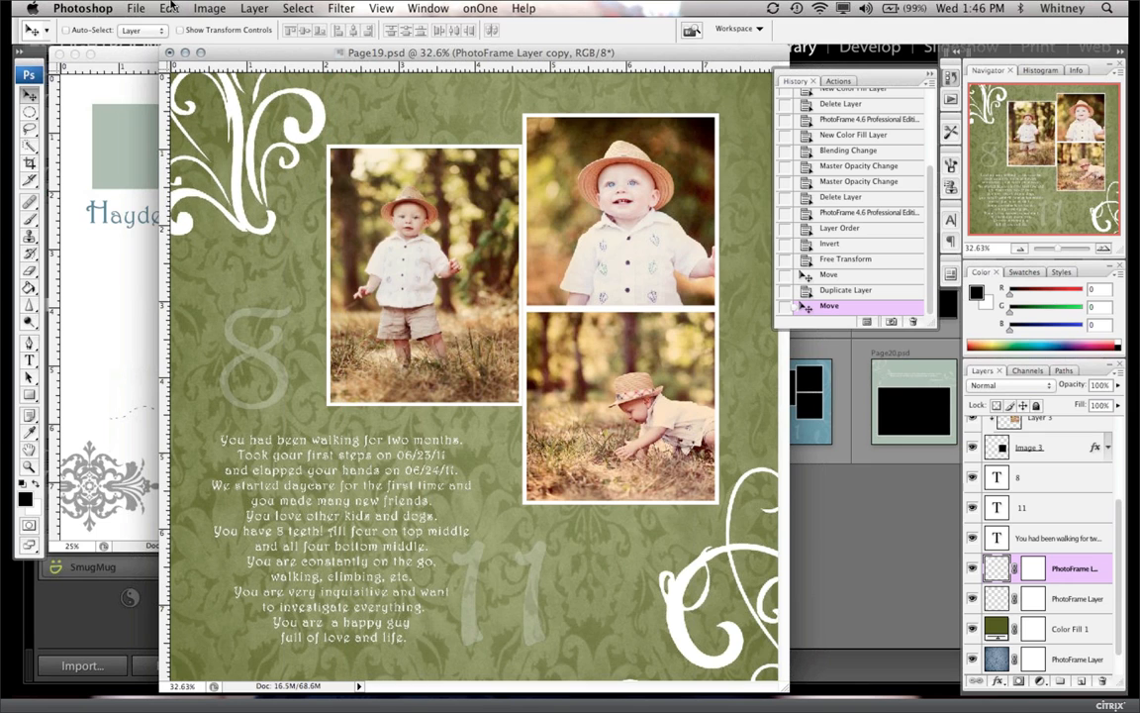
left_click(171, 6)
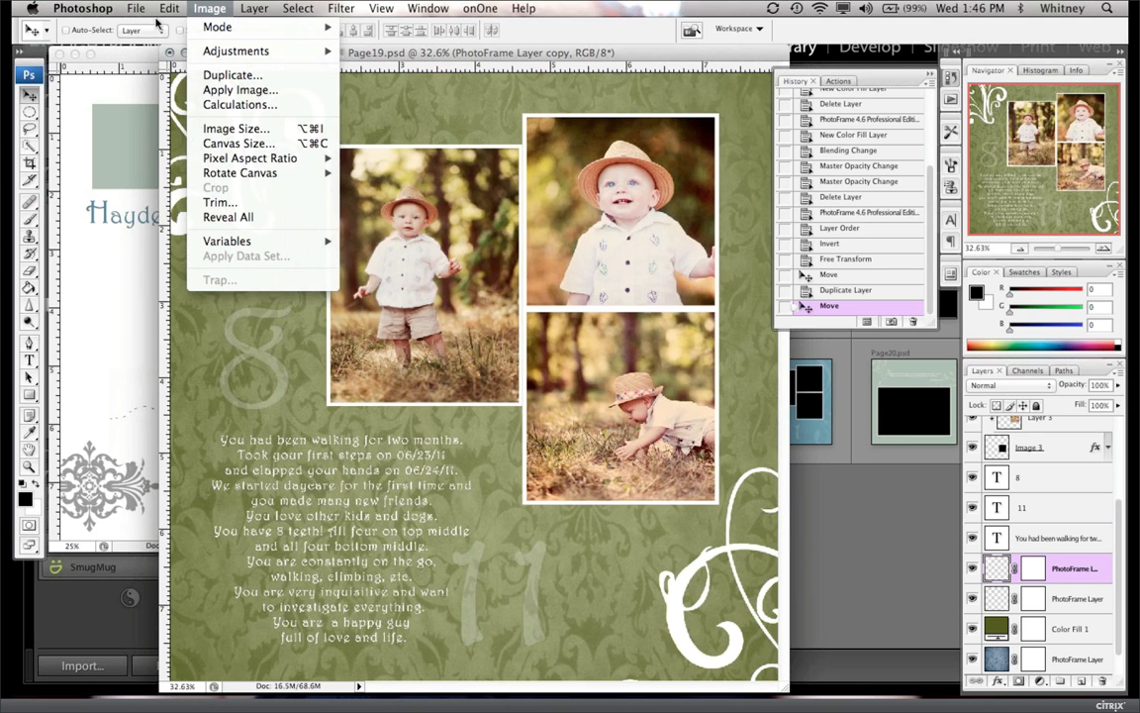
mouse_move(166, 8)
mouse_move(247, 294)
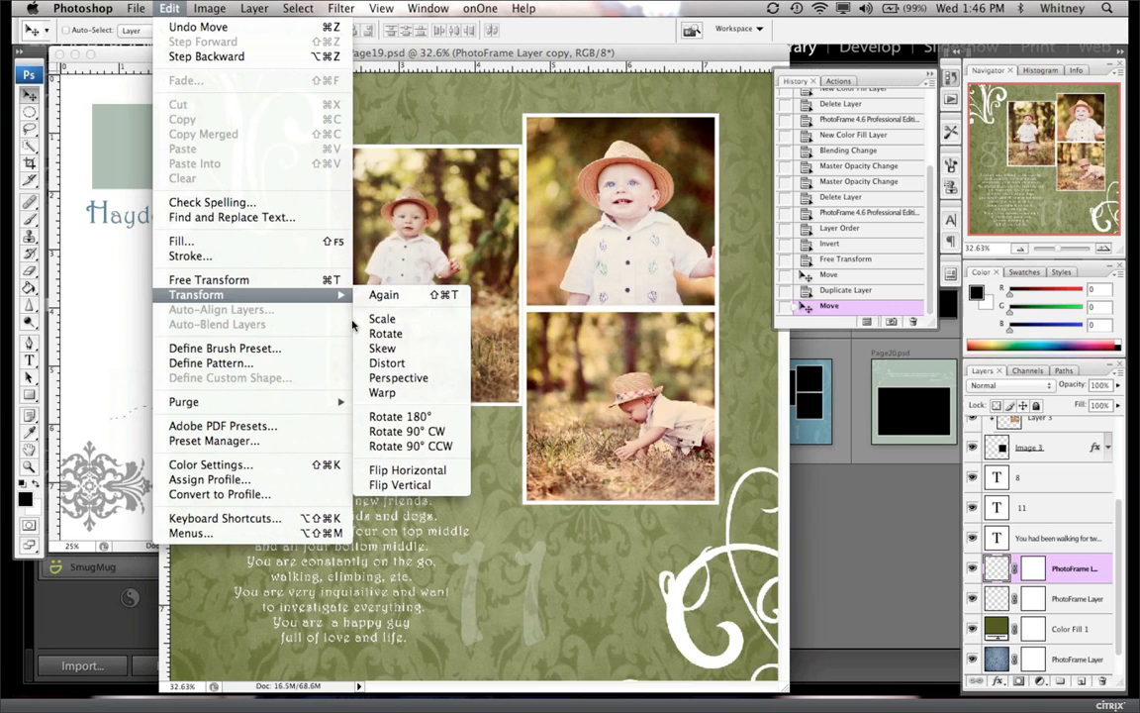
left_click(414, 433)
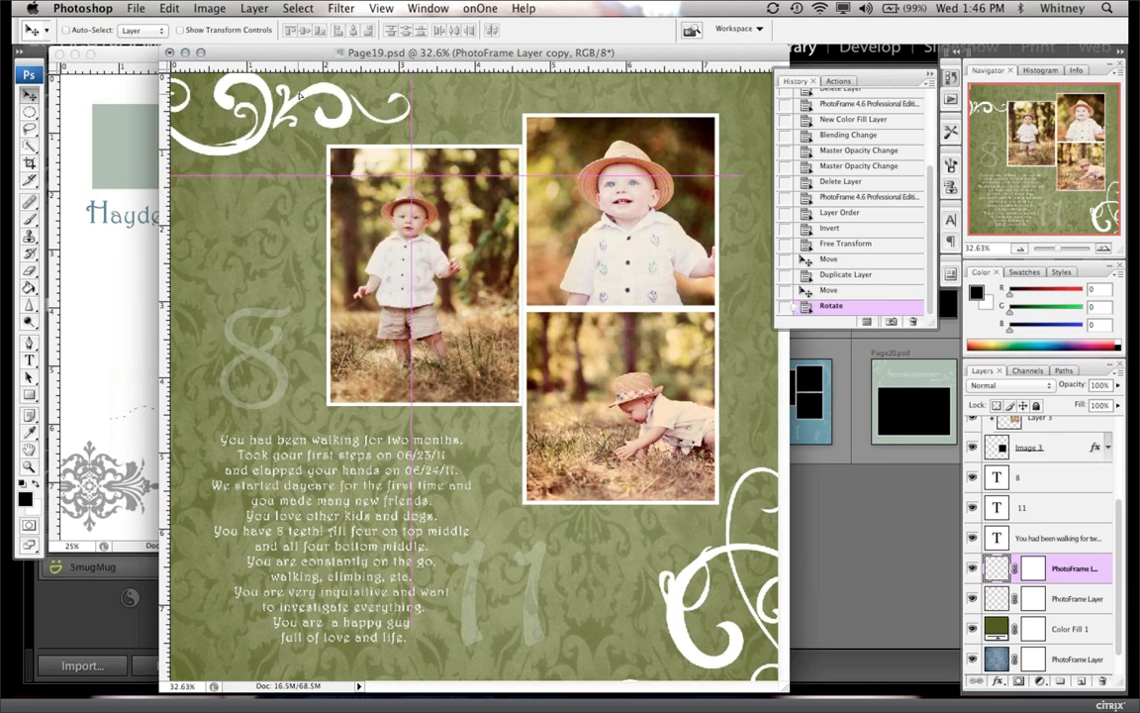
left_click_drag(300, 95, 302, 94)
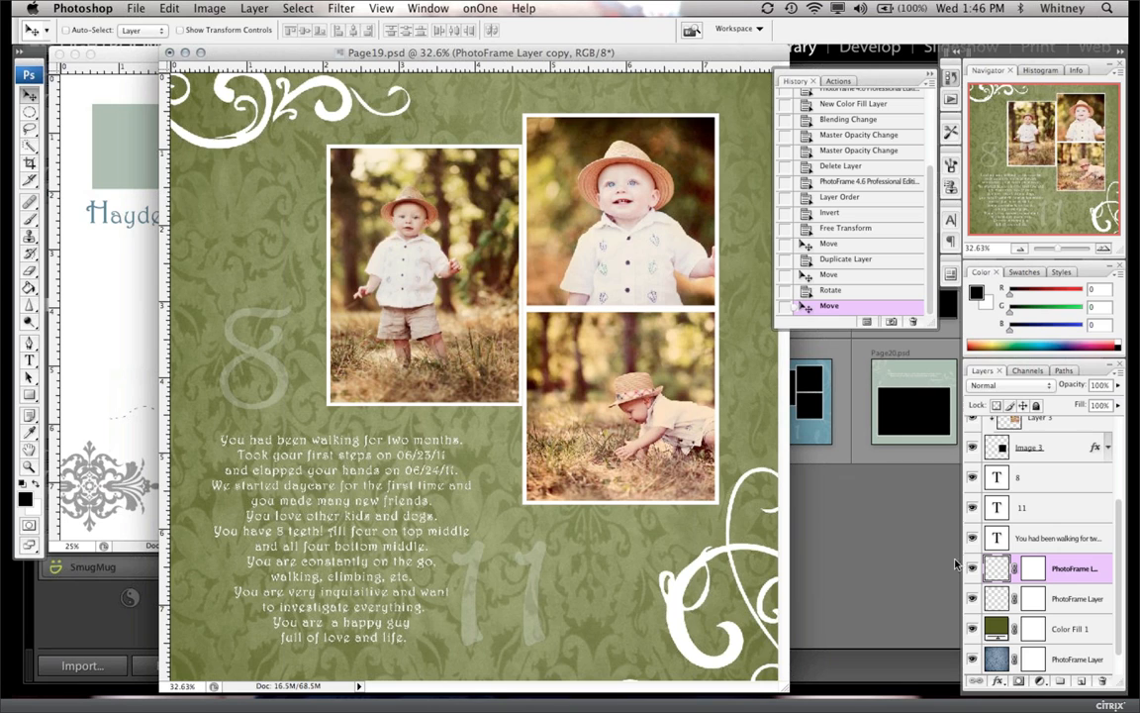
Step: Nudge the lower-right swirl outward at 83% opacity, and set the upper-left swirl copy's opacity to 74%
left_click(1033, 598)
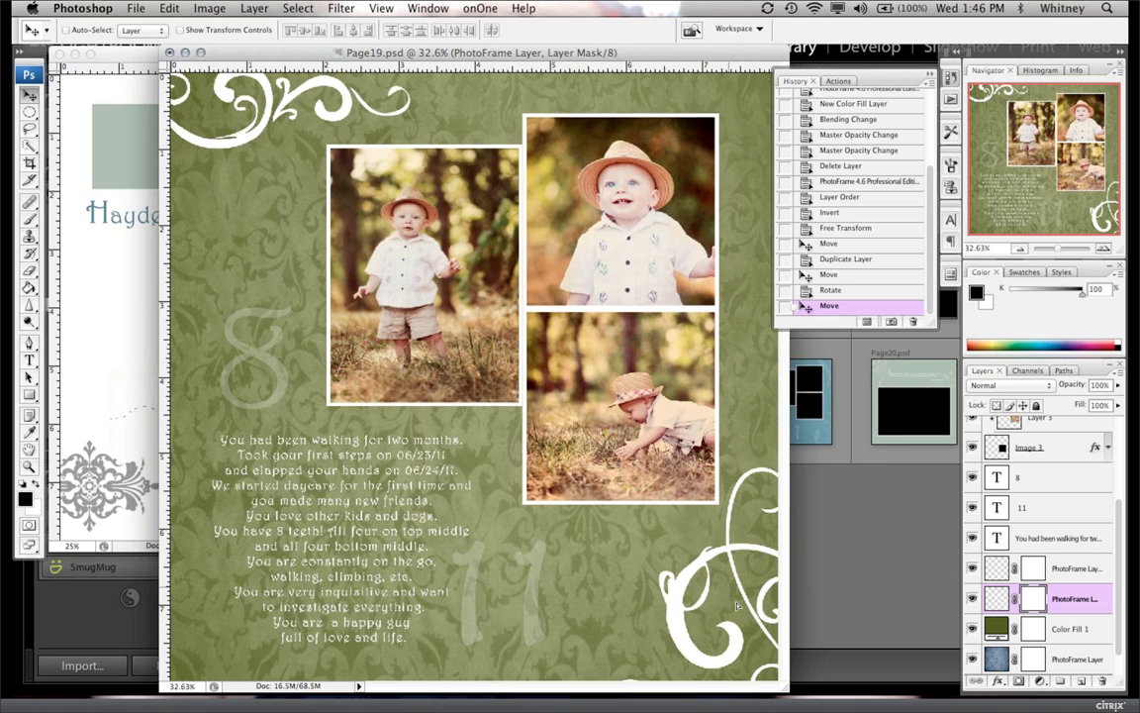
left_click_drag(658, 532, 742, 592)
key("8")
key("3")
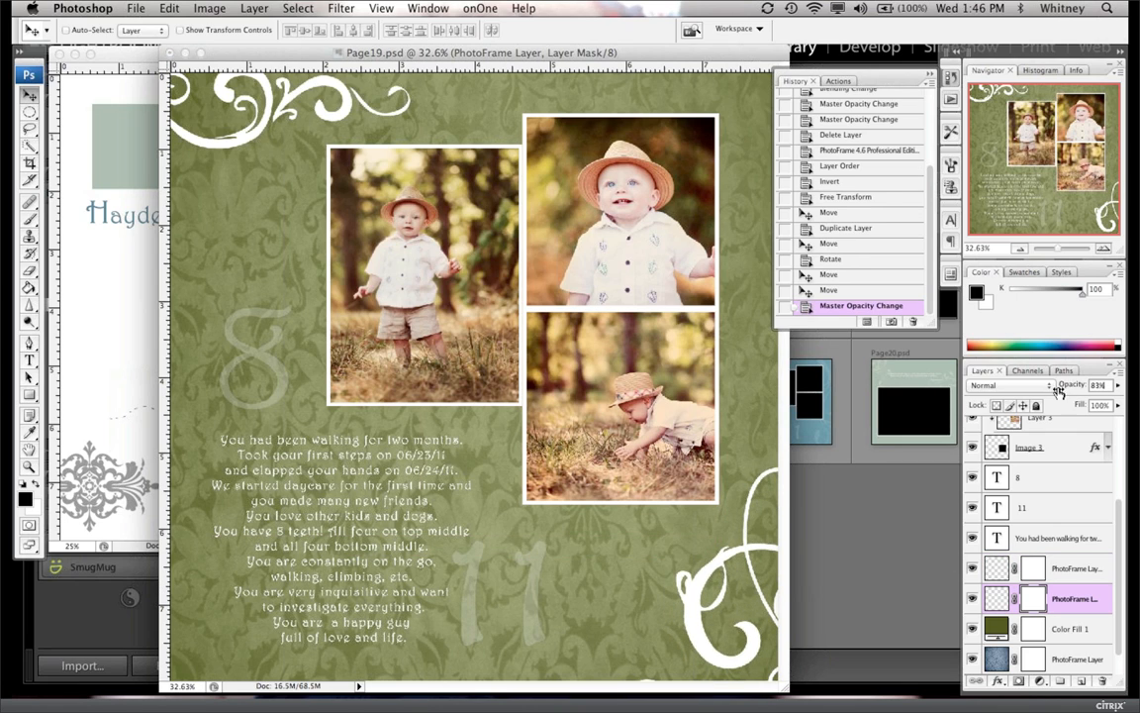
left_click(1074, 568)
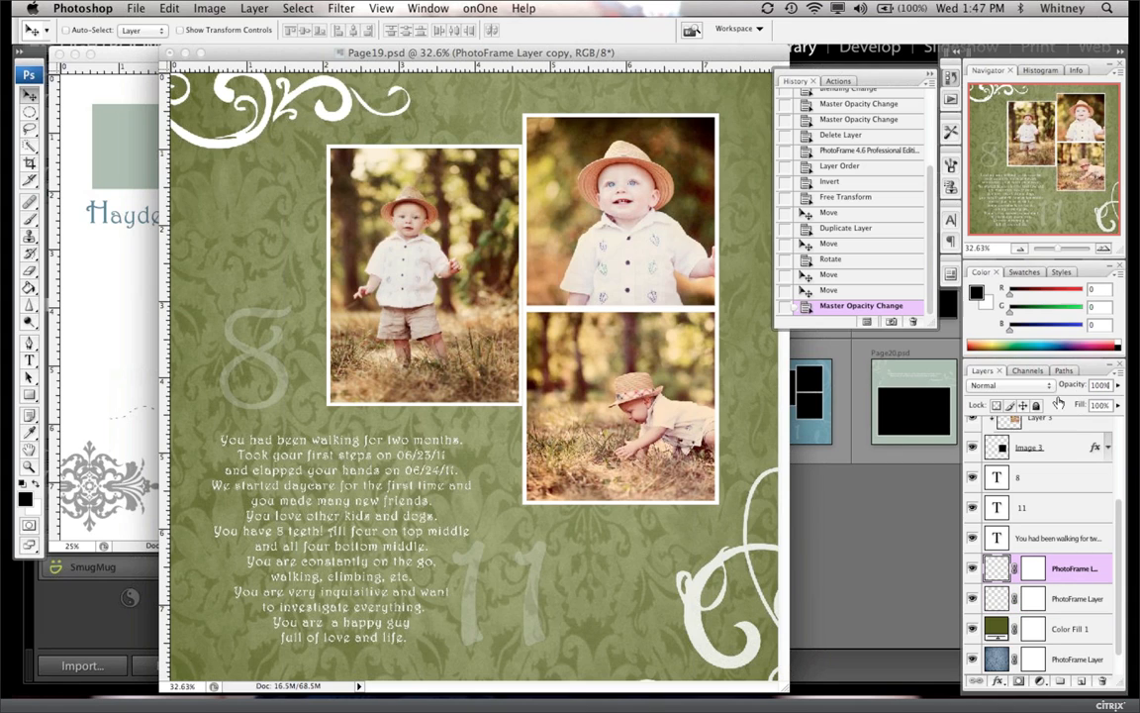
left_click_drag(1074, 393, 1048, 393)
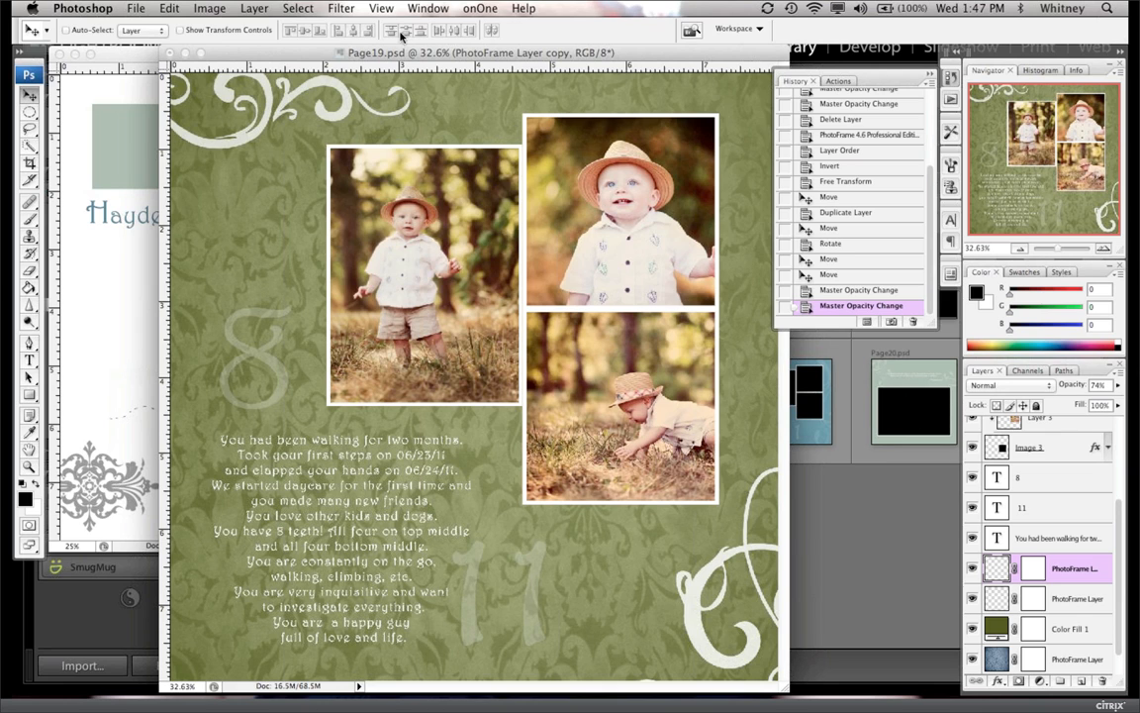
left_click_drag(275, 56, 397, 62)
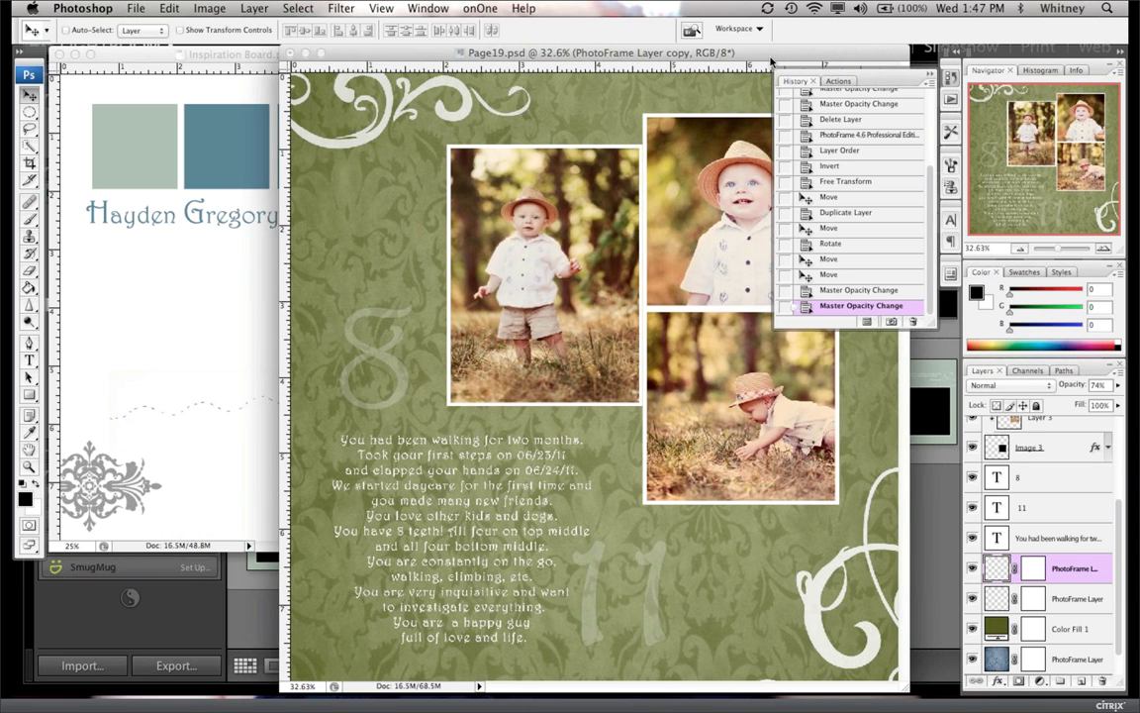
left_click_drag(698, 56, 630, 66)
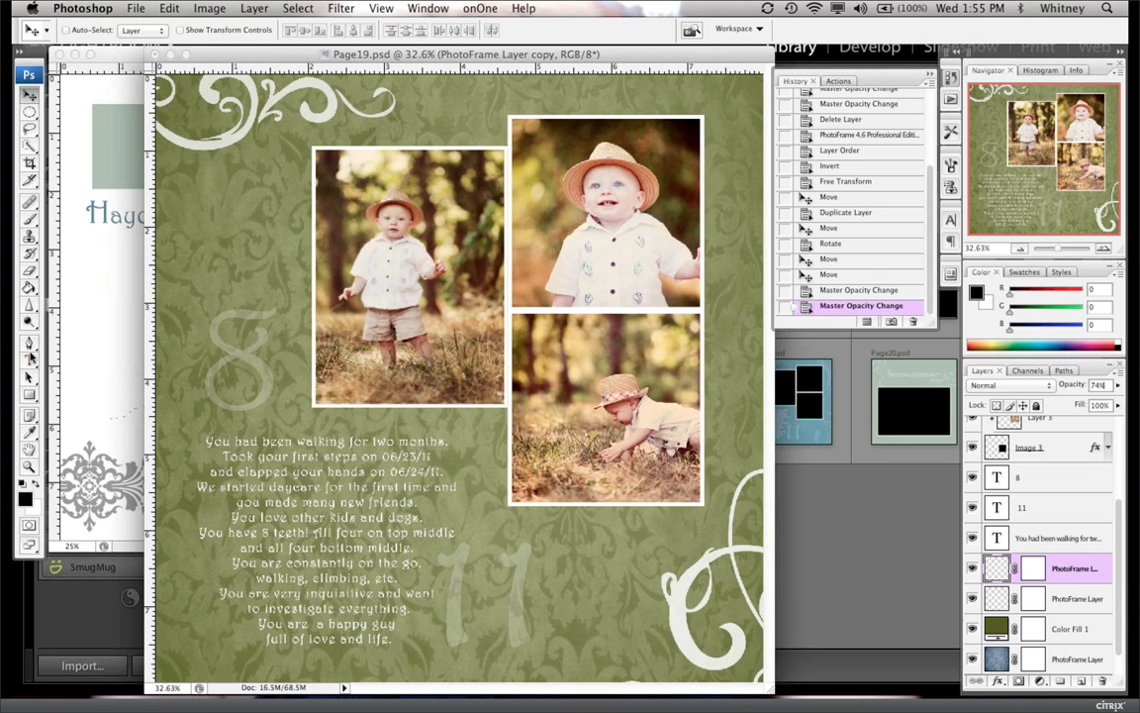
key("t")
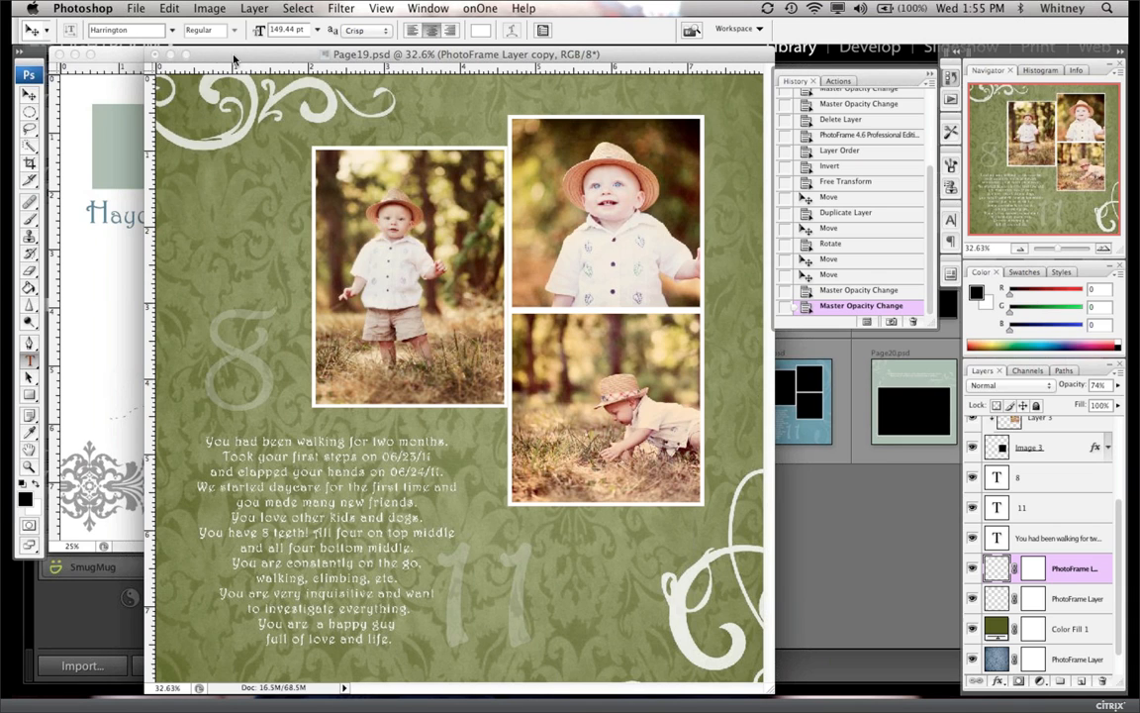
left_click_drag(234, 61, 219, 62)
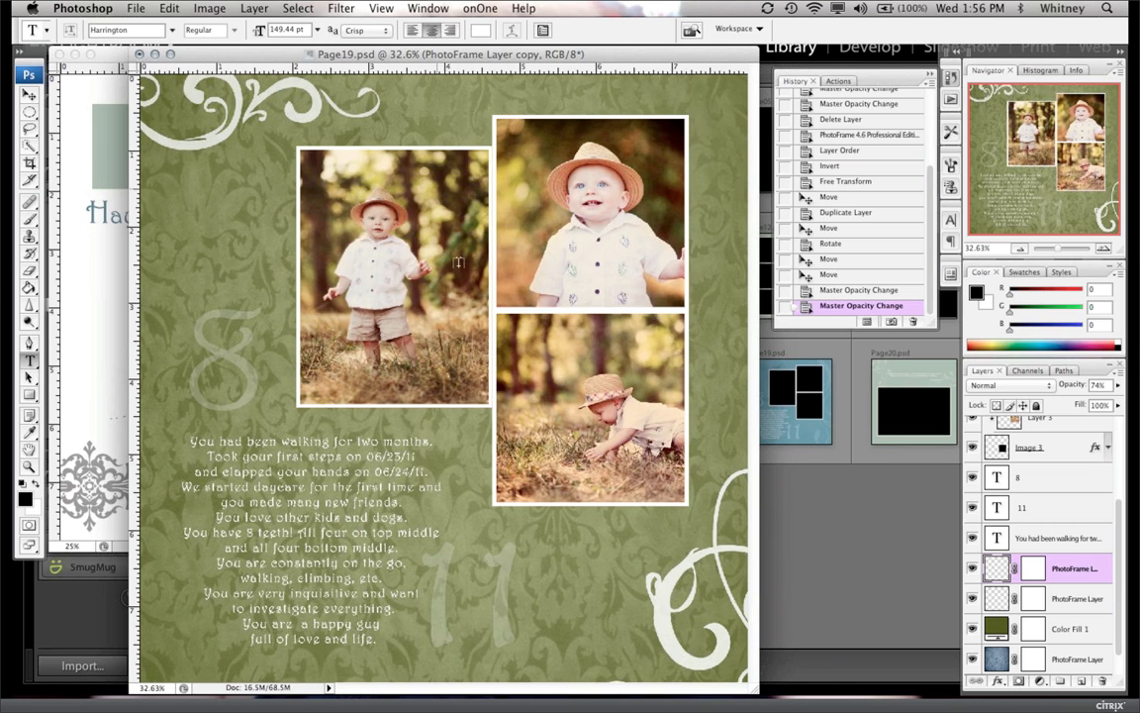
Step: Switch to Lightroom and view the Page15.psd letter template and the Newborn page template enlarged
left_click(831, 458)
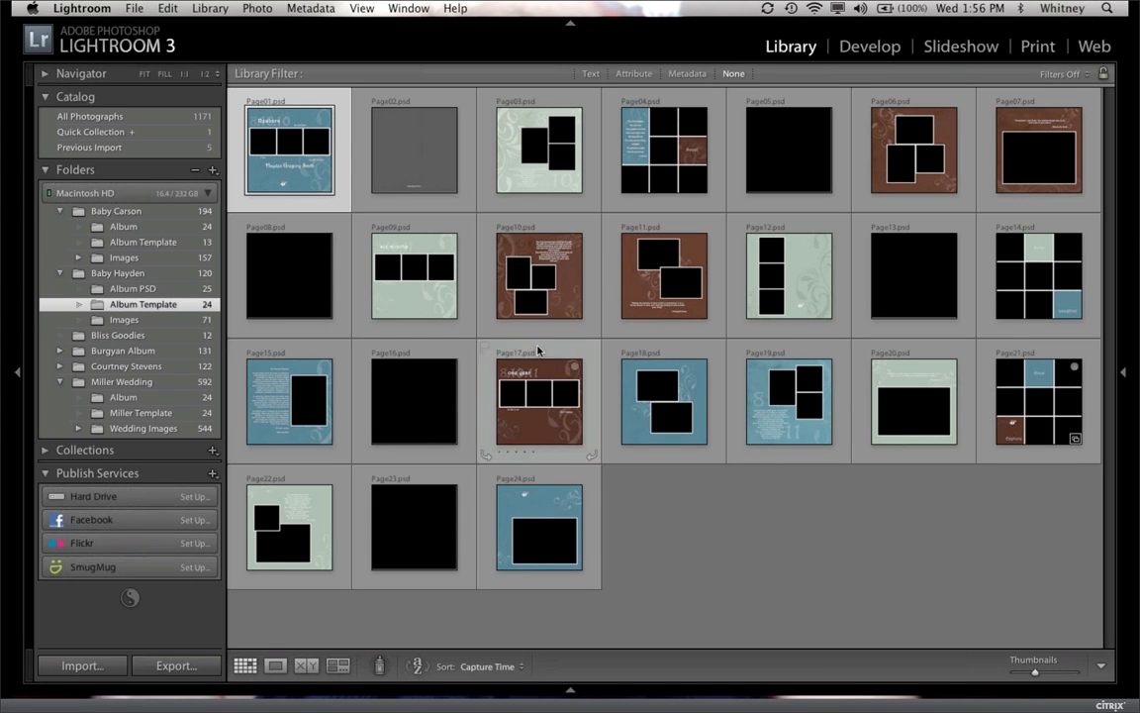
left_click(279, 408)
double_click(279, 408)
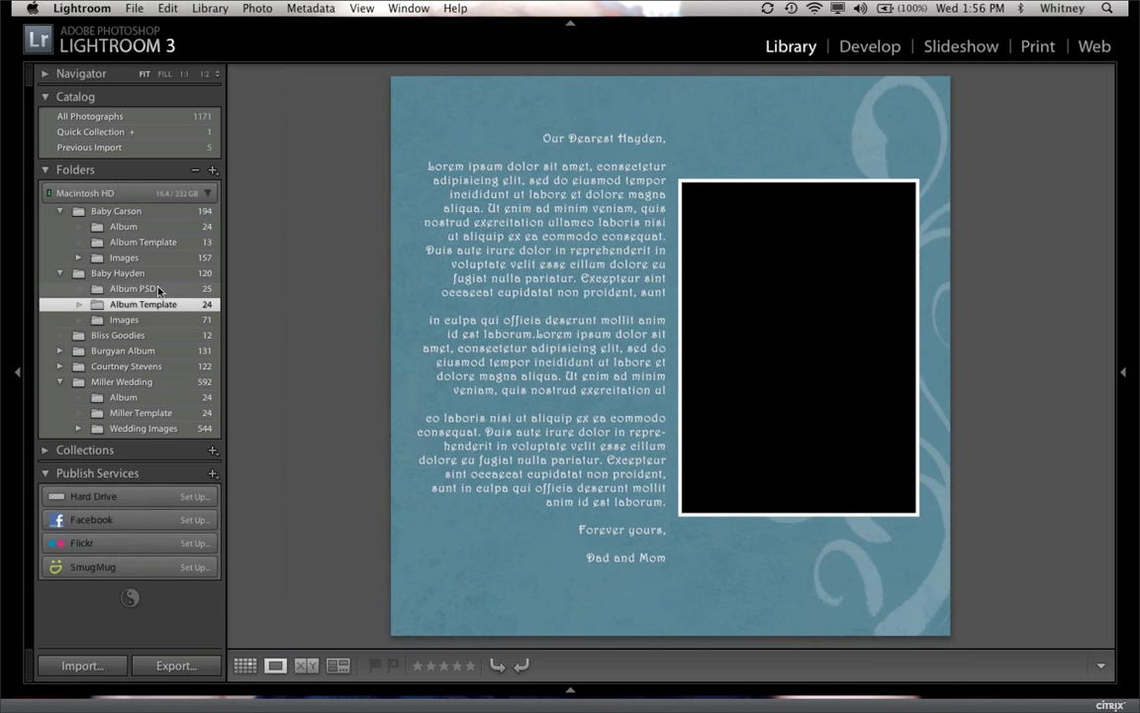
key("Right")
mouse_move(495, 681)
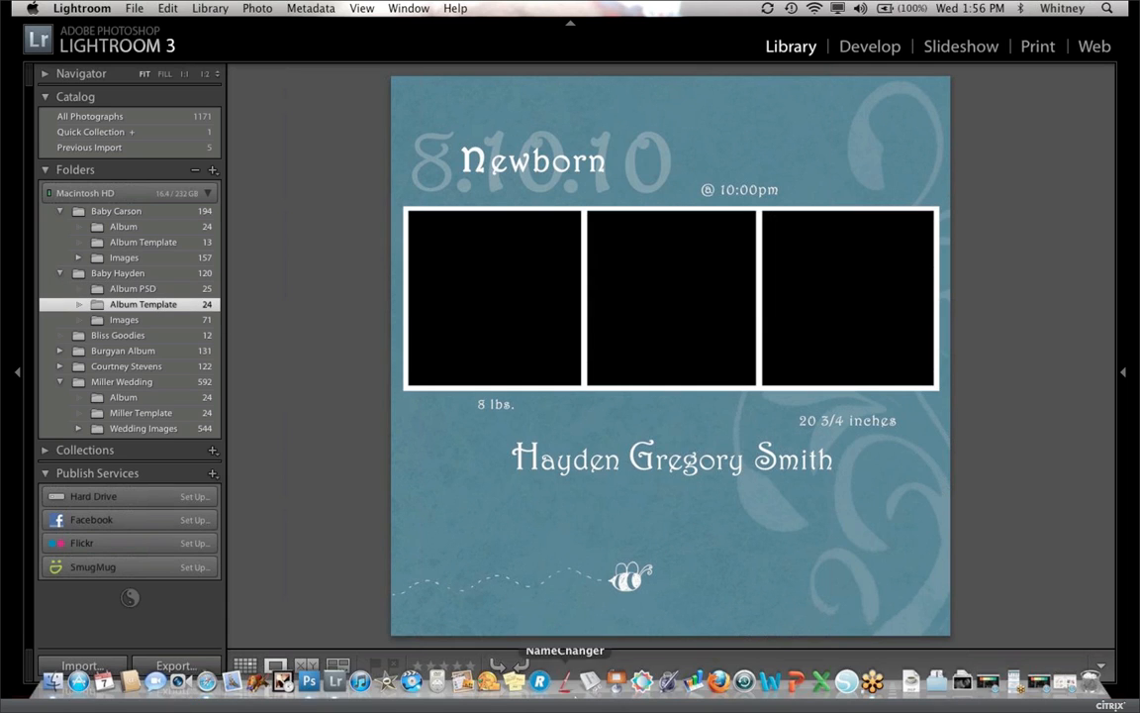
Step: Switch back to Photoshop, open the milestone text block in Page19.psd for editing, and dismiss the Time Machine alert
left_click(309, 679)
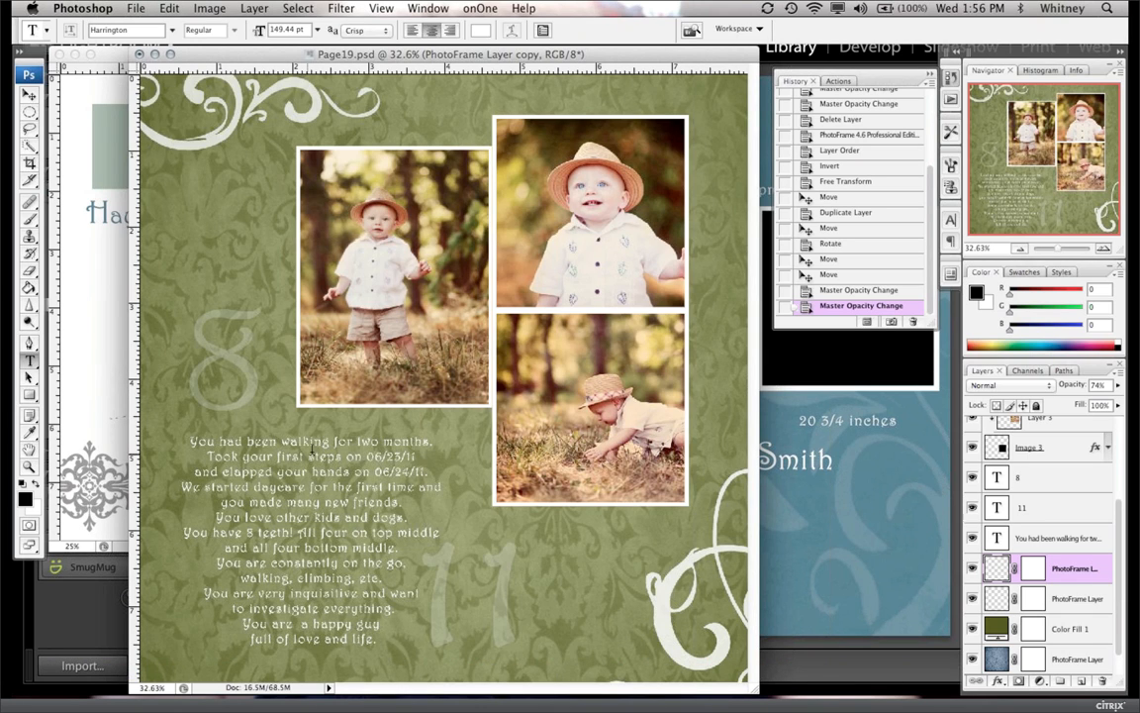
left_click(314, 480)
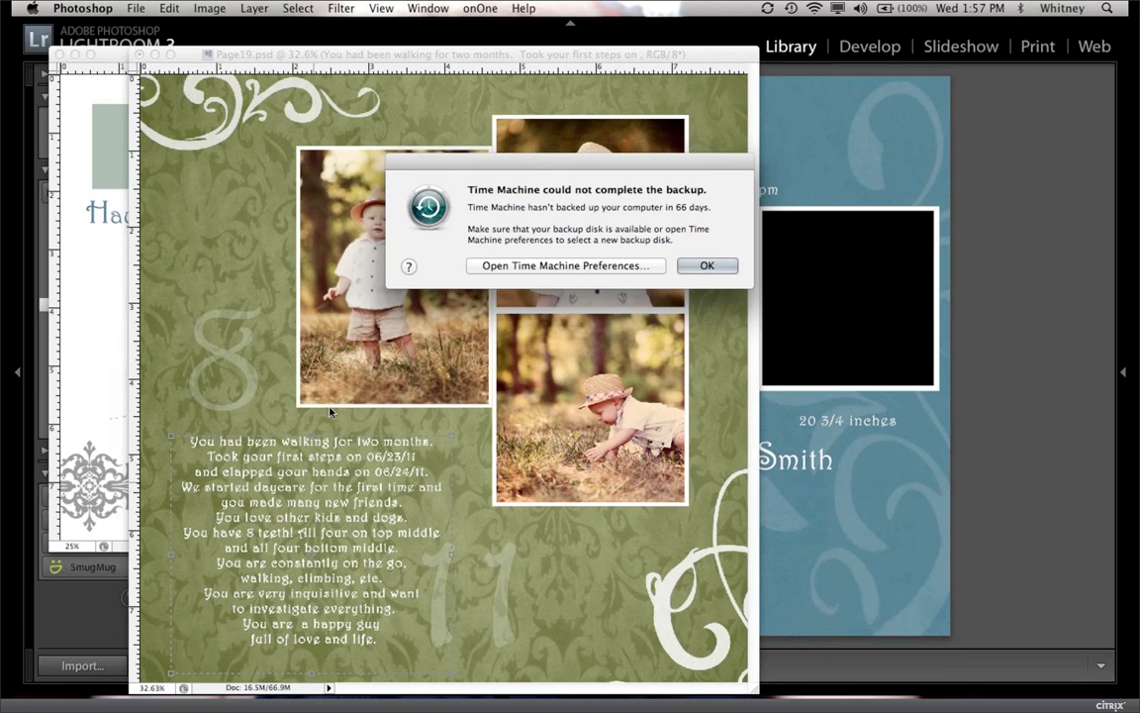
left_click(705, 265)
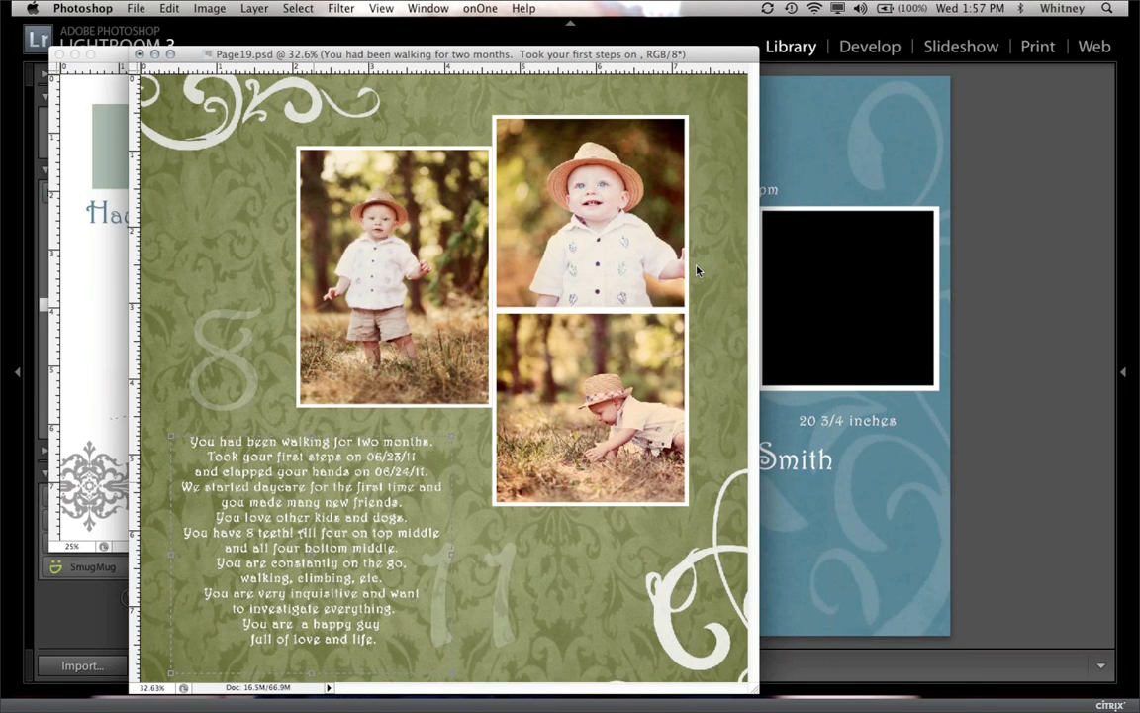
left_click(671, 55)
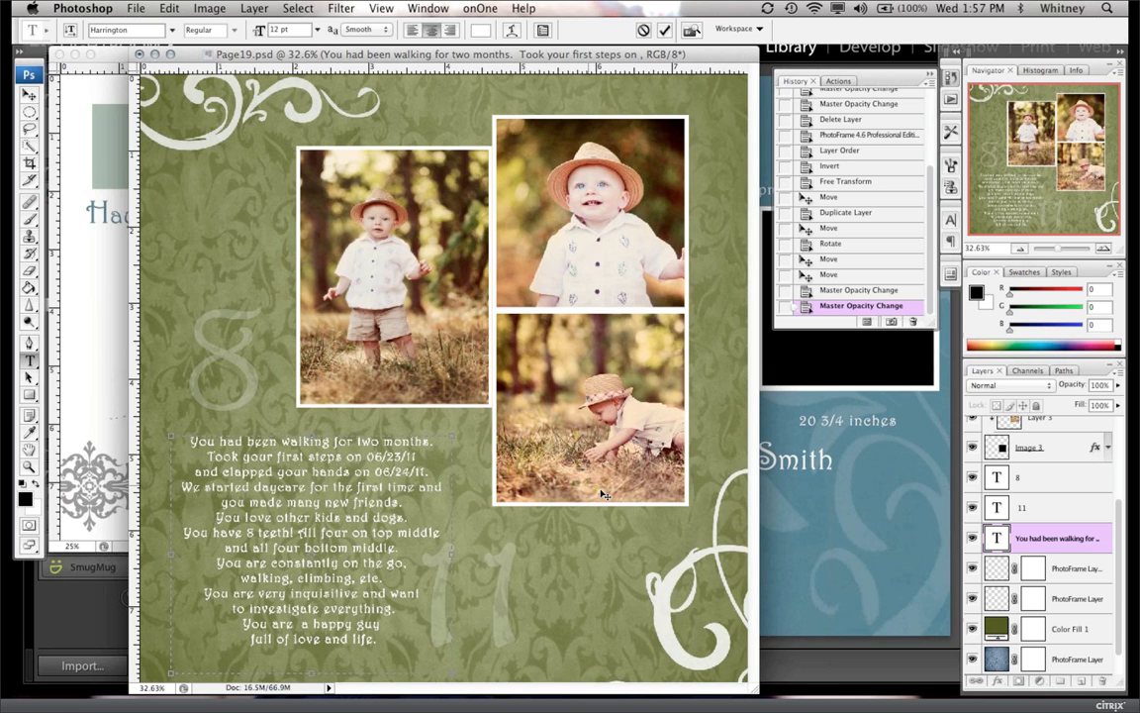
Step: Switch to Lightroom, open the original Page15.psd for editing in Photoshop, and update its text layers
left_click(832, 533)
left_click(831, 533)
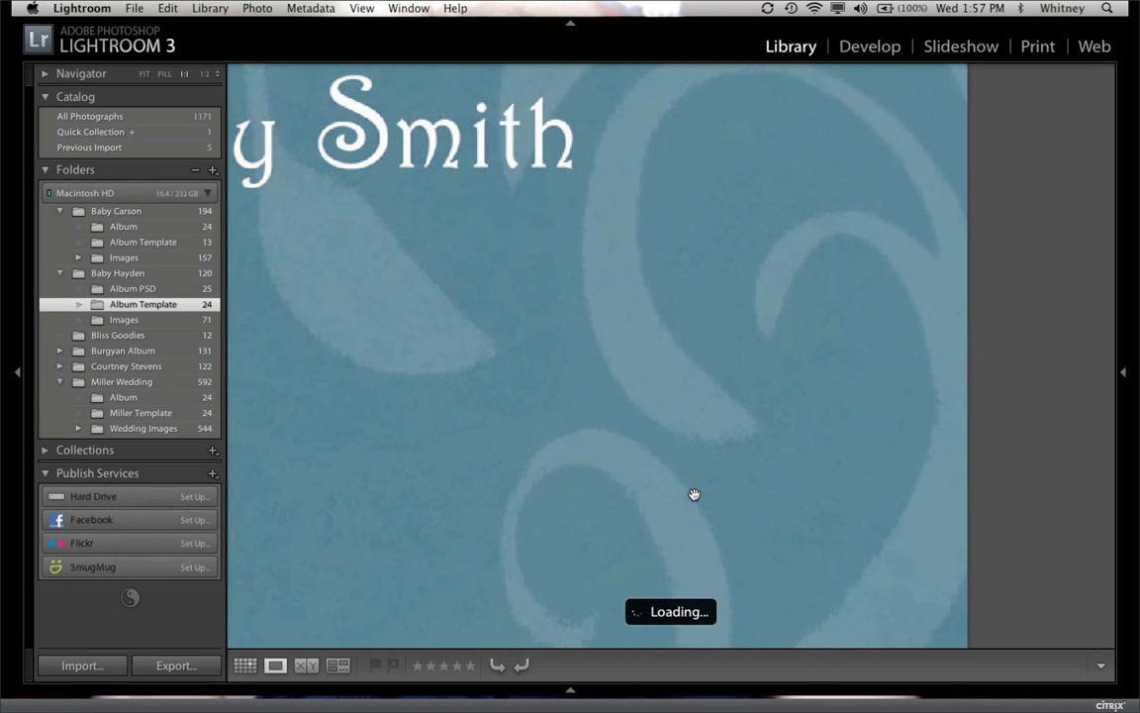
left_click(456, 415)
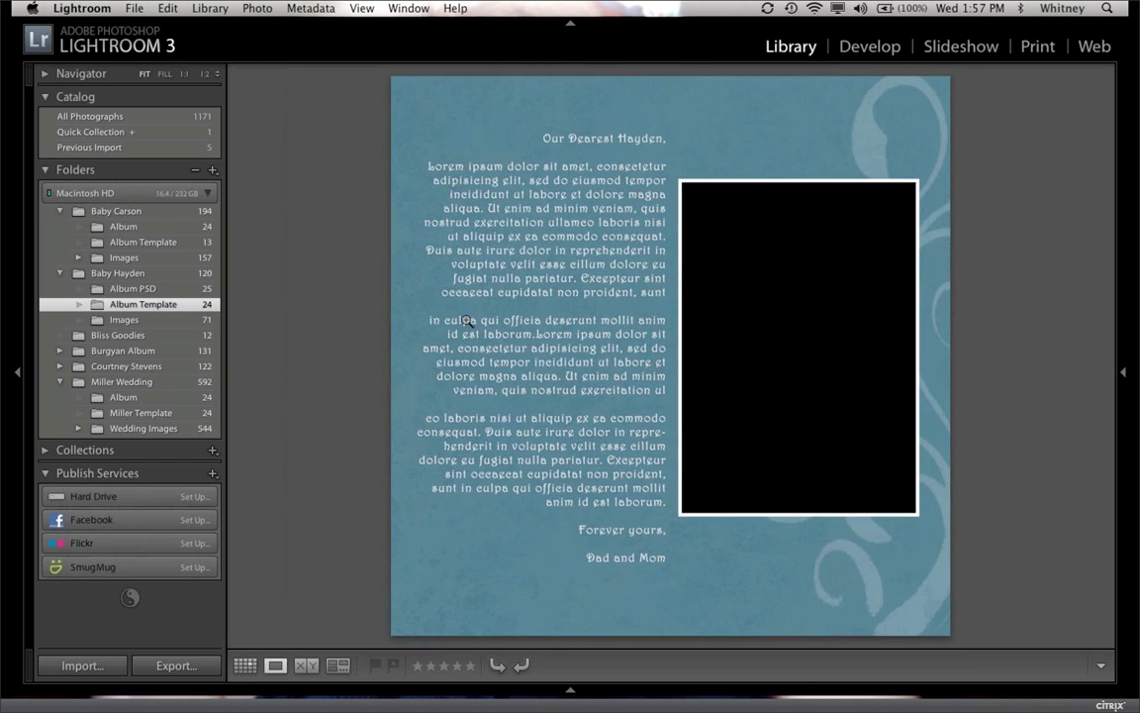
key("super+e")
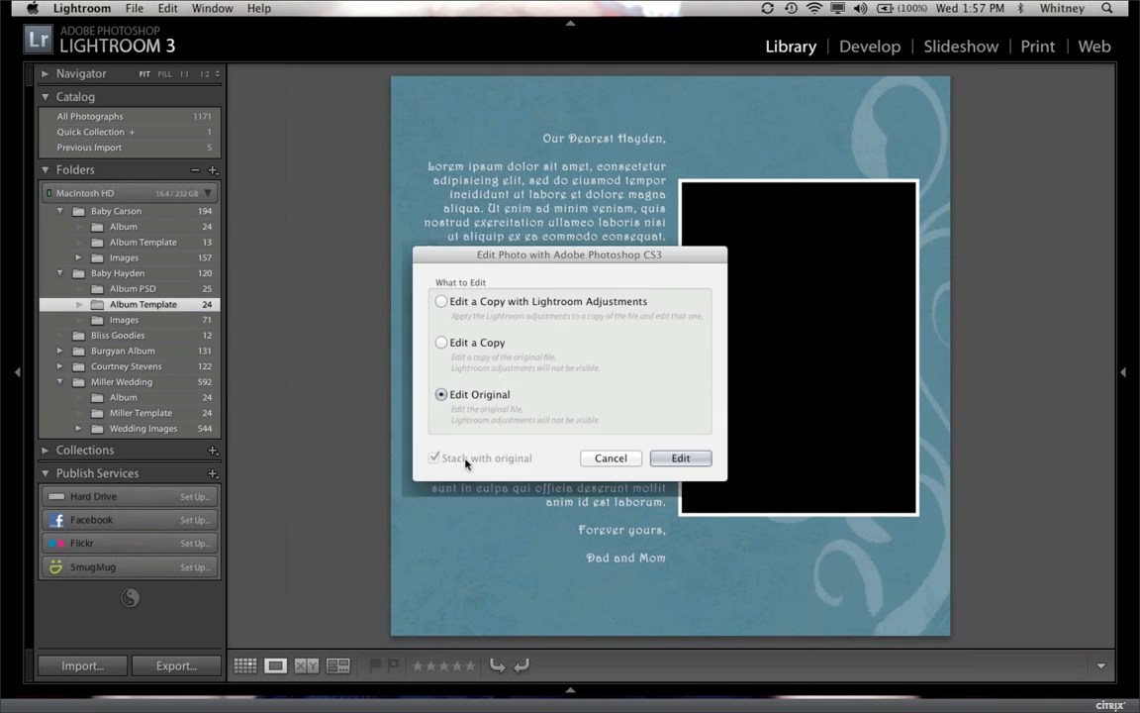
key("Return")
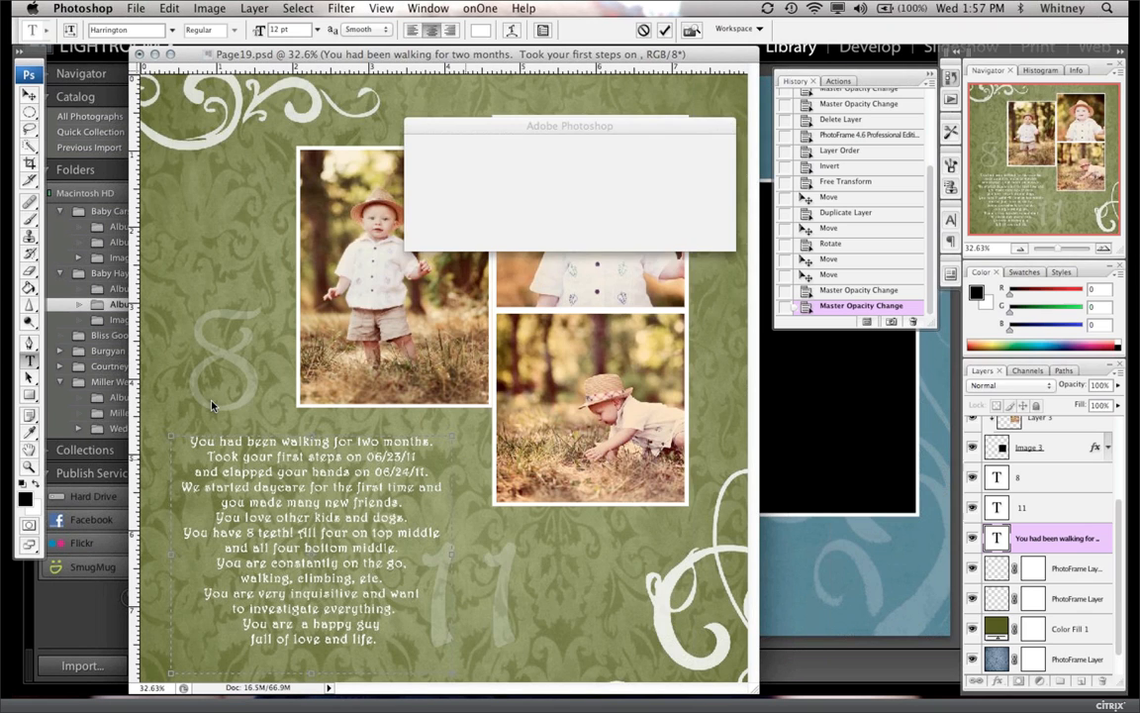
left_click(629, 214)
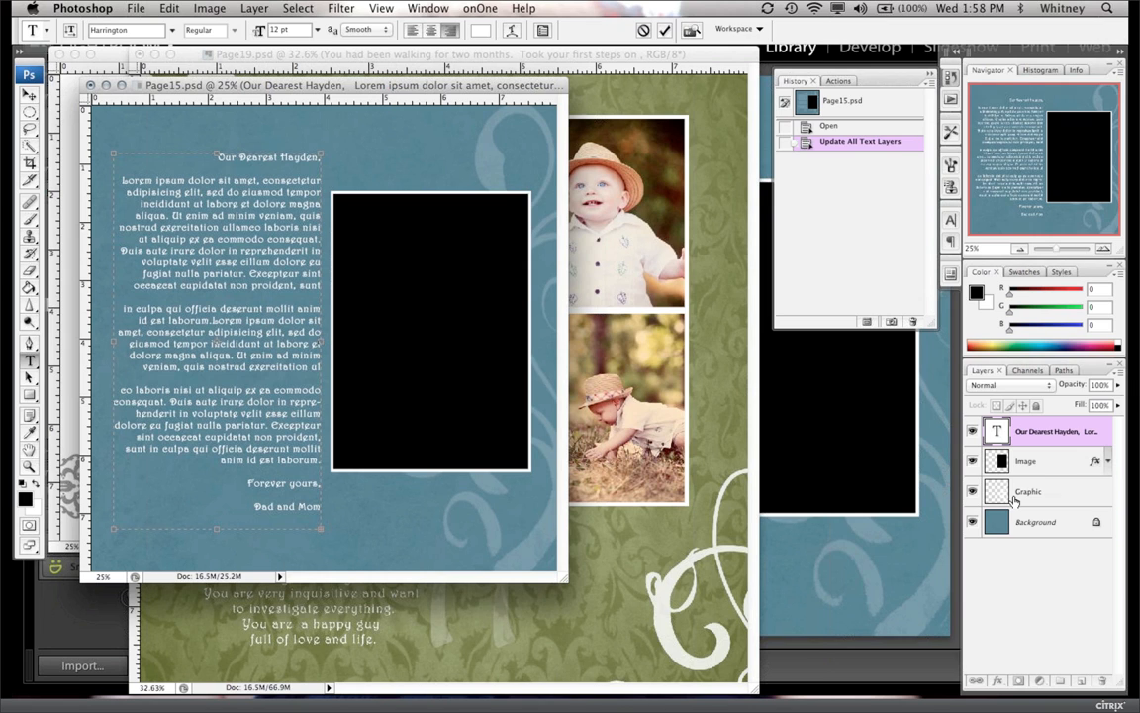
Step: Inspect the Graphic and Background layers of Page15.psd, and close the document
left_click(1014, 501)
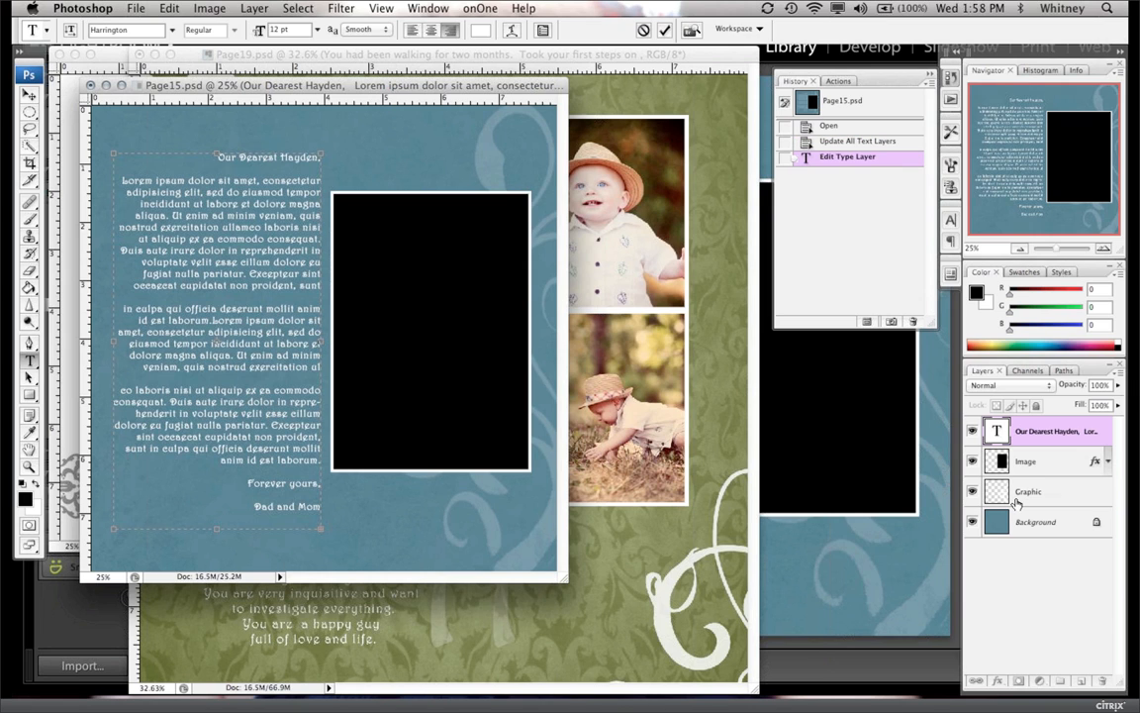
left_click(1000, 522)
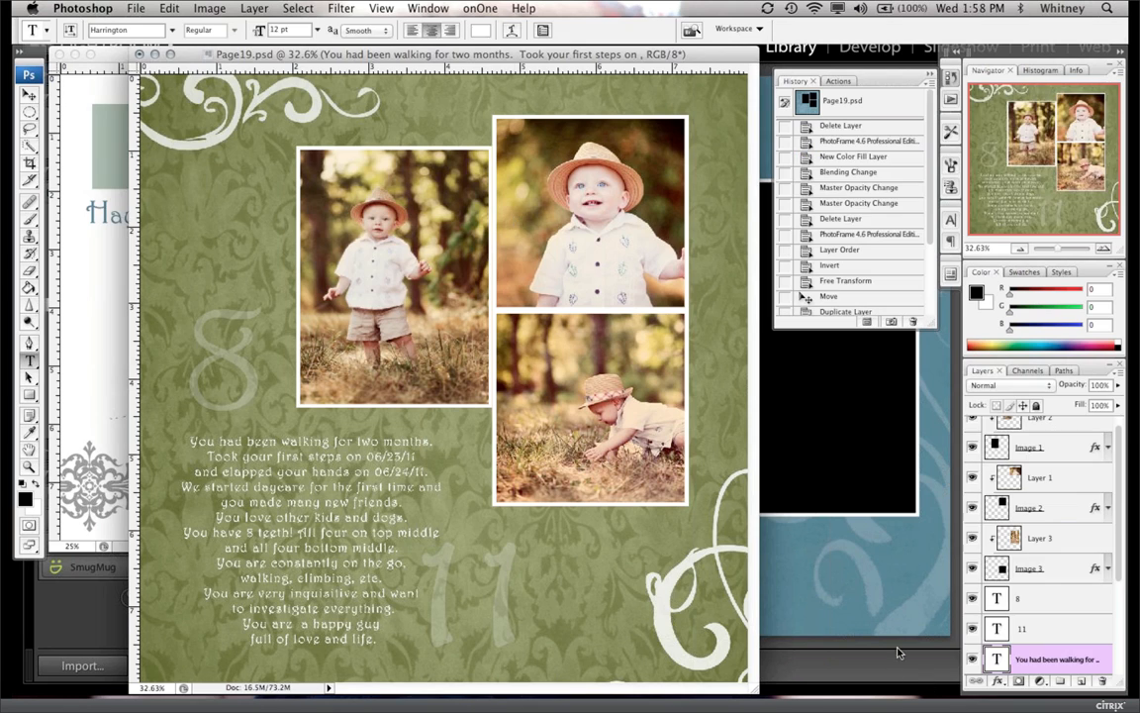
Step: Switch to Lightroom, return to the thumbnail grid, and show the finished baby album pages in the 25-image Album PSD folder
left_click(806, 582)
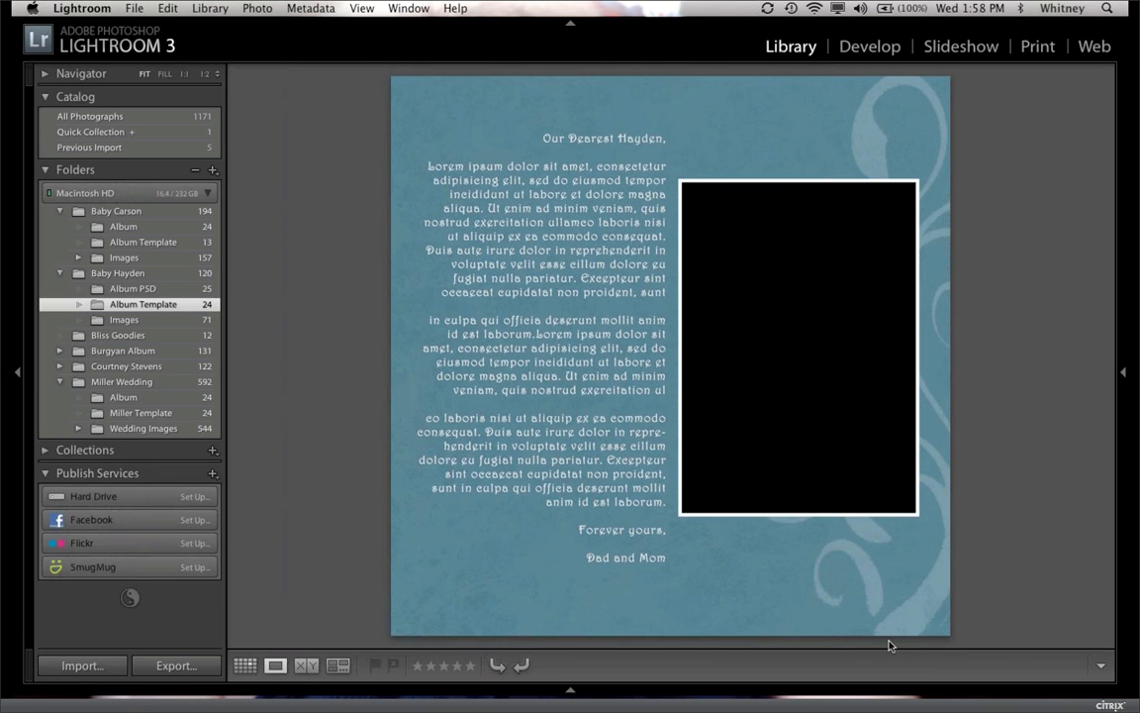
key("g")
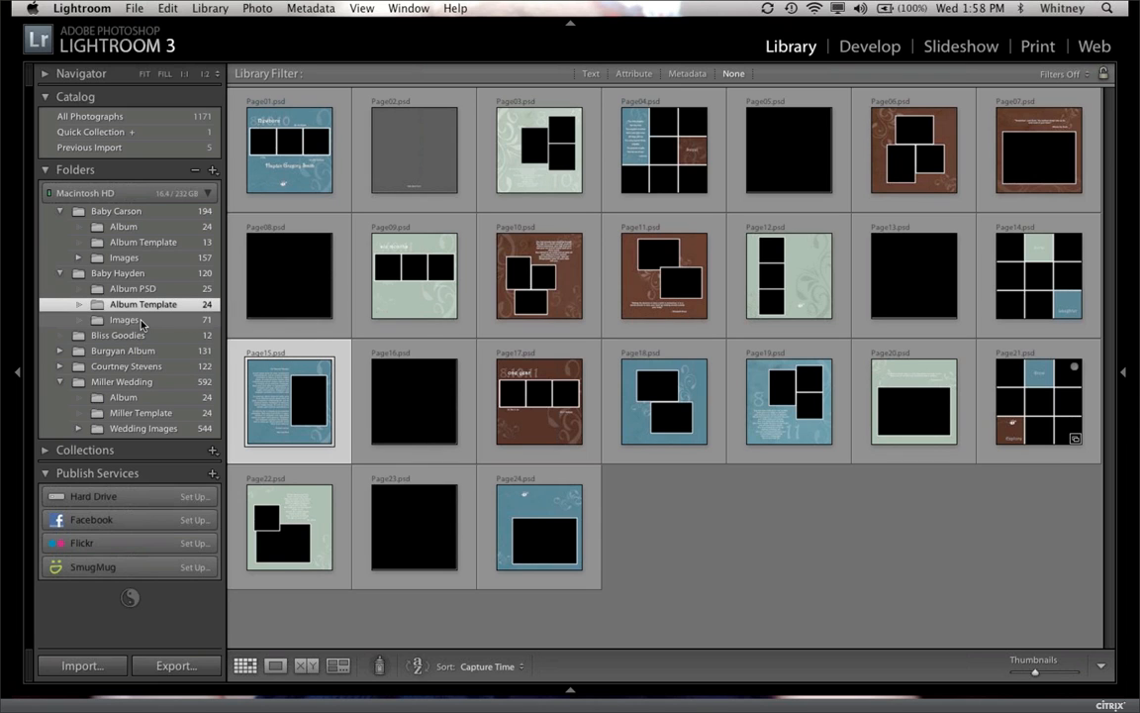
left_click(132, 289)
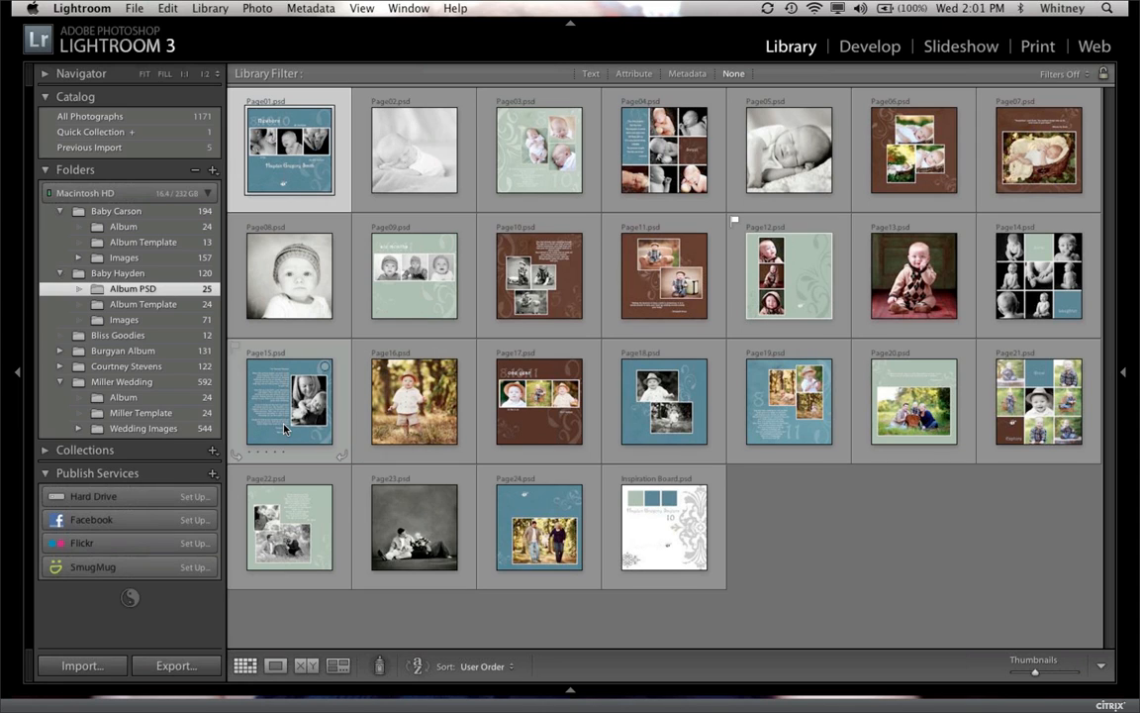
Step: Expand the 131-image family album folder and show its finished pages in the Album PSD subfolder
left_click(92, 353)
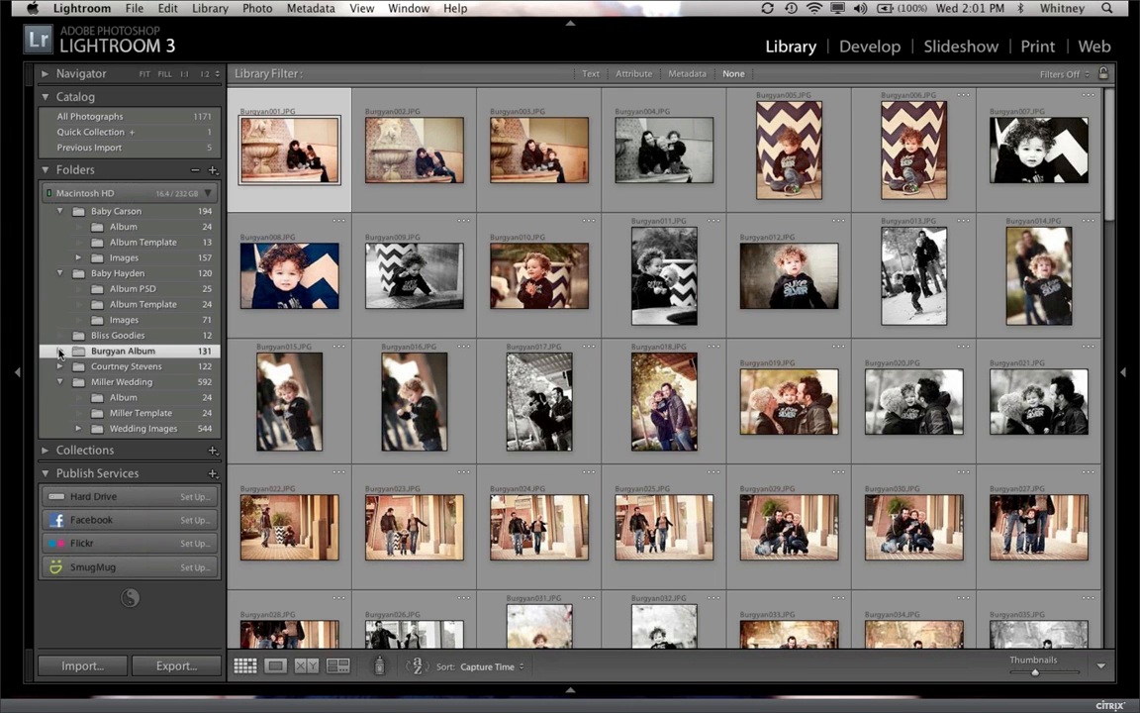
left_click(61, 351)
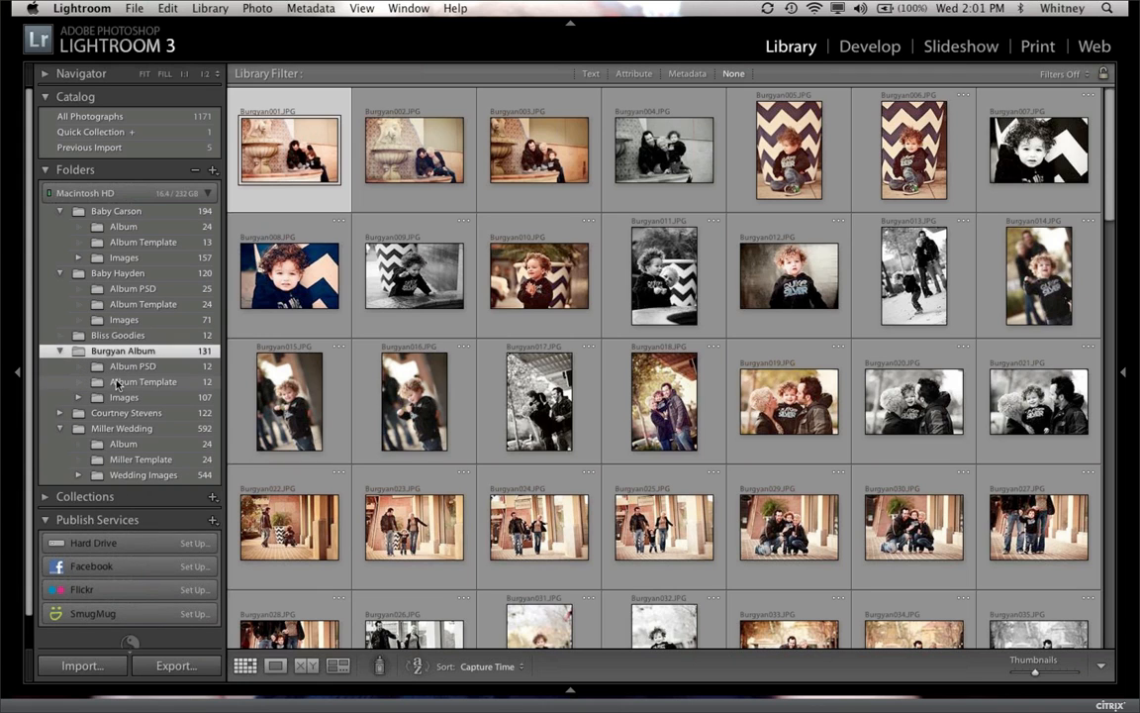
left_click(119, 367)
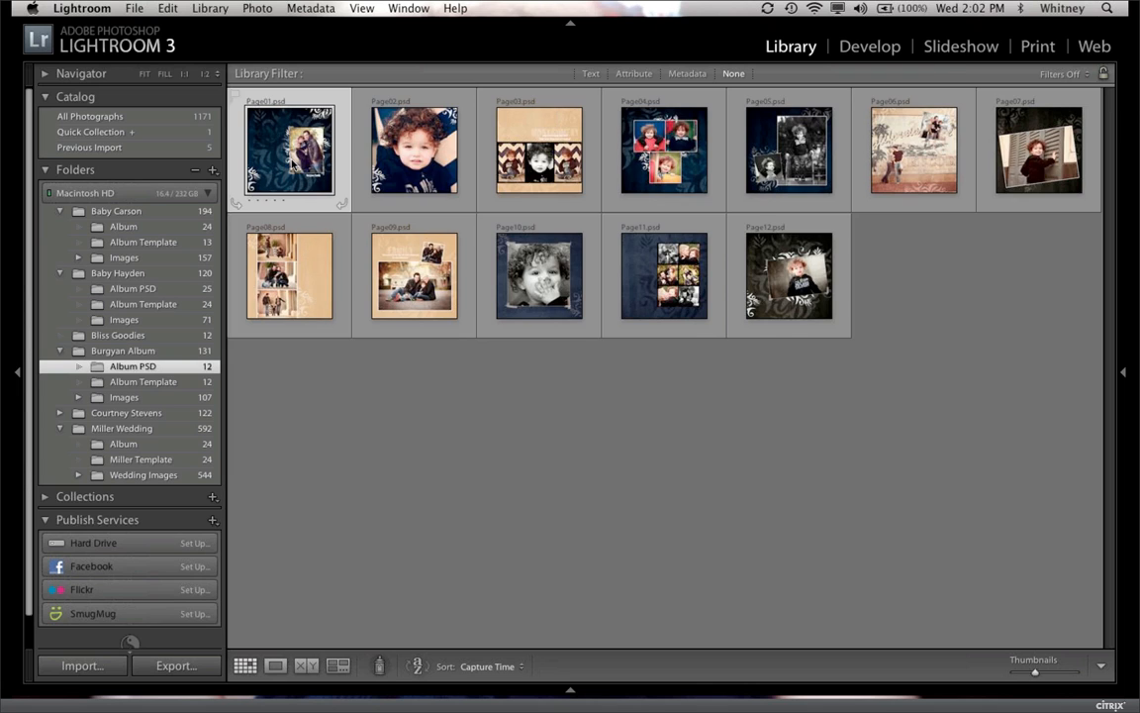
Step: Review the finished family album pages enlarged one by one from Page01.psd to Page12.psd, and return to the thumbnail grid
key("e")
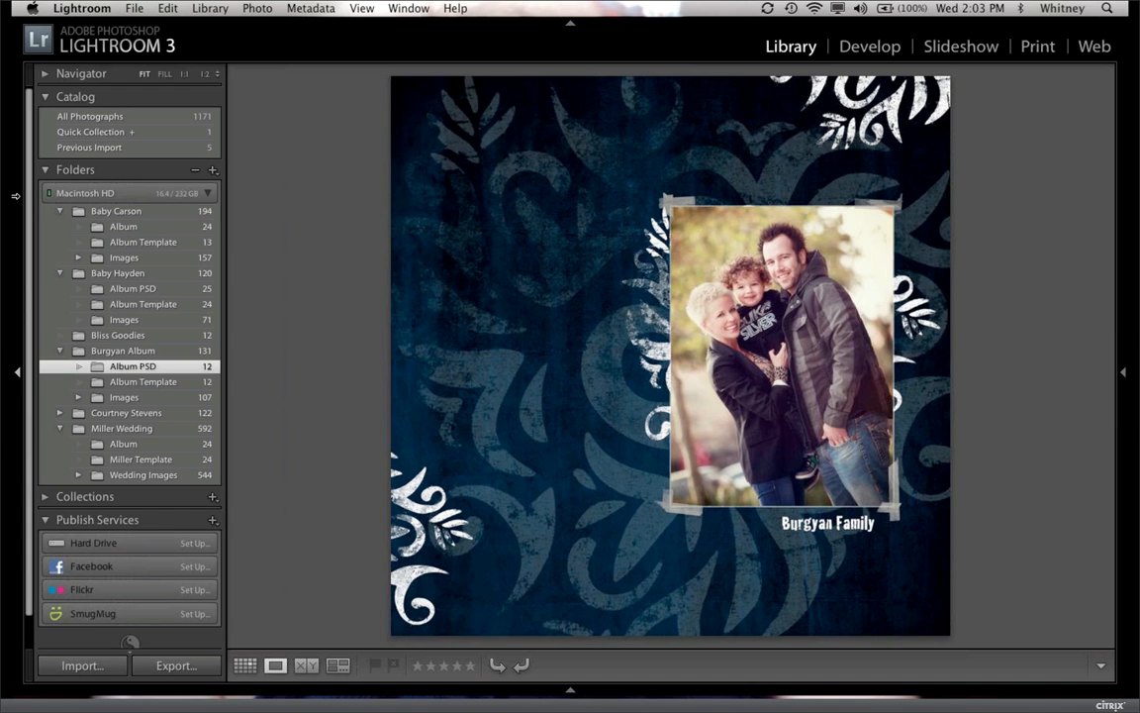
key("Right")
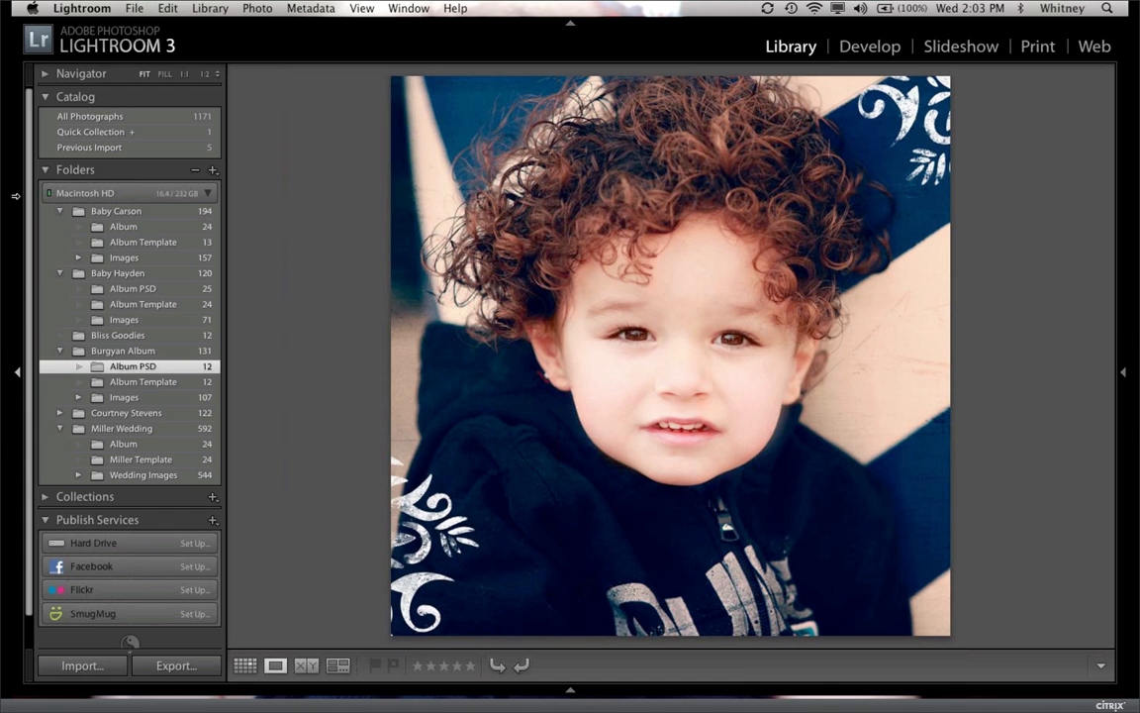
key("Right")
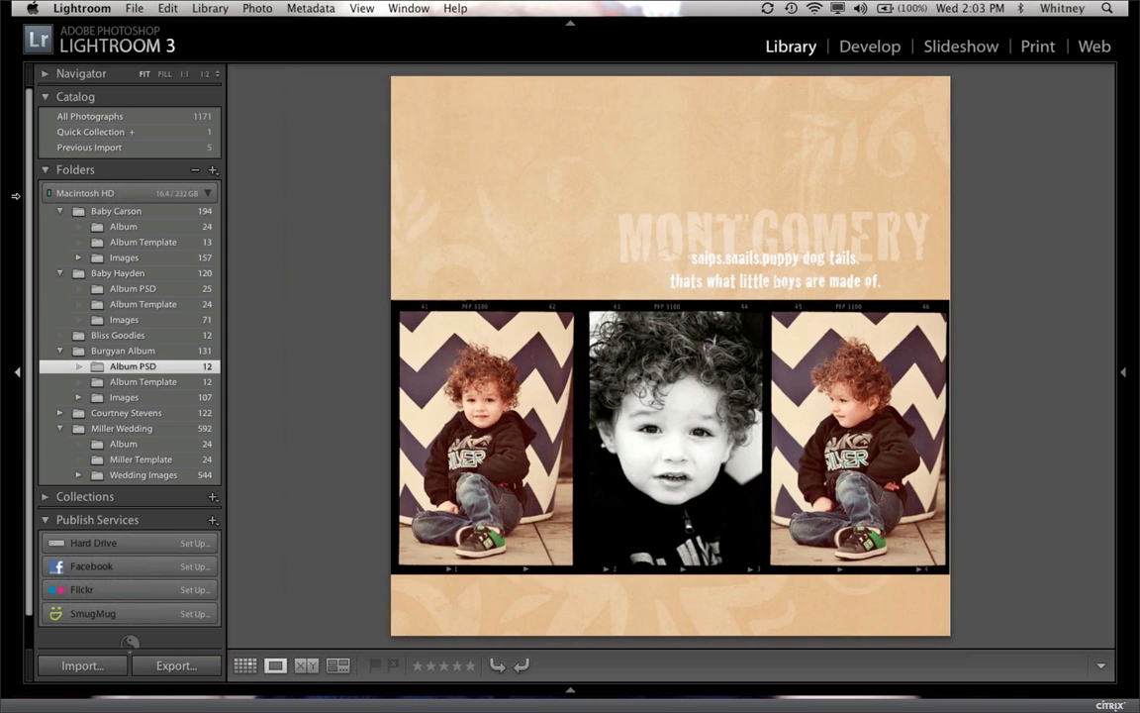
key("Right")
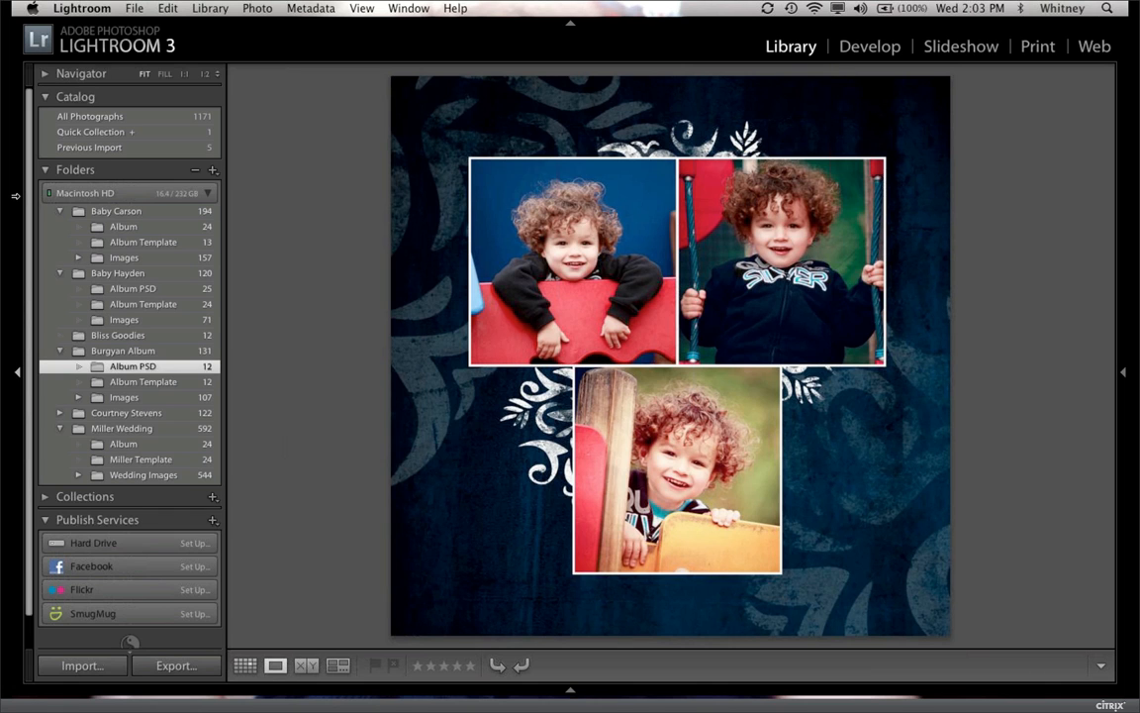
key("Right")
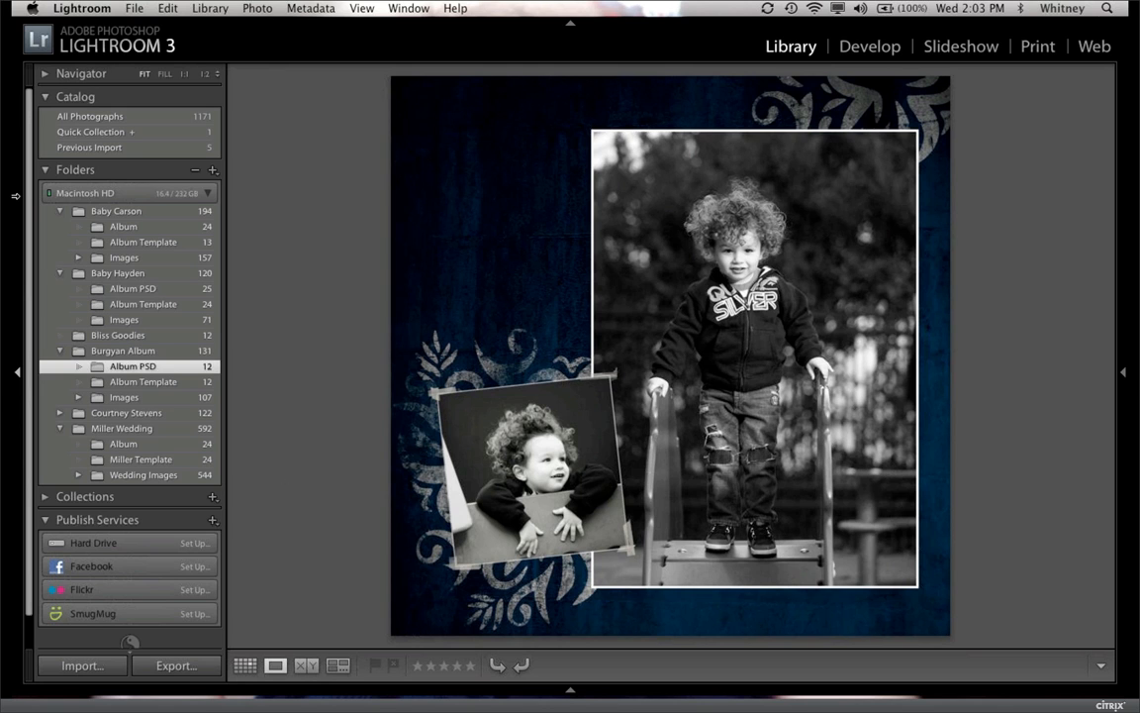
key("Right")
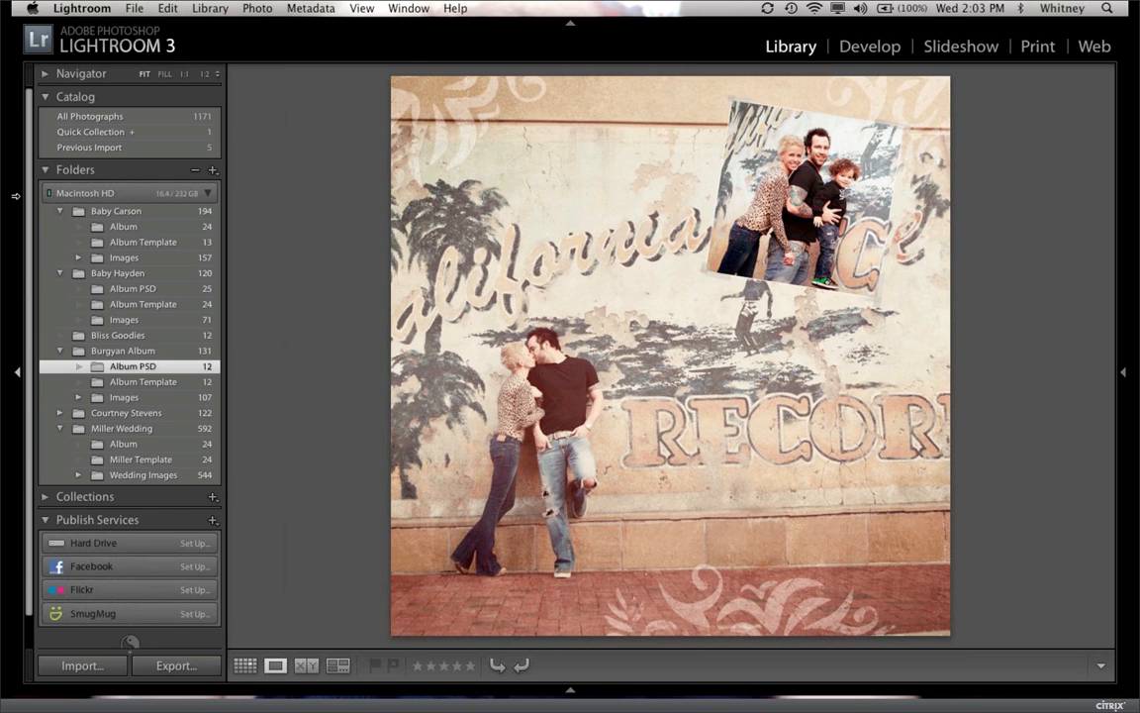
key("Right")
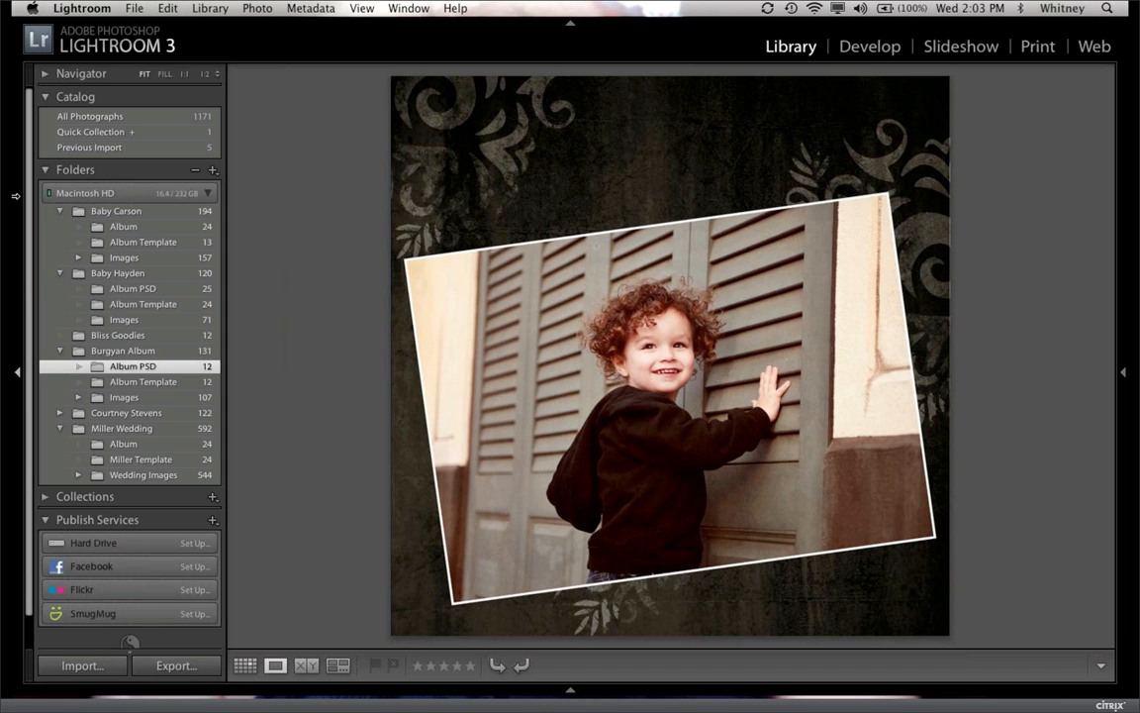
key("Right")
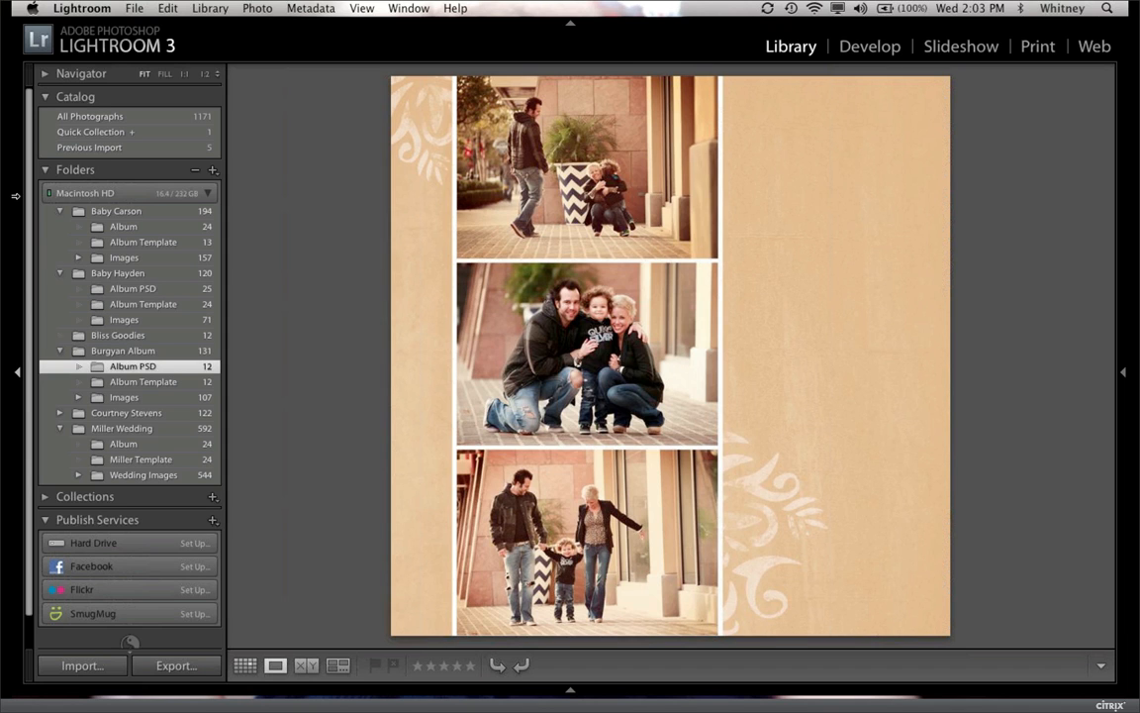
key("Right")
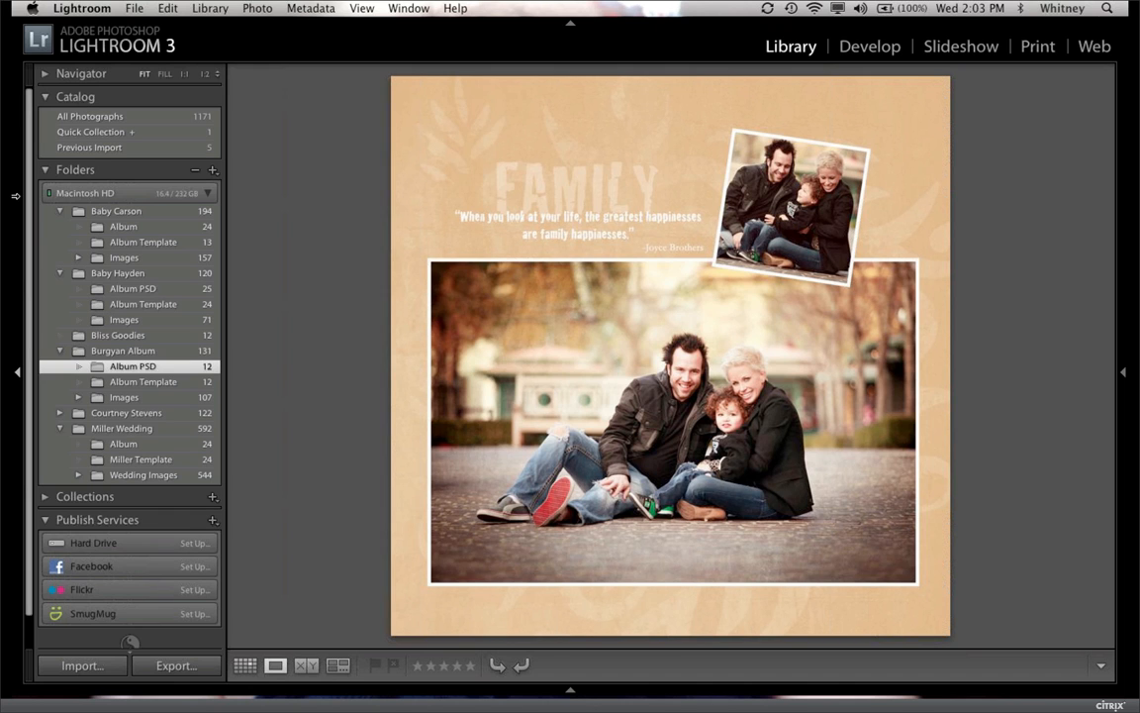
key("Right")
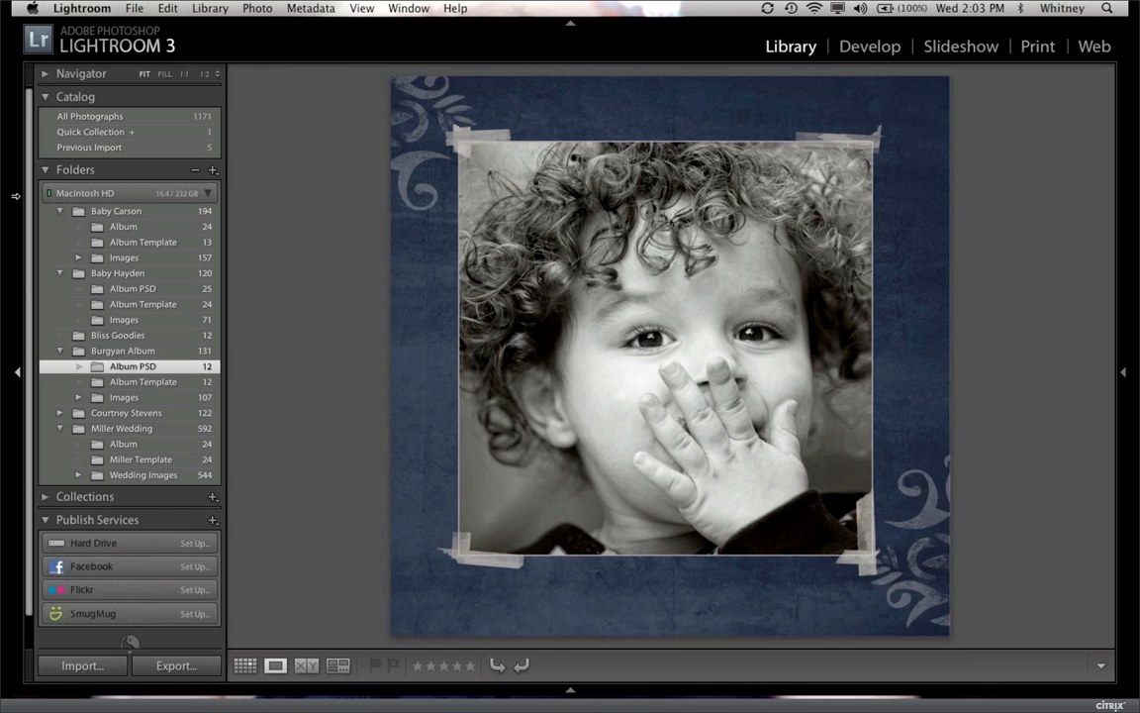
key("Right")
key("Right")
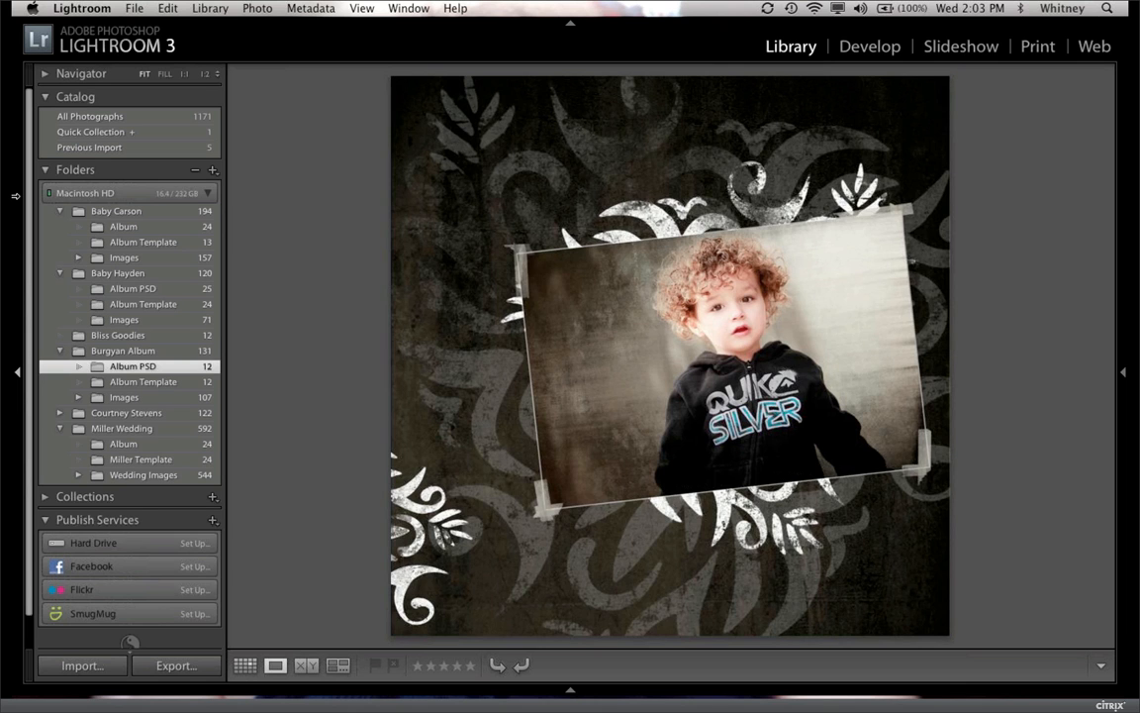
key("g")
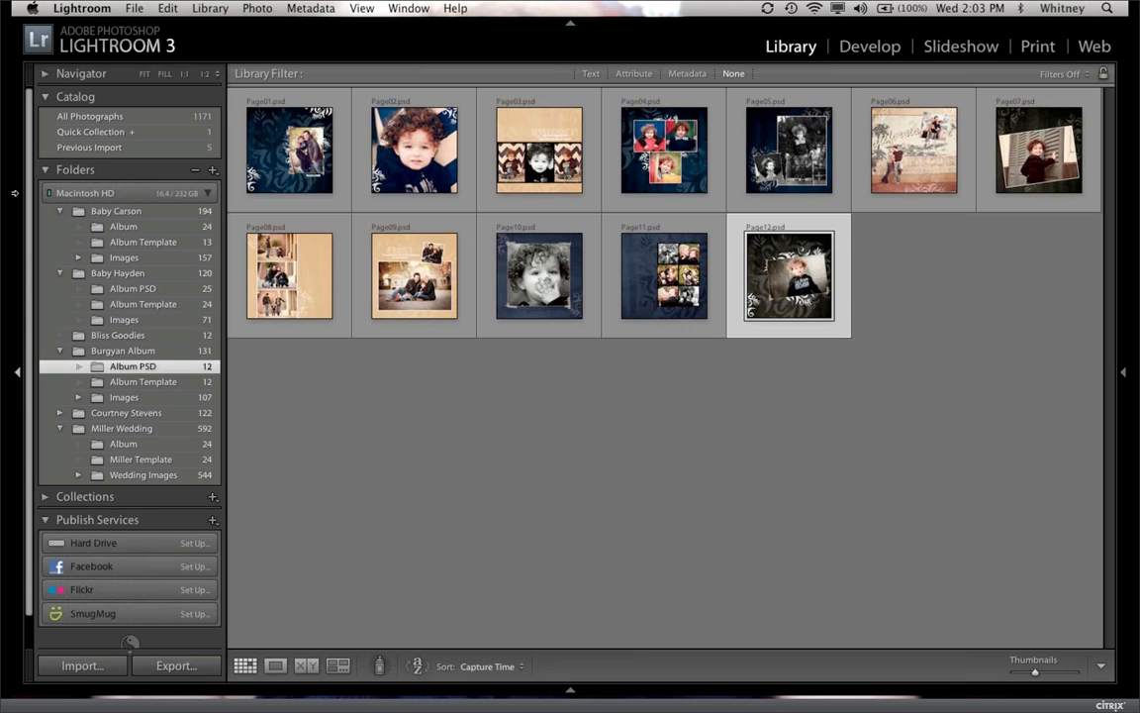
Step: Compare the two finished baby albums, view the second one's Page01.psd enlarged, and return to the family album's Album PSD folder
left_click(135, 288)
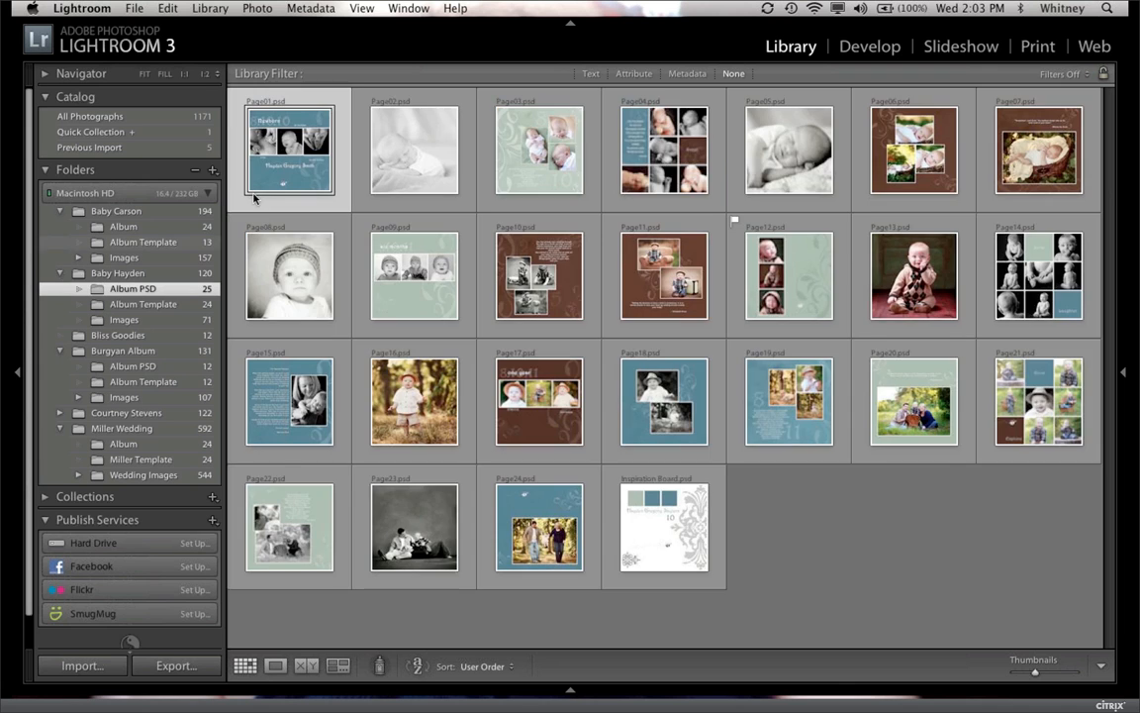
left_click(145, 229)
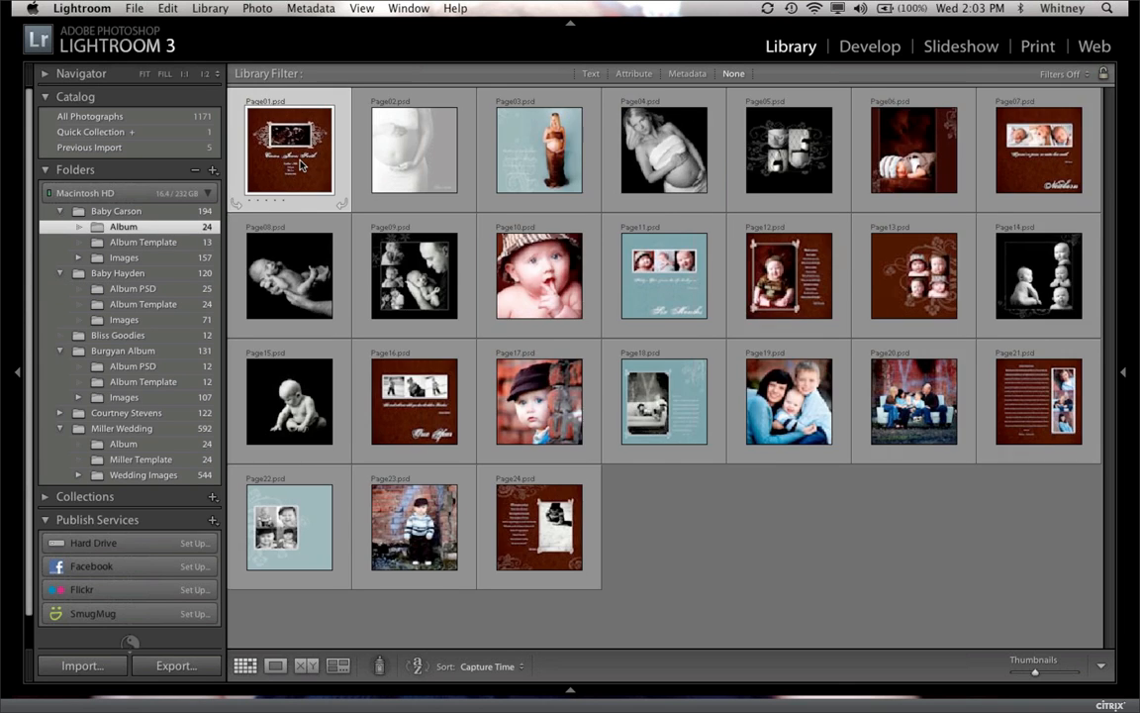
double_click(302, 166)
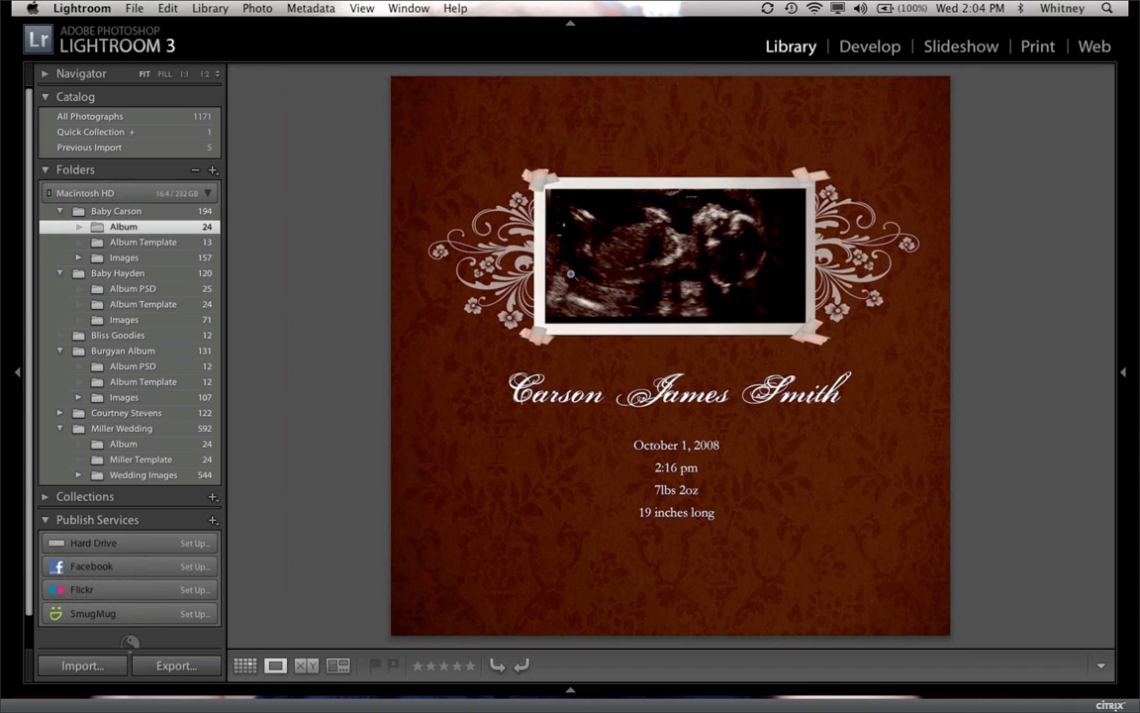
key("g")
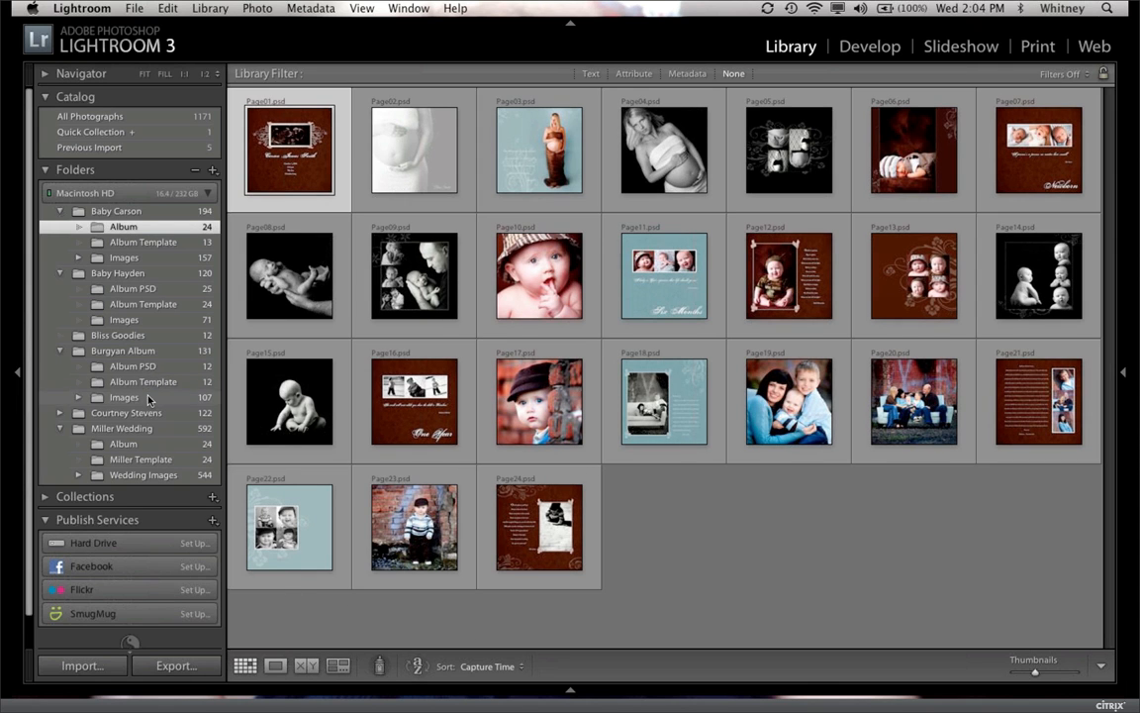
left_click(134, 366)
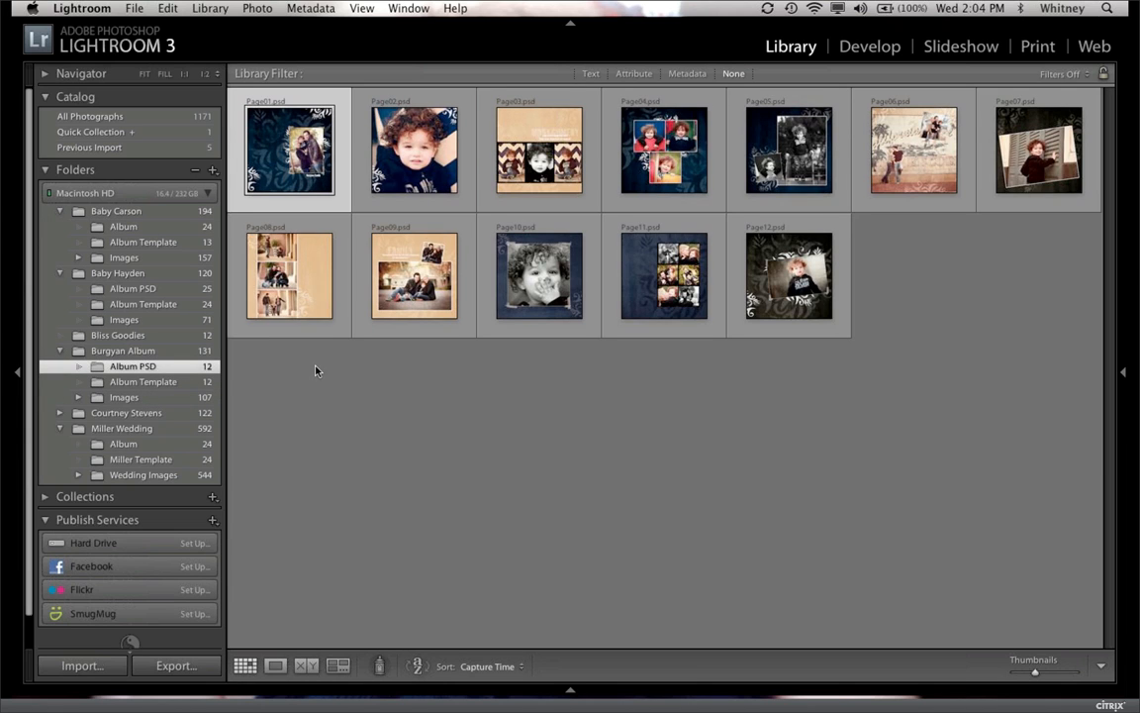